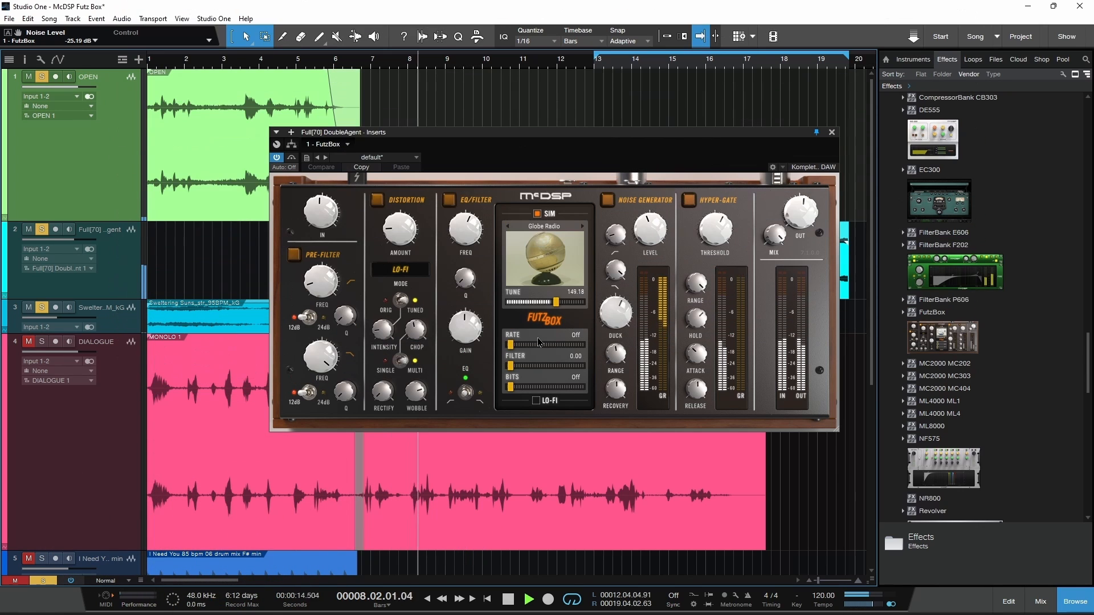
Bypass FutzBox on the DoubleAgent track during playback and re-enable it to compare the dry and processed sound.
{"action": "left_click", "coordinate": [277, 157]}
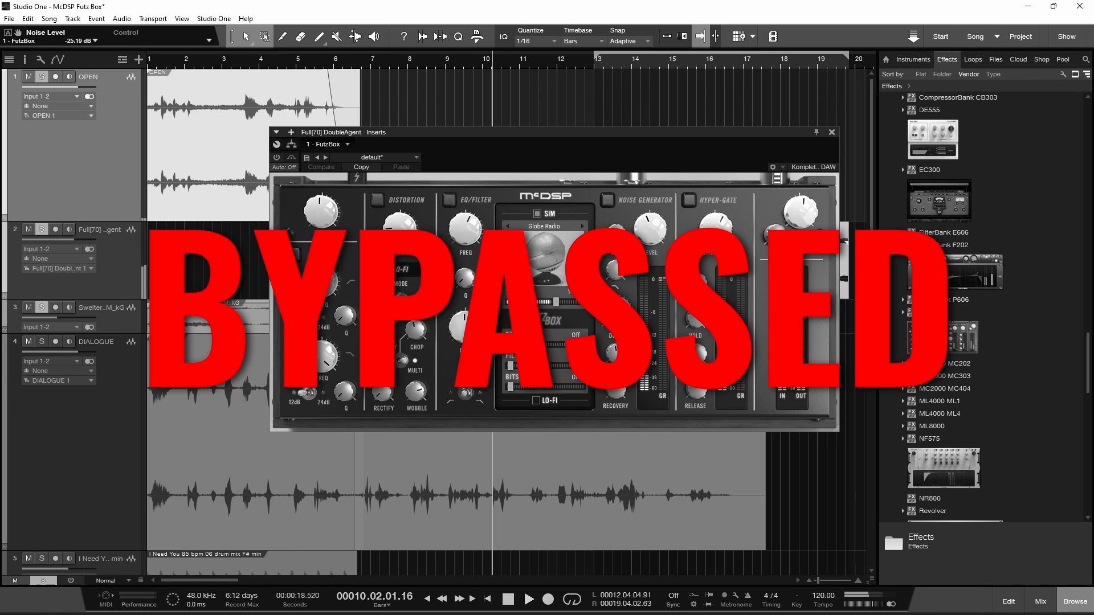
{"action": "left_click", "coordinate": [277, 158]}
{"action": "mouse_move", "coordinate": [321, 375]}
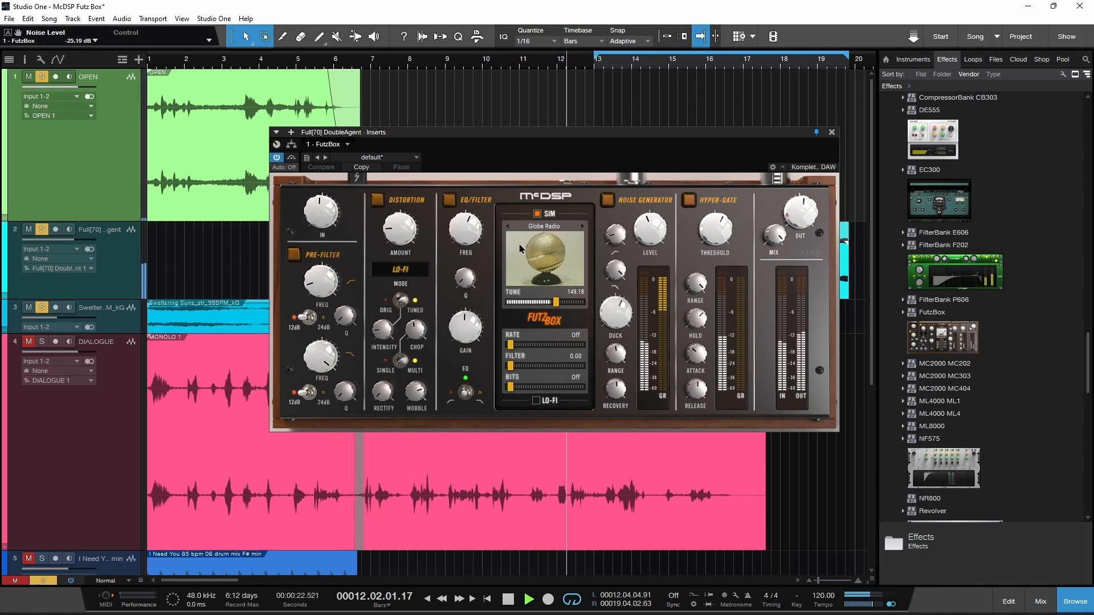
Audition the Broken Cell Phone, Glass Jar 1 and Classic Headset SIM models in FutzBox.
{"action": "left_click", "coordinate": [559, 226]}
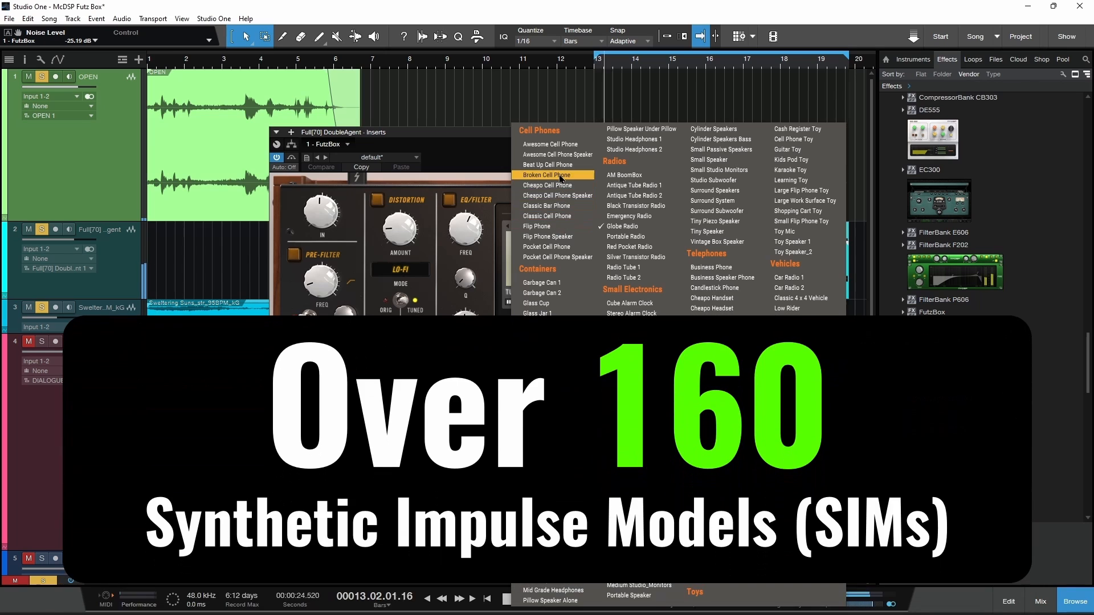
{"action": "left_click", "coordinate": [561, 176]}
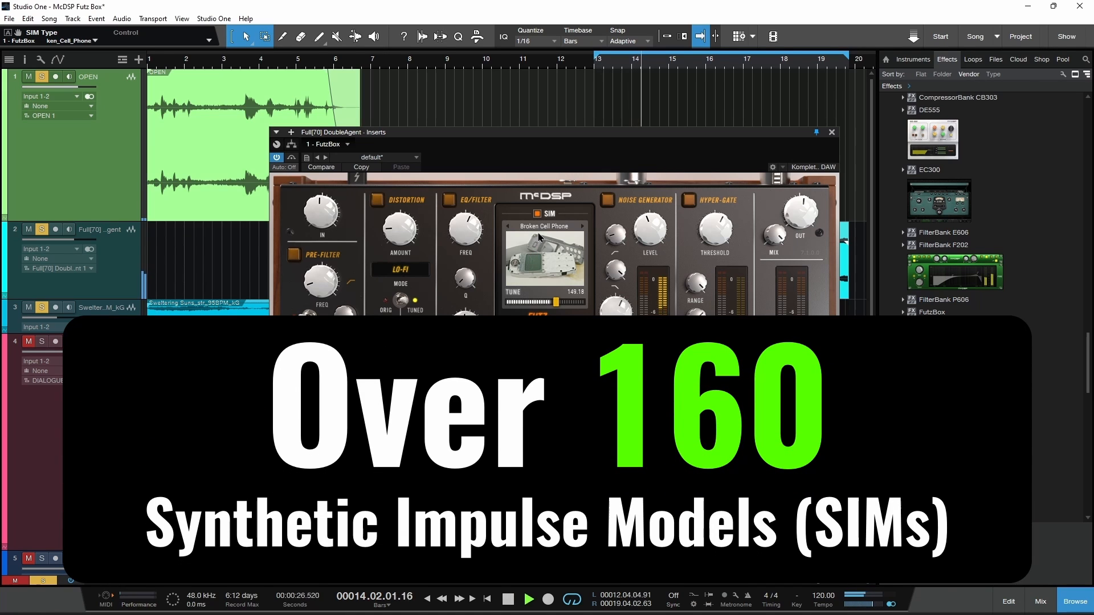
{"action": "left_click", "coordinate": [540, 228]}
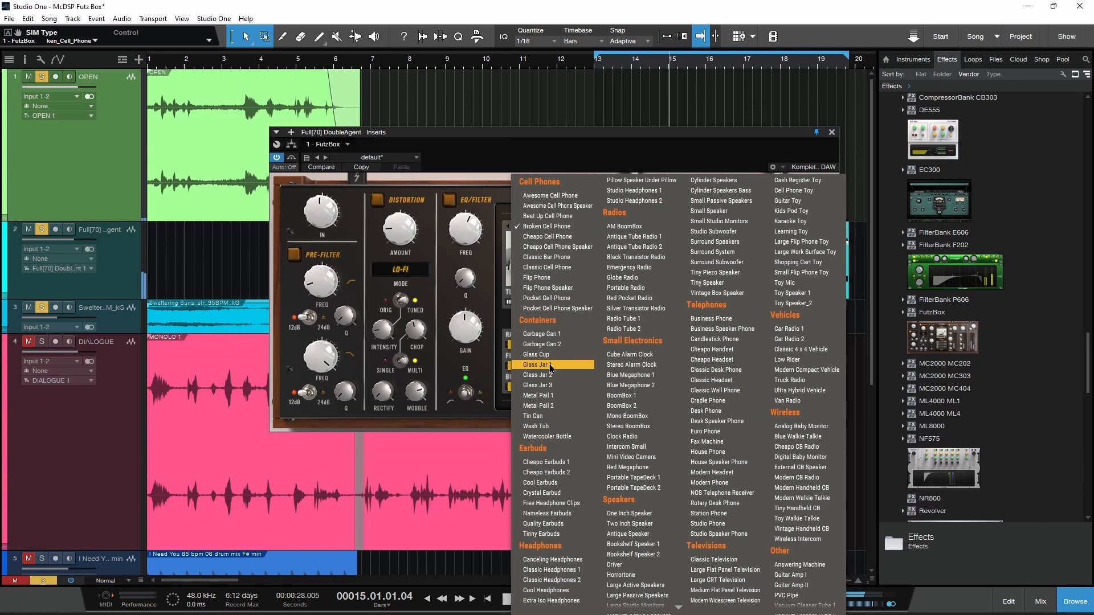
{"action": "left_click", "coordinate": [532, 365]}
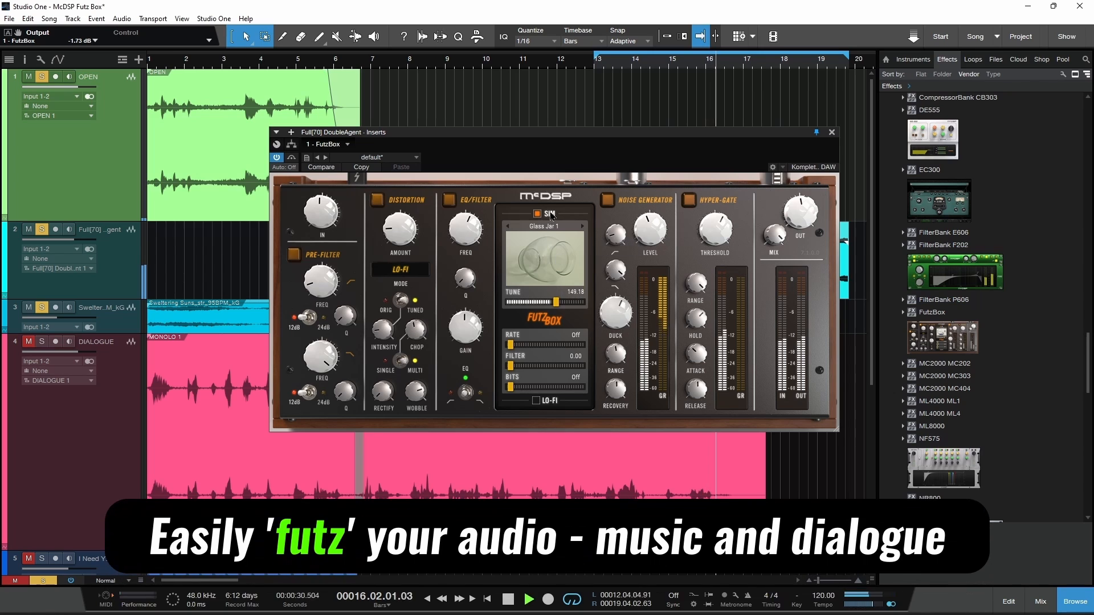
{"action": "left_click", "coordinate": [550, 229]}
{"action": "left_click", "coordinate": [705, 242]}
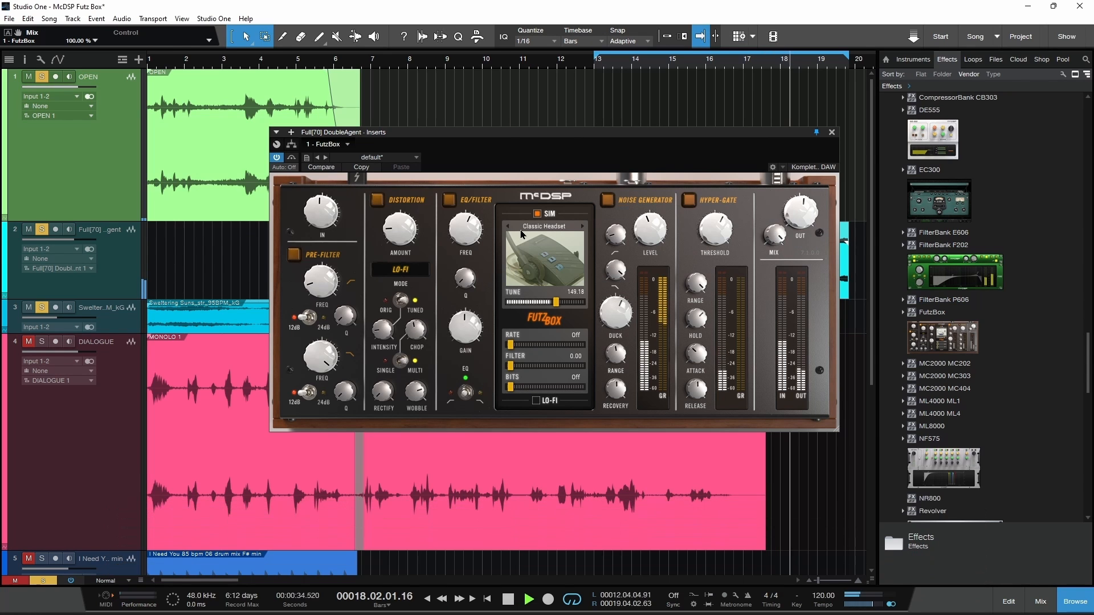
Try the House Speaker Phone SIM model, switch to Modern Handheld CB and set Tune to 155.33.
{"action": "left_click", "coordinate": [543, 229]}
{"action": "left_click", "coordinate": [718, 308]}
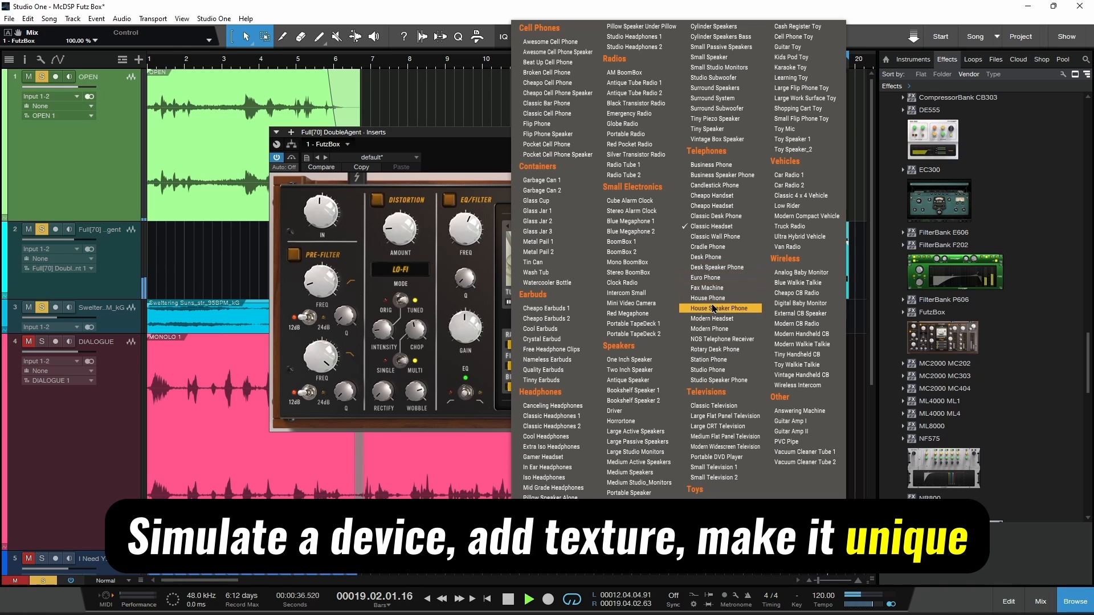
{"action": "left_click", "coordinate": [539, 231]}
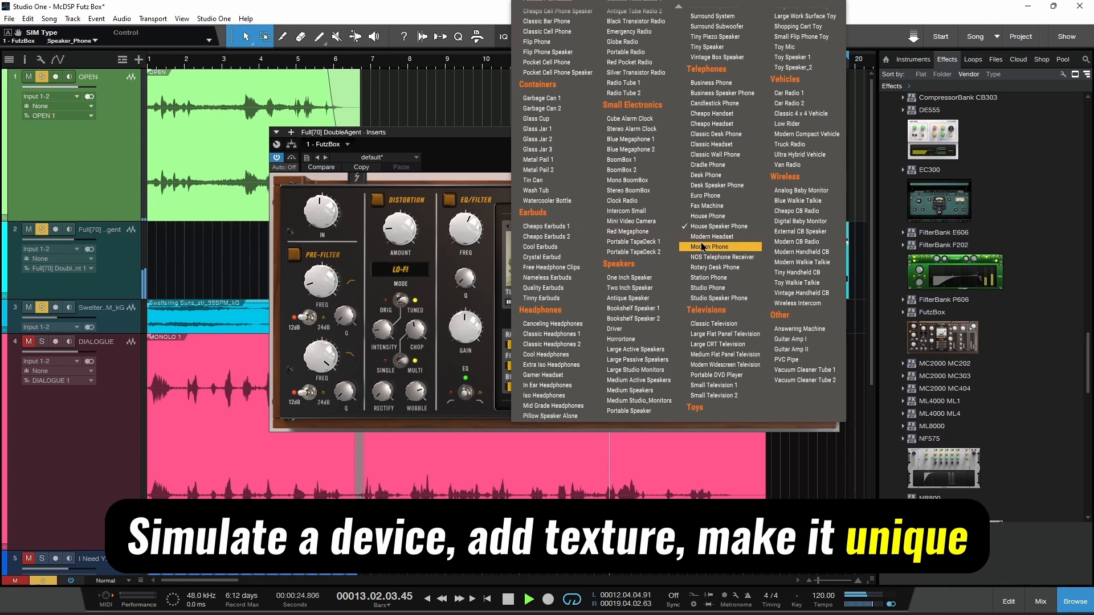
{"action": "left_click", "coordinate": [719, 258]}
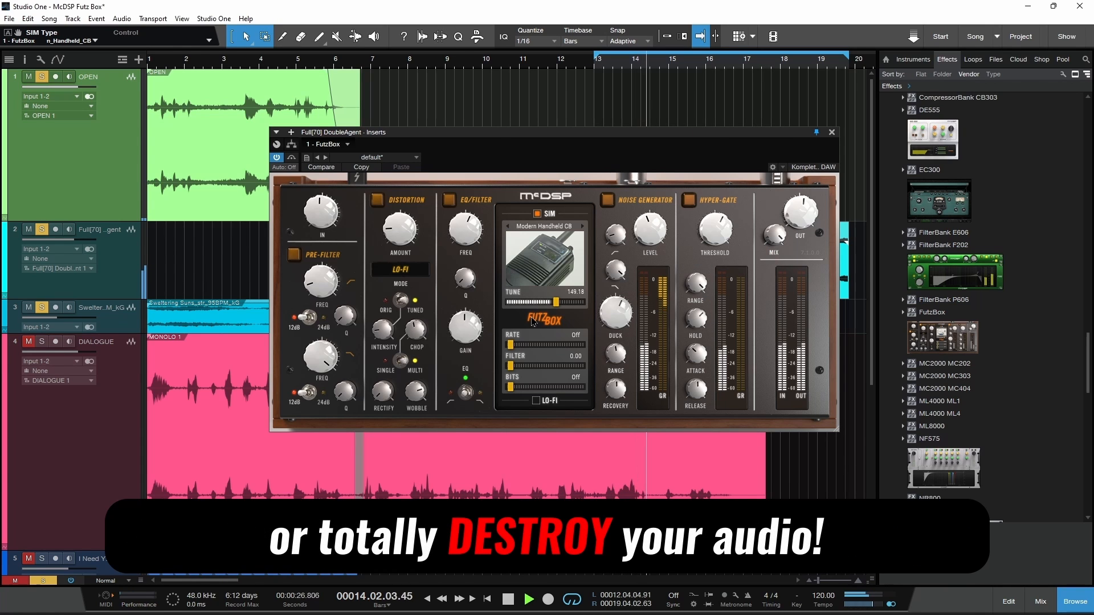
{"action": "mouse_move", "coordinate": [555, 302]}
{"action": "left_mouse_down"}
{"action": "mouse_move", "coordinate": [524, 303]}
{"action": "mouse_move", "coordinate": [561, 302]}
{"action": "left_mouse_up"}
Enable LO-FI, try Rate at 1423 and Bits at 8, and return both to Off.
{"action": "left_click", "coordinate": [536, 401]}
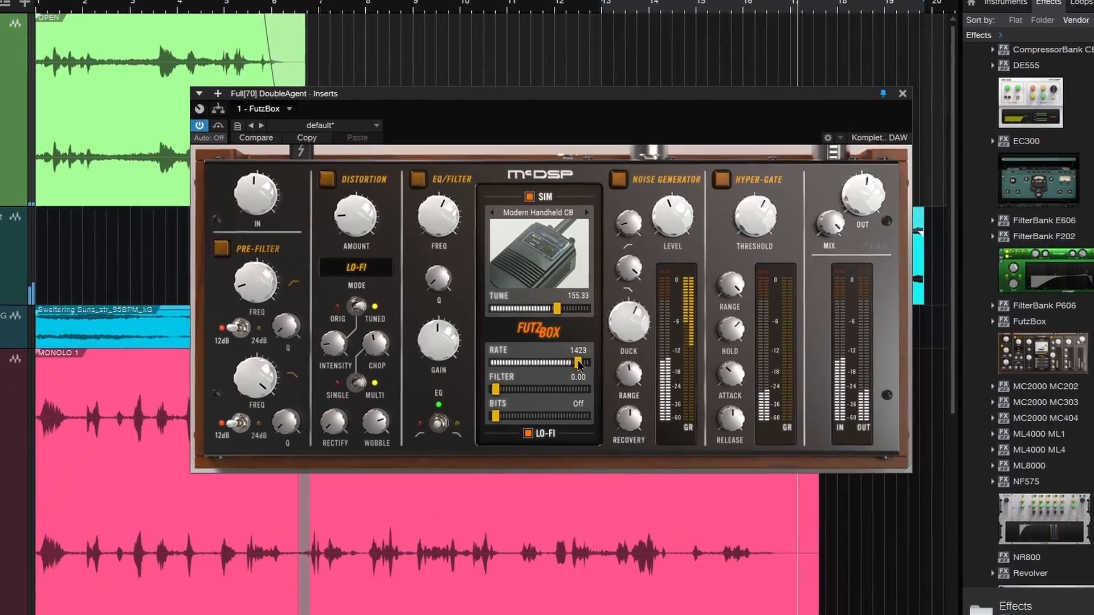
{"action": "left_click_drag", "start_coordinate": [512, 346], "coordinate": [489, 369]}
{"action": "left_click_drag", "start_coordinate": [491, 426], "coordinate": [560, 426]}
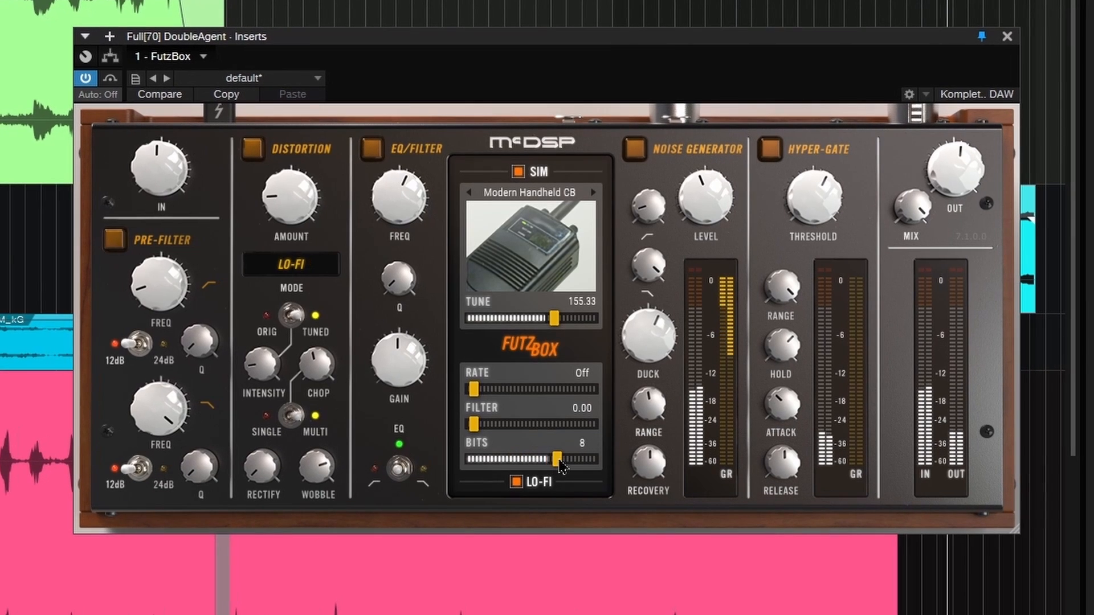
{"action": "left_click_drag", "start_coordinate": [560, 466], "coordinate": [472, 466]}
Enable the Noise Generator and try adjusting its level.
{"action": "mouse_move", "coordinate": [737, 230]}
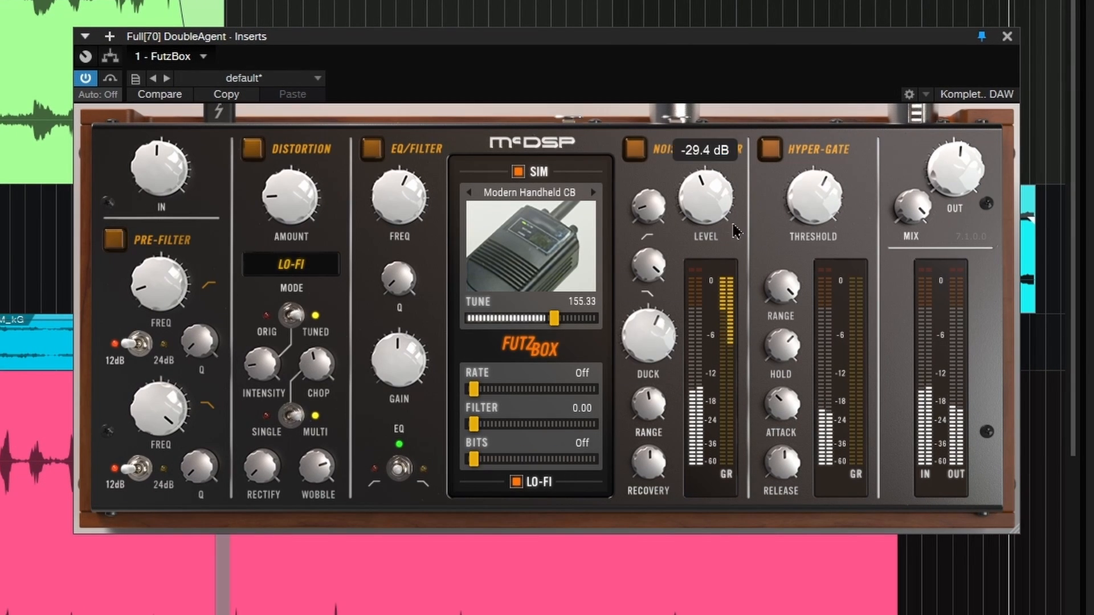
{"action": "left_click", "coordinate": [634, 149]}
{"action": "left_click_drag", "start_coordinate": [706, 197], "coordinate": [707, 171]}
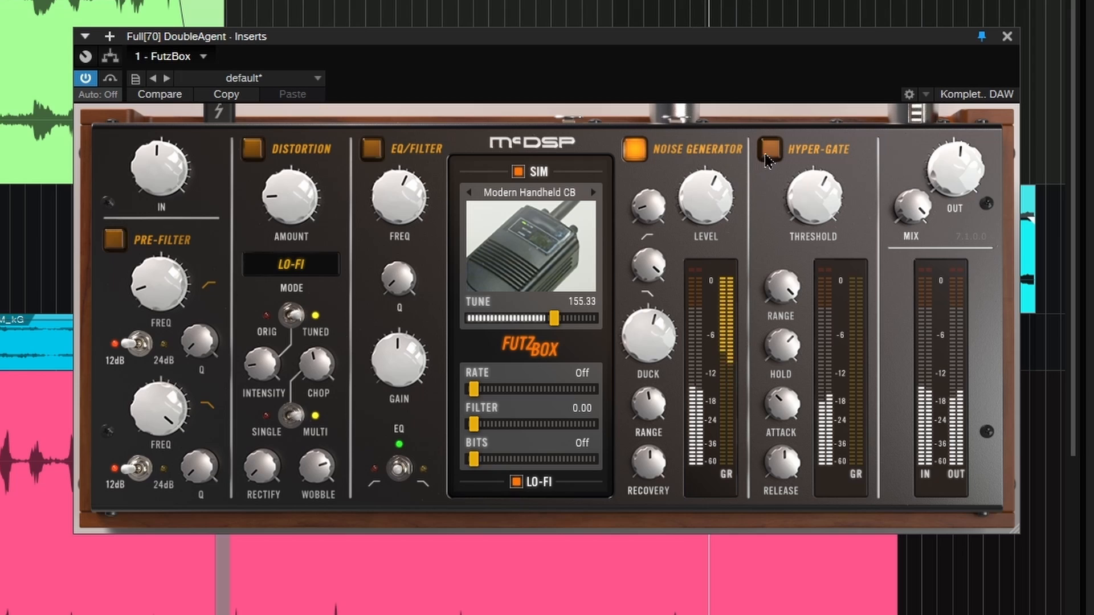
Enable Distortion, adjust its amount and set its mode to NUKE.
{"action": "left_click", "coordinate": [253, 150]}
{"action": "left_click_drag", "start_coordinate": [290, 197], "coordinate": [311, 225]}
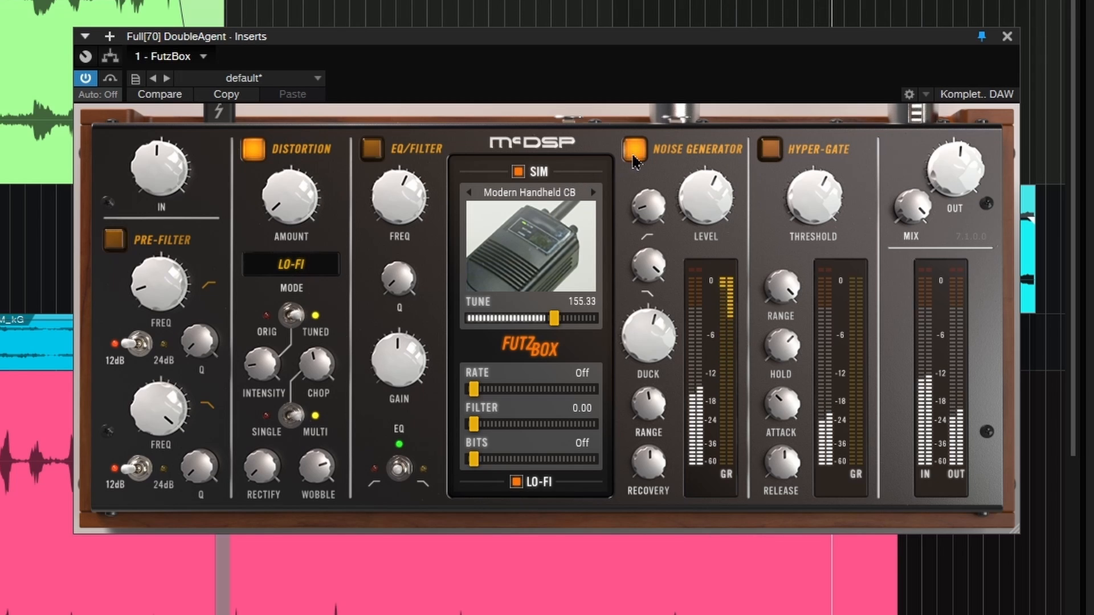
{"action": "left_click", "coordinate": [291, 264]}
{"action": "left_click", "coordinate": [290, 430]}
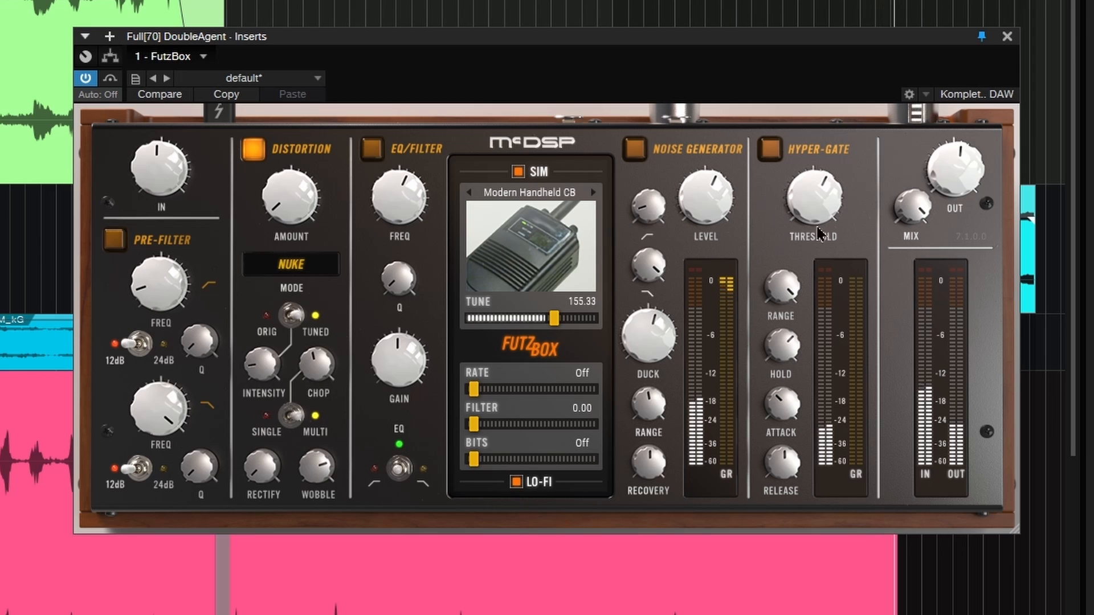
Load the Small Passive Speakers SIM model and set the output level to 0.0 dB.
{"action": "mouse_move", "coordinate": [951, 177]}
{"action": "left_mouse_down"}
{"action": "mouse_move", "coordinate": [953, 154]}
{"action": "mouse_move", "coordinate": [952, 163]}
{"action": "left_mouse_up"}
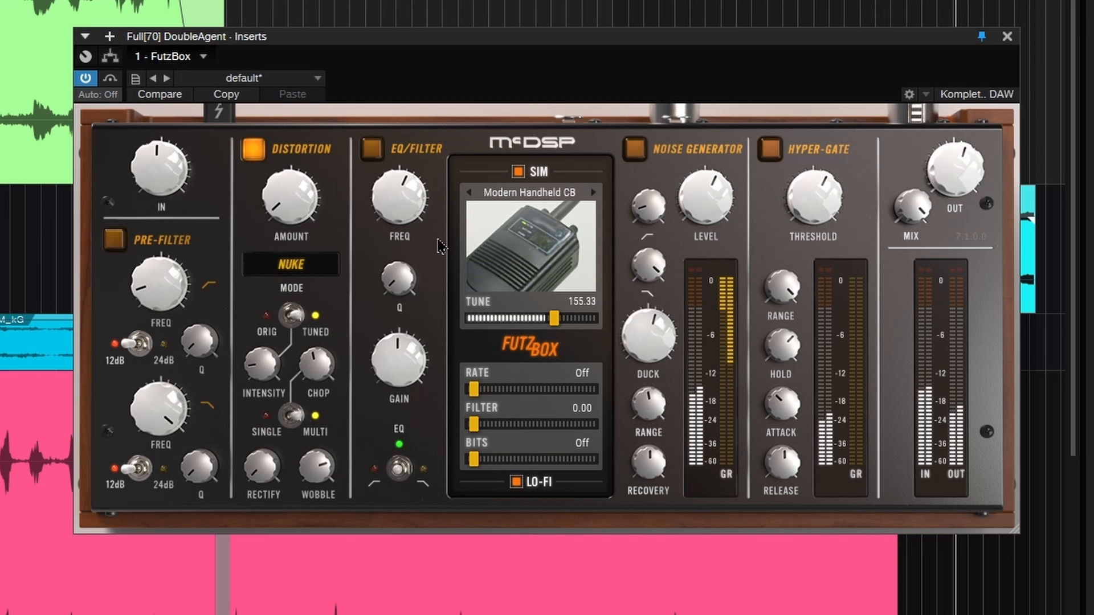
{"action": "left_click", "coordinate": [515, 192]}
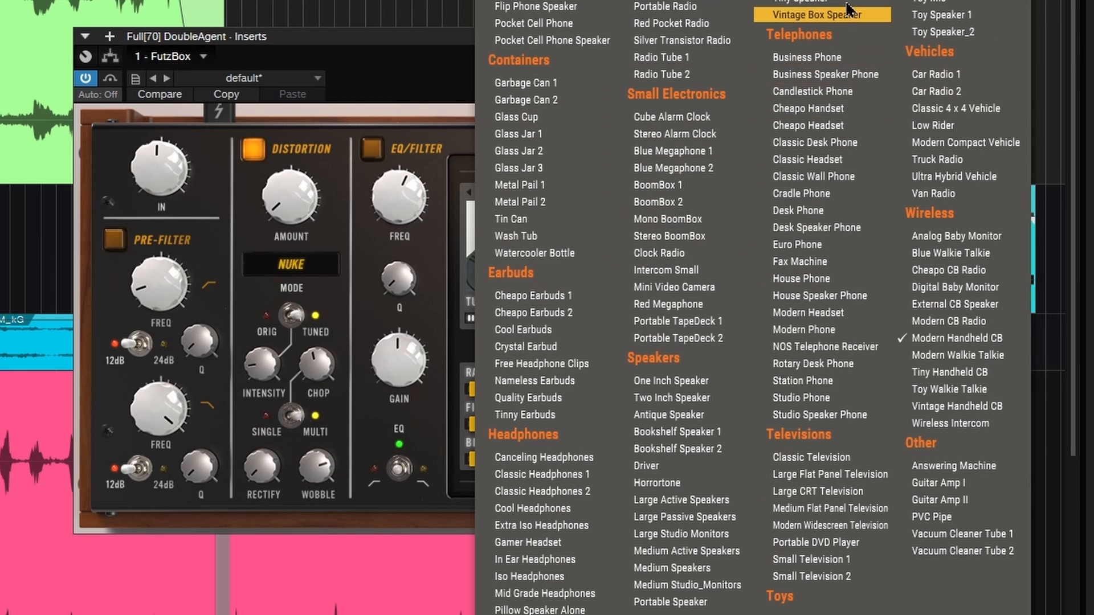
{"action": "left_click", "coordinate": [808, 0]}
{"action": "left_click_drag", "start_coordinate": [958, 171], "coordinate": [952, 187]}
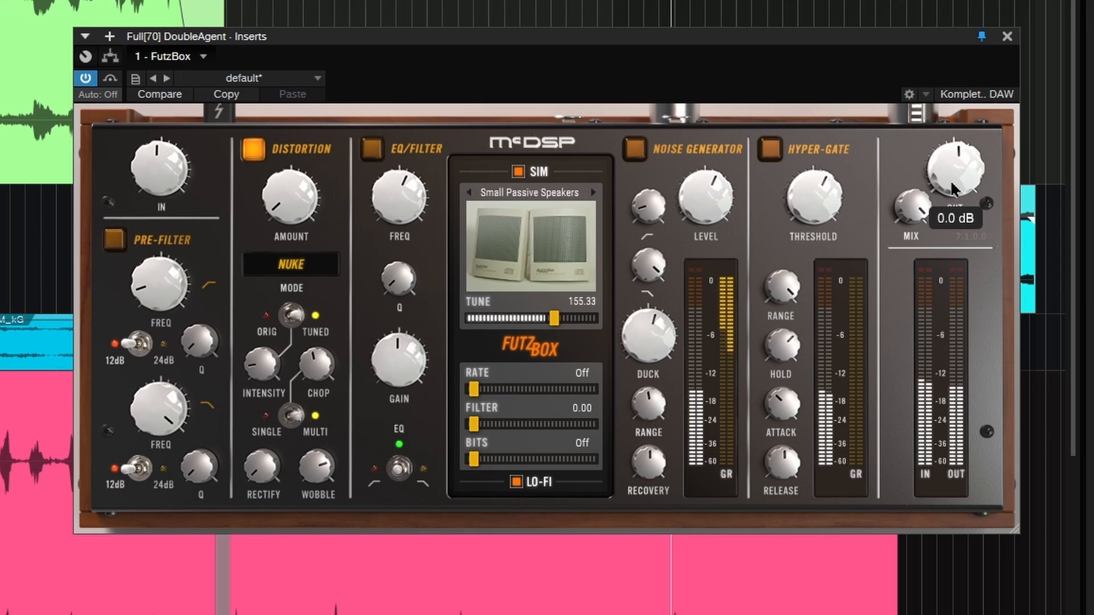
Switch Distortion off and fine-tune the FutzBox output level.
{"action": "left_click", "coordinate": [251, 157]}
{"action": "mouse_move", "coordinate": [285, 210]}
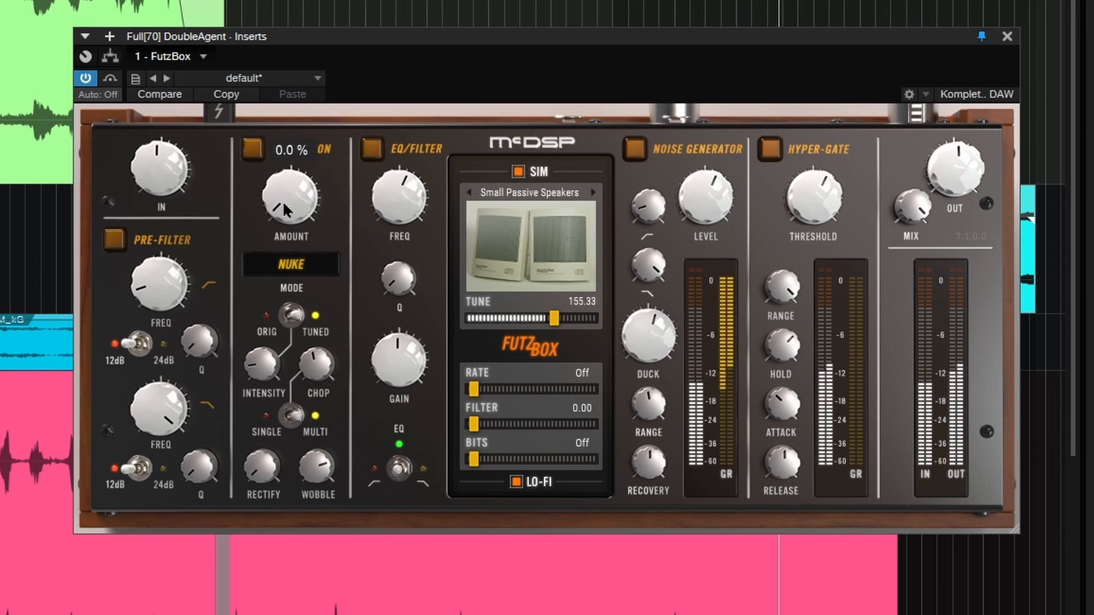
{"action": "left_click_drag", "start_coordinate": [952, 166], "coordinate": [953, 170]}
{"action": "mouse_move", "coordinate": [419, 283]}
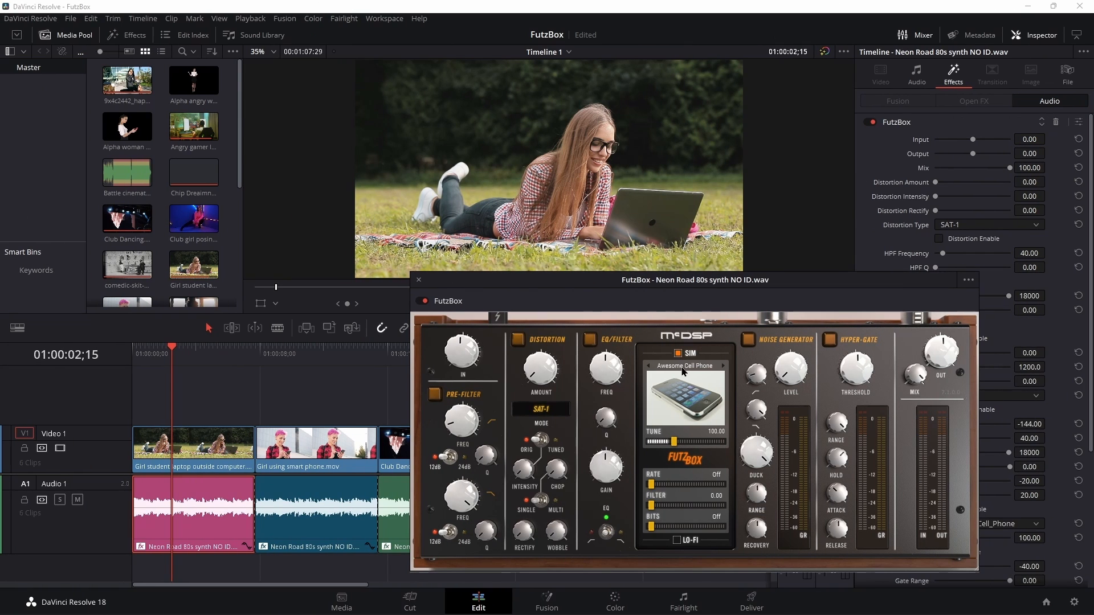
Switch to DaVinci Resolve and choose the Crystal Earbud SIM model in FutzBox on the Neon Road 80s synth clip.
{"action": "left_click", "coordinate": [683, 368]}
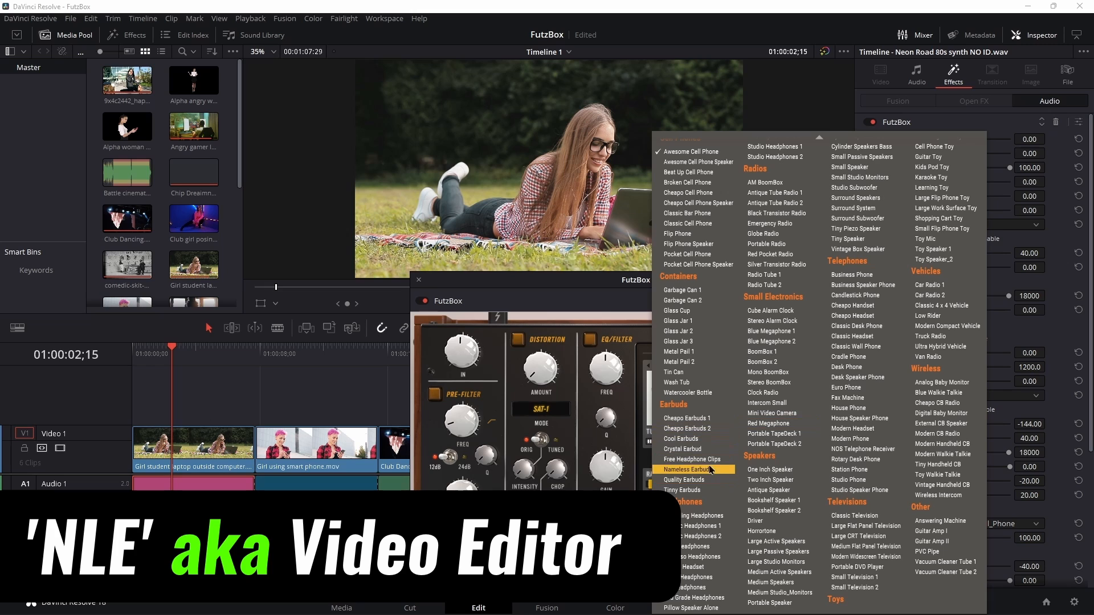
{"action": "left_click", "coordinate": [682, 449]}
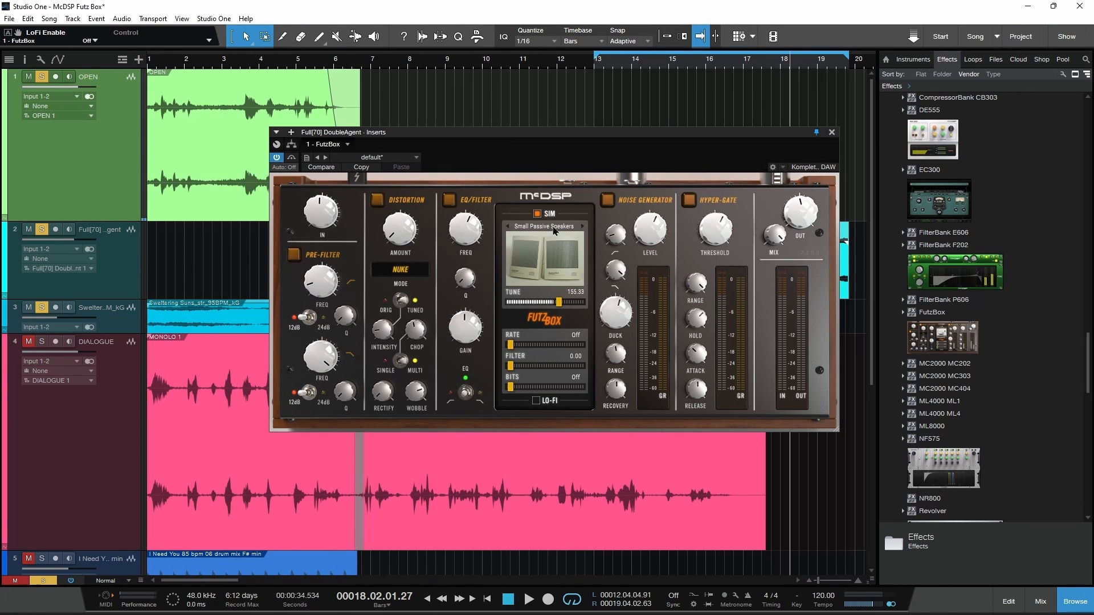
Switch back to Studio One, browse the FutzBox SIM model list without changing the model, and close the plug-in window.
{"action": "left_click", "coordinate": [554, 228]}
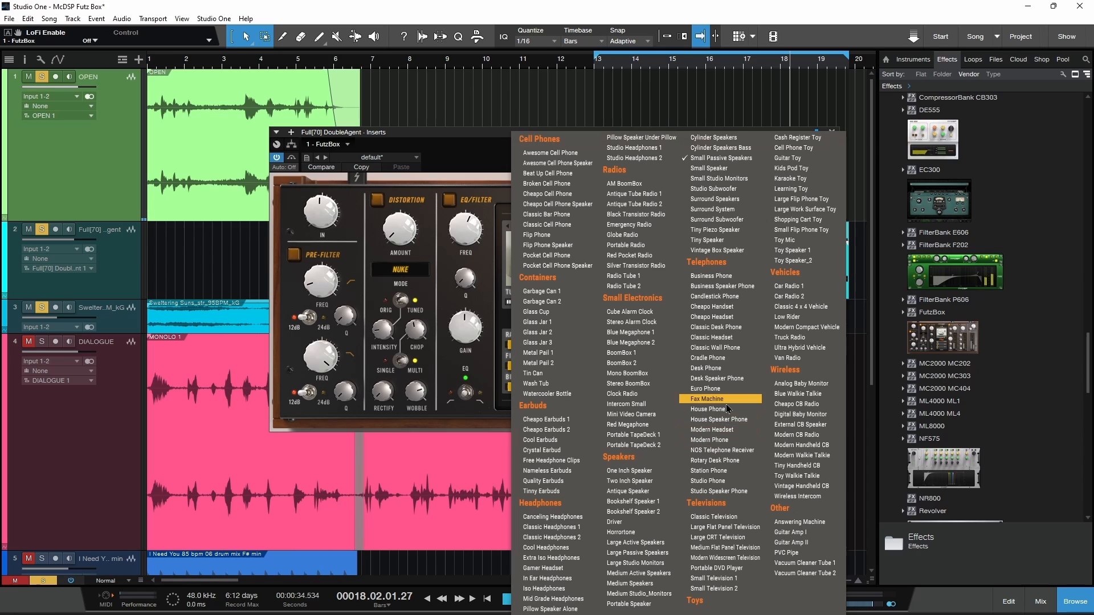
{"action": "left_click", "coordinate": [479, 170]}
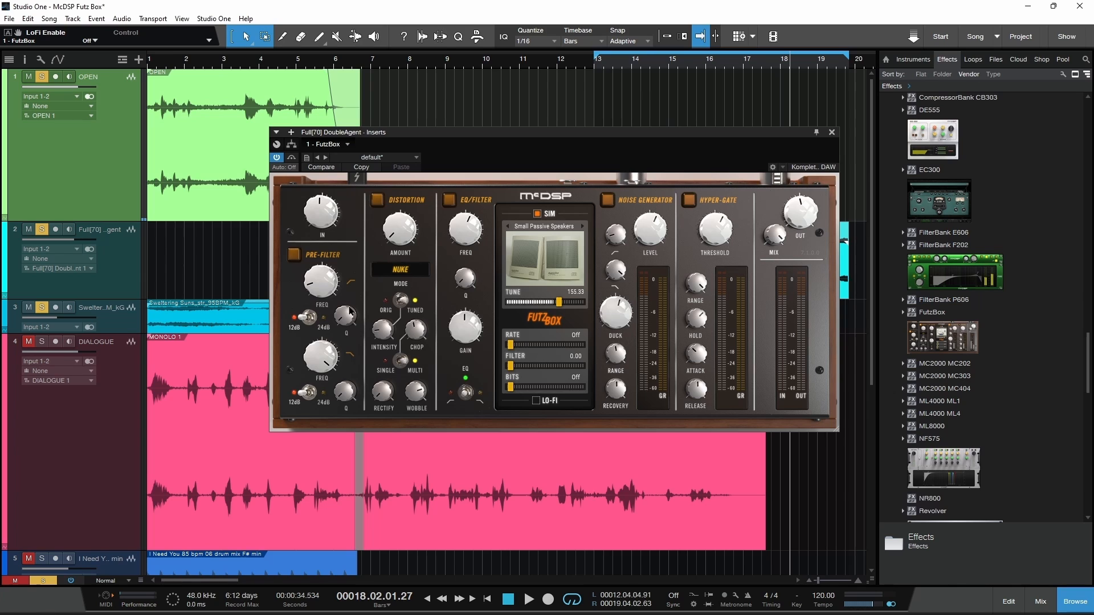
{"action": "left_click", "coordinate": [832, 132]}
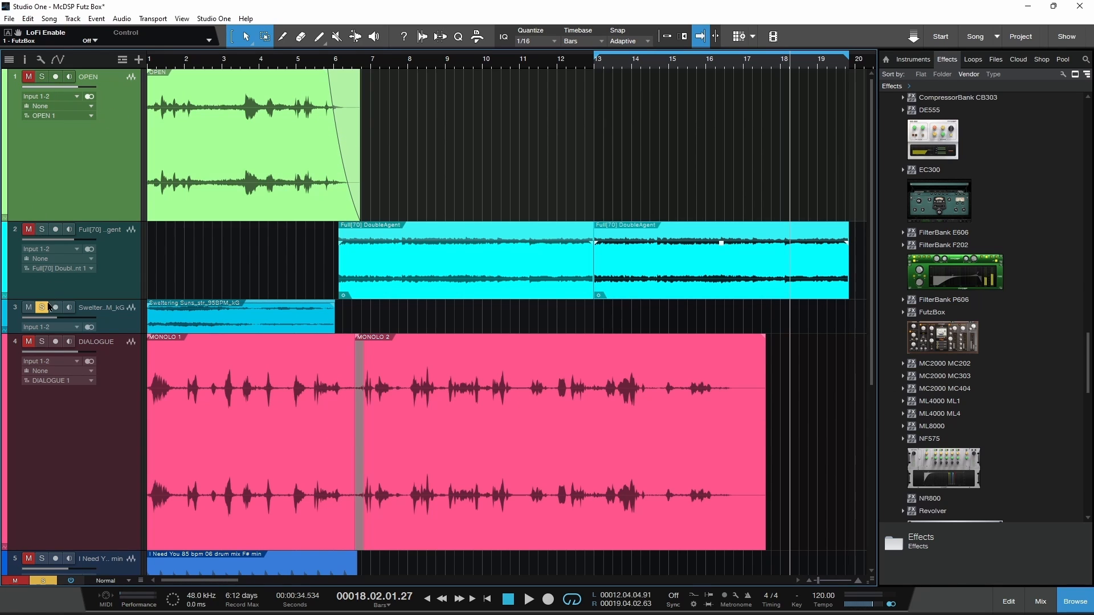
Solo the I Need You 85 bpm drum mix track, open its FutzBox and move the plug-in window clear of the clip.
{"action": "scroll", "coordinate": [313, 281], "scroll_direction": "down", "scroll_amount": 5}
{"action": "left_click", "coordinate": [314, 280]}
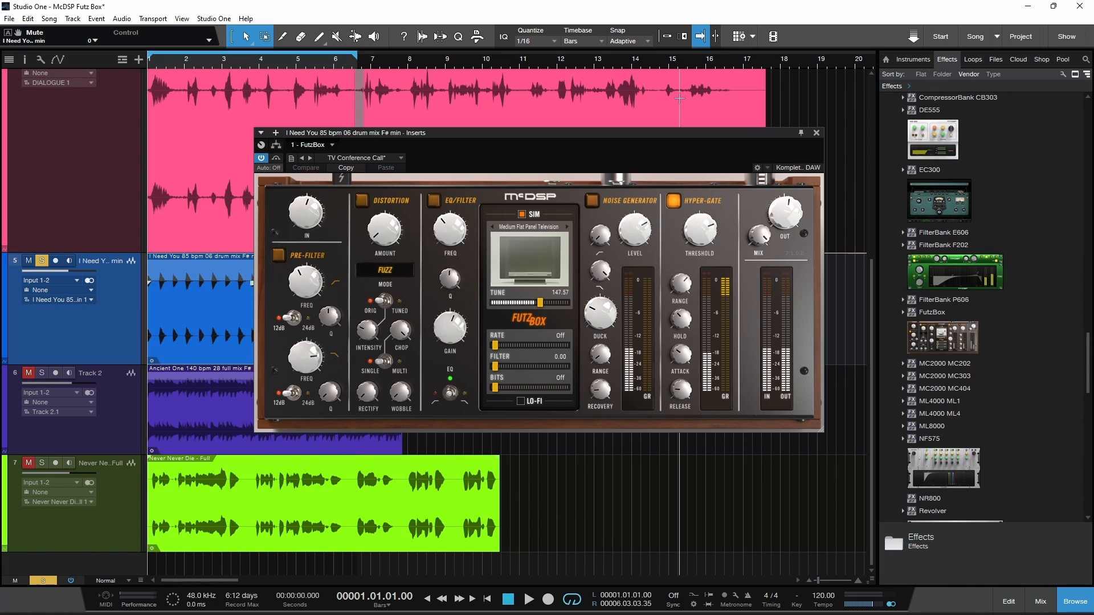
{"action": "left_click_drag", "start_coordinate": [577, 139], "coordinate": [700, 153]}
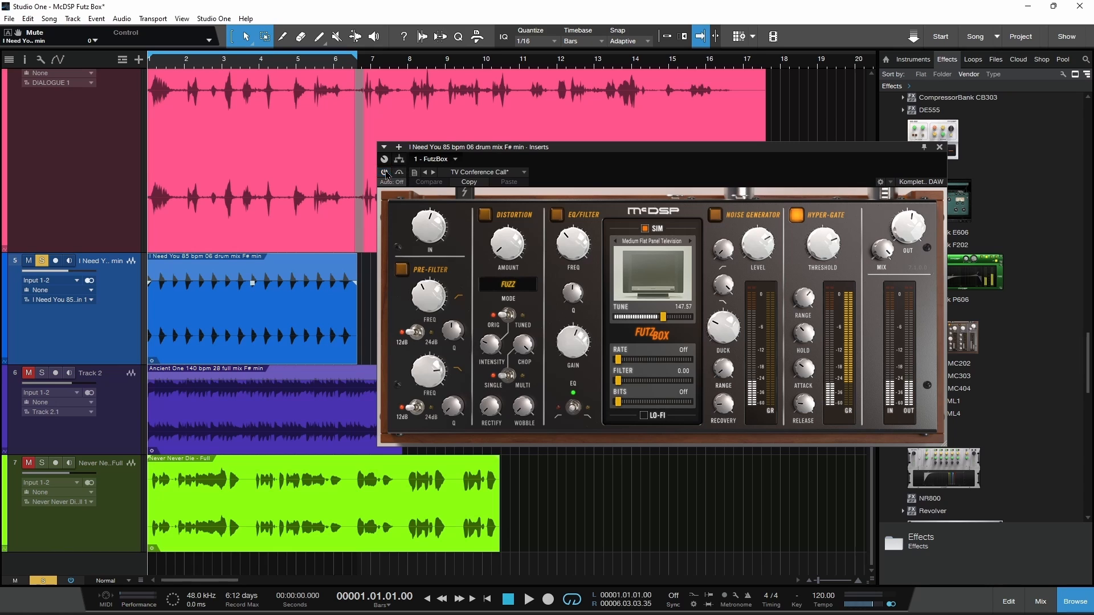
Audition the drum loop with FutzBox bypassed and with SIM toggled, leaving FutzBox active and SIM off.
{"action": "key", "text": "space"}
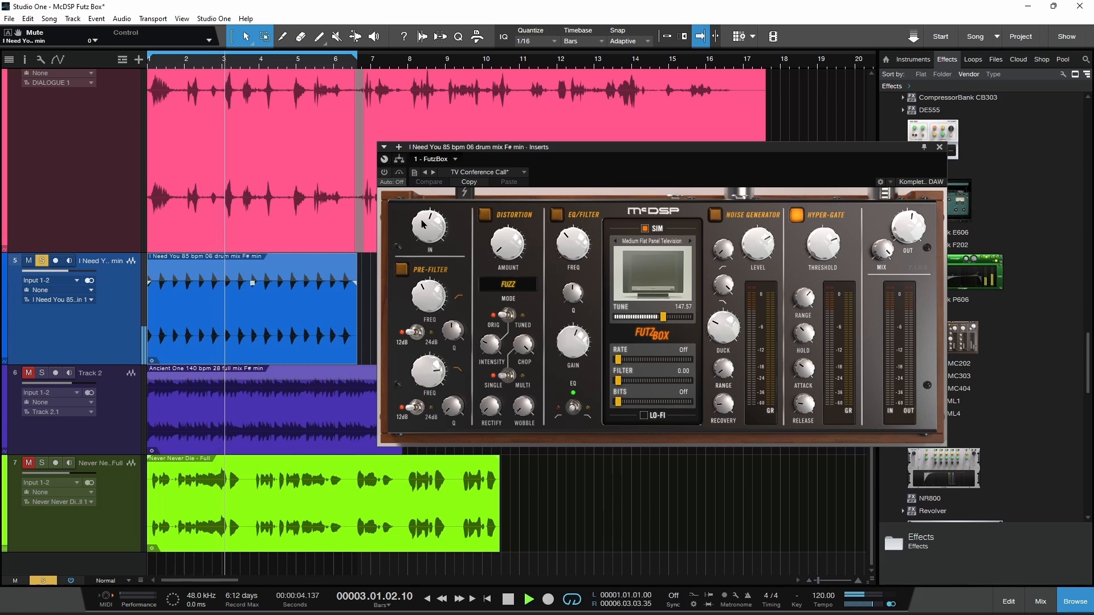
{"action": "key", "text": "space"}
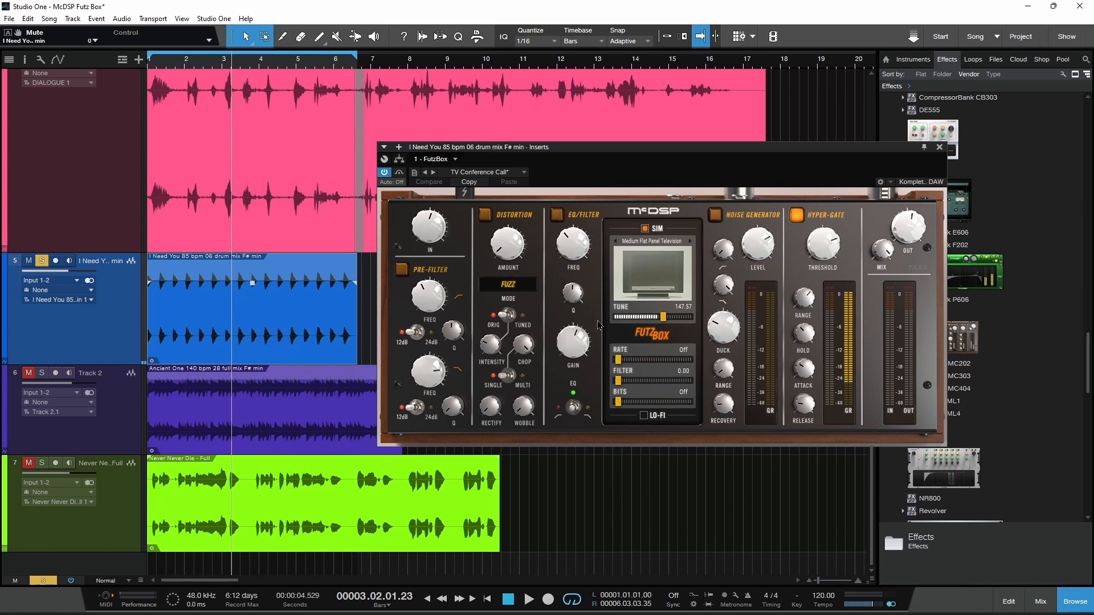
{"action": "left_click", "coordinate": [645, 264]}
{"action": "key", "text": "space"}
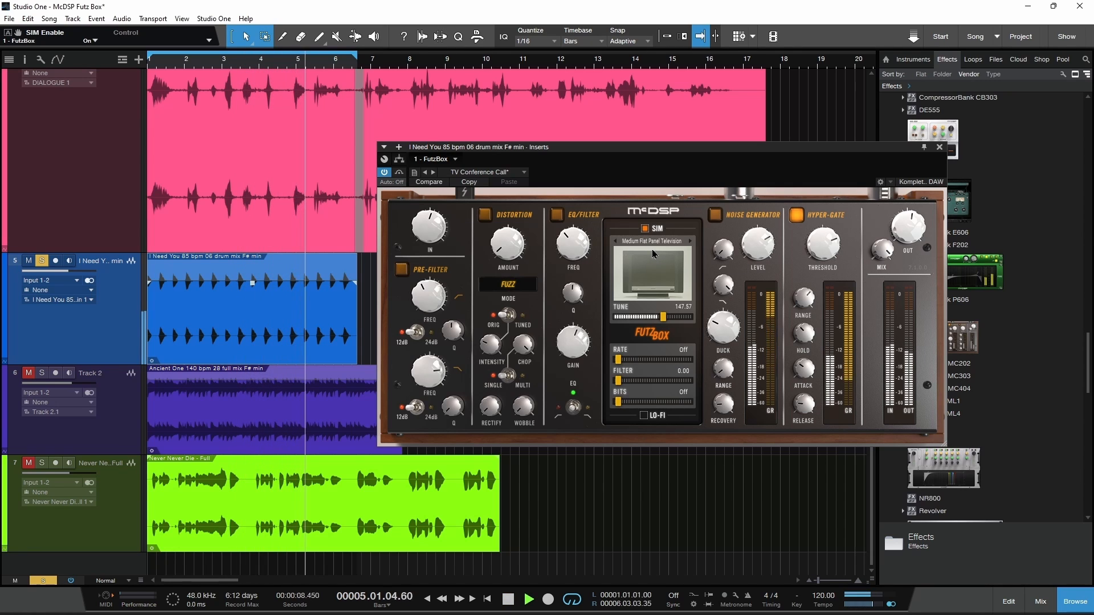
{"action": "key", "text": "space"}
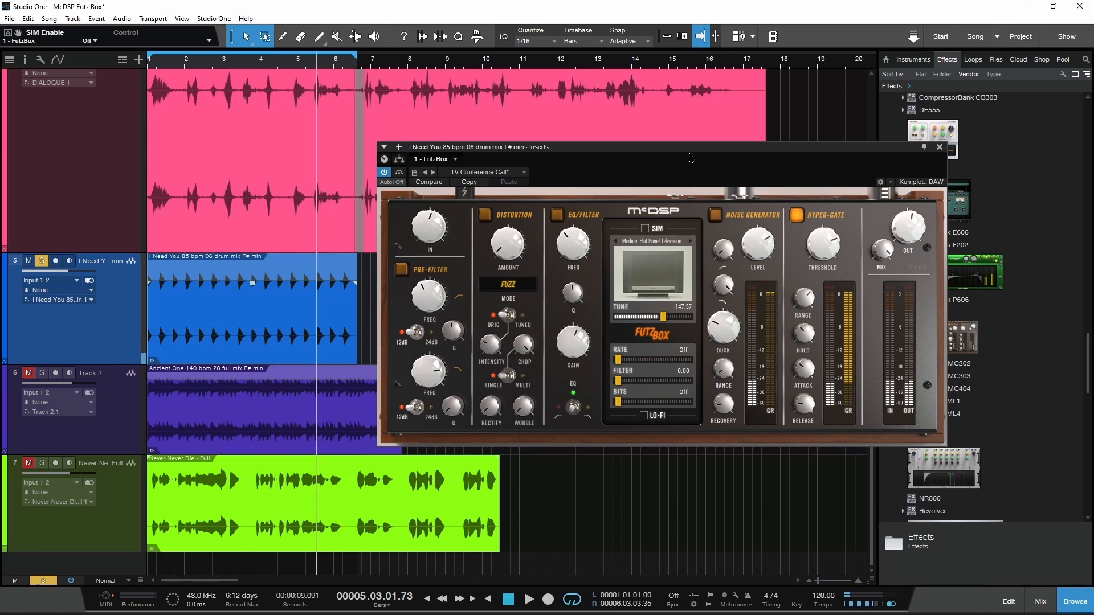
Play the drum loop from the start while varying the FutzBox input level, reaching down to about -14.6 dB.
{"action": "left_click_drag", "start_coordinate": [689, 157], "coordinate": [677, 140]}
{"action": "key", "text": "KP_0"}
{"action": "key", "text": "KP_0"}
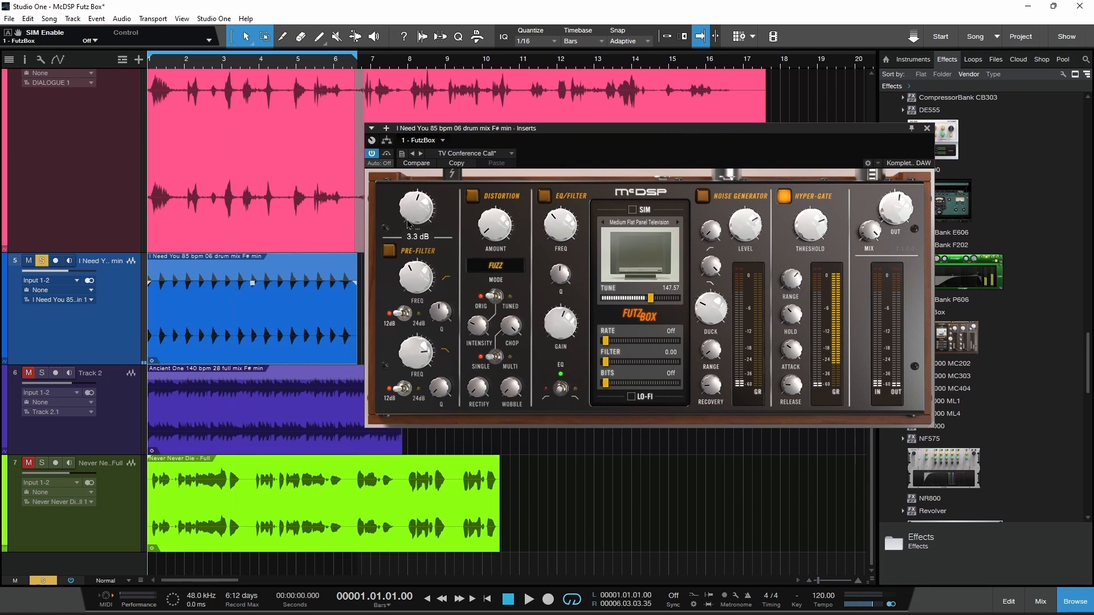
{"action": "key", "text": "space"}
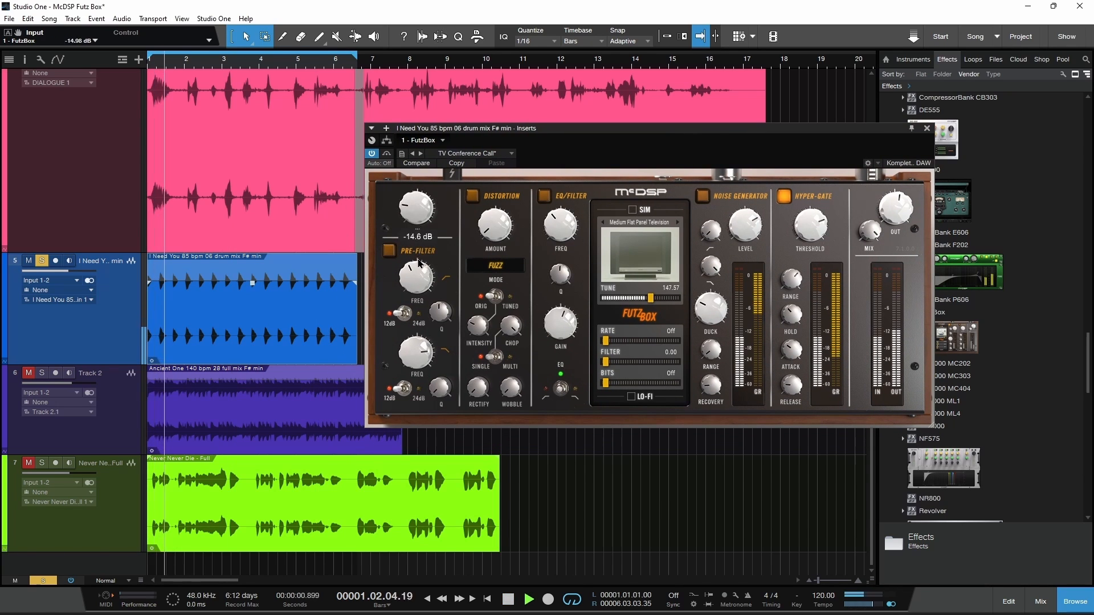
{"action": "left_click_drag", "start_coordinate": [424, 213], "coordinate": [417, 244]}
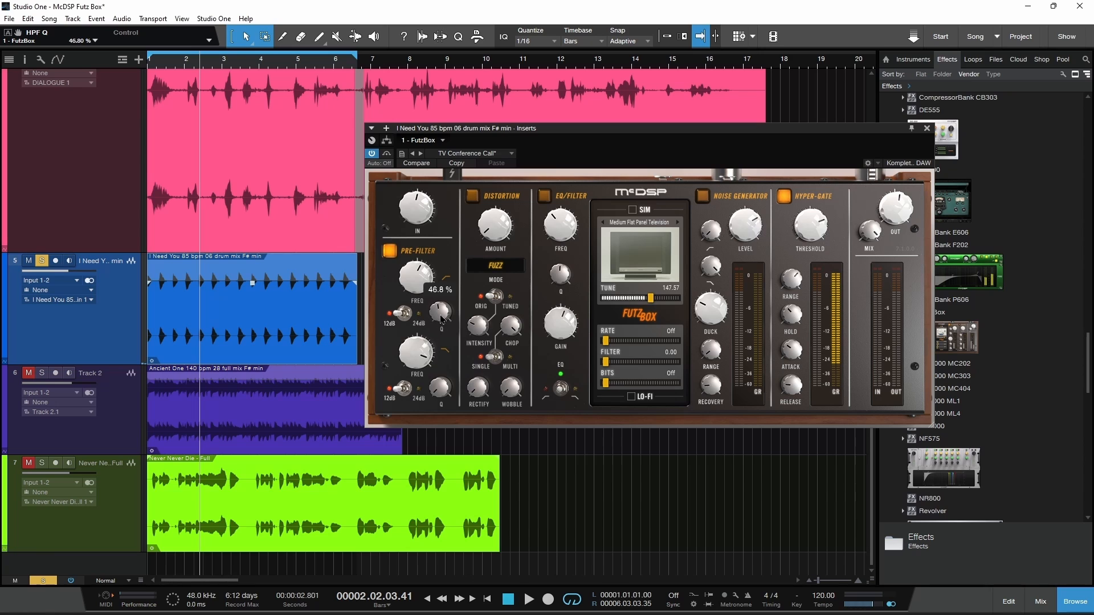
Play the drum loop from the start, raise the low-pass pre-filter frequency and switch the Pre-Filter off.
{"action": "key", "text": "comma"}
{"action": "key", "text": "space"}
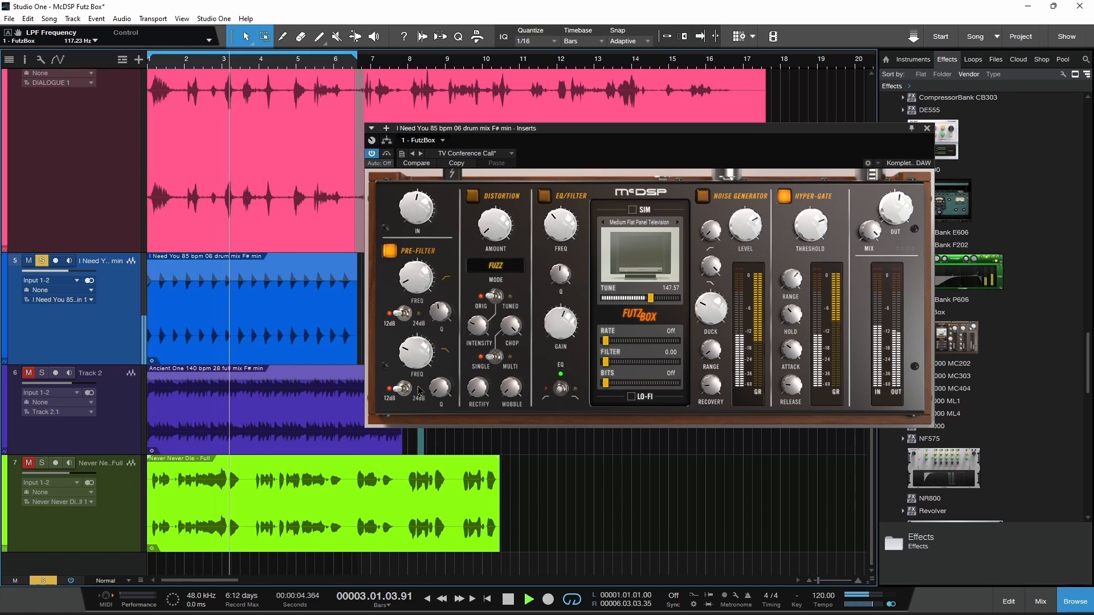
{"action": "left_click_drag", "start_coordinate": [418, 355], "coordinate": [418, 316]}
{"action": "left_click", "coordinate": [390, 251]}
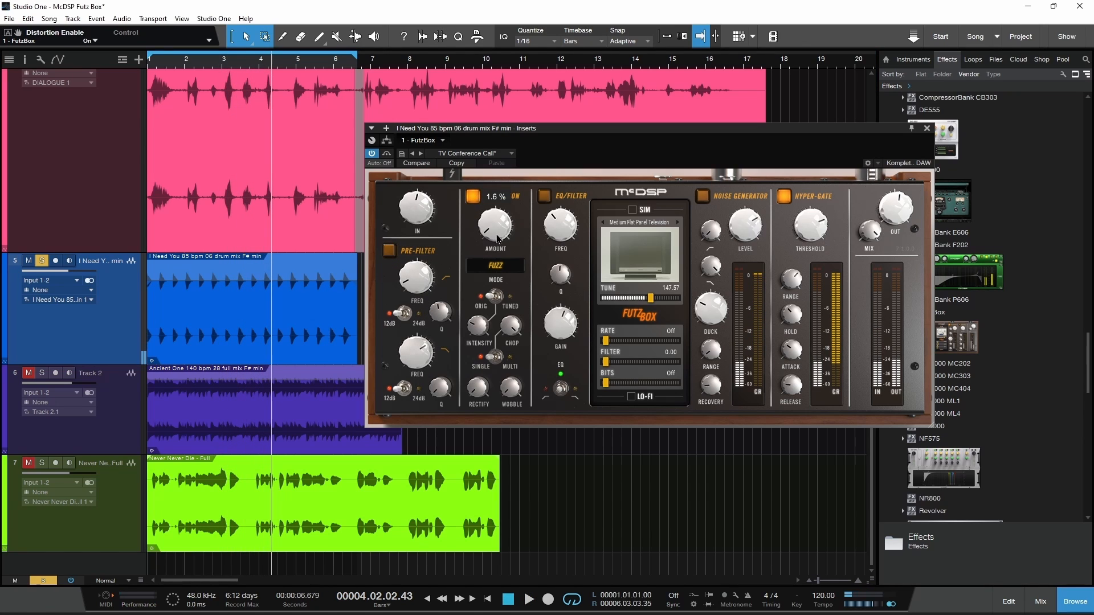
Review the distortion modes, raise the FUZZ distortion Amount to about 89.2 %, and change the mode to SAT-1.
{"action": "left_click", "coordinate": [494, 264]}
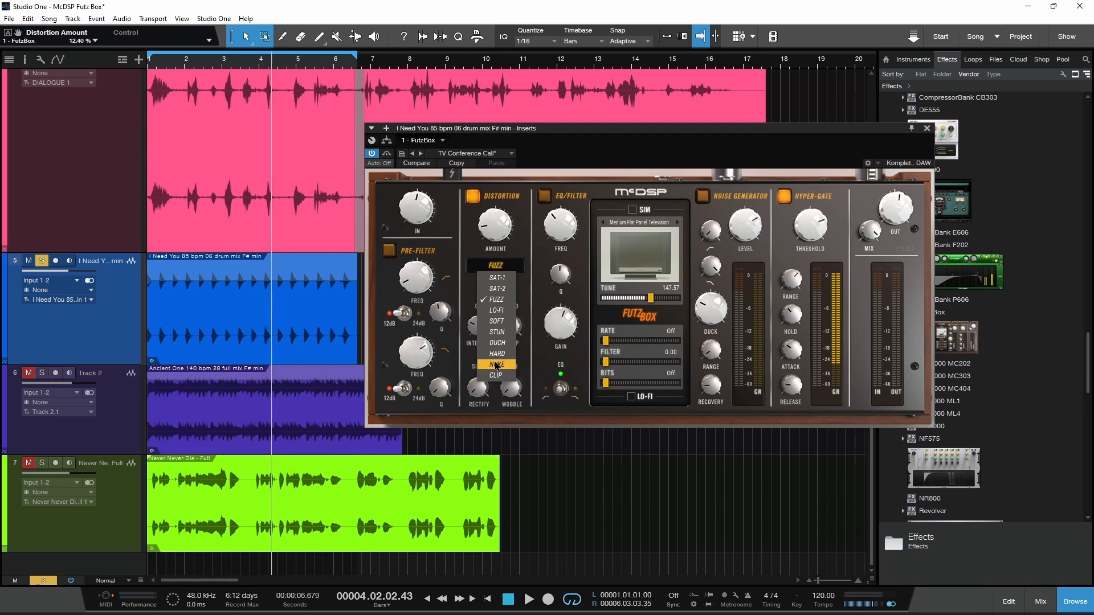
{"action": "left_click", "coordinate": [470, 279]}
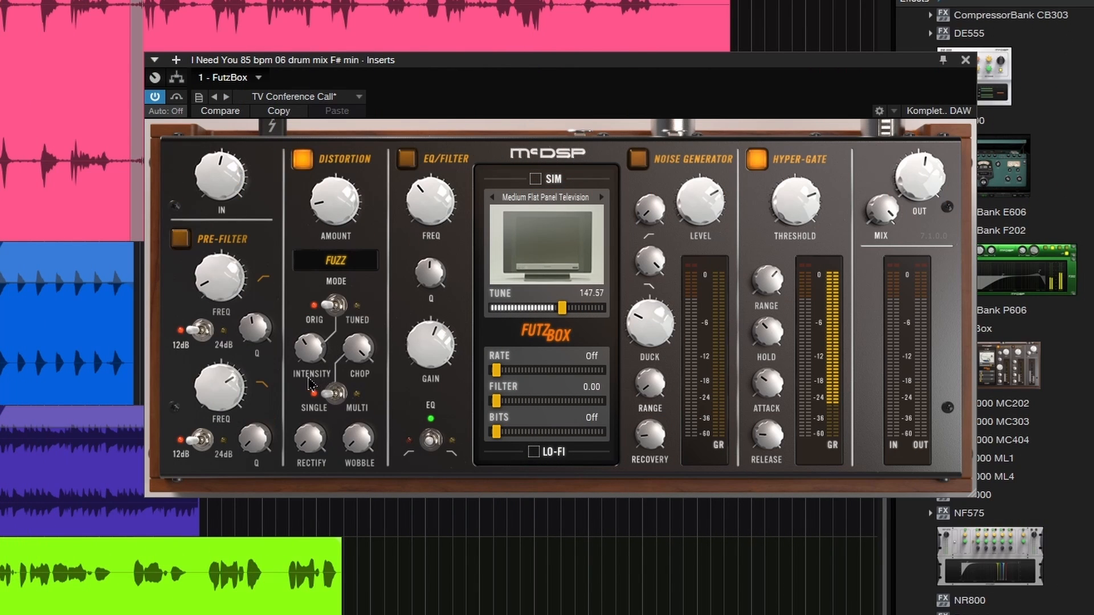
{"action": "left_click_drag", "start_coordinate": [335, 201], "coordinate": [342, 65]}
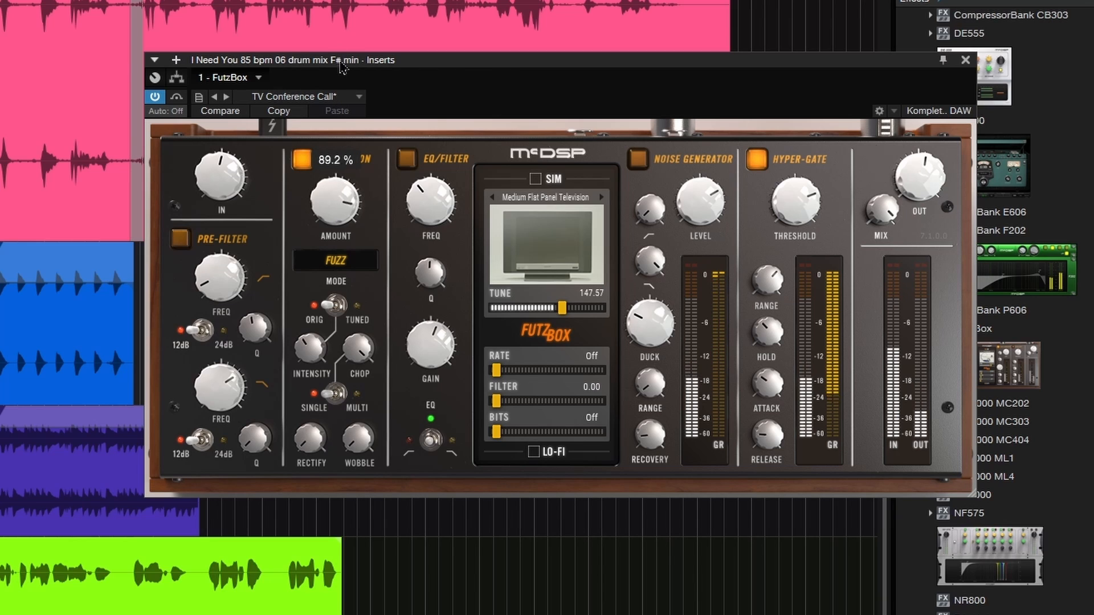
{"action": "left_click", "coordinate": [336, 260]}
{"action": "left_click", "coordinate": [335, 276]}
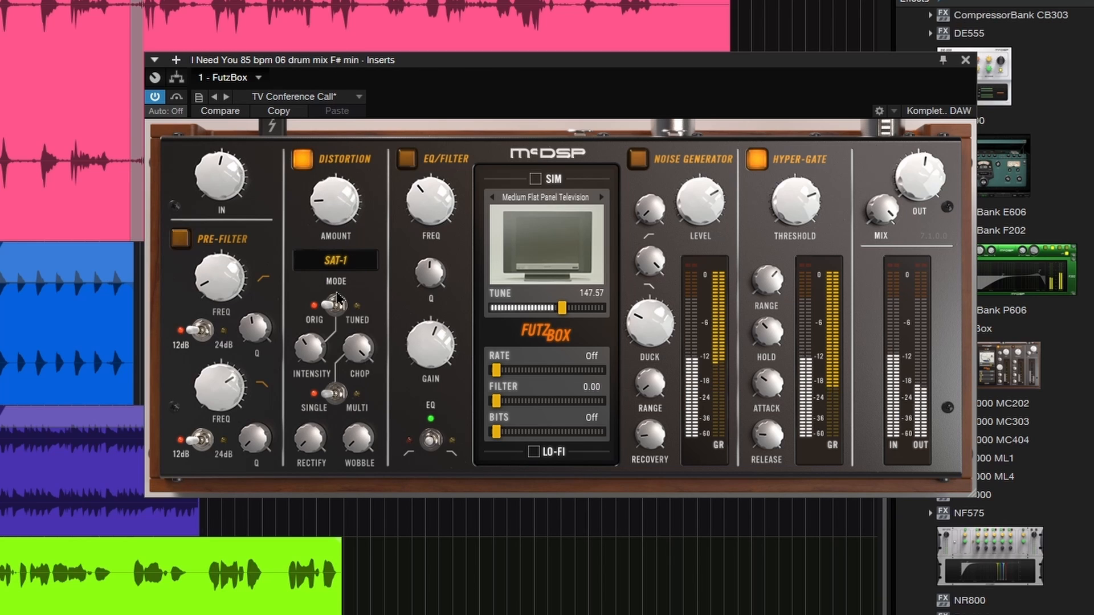
Audition the SAT-1 distortion while varying Intensity, Multi chop, Rectify up to 100 % and Wobble, and lower its Amount.
{"action": "left_click_drag", "start_coordinate": [310, 349], "coordinate": [353, 570]}
{"action": "left_click", "coordinate": [331, 397]}
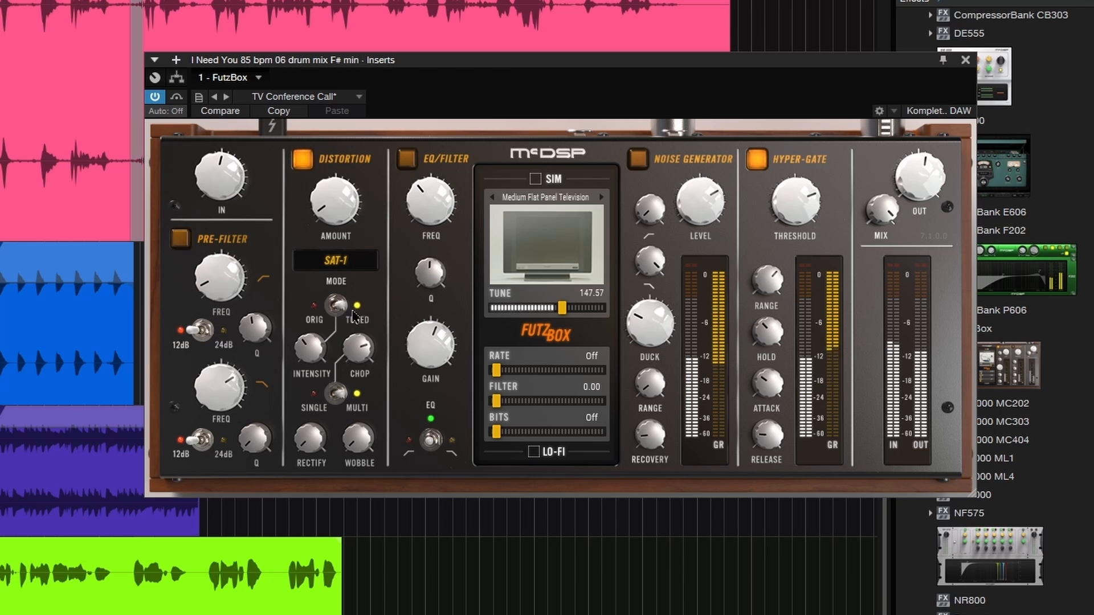
{"action": "left_click_drag", "start_coordinate": [311, 440], "coordinate": [310, 392]}
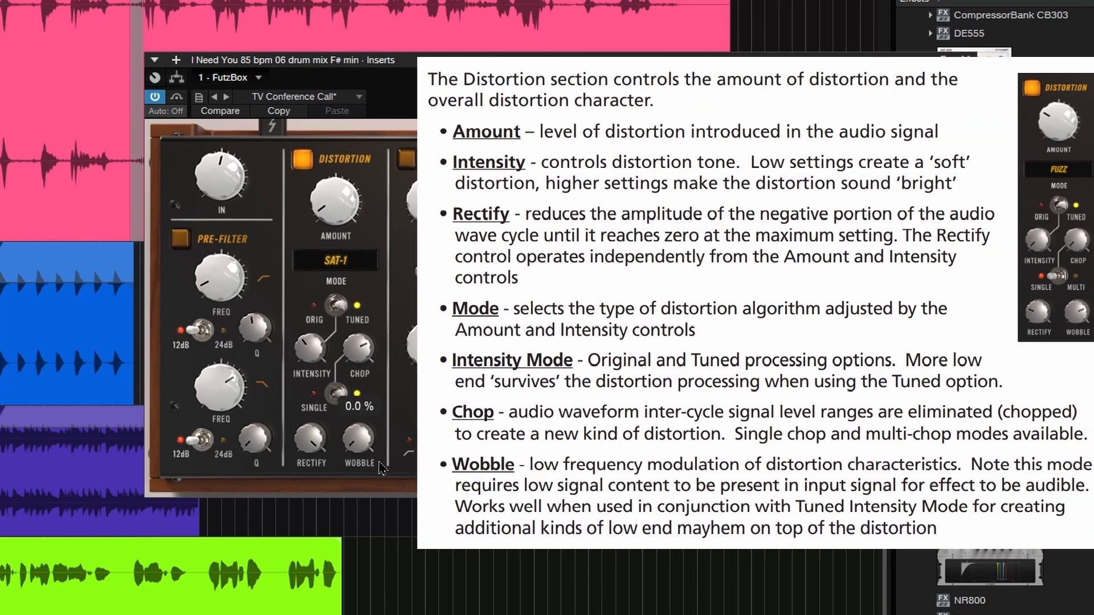
{"action": "left_click_drag", "start_coordinate": [359, 440], "coordinate": [359, 394]}
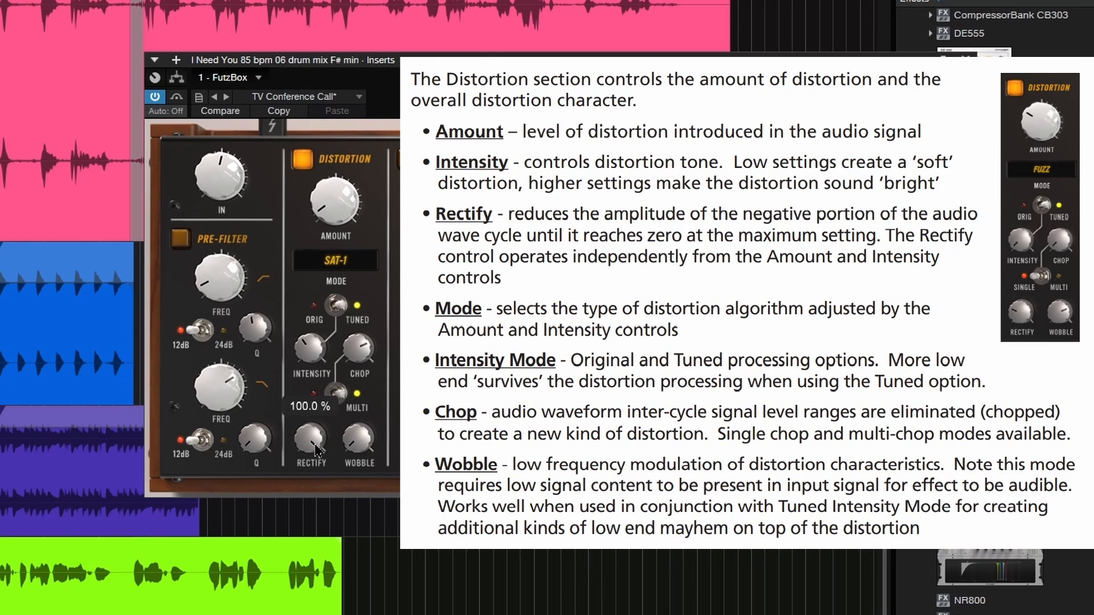
{"action": "left_click_drag", "start_coordinate": [318, 450], "coordinate": [299, 474]}
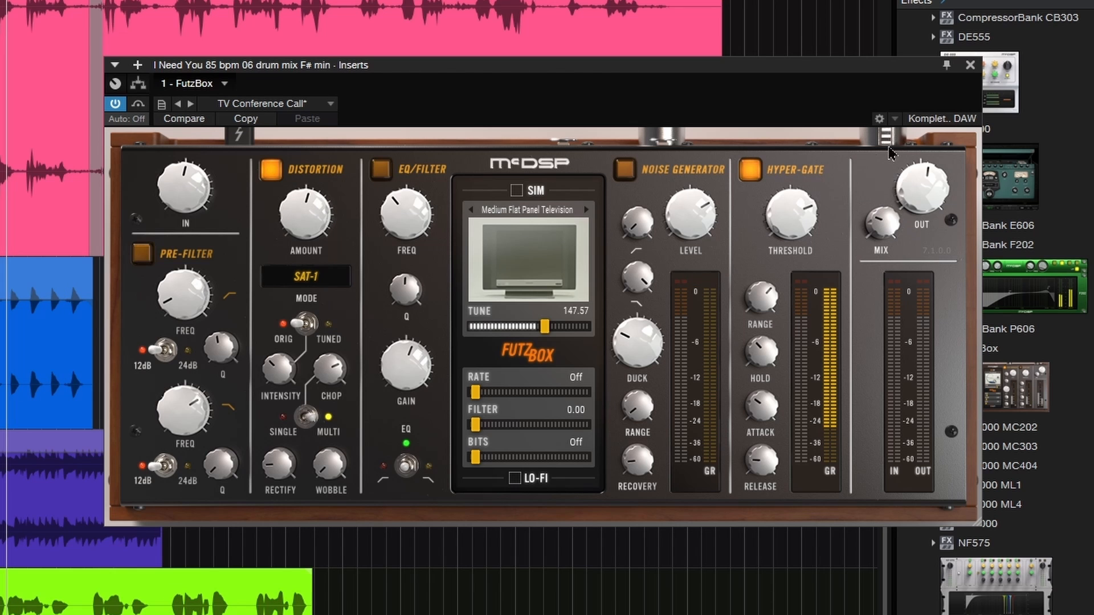
{"action": "mouse_move", "coordinate": [885, 219]}
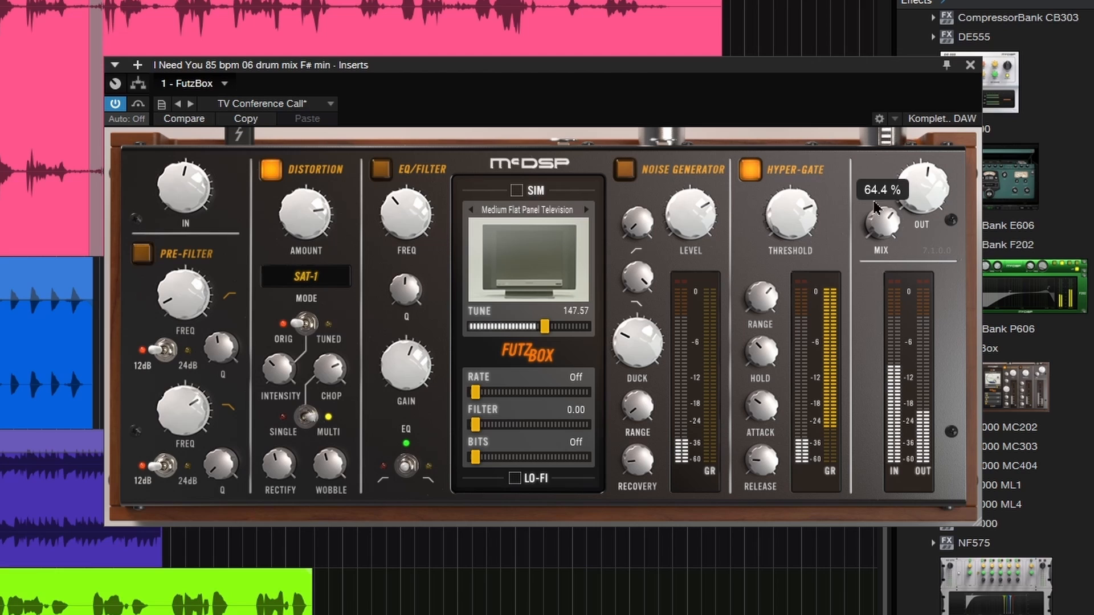
{"action": "left_click_drag", "start_coordinate": [293, 203], "coordinate": [296, 239]}
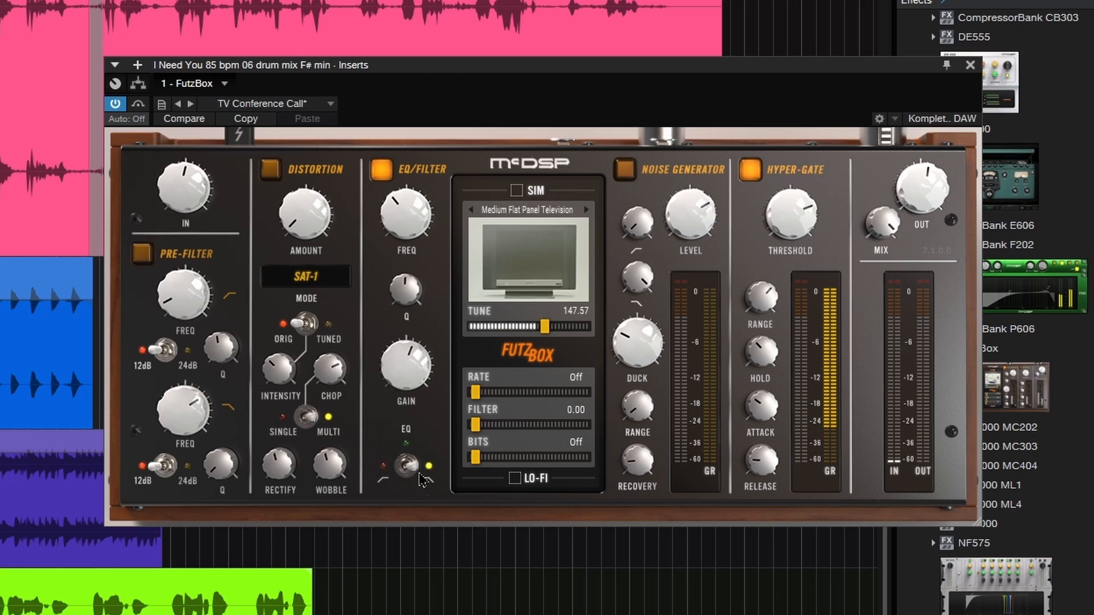
Sweep the EQ frequency to about 1247 Hz, set its Q to about 51.6 %, and lower the output level slightly.
{"action": "mouse_move", "coordinate": [417, 217]}
{"action": "left_mouse_down"}
{"action": "mouse_move", "coordinate": [420, 167]}
{"action": "mouse_move", "coordinate": [421, 201]}
{"action": "left_mouse_up"}
{"action": "mouse_move", "coordinate": [406, 288]}
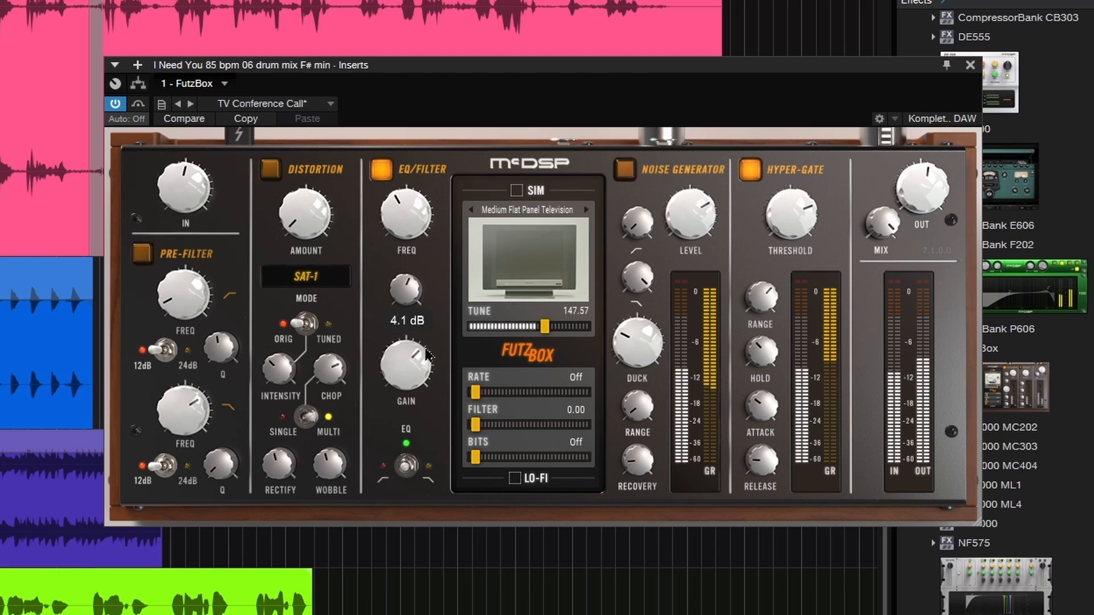
{"action": "left_click_drag", "start_coordinate": [406, 289], "coordinate": [405, 309]}
{"action": "mouse_move", "coordinate": [415, 216]}
{"action": "left_mouse_down"}
{"action": "mouse_move", "coordinate": [416, 162]}
{"action": "mouse_move", "coordinate": [417, 203]}
{"action": "left_mouse_up"}
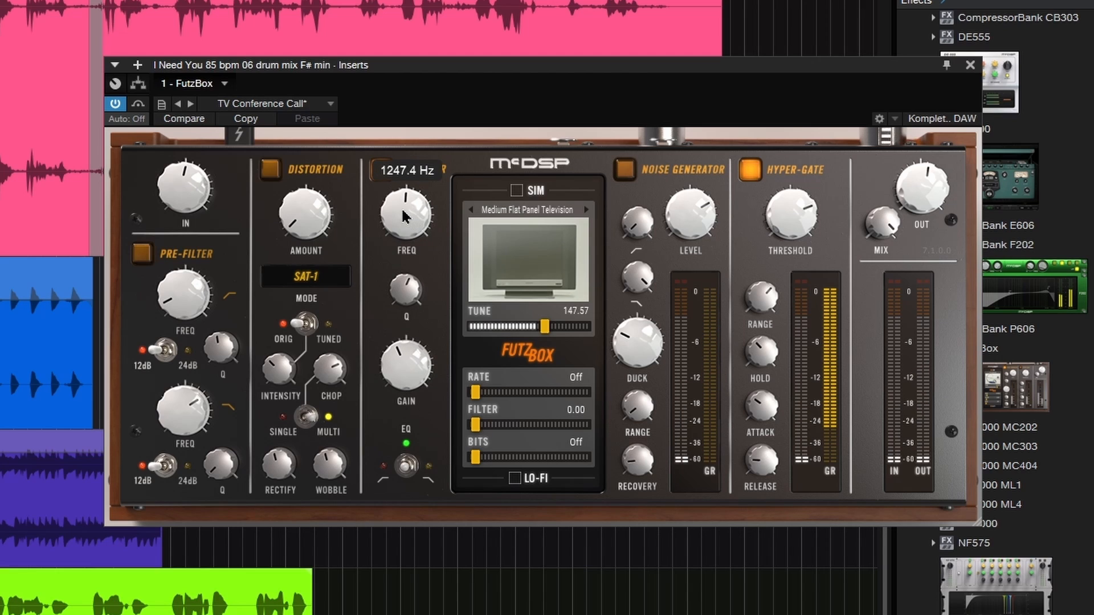
{"action": "mouse_move", "coordinate": [404, 359]}
{"action": "left_click_drag", "start_coordinate": [407, 295], "coordinate": [407, 309]}
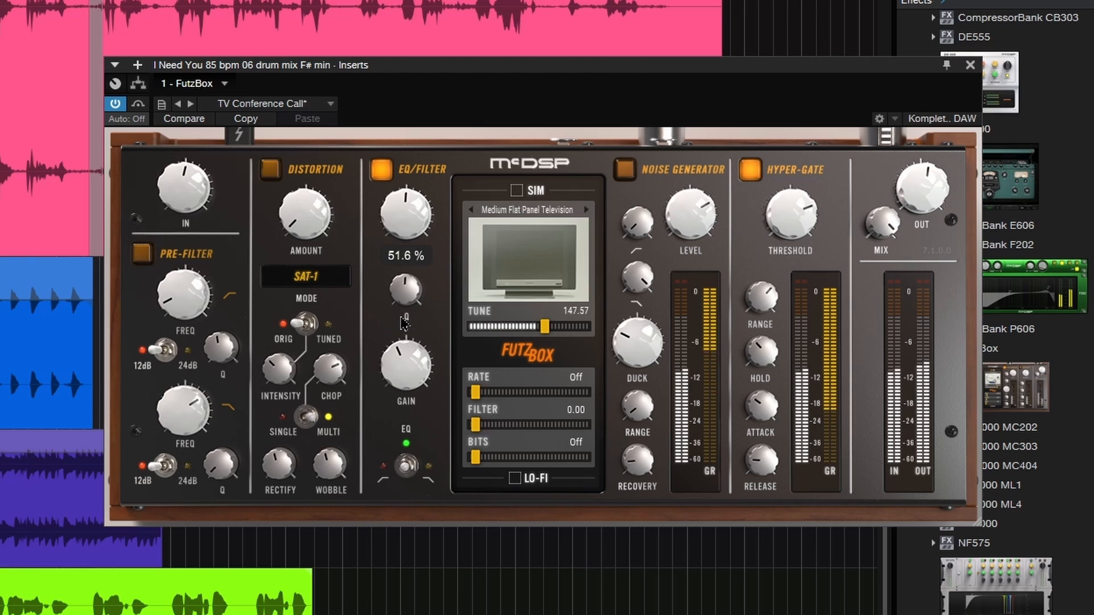
{"action": "left_click_drag", "start_coordinate": [915, 195], "coordinate": [917, 205]}
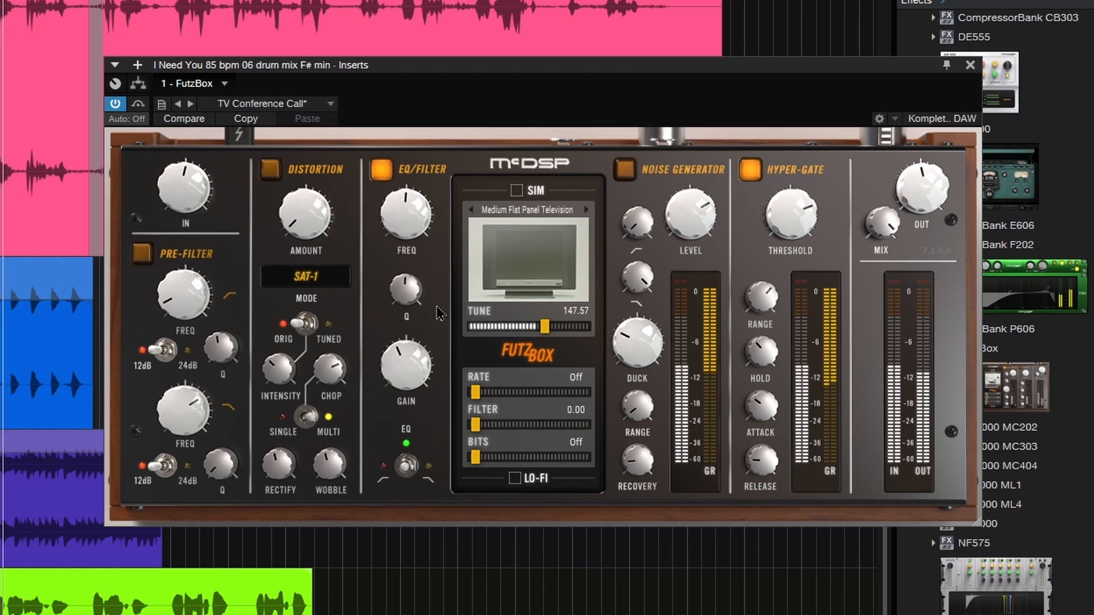
Sweep the EQ gain to its minimum, up to about 9.1 dB, and back down.
{"action": "left_click_drag", "start_coordinate": [405, 365], "coordinate": [411, 493]}
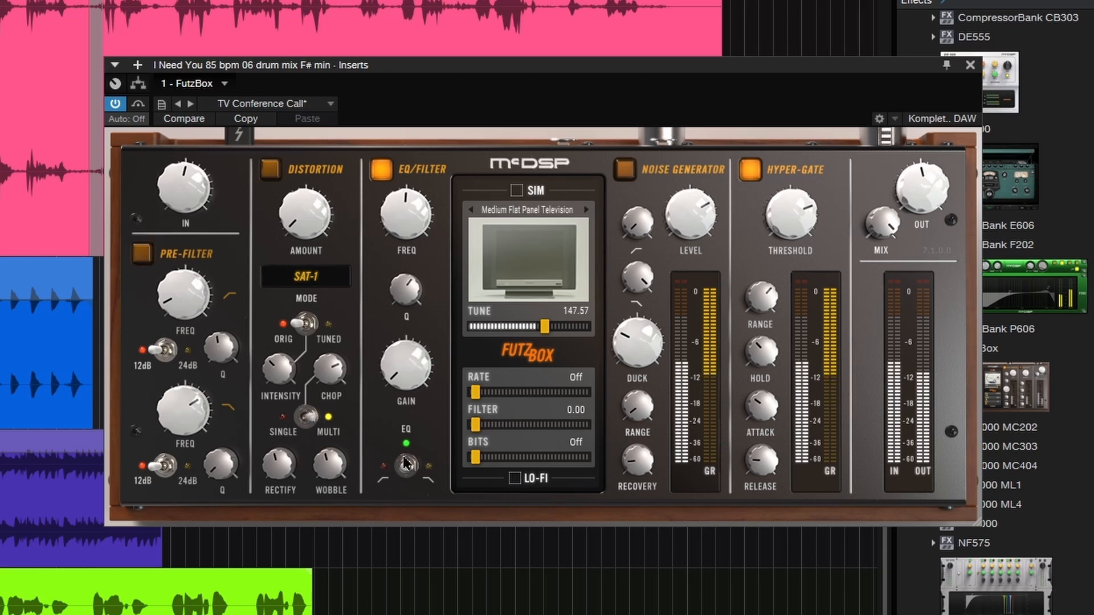
{"action": "left_click_drag", "start_coordinate": [399, 380], "coordinate": [405, 279]}
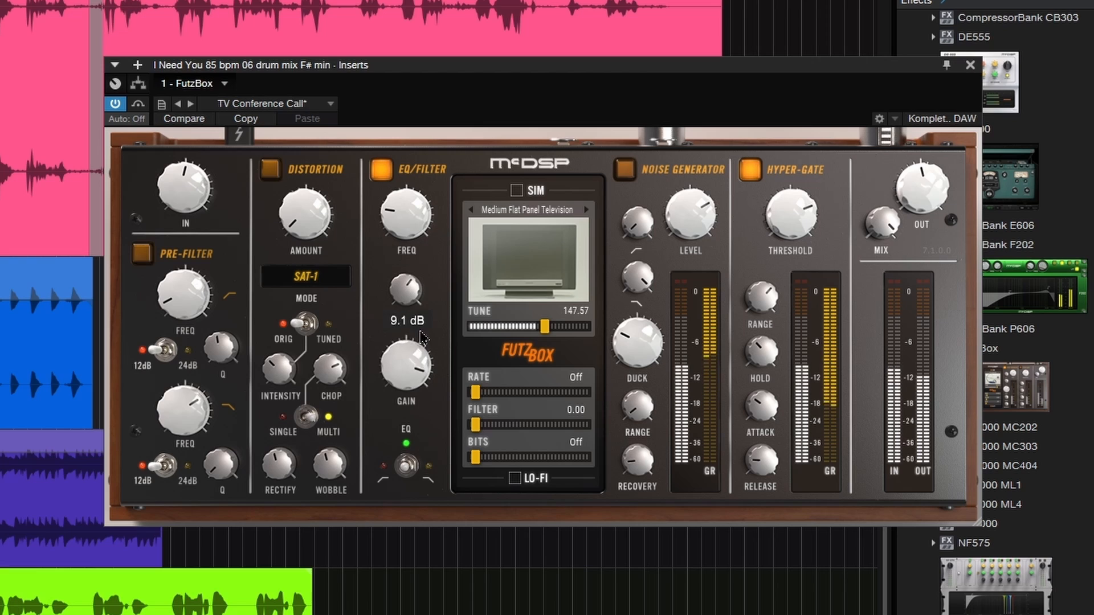
{"action": "left_click_drag", "start_coordinate": [416, 374], "coordinate": [405, 476]}
Audition the EQ/Filter section as high-pass and low-pass while varying the frequency, and return it to EQ mode.
{"action": "left_click", "coordinate": [400, 472]}
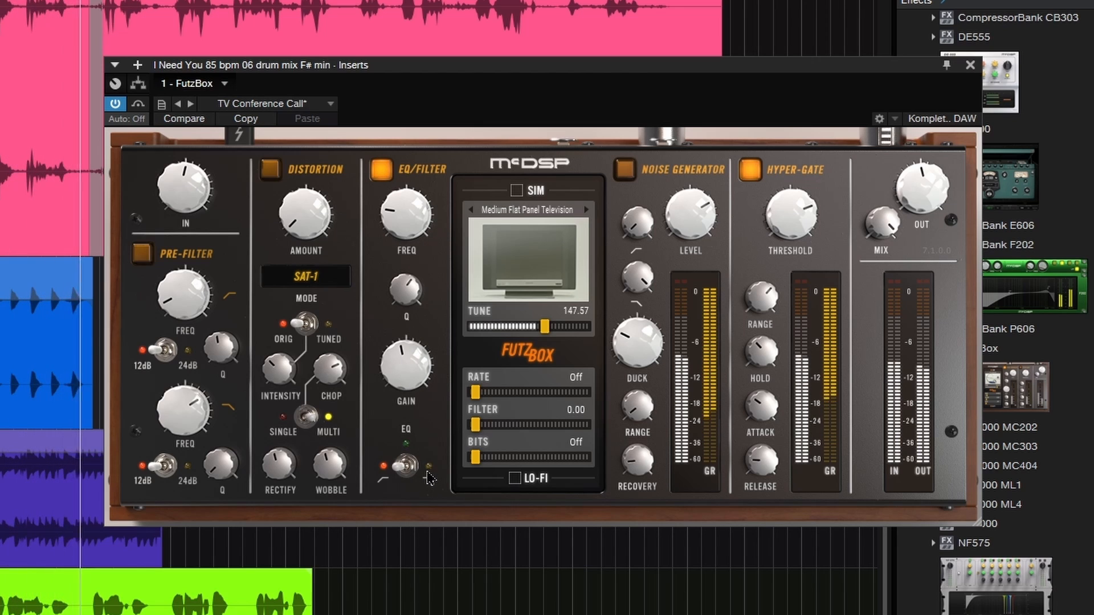
{"action": "left_click", "coordinate": [428, 474]}
{"action": "left_click_drag", "start_coordinate": [410, 221], "coordinate": [409, 208]}
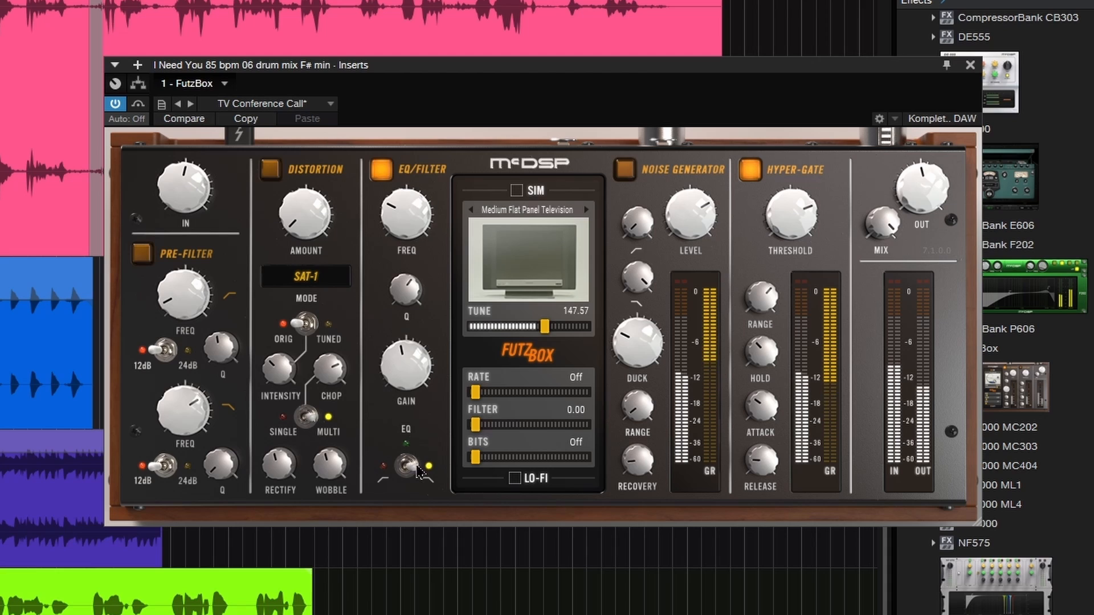
{"action": "left_click", "coordinate": [415, 466]}
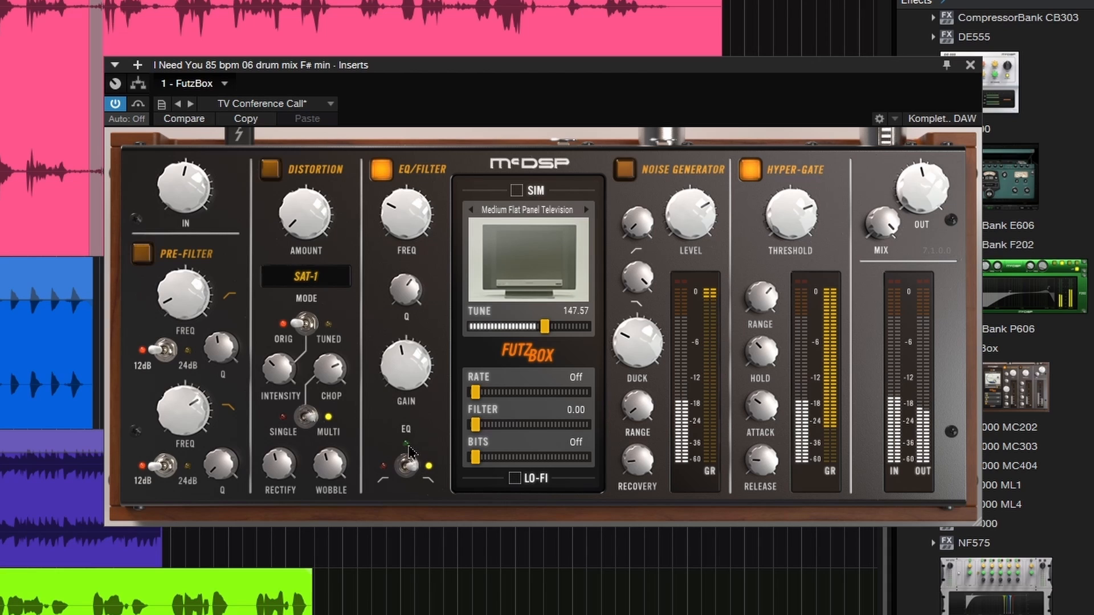
Turn on the Noise Generator, switch off EQ/Filter and Hyper-Gate, and lower the noise level to about -30.4 dB.
{"action": "left_click", "coordinate": [625, 170]}
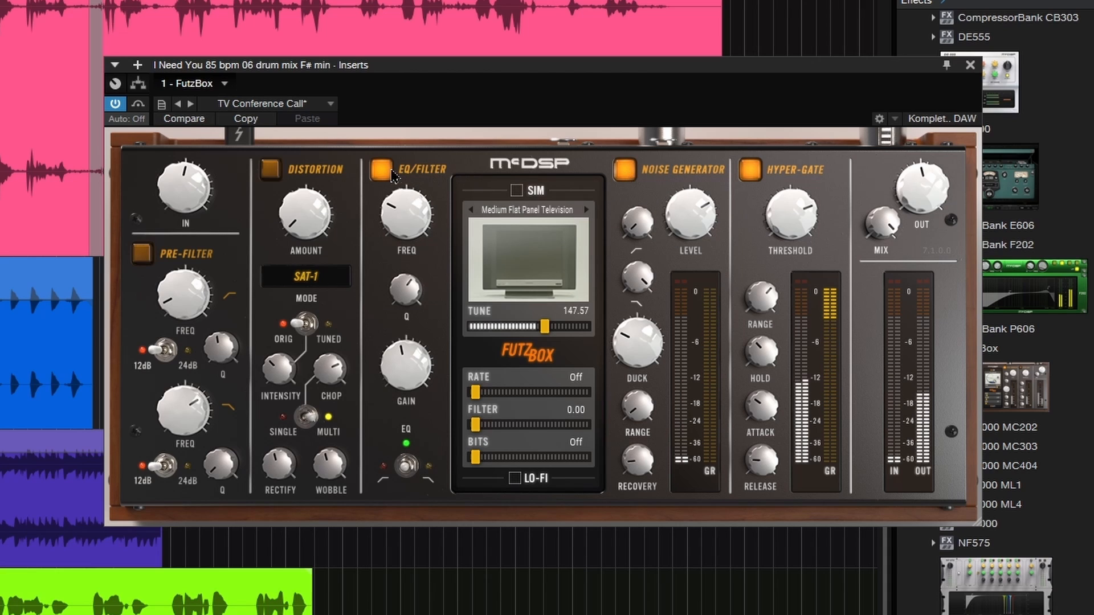
{"action": "left_click_drag", "start_coordinate": [686, 215], "coordinate": [691, 257]}
{"action": "left_click", "coordinate": [751, 170]}
{"action": "left_click_drag", "start_coordinate": [695, 214], "coordinate": [693, 246]}
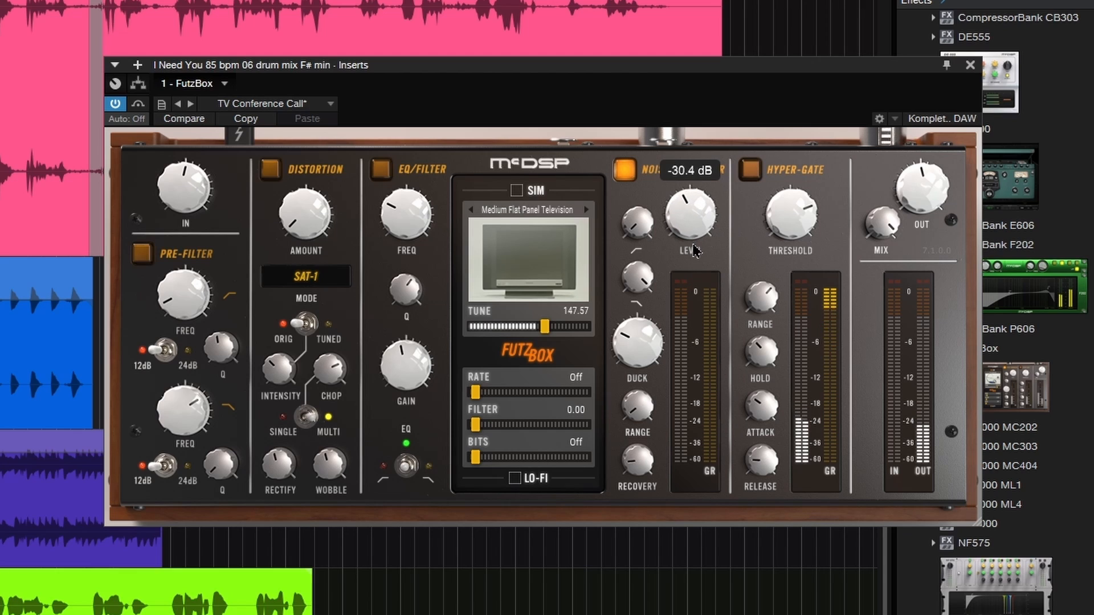
Vary the noise high-pass and low-pass filters, raise the noise level to about -23.8 dB, and lower the duck threshold to about -26.2 dB.
{"action": "left_click_drag", "start_coordinate": [641, 209], "coordinate": [654, 163]}
{"action": "left_click_drag", "start_coordinate": [689, 204], "coordinate": [691, 183]}
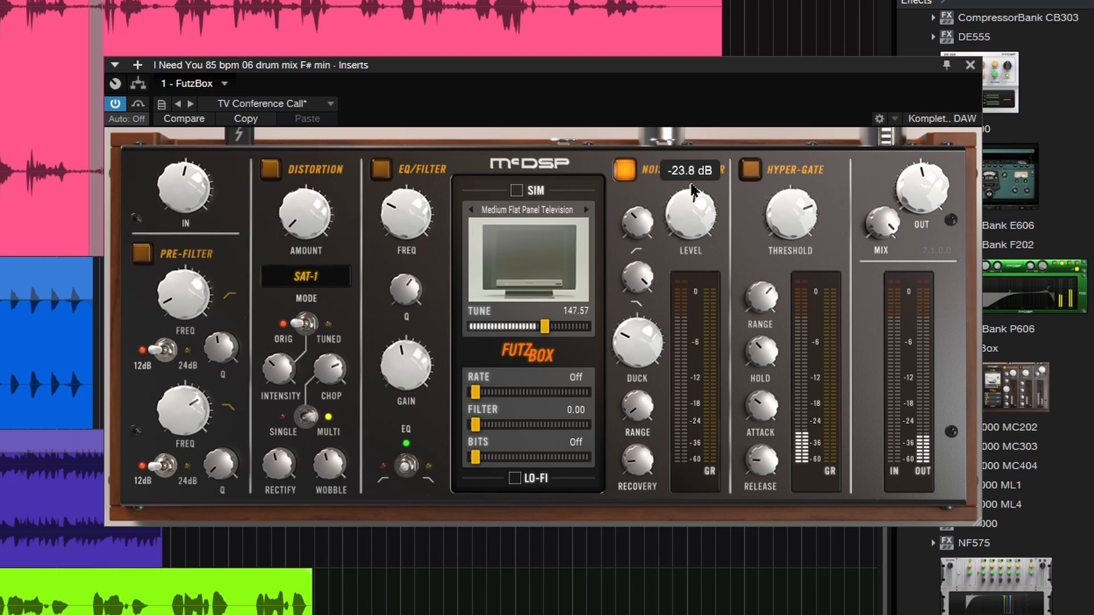
{"action": "left_click_drag", "start_coordinate": [641, 215], "coordinate": [631, 194]}
{"action": "left_click_drag", "start_coordinate": [638, 285], "coordinate": [655, 423]}
{"action": "left_click_drag", "start_coordinate": [659, 473], "coordinate": [637, 285]}
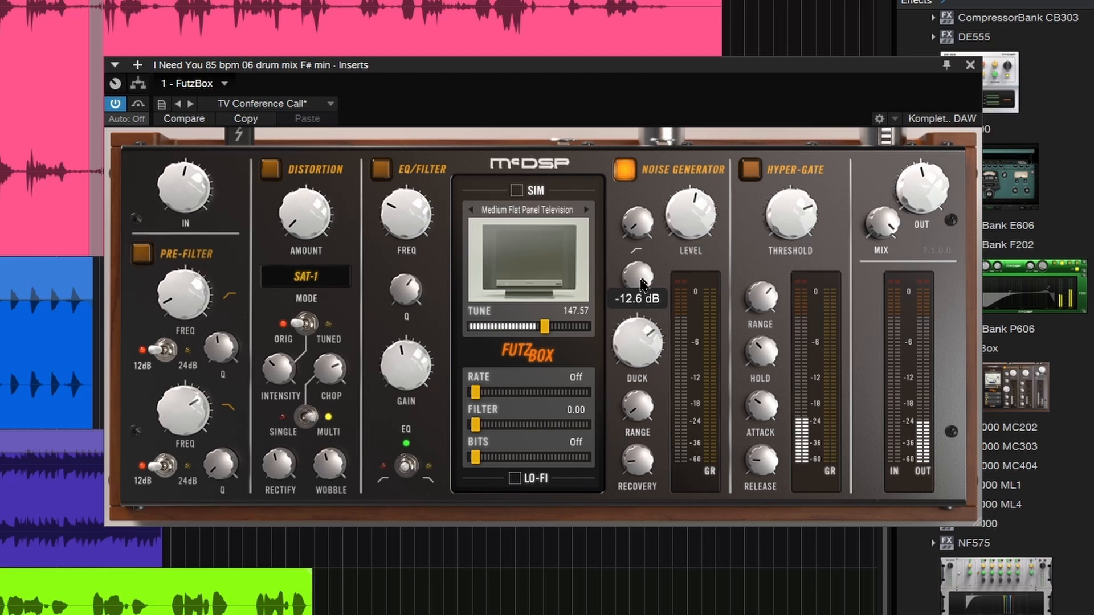
{"action": "left_click_drag", "start_coordinate": [636, 350], "coordinate": [644, 428]}
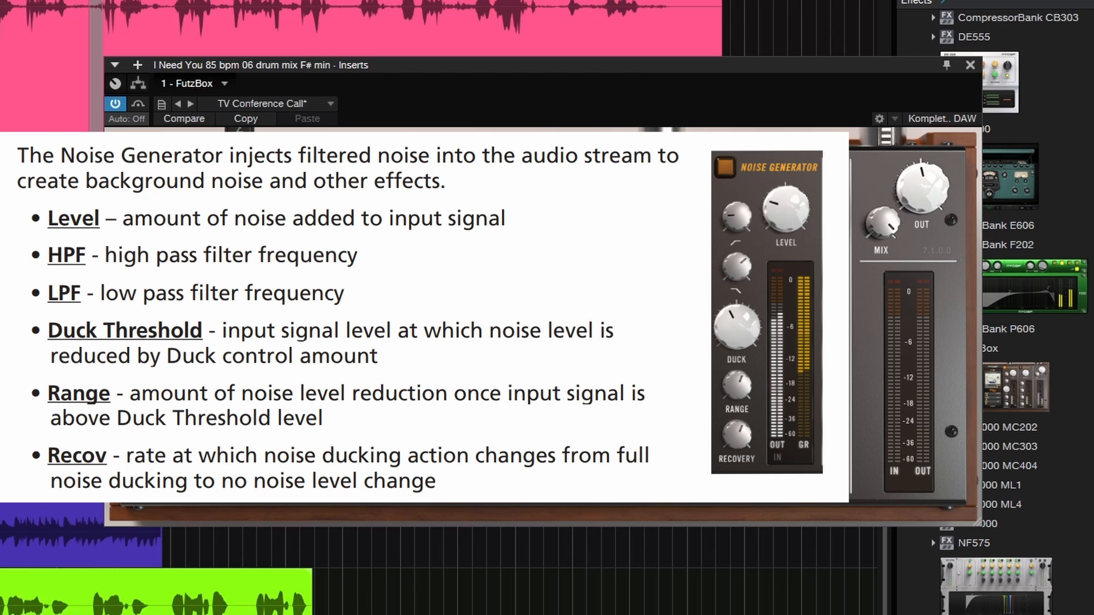
Zoom the arrangement in slightly and reposition the FutzBox window clear of the start of the drum clip.
{"action": "key", "text": "e"}
{"action": "key", "text": "e"}
{"action": "key", "text": "e"}
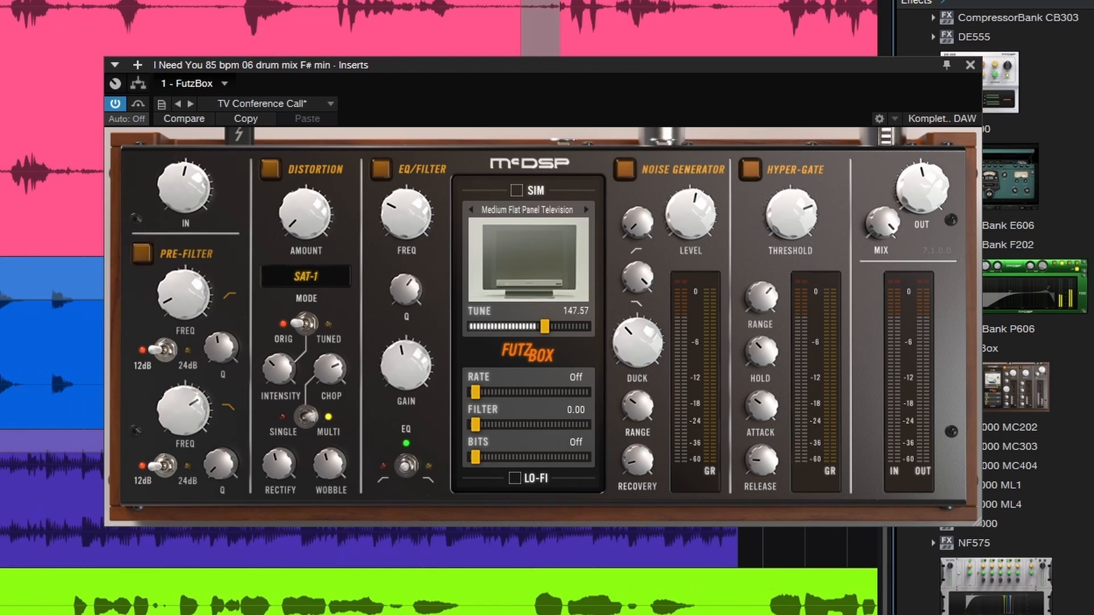
{"action": "left_click_drag", "start_coordinate": [450, 69], "coordinate": [743, 96]}
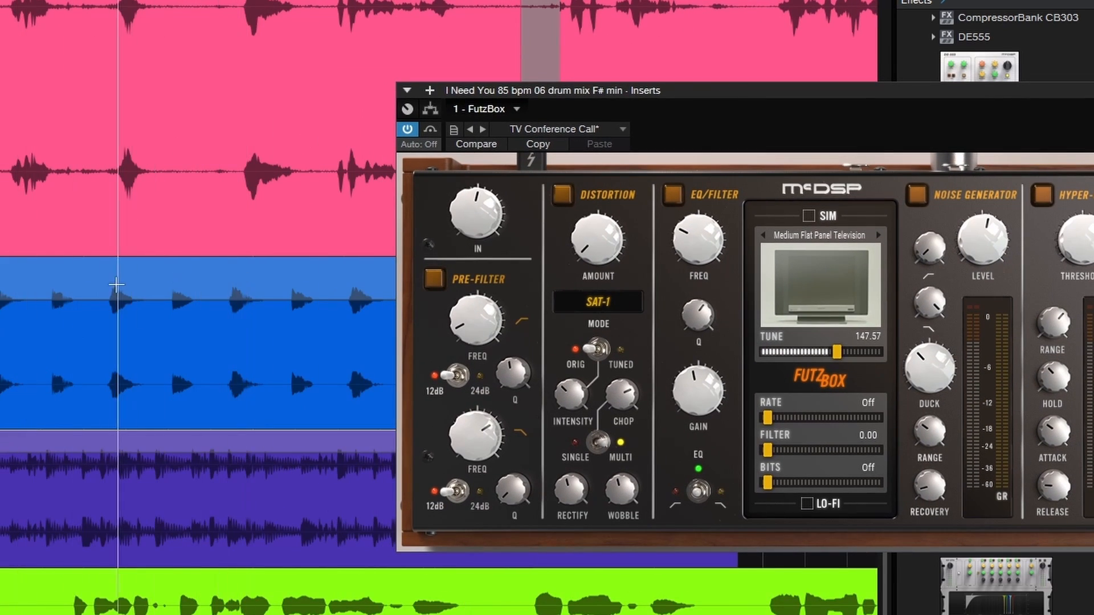
{"action": "key", "text": "w"}
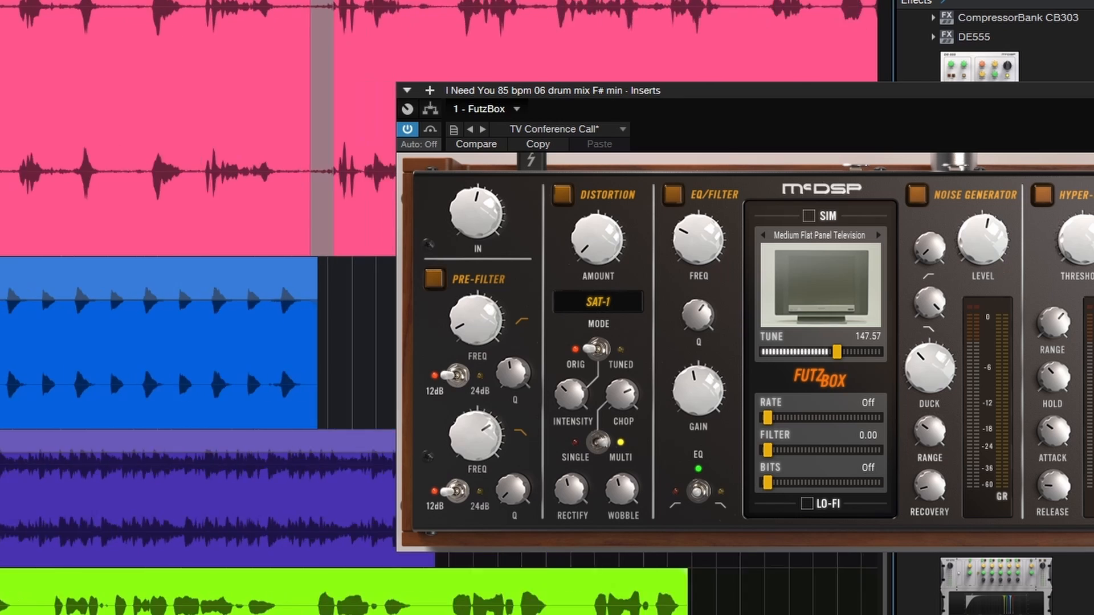
{"action": "key", "text": "w"}
{"action": "key", "text": "e"}
{"action": "left_click_drag", "start_coordinate": [755, 88], "coordinate": [659, 93]}
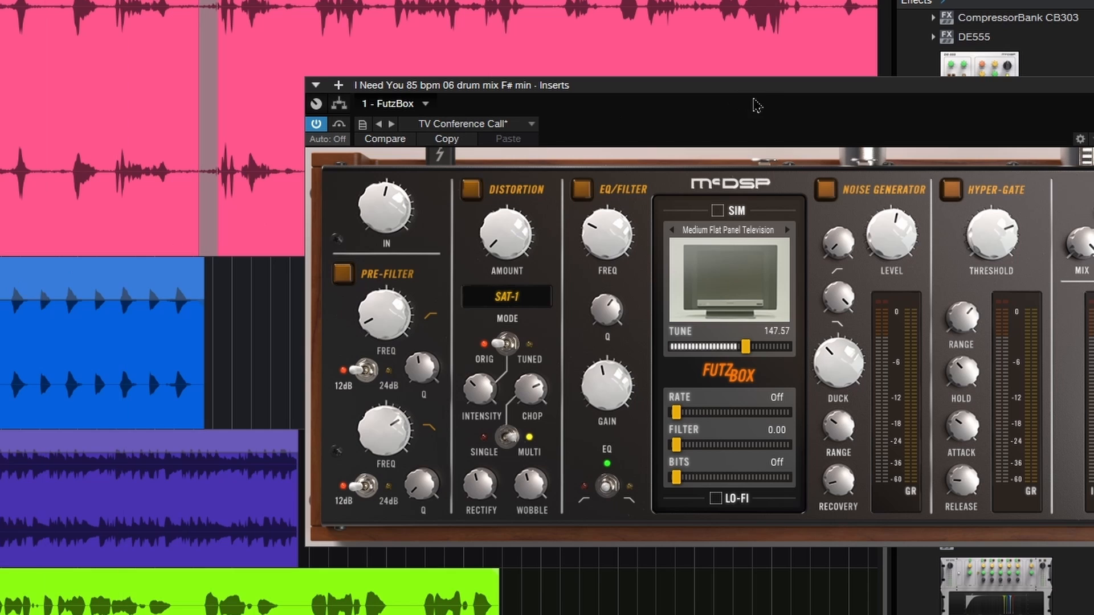
{"action": "left_click_drag", "start_coordinate": [754, 100], "coordinate": [624, 60]}
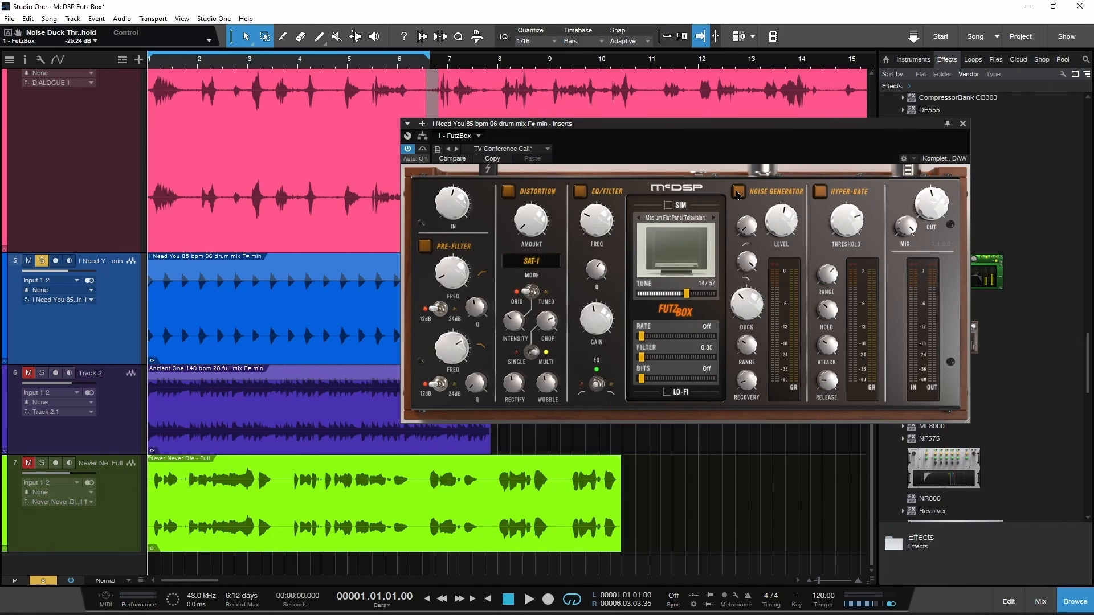
Turn on the Noise Generator, play the drum loop from the start, and set the noise level to about -27.8 dB.
{"action": "left_click", "coordinate": [739, 193]}
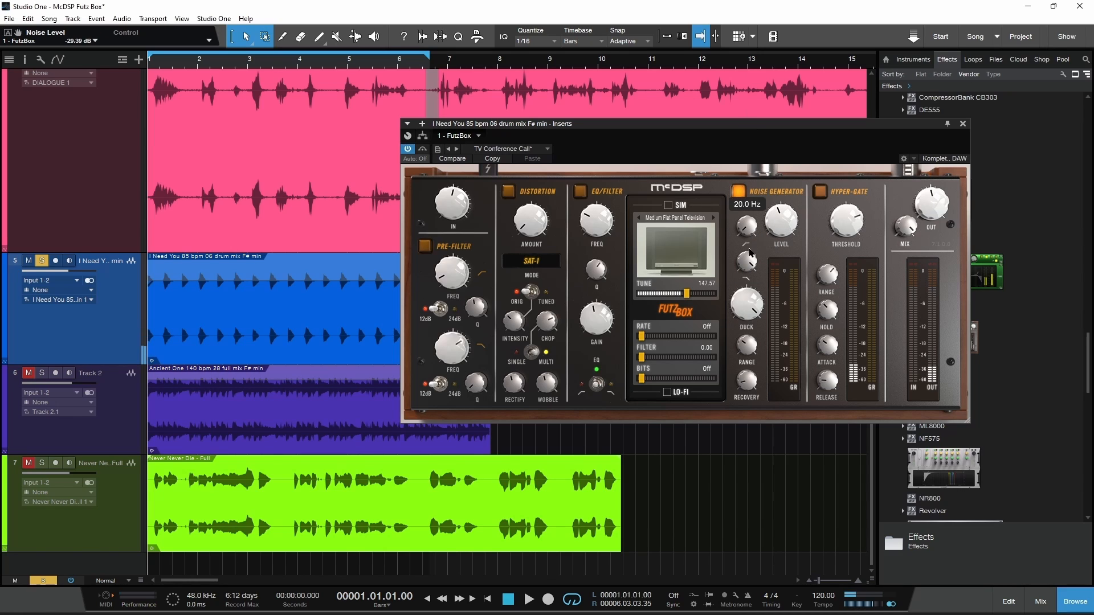
{"action": "key", "text": "space"}
{"action": "left_click_drag", "start_coordinate": [778, 237], "coordinate": [783, 225]}
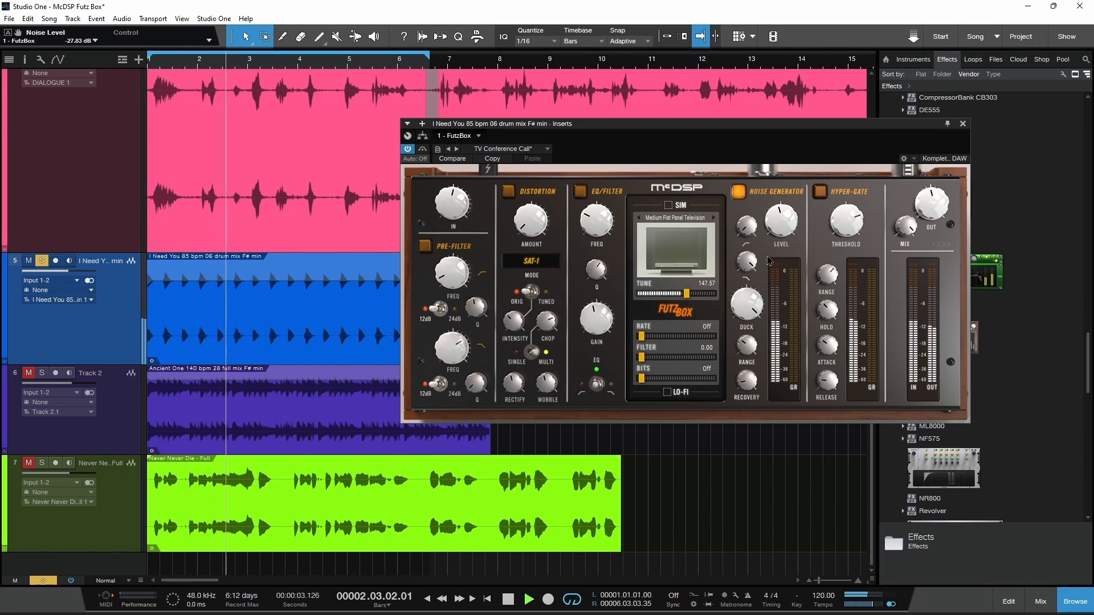
Set the noise duck threshold to about -29.9 dB and shorten the duck recovery to 2.00 msec.
{"action": "left_click_drag", "start_coordinate": [748, 311], "coordinate": [744, 374]}
{"action": "mouse_move", "coordinate": [754, 307]}
{"action": "left_mouse_down"}
{"action": "mouse_move", "coordinate": [755, 394]}
{"action": "mouse_move", "coordinate": [747, 321]}
{"action": "left_mouse_up"}
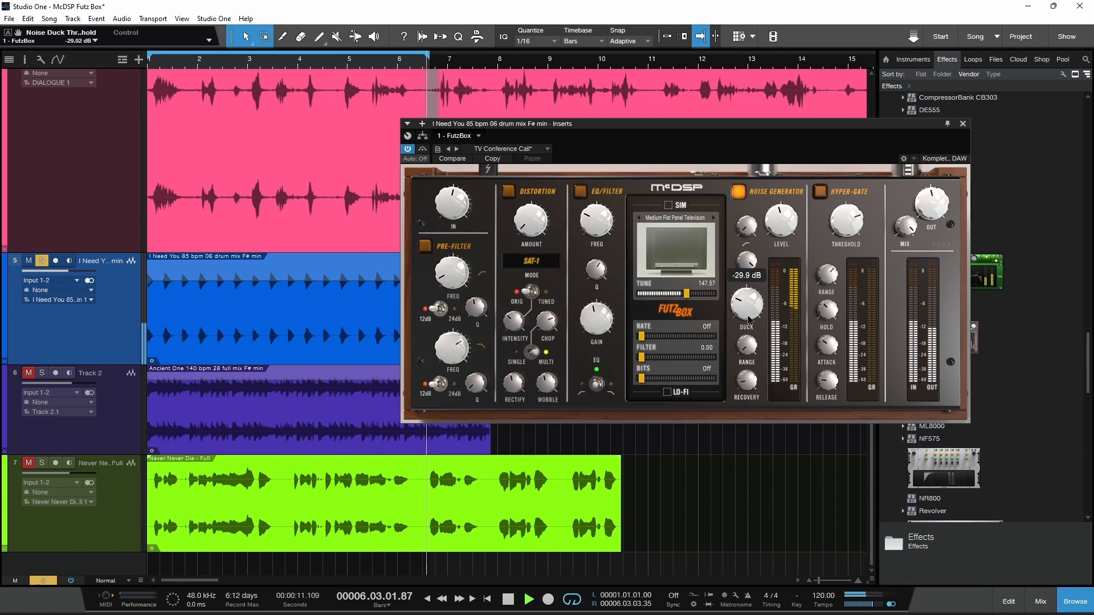
{"action": "mouse_move", "coordinate": [745, 385]}
{"action": "left_mouse_down"}
{"action": "mouse_move", "coordinate": [746, 428]}
{"action": "mouse_move", "coordinate": [735, 378]}
{"action": "left_mouse_up"}
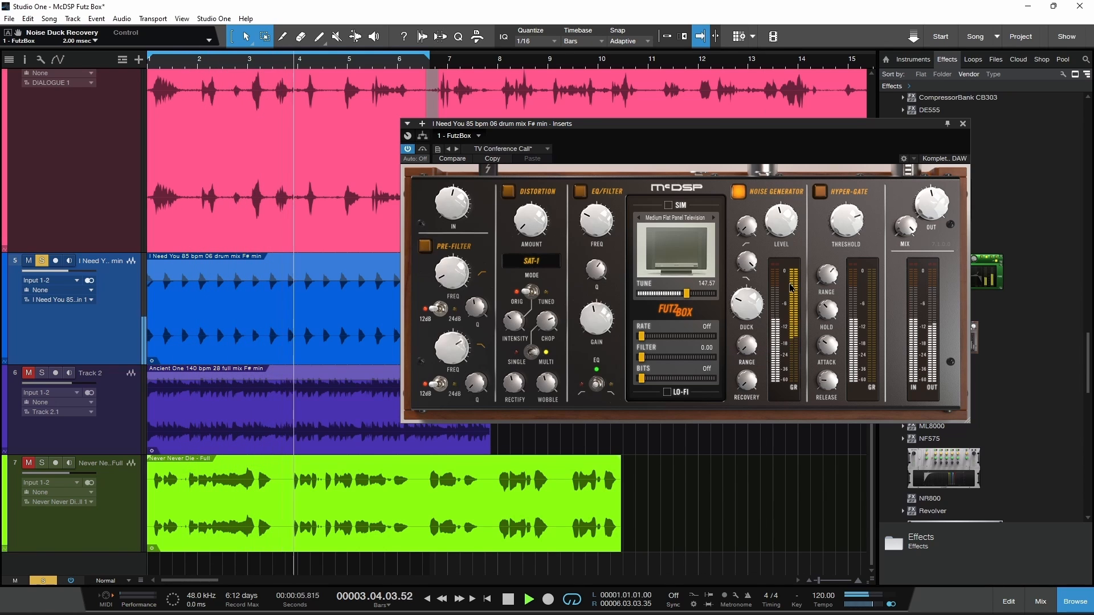
Turn on the Hyper-Gate over the drum loop, set its threshold to about -31.0 dB, adjust the range, and set the release to 31.92 msec.
{"action": "left_click", "coordinate": [820, 192]}
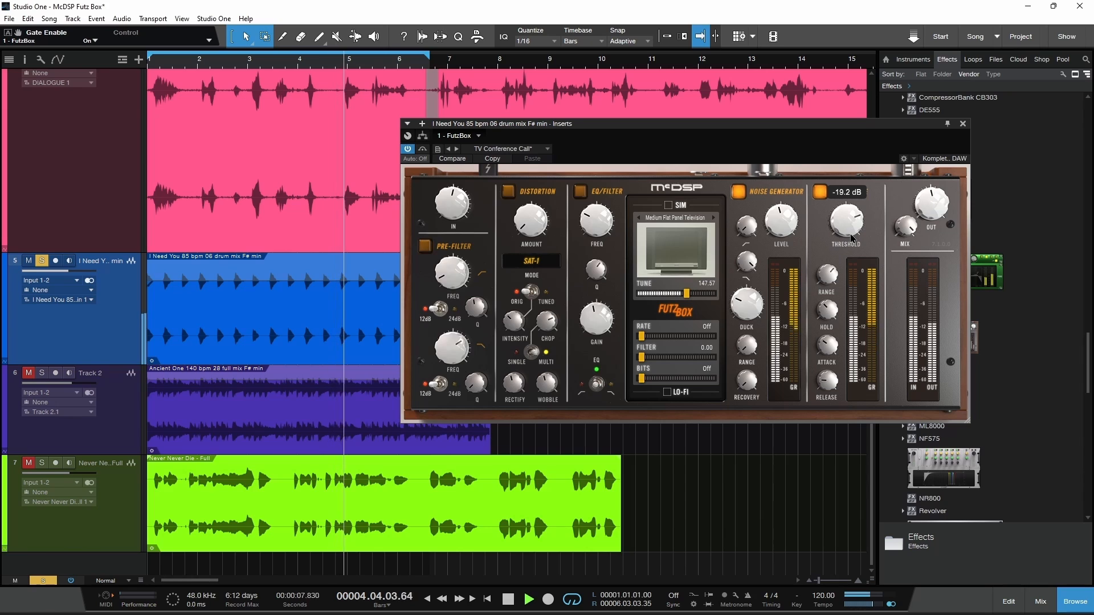
{"action": "key", "text": "space"}
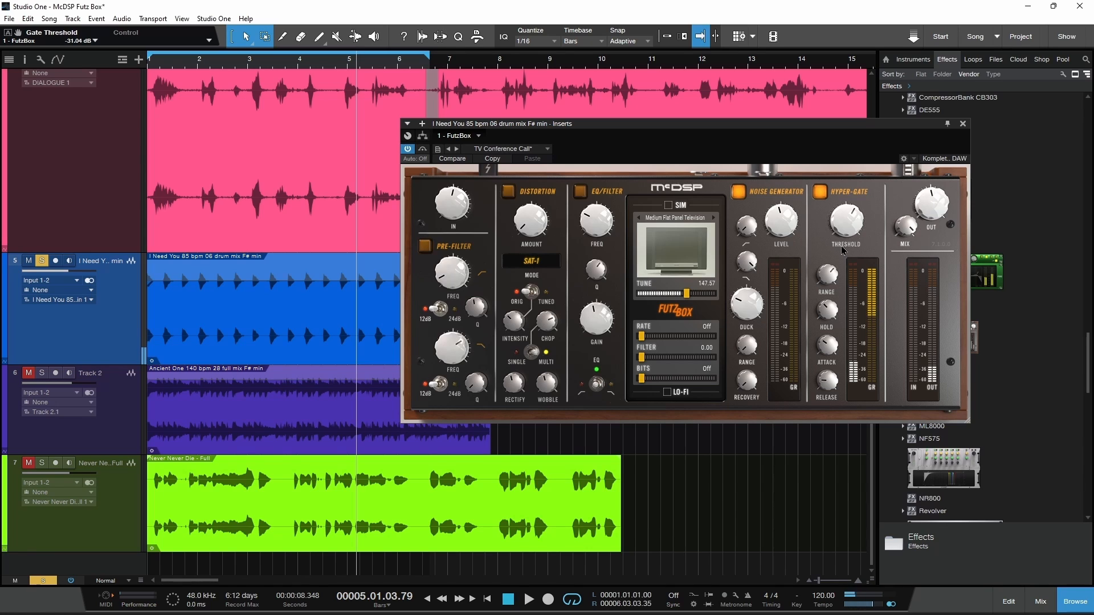
{"action": "key", "text": "Home"}
{"action": "key", "text": "space"}
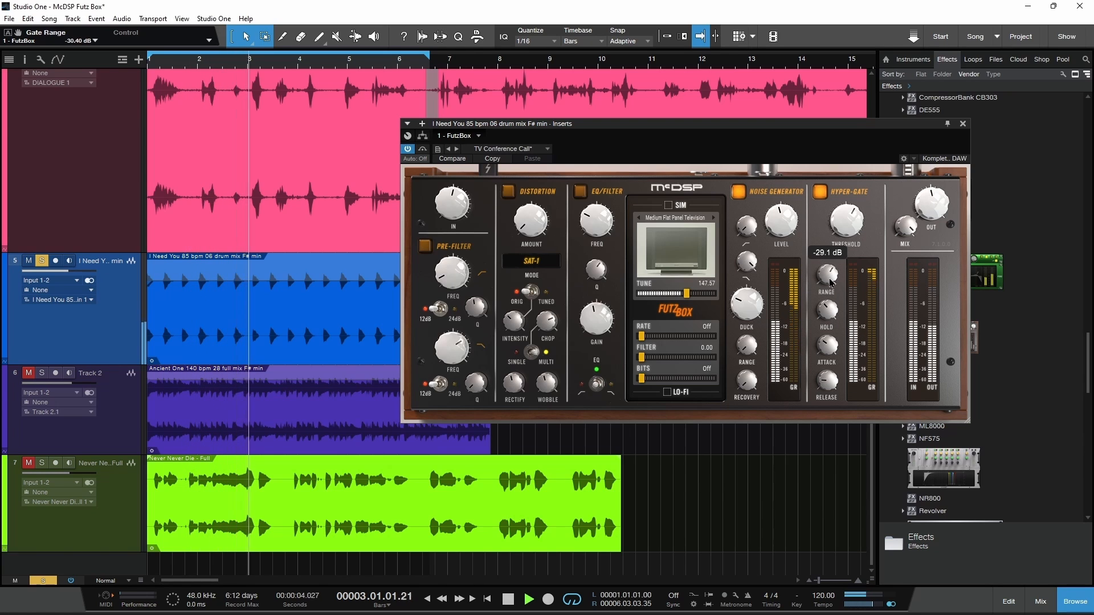
{"action": "mouse_move", "coordinate": [832, 359]}
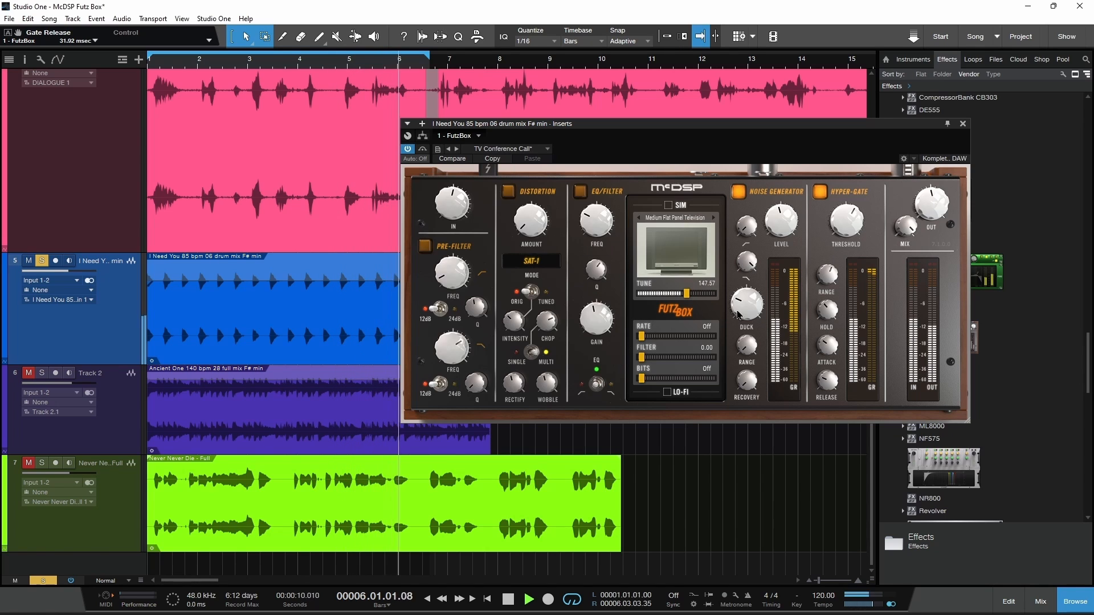
{"action": "mouse_move", "coordinate": [739, 315]}
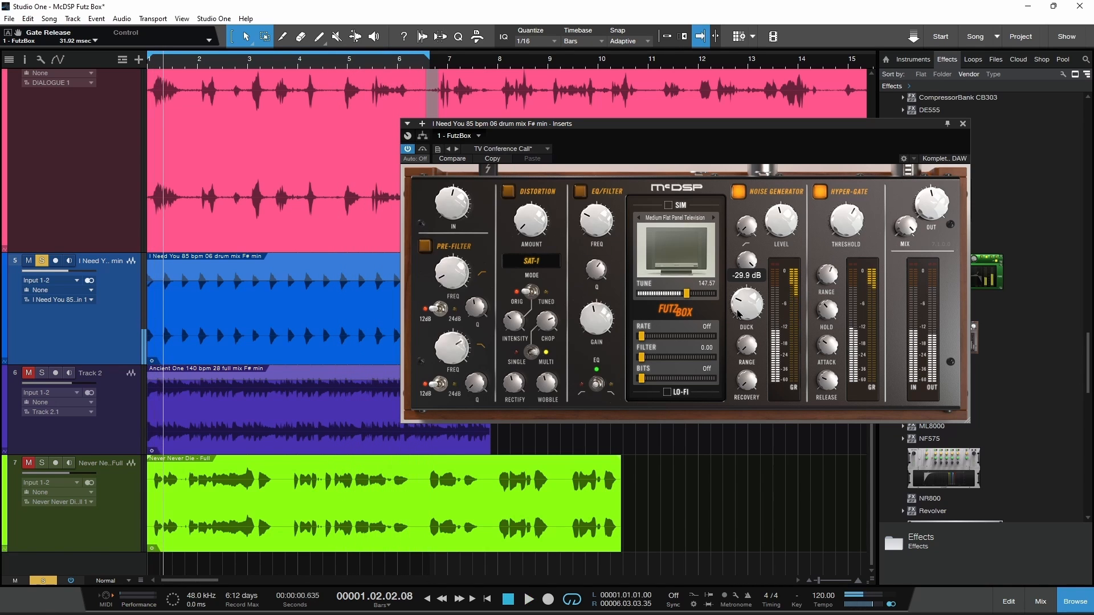
{"action": "key", "text": "space"}
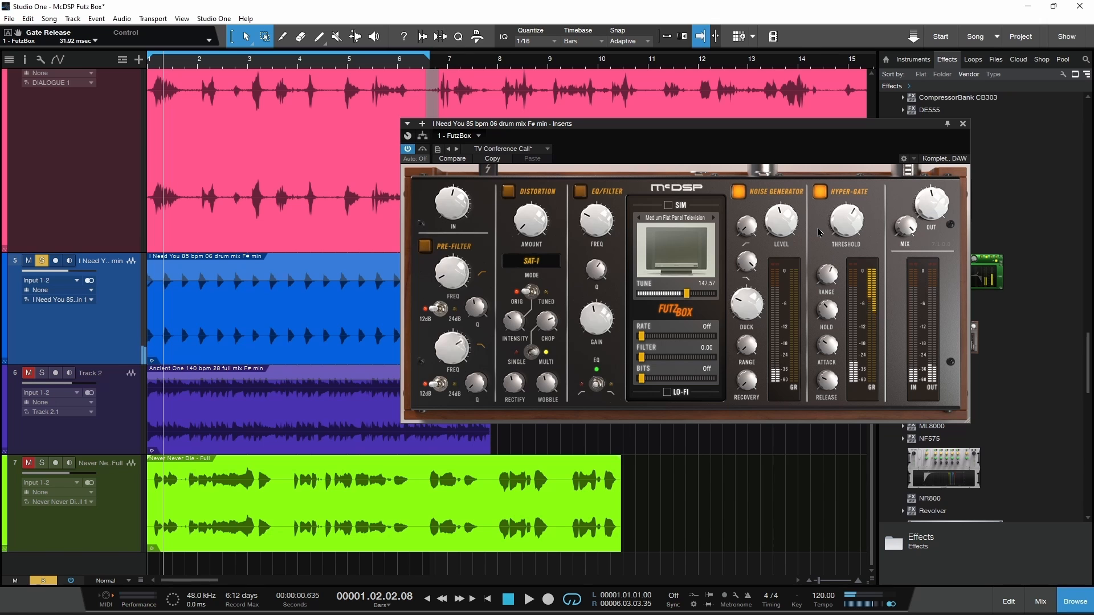
Turn off the Noise Generator and Hyper-Gate, and enable Lo-Fi on the drums with Rate at 2321 and Filter at 4.10.
{"action": "left_click", "coordinate": [739, 192]}
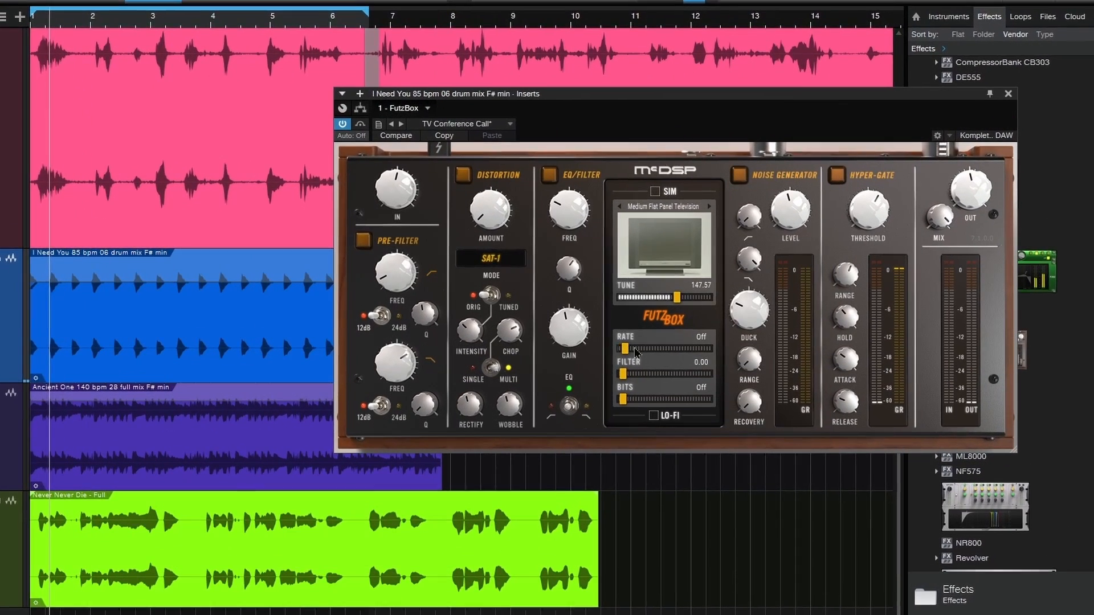
{"action": "left_click_drag", "start_coordinate": [635, 349], "coordinate": [631, 381]}
{"action": "mouse_move", "coordinate": [580, 454]}
{"action": "left_mouse_down"}
{"action": "mouse_move", "coordinate": [696, 453]}
{"action": "mouse_move", "coordinate": [567, 459]}
{"action": "left_mouse_up"}
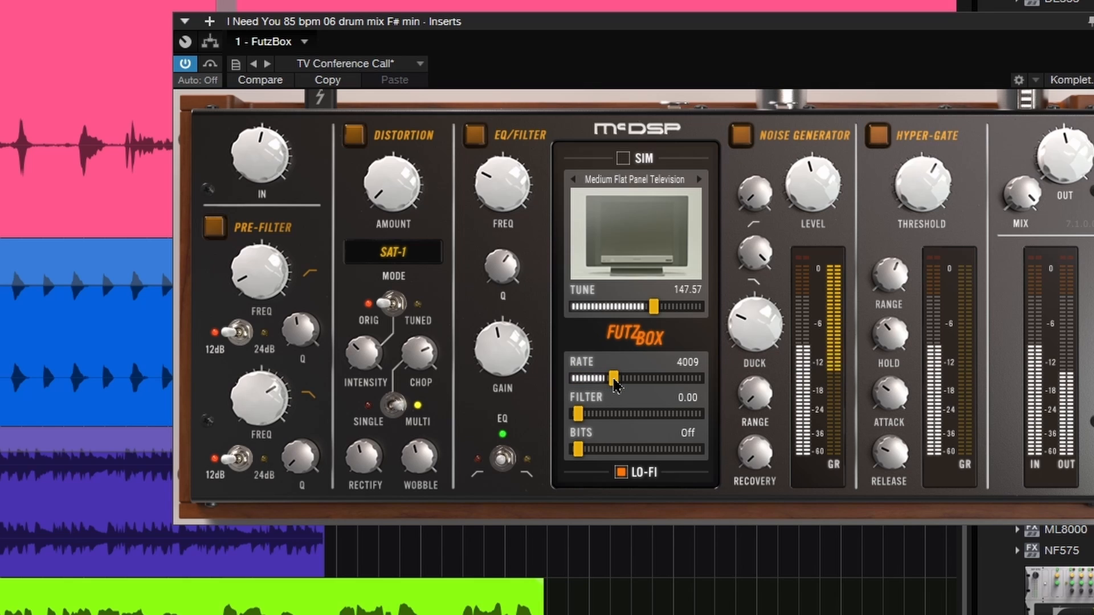
{"action": "left_click_drag", "start_coordinate": [597, 379], "coordinate": [643, 379]}
{"action": "mouse_move", "coordinate": [578, 413]}
{"action": "left_mouse_down"}
{"action": "mouse_move", "coordinate": [693, 417]}
{"action": "mouse_move", "coordinate": [582, 415]}
{"action": "left_mouse_up"}
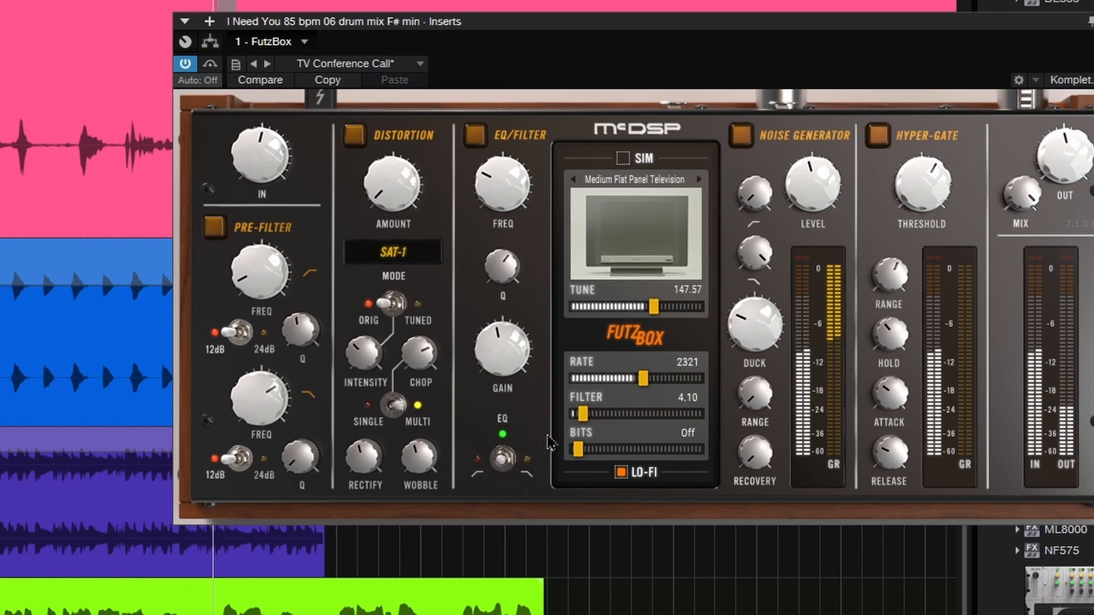
Try the Lo-Fi bit reduction at 5 bits with Rate off, and bring Rate back in at 4009.
{"action": "left_click_drag", "start_coordinate": [642, 380], "coordinate": [574, 379]}
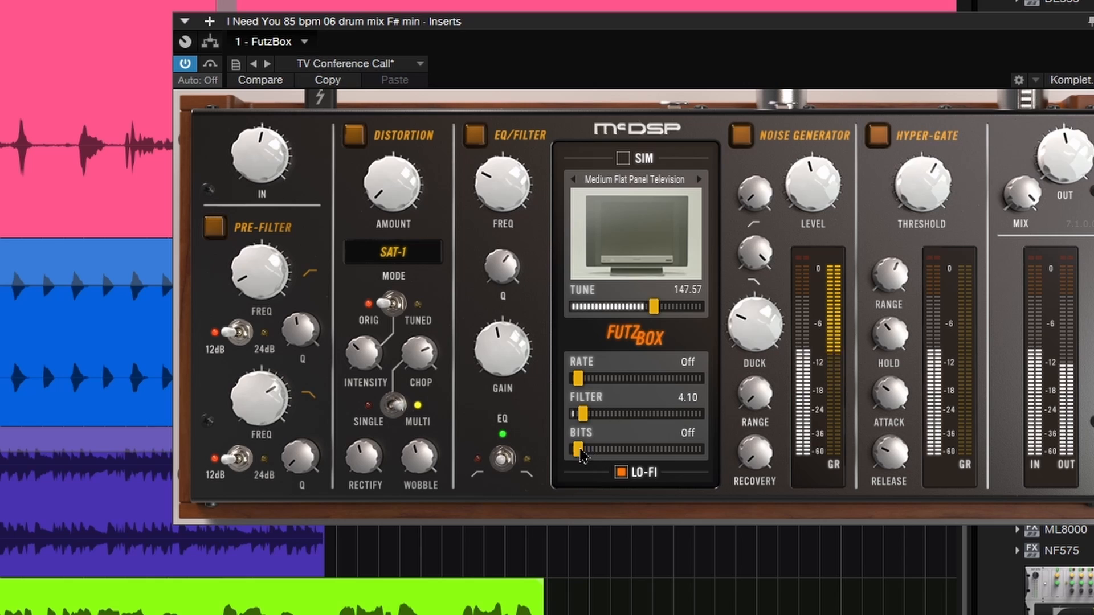
{"action": "left_click_drag", "start_coordinate": [578, 449], "coordinate": [678, 450]}
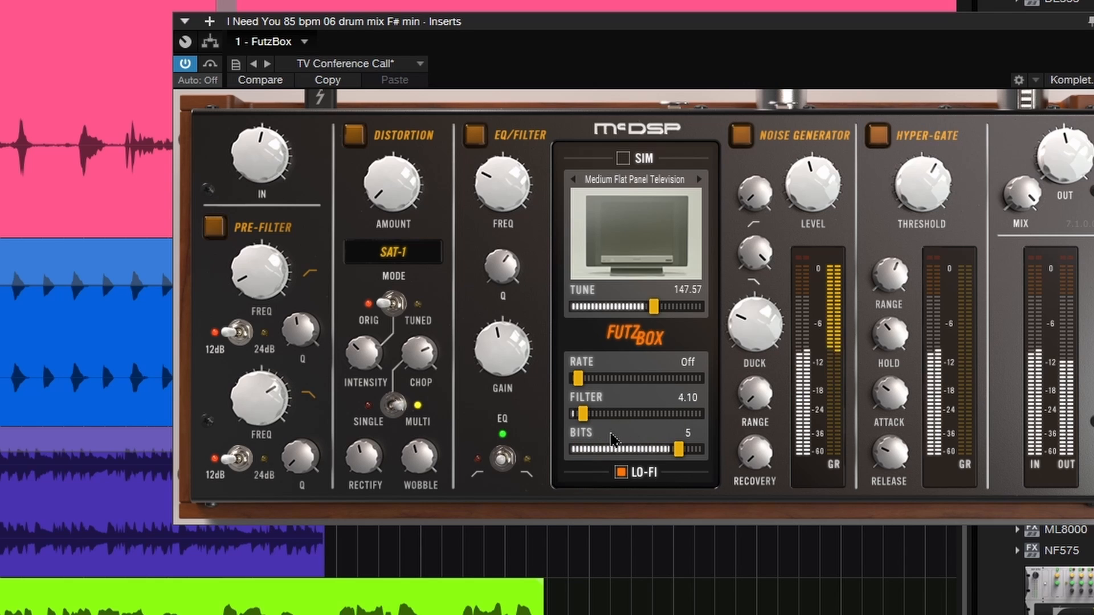
{"action": "left_click_drag", "start_coordinate": [578, 379], "coordinate": [619, 426]}
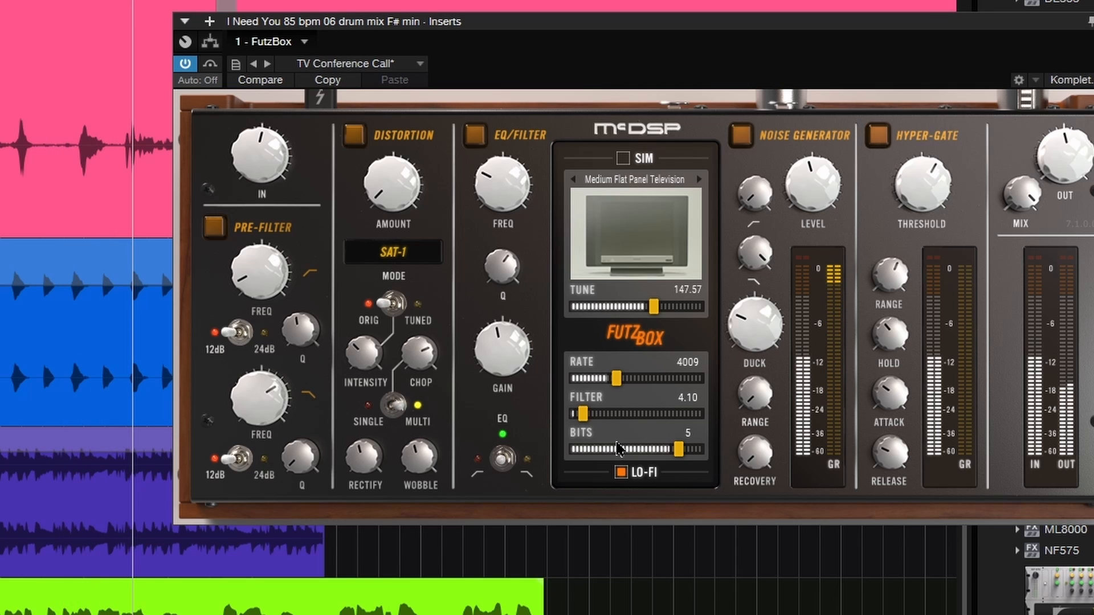
Disable Lo-Fi and reset its Bits and Rate to Off and its Filter to 0.00.
{"action": "left_click", "coordinate": [622, 473]}
{"action": "left_click_drag", "start_coordinate": [678, 450], "coordinate": [512, 453]}
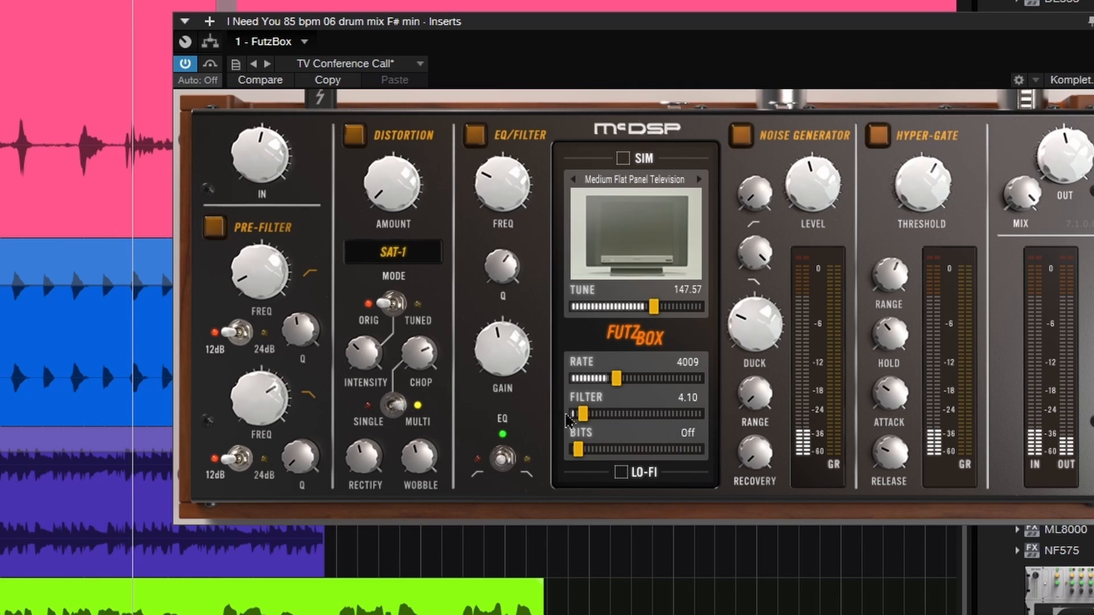
{"action": "left_click_drag", "start_coordinate": [616, 378], "coordinate": [574, 379]}
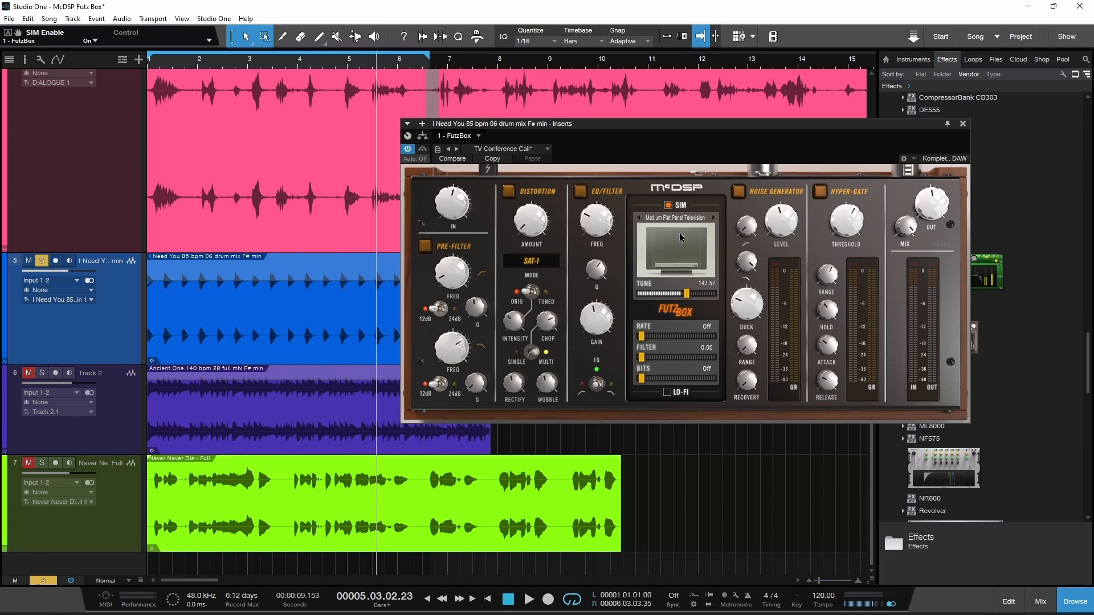
Play the drum loop from the start through the television SIM, set Tune to 131.59, and sweep the Mix down and back up.
{"action": "key", "text": "comma"}
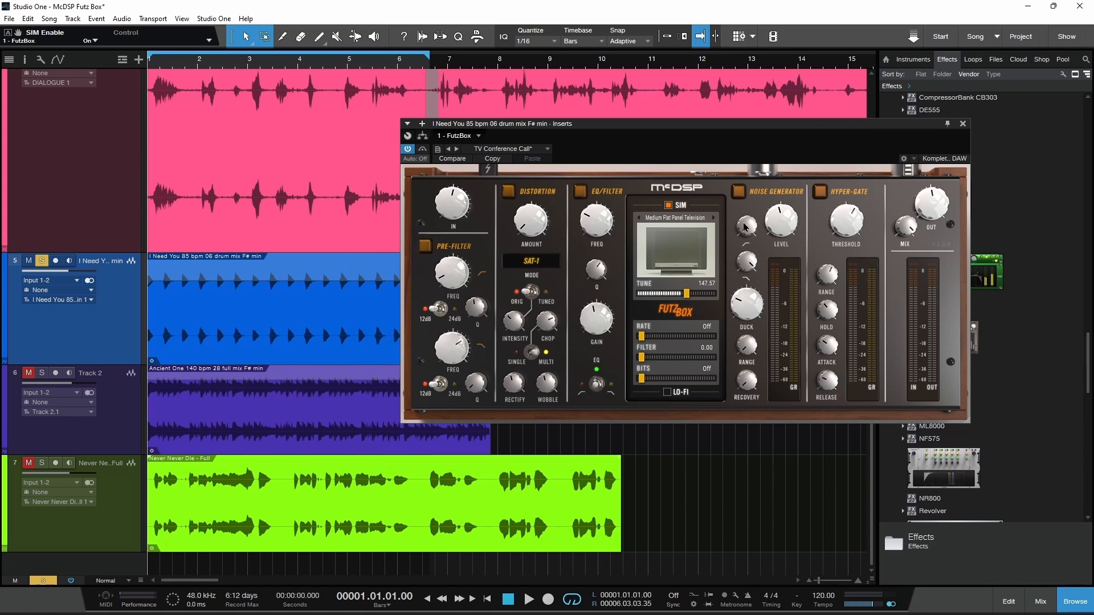
{"action": "key", "text": "space"}
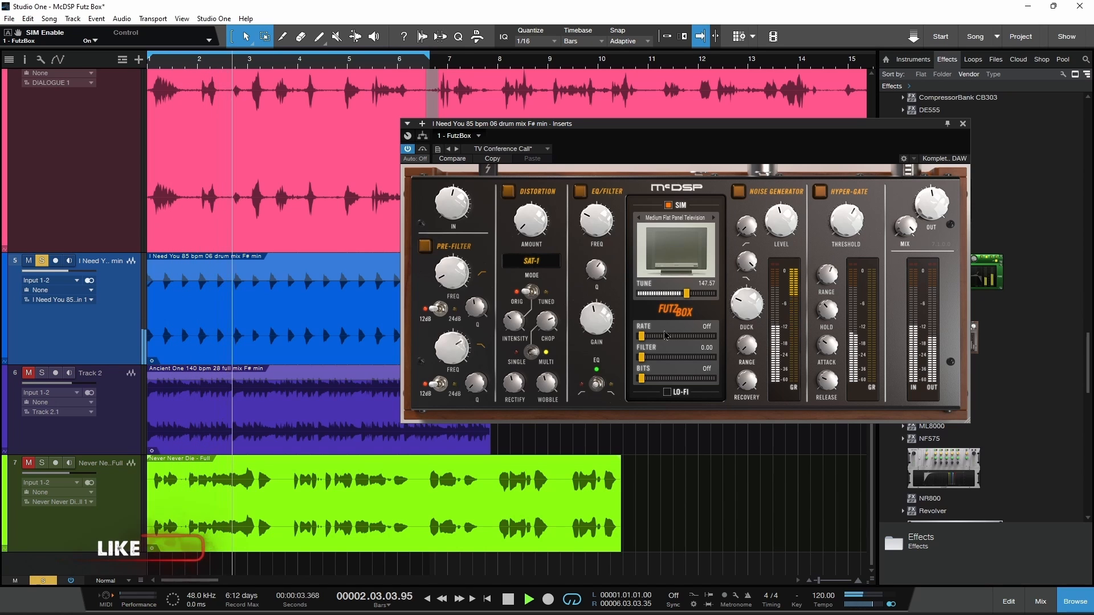
{"action": "mouse_move", "coordinate": [686, 294]}
{"action": "left_mouse_down"}
{"action": "mouse_move", "coordinate": [642, 297]}
{"action": "mouse_move", "coordinate": [701, 298]}
{"action": "mouse_move", "coordinate": [678, 296]}
{"action": "left_mouse_up"}
{"action": "left_click_drag", "start_coordinate": [907, 228], "coordinate": [907, 305]}
{"action": "left_click_drag", "start_coordinate": [906, 229], "coordinate": [907, 151]}
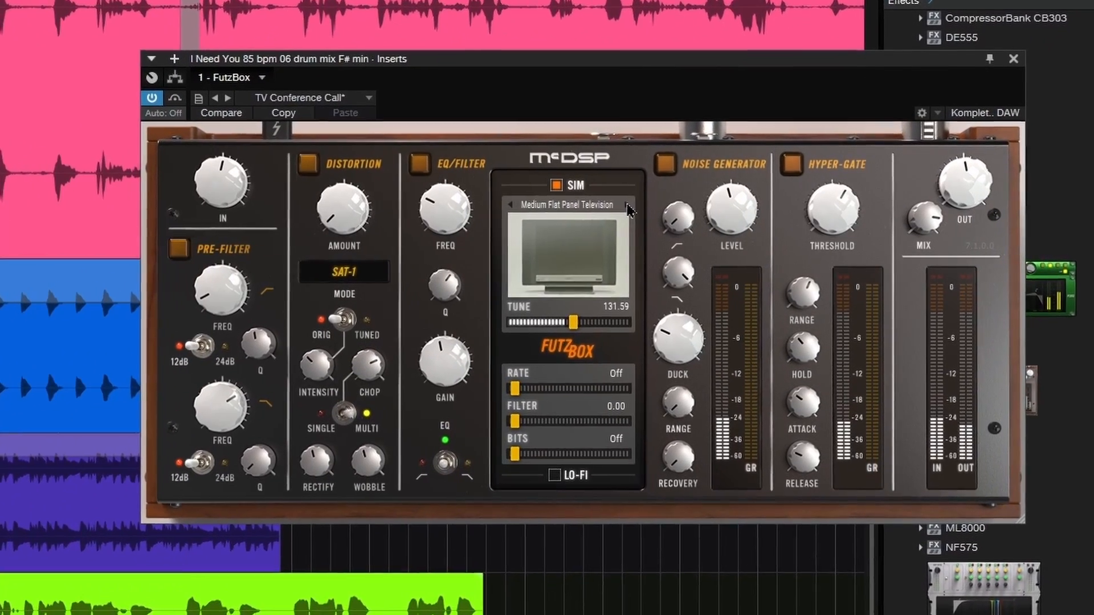
Audition the Modern Widescreen Television and Portable DVD Player SIMs, and load NOS Telephone Receiver.
{"action": "left_click", "coordinate": [628, 207]}
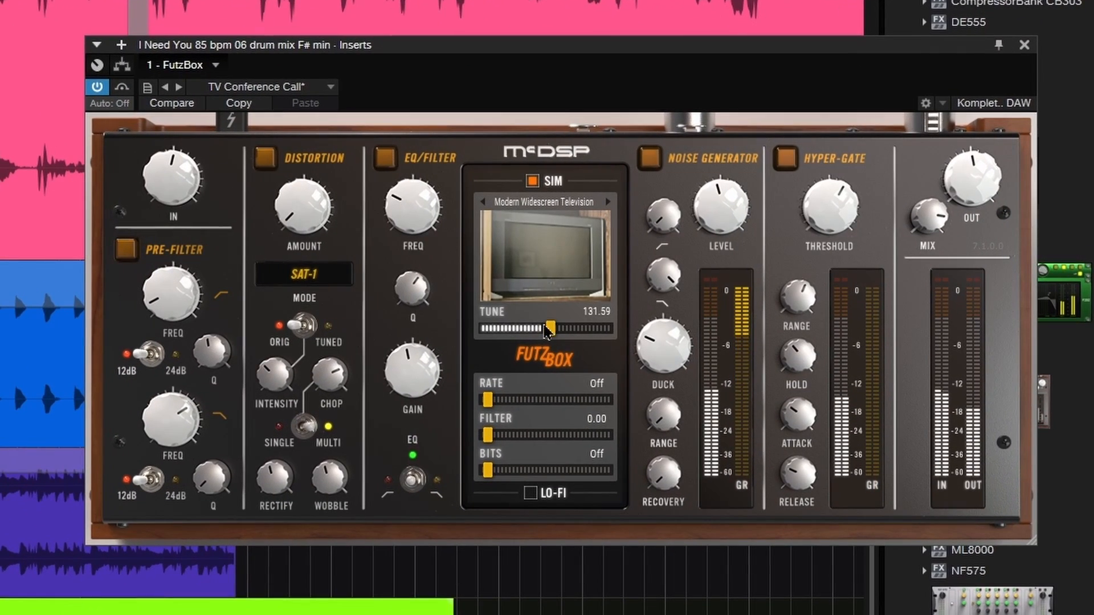
{"action": "left_click", "coordinate": [608, 202]}
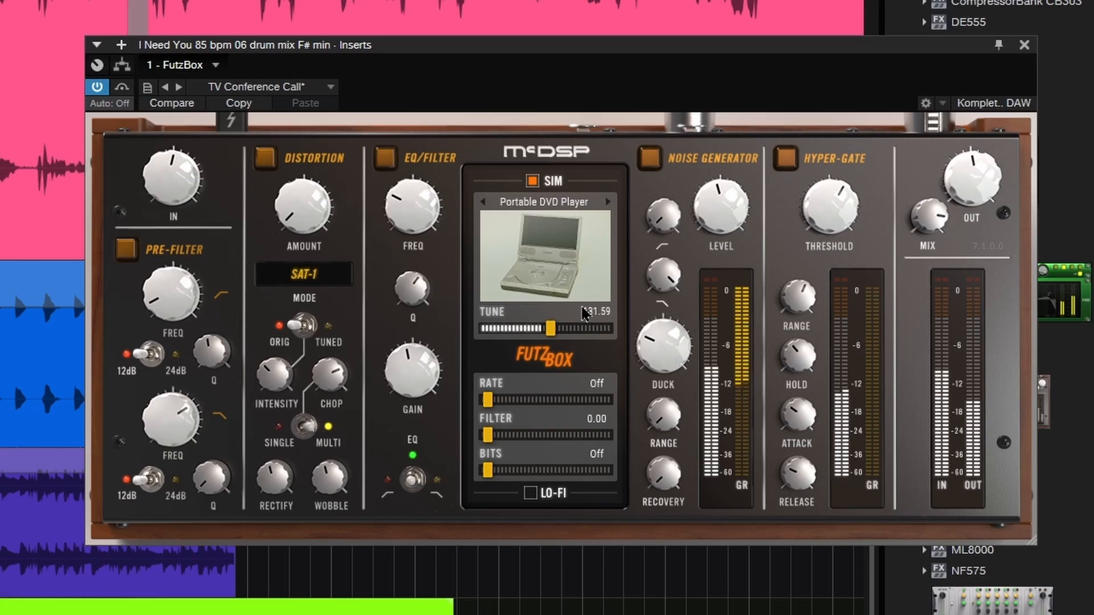
{"action": "left_click", "coordinate": [559, 203]}
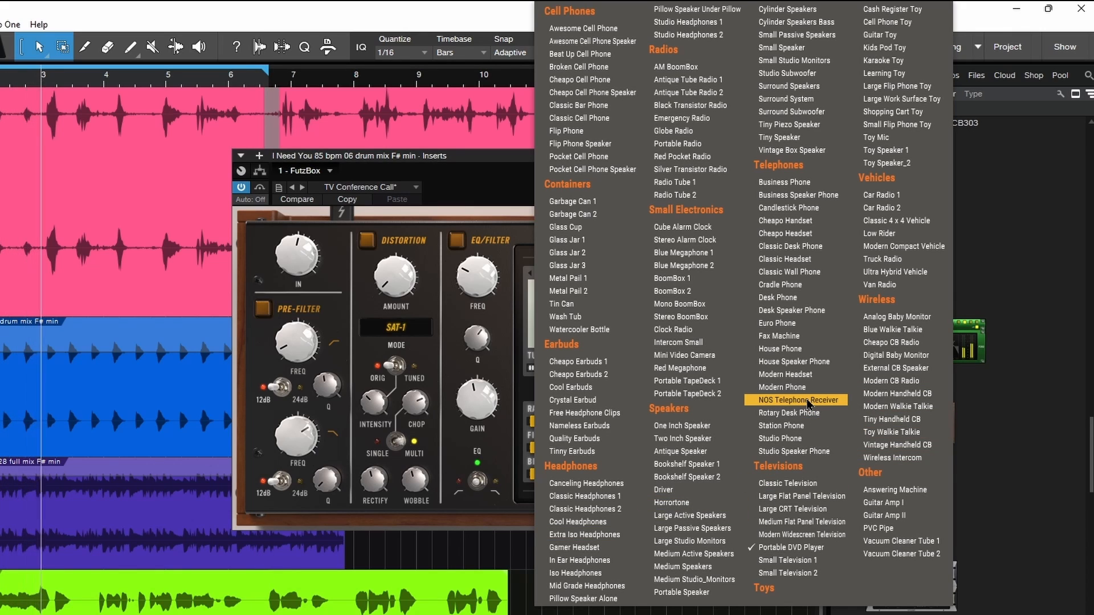
{"action": "left_click", "coordinate": [809, 401]}
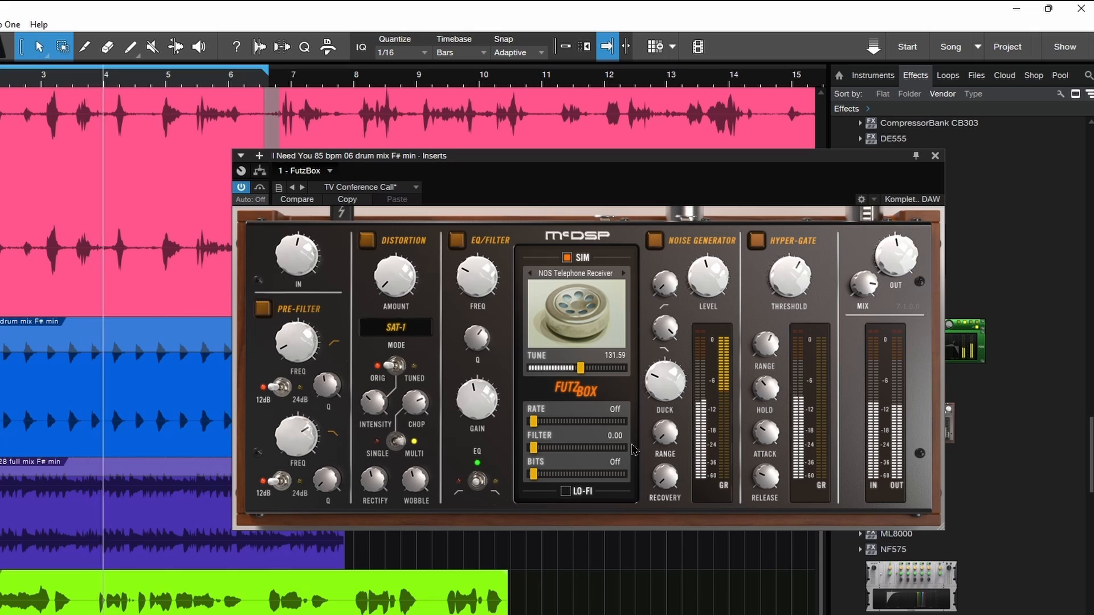
Set the SIM Tune to 148.80, enable Distortion and Lo-Fi with Rate at 8820, and lower the Mix.
{"action": "left_click_drag", "start_coordinate": [581, 369], "coordinate": [591, 370]}
{"action": "left_click", "coordinate": [366, 241]}
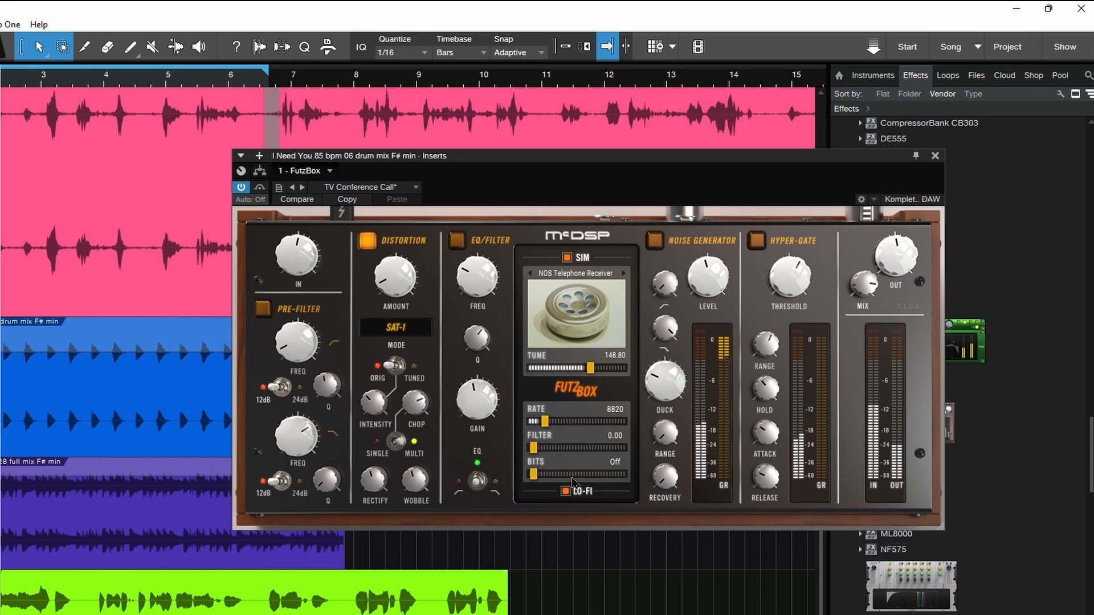
{"action": "left_click_drag", "start_coordinate": [863, 287], "coordinate": [863, 302]}
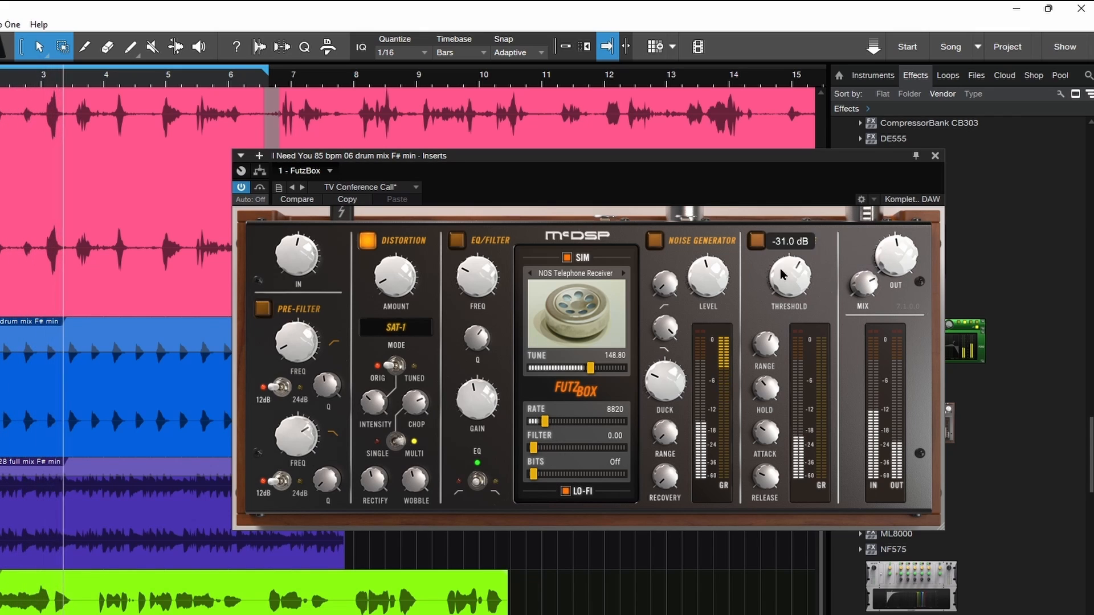
Turn on the Noise Generator, raise its level to about -19.5 dB, and set the duck threshold to about -21.3 dB.
{"action": "left_click", "coordinate": [655, 241]}
{"action": "left_click_drag", "start_coordinate": [720, 286], "coordinate": [720, 266]}
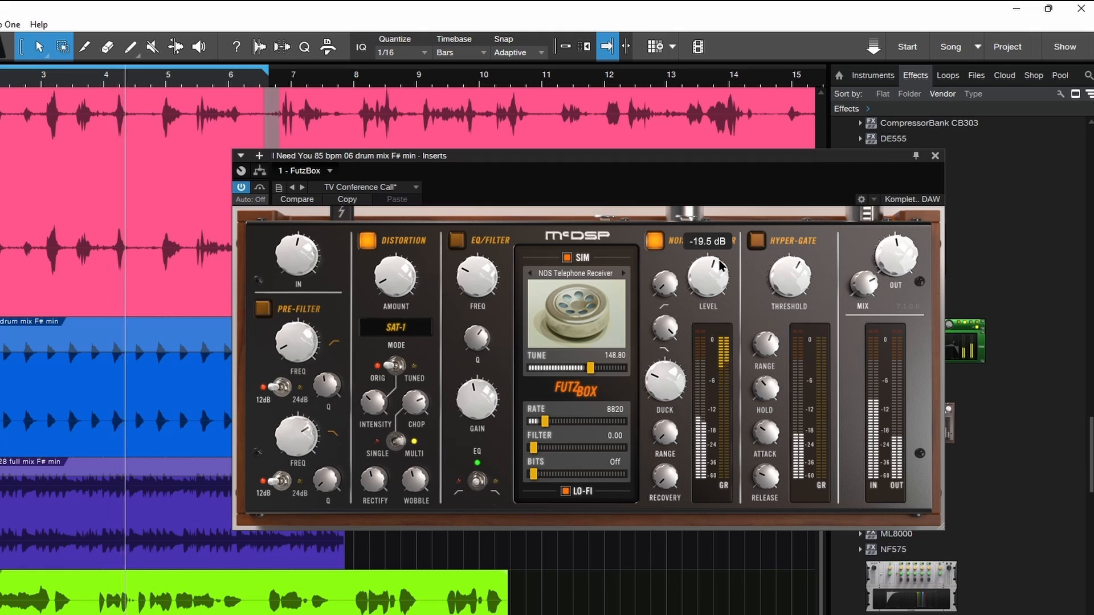
{"action": "mouse_move", "coordinate": [665, 371]}
{"action": "left_mouse_down"}
{"action": "mouse_move", "coordinate": [666, 345]}
{"action": "mouse_move", "coordinate": [667, 381]}
{"action": "left_mouse_up"}
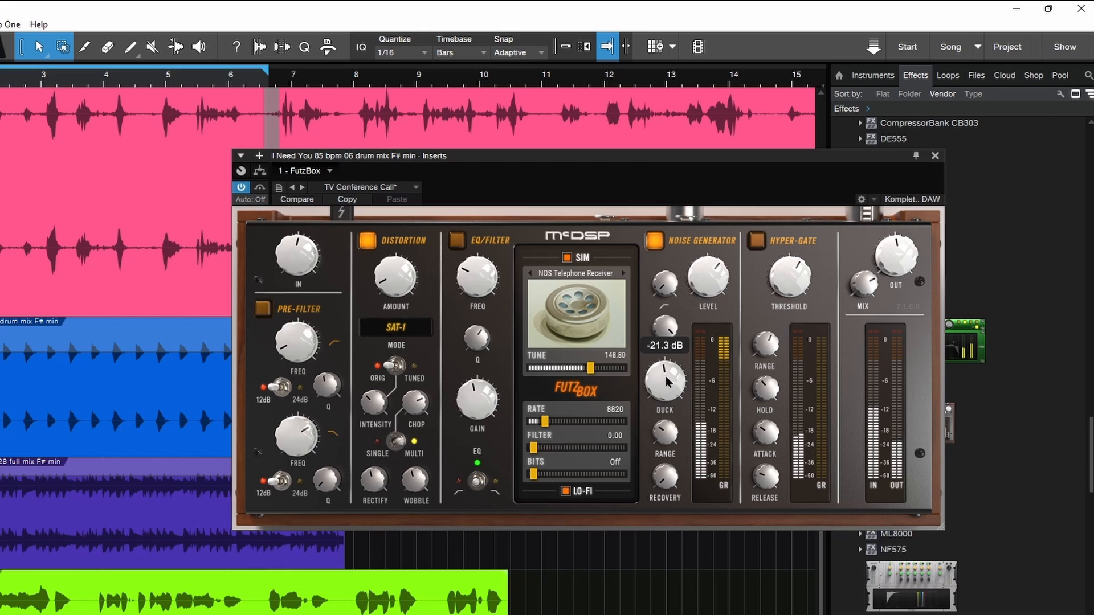
Turn on the Hyper-Gate, adjust its threshold, and fine-tune the Mix of the processed drums.
{"action": "left_click_drag", "start_coordinate": [777, 268], "coordinate": [785, 283]}
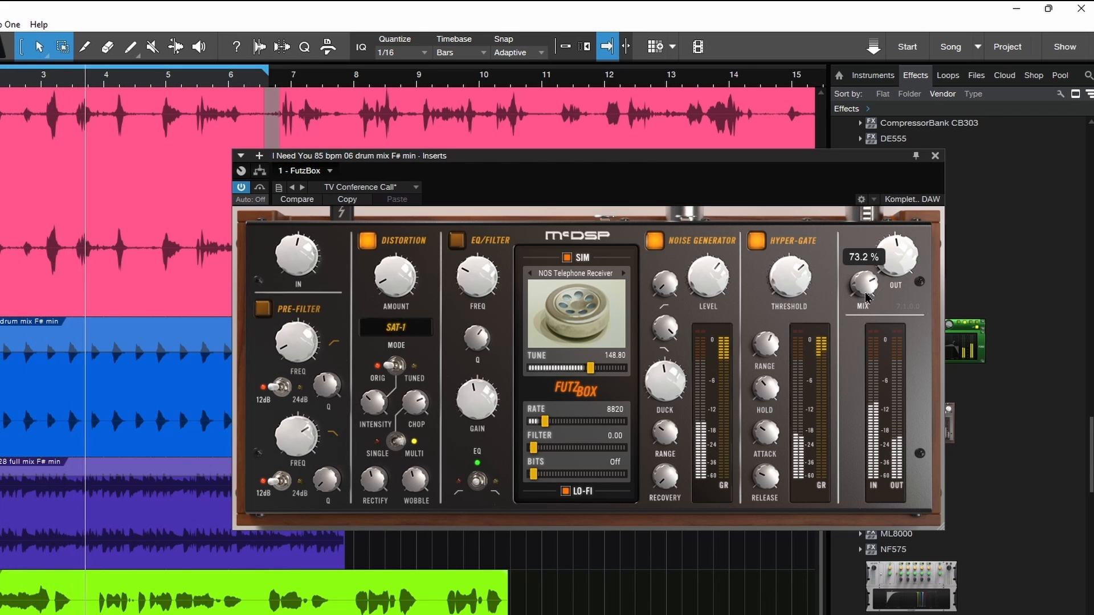
{"action": "left_click_drag", "start_coordinate": [864, 286], "coordinate": [864, 280]}
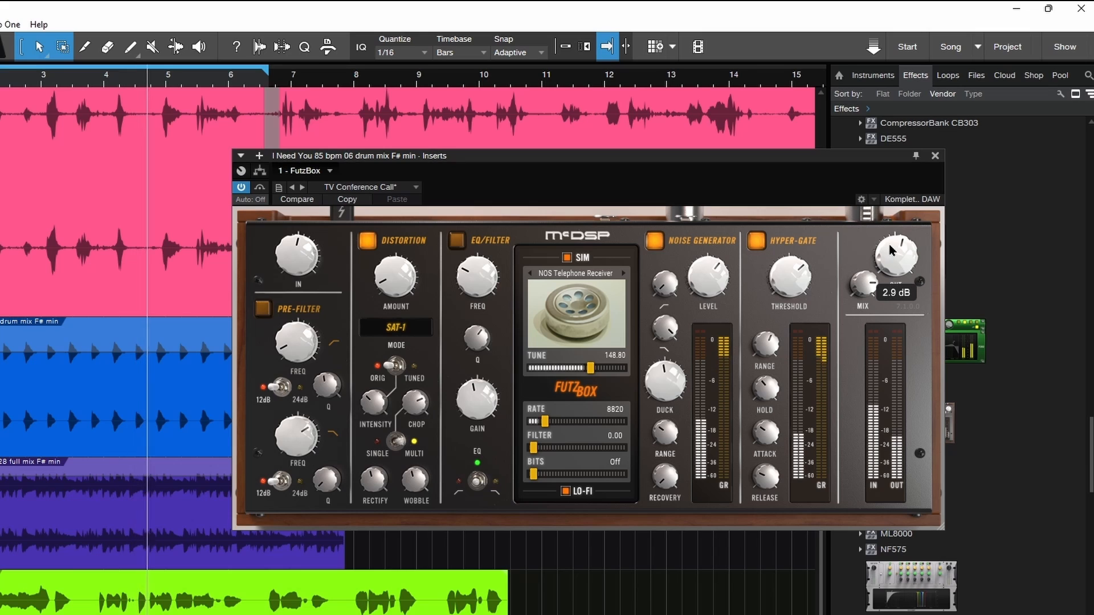
Turn off Lo-Fi and the Noise Generator, and switch the SIM to Red Megaphone.
{"action": "left_click", "coordinate": [566, 492]}
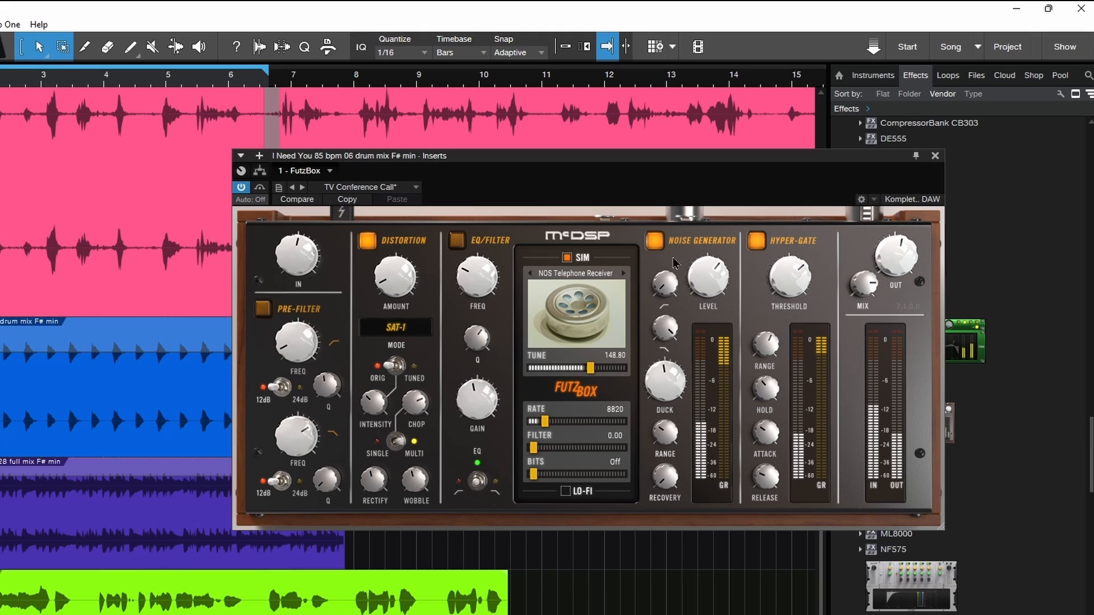
{"action": "left_click", "coordinate": [655, 241]}
{"action": "left_click", "coordinate": [585, 283]}
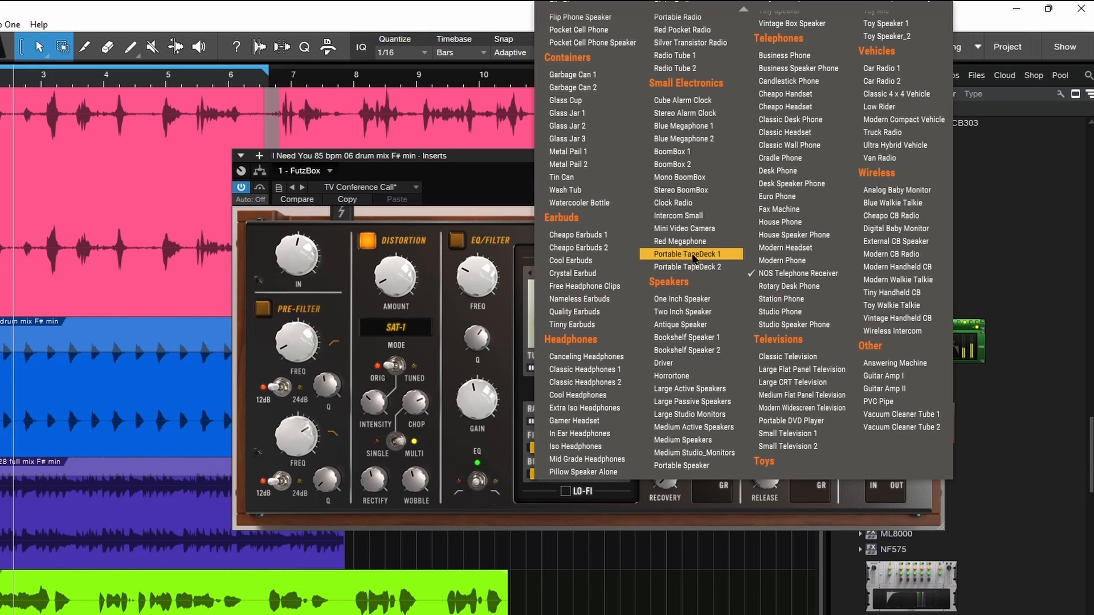
{"action": "left_click", "coordinate": [681, 246]}
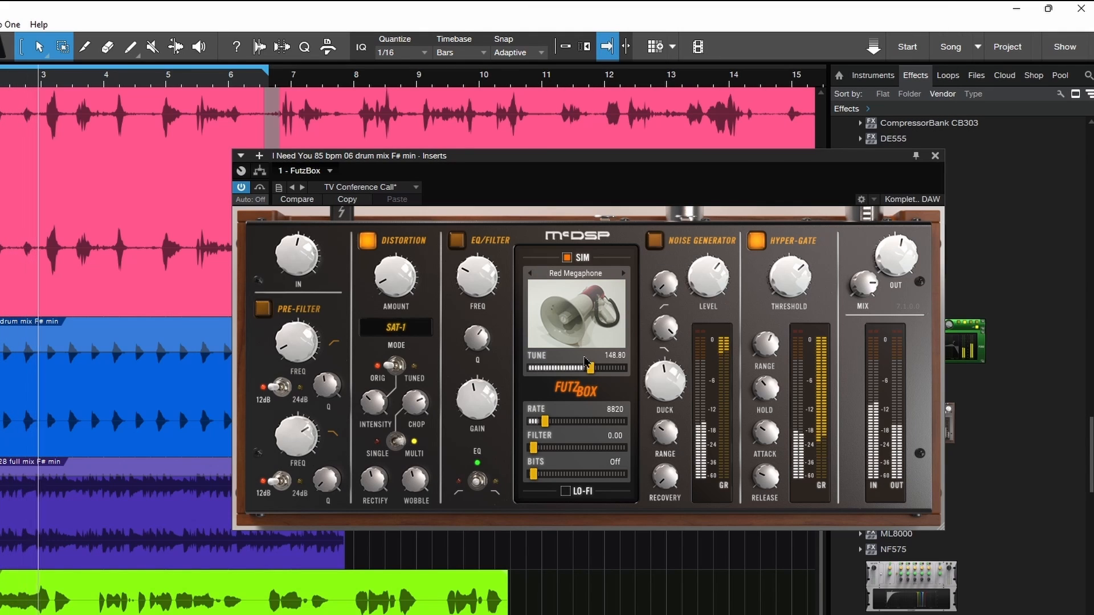
Turn off the Hyper-Gate and Distortion, reset Tune to 100.00, raise the Mix, and set the output to about -1.0 dB.
{"action": "left_click", "coordinate": [757, 240]}
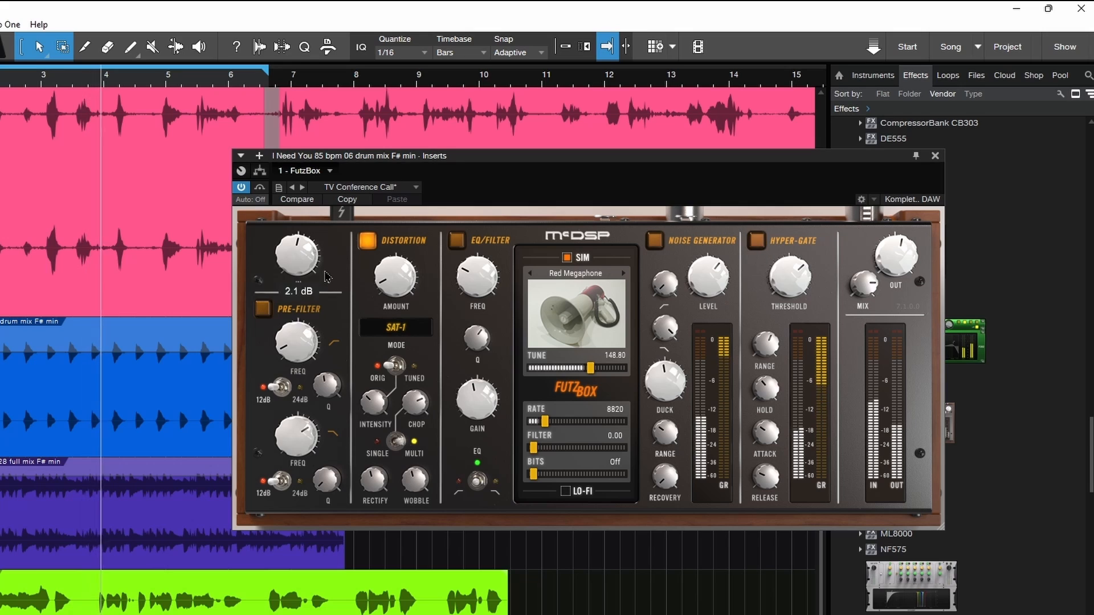
{"action": "double_click", "coordinate": [598, 370]}
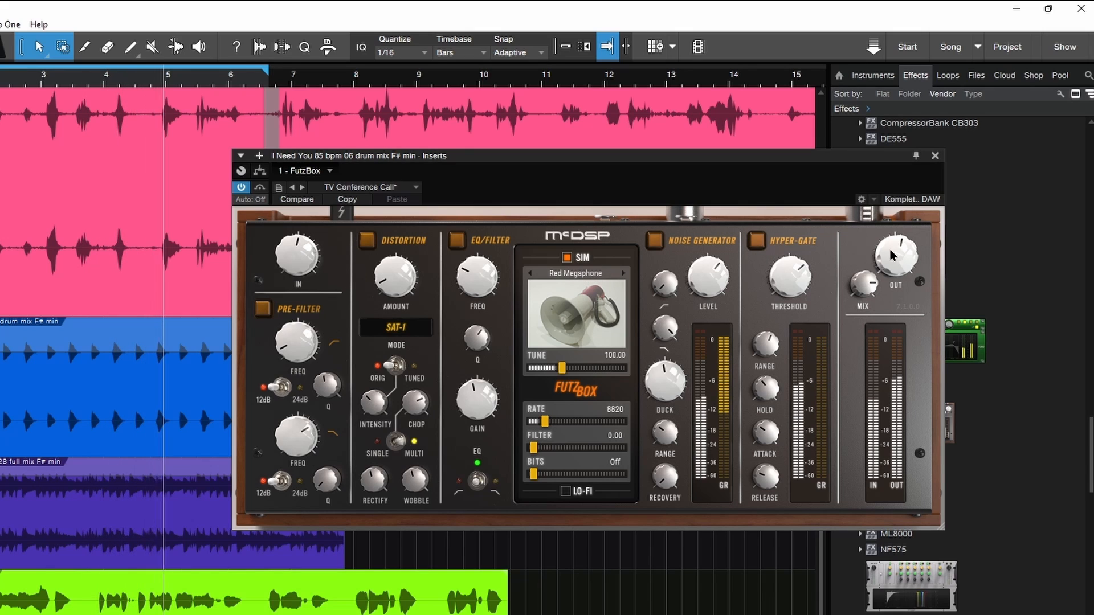
{"action": "left_click_drag", "start_coordinate": [865, 284], "coordinate": [868, 245]}
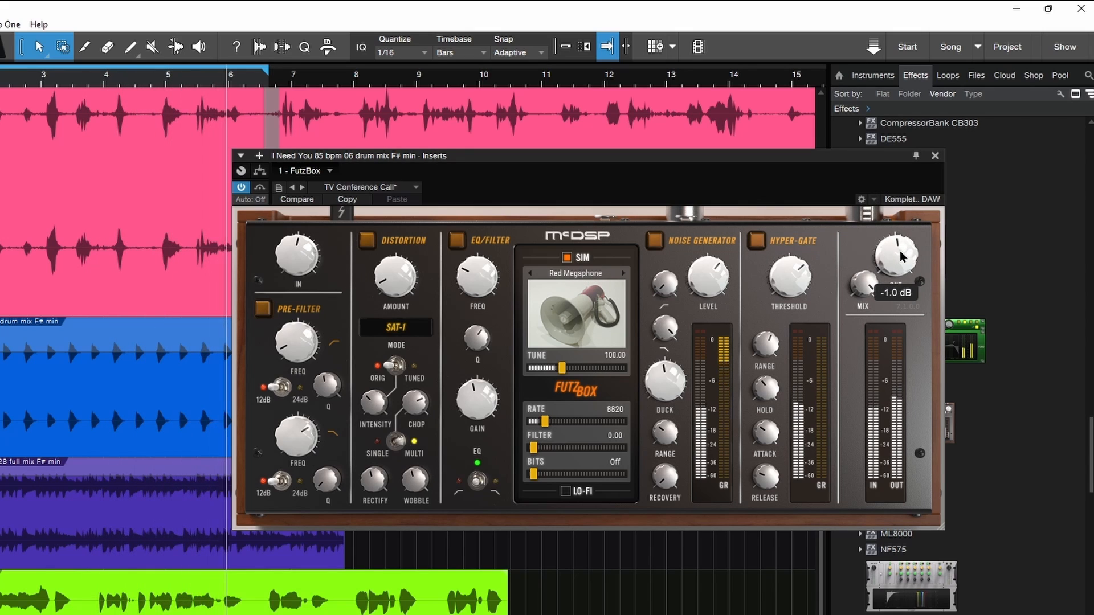
Switch the SIM to Garbage Can 2 from the Containers group.
{"action": "left_click", "coordinate": [575, 273]}
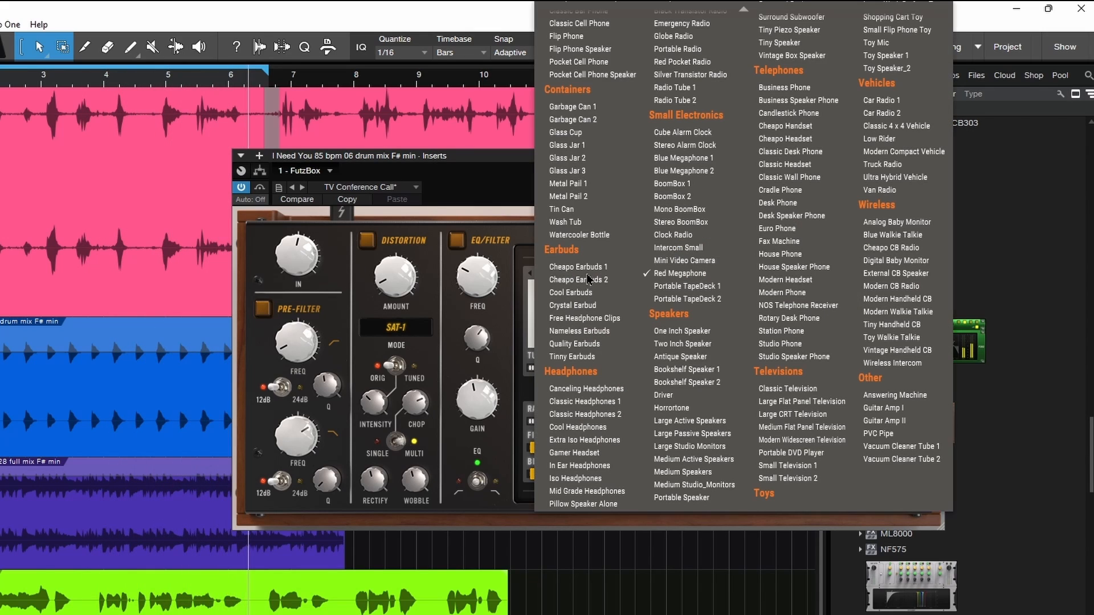
{"action": "left_click", "coordinate": [581, 119]}
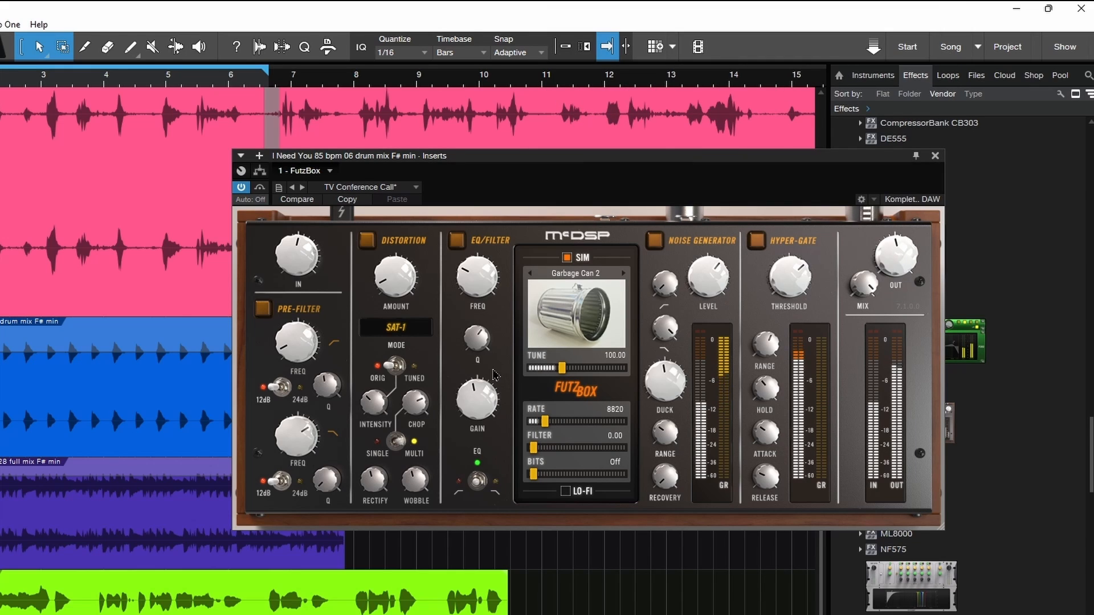
Switch the SIM to Large Studio Monitors and play the drum loop through it.
{"action": "left_click", "coordinate": [559, 274]}
{"action": "left_click", "coordinate": [690, 599]}
{"action": "mouse_move", "coordinate": [902, 273]}
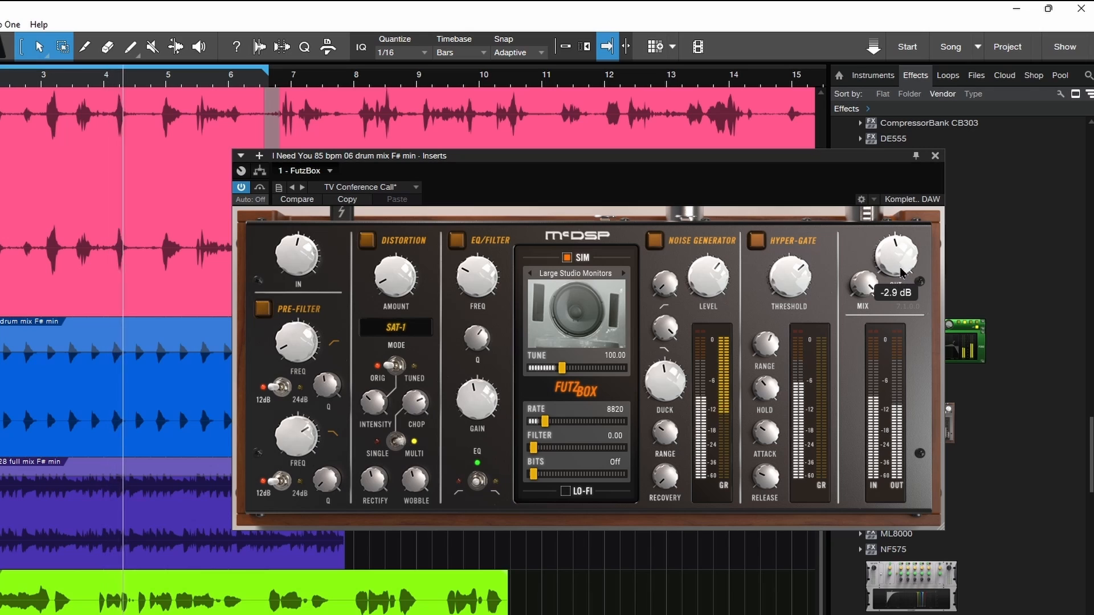
Switch the SIM to Shopping Cart Toy from the Toys group and set Tune to 155.33.
{"action": "left_click", "coordinate": [575, 273]}
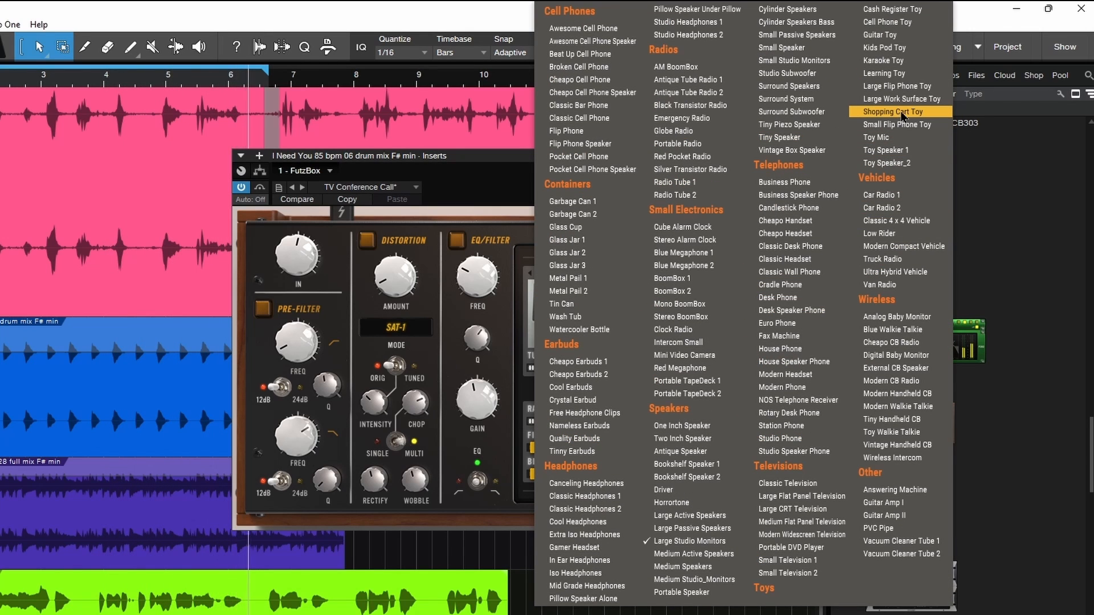
{"action": "left_click", "coordinate": [902, 113]}
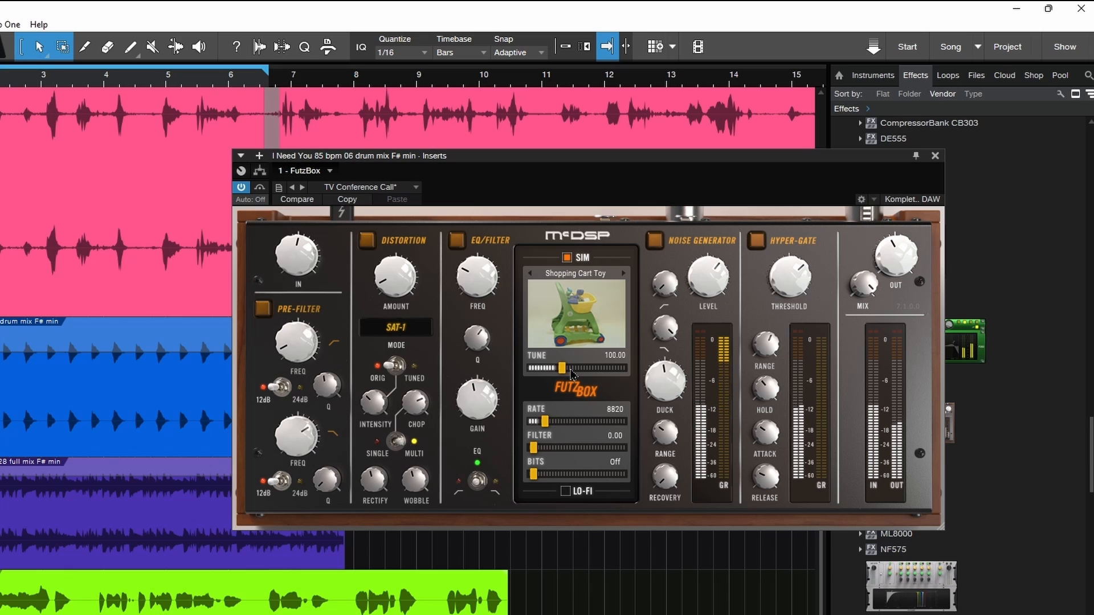
{"action": "left_click_drag", "start_coordinate": [603, 374], "coordinate": [594, 374]}
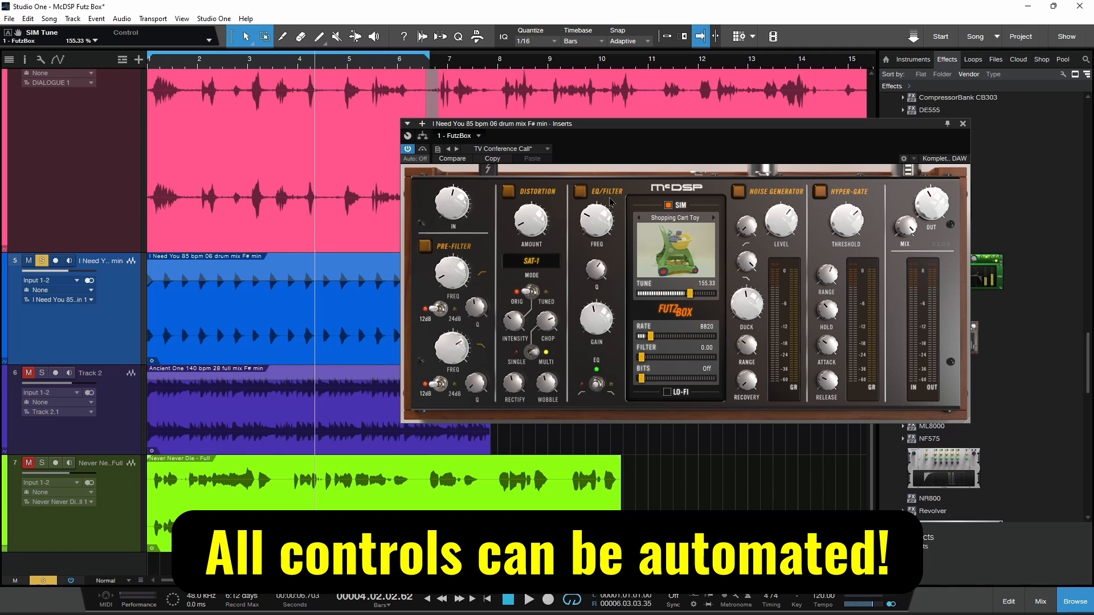
Audition the Annoying Caller and Bass Lite presets on the drum loop.
{"action": "left_click", "coordinate": [545, 144]}
{"action": "scroll", "coordinate": [534, 295], "scroll_direction": "down", "scroll_amount": 10}
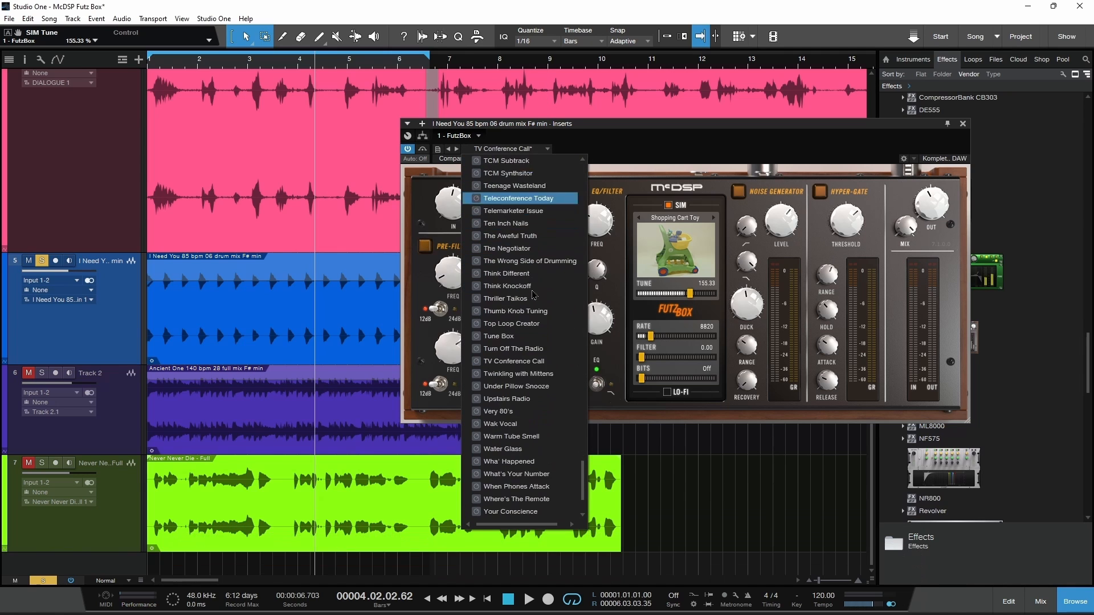
{"action": "left_click_drag", "start_coordinate": [582, 489], "coordinate": [583, 178]}
{"action": "left_click", "coordinate": [508, 267]}
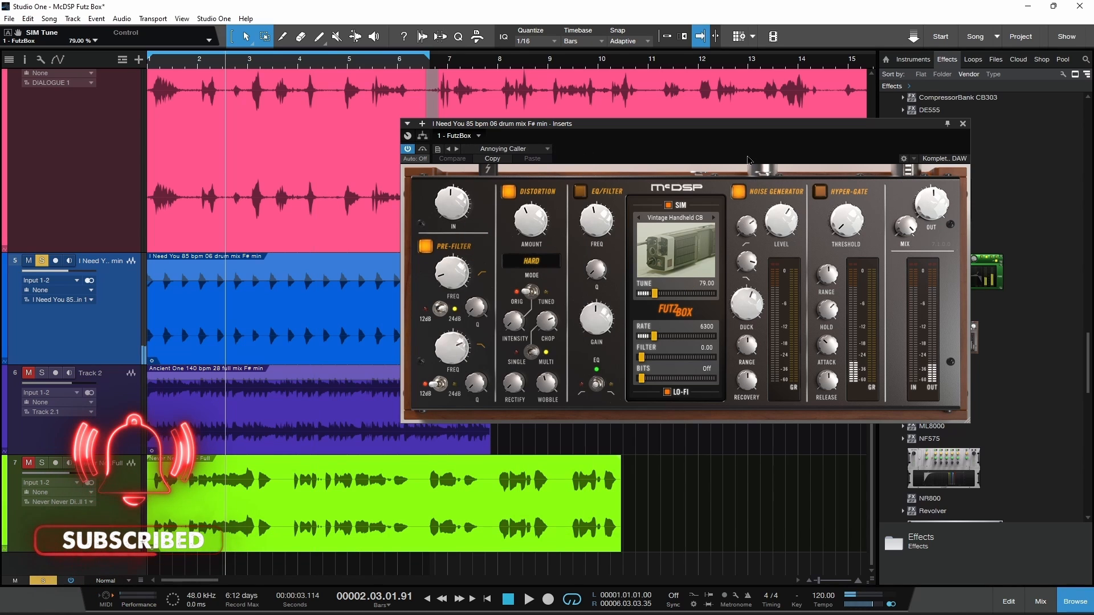
{"action": "key", "text": "space"}
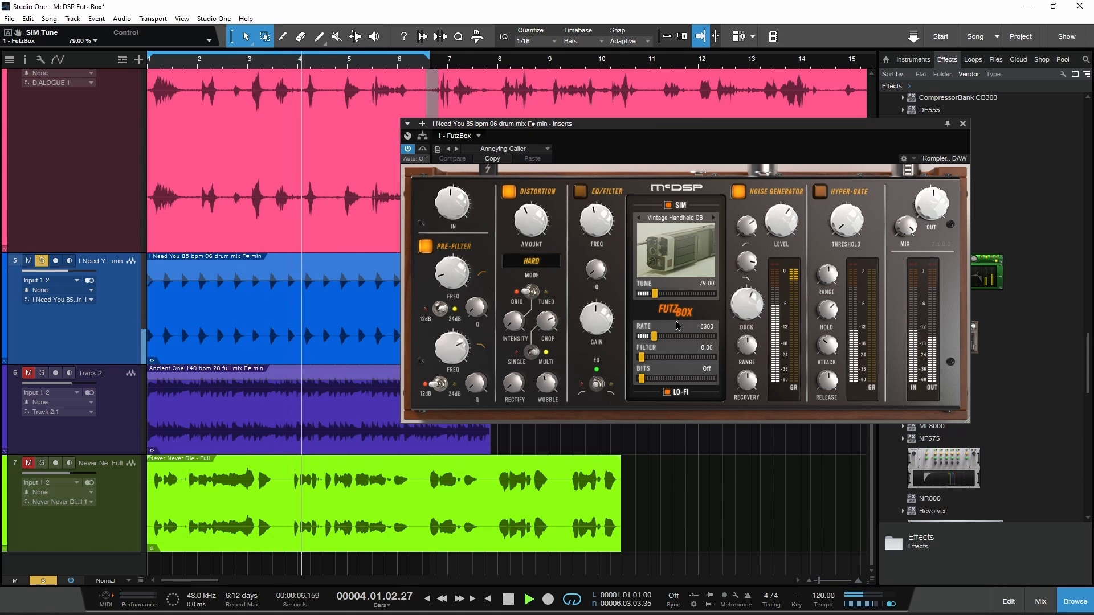
{"action": "left_click", "coordinate": [534, 150]}
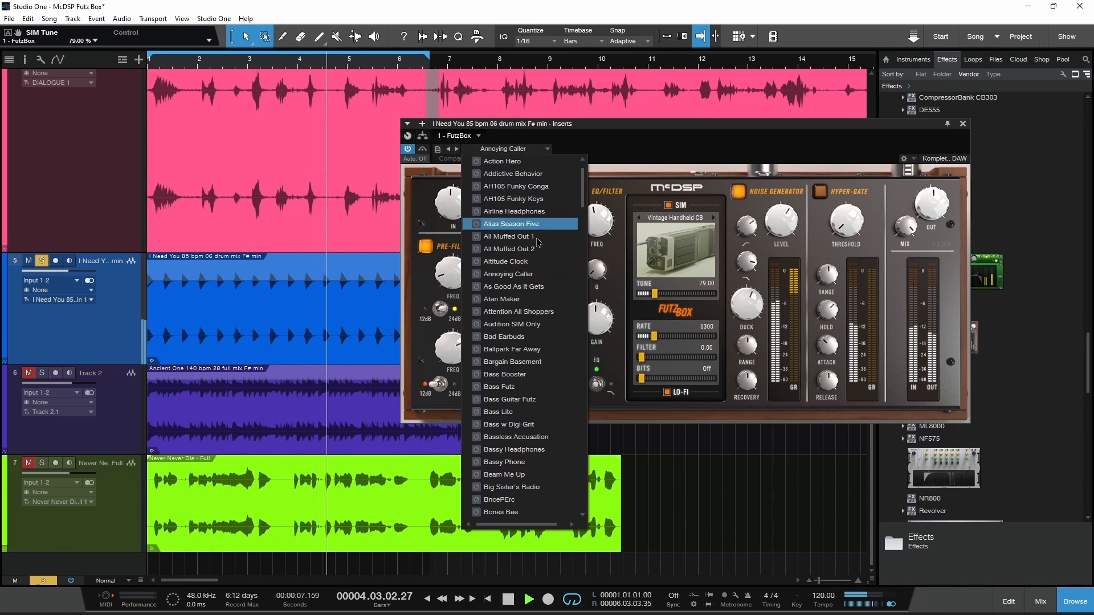
{"action": "left_click", "coordinate": [523, 411]}
Load the Box Me In preset on the drums and set the output to about 2.7 dB.
{"action": "scroll", "coordinate": [524, 450], "scroll_direction": "down", "scroll_amount": 3}
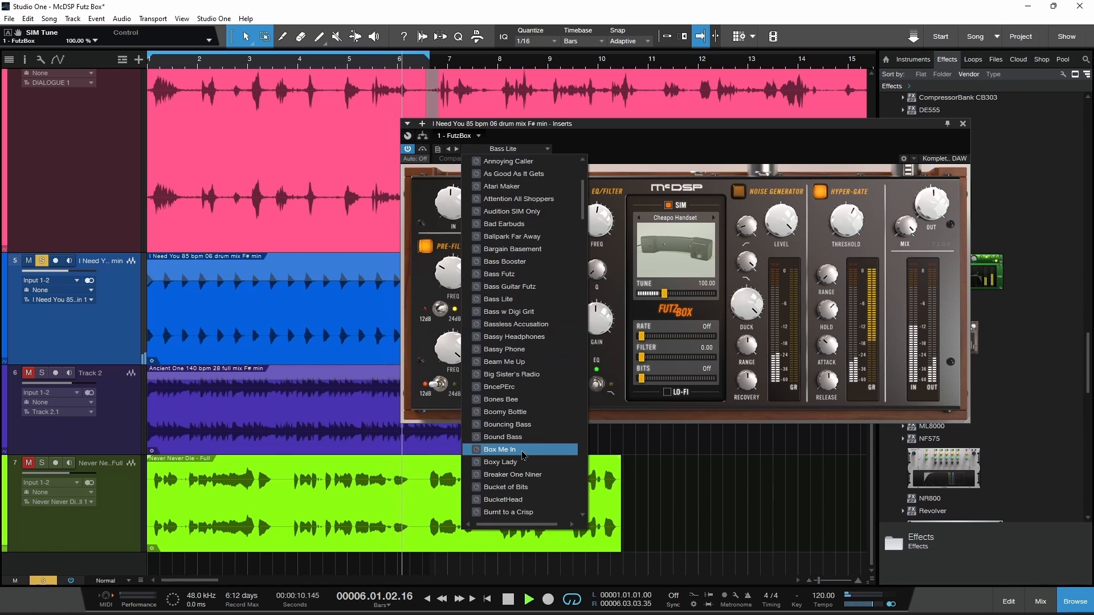
{"action": "left_click", "coordinate": [767, 137]}
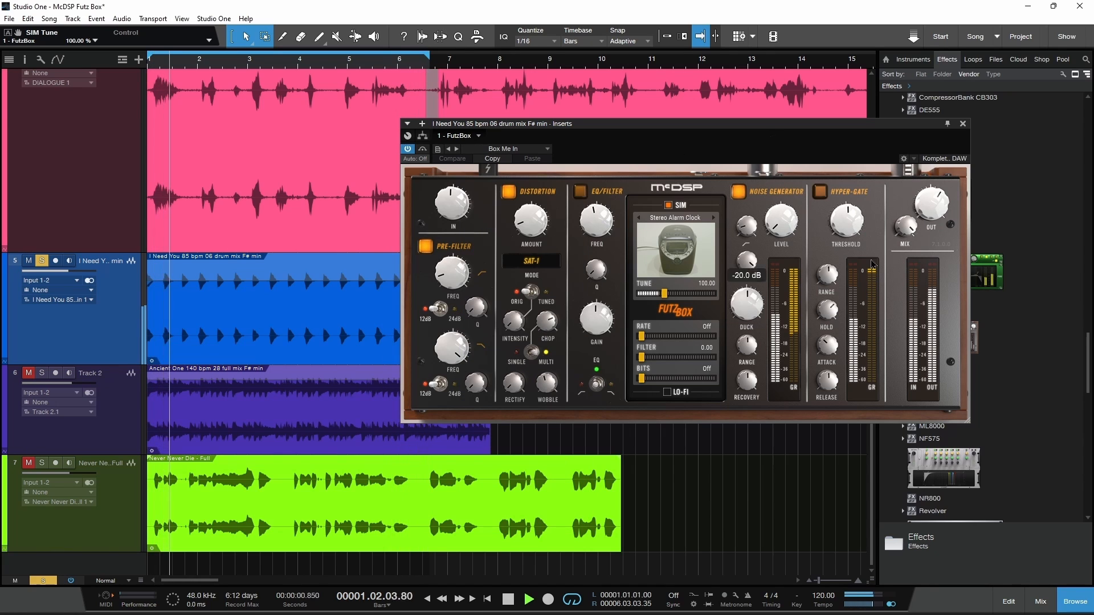
{"action": "left_click_drag", "start_coordinate": [924, 217], "coordinate": [924, 226]}
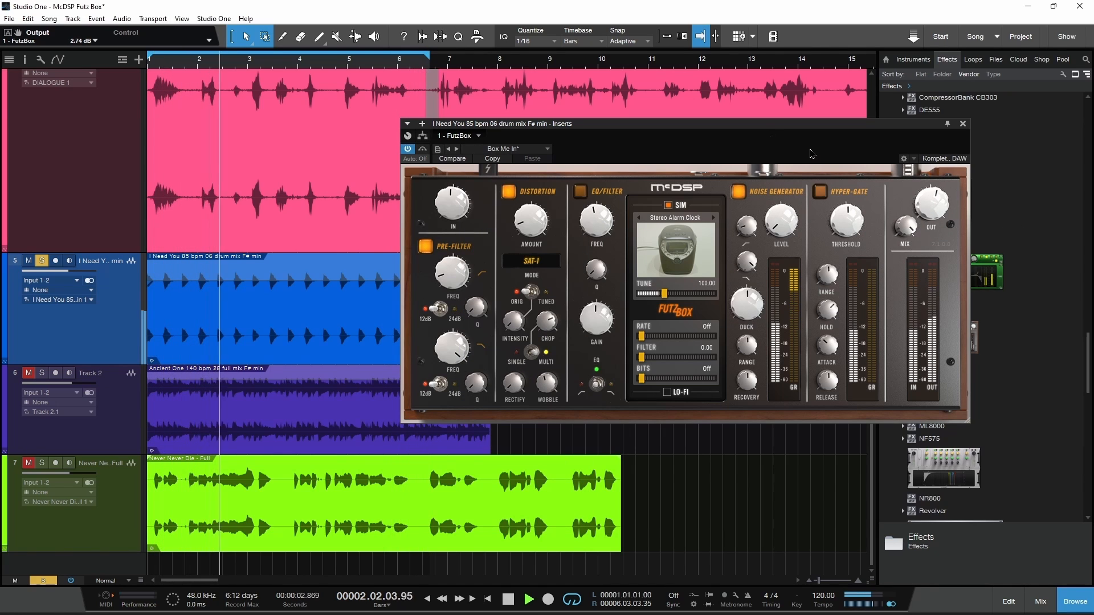
{"action": "key", "text": "space"}
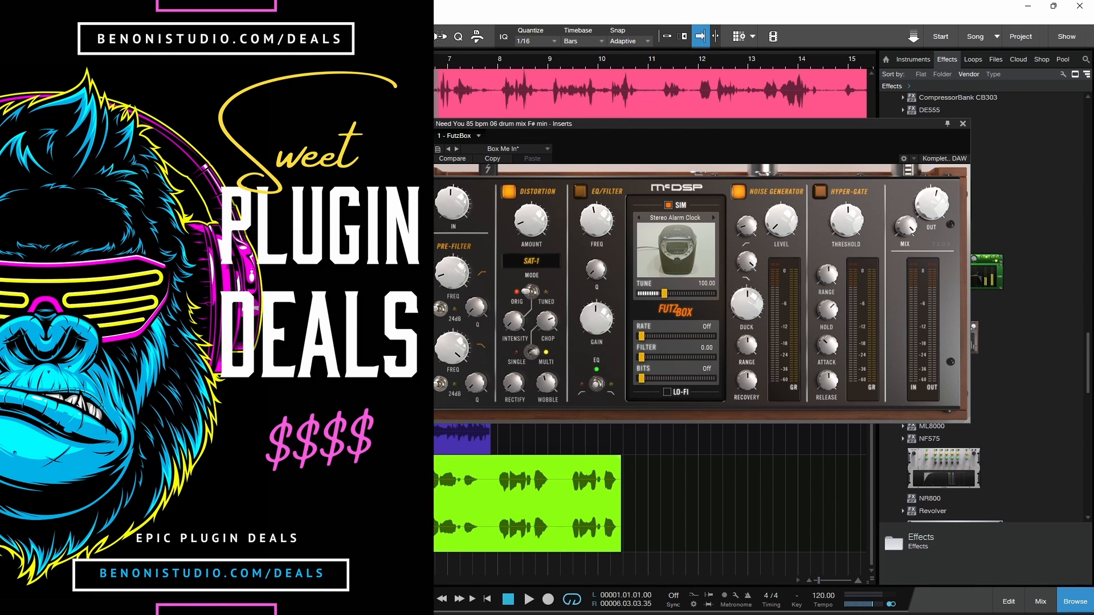
Switch from the drum track's FutzBox to the one on the soloed Track 2 and start playback.
{"action": "left_click", "coordinate": [963, 123]}
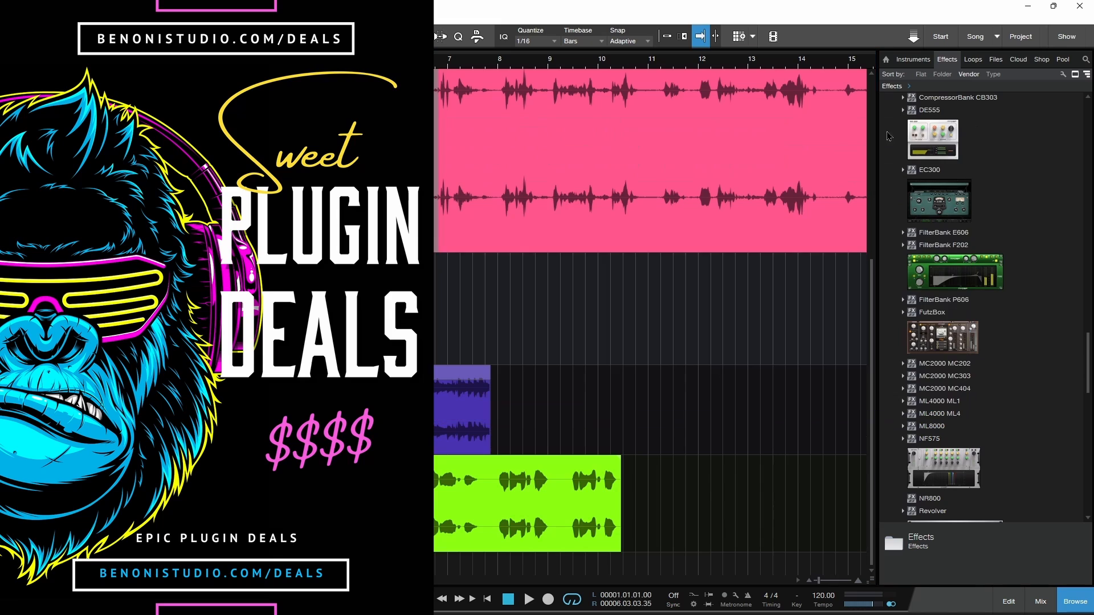
{"action": "scroll", "coordinate": [430, 340], "scroll_direction": "up", "scroll_amount": 3}
{"action": "scroll", "coordinate": [430, 340], "scroll_direction": "down", "scroll_amount": 3}
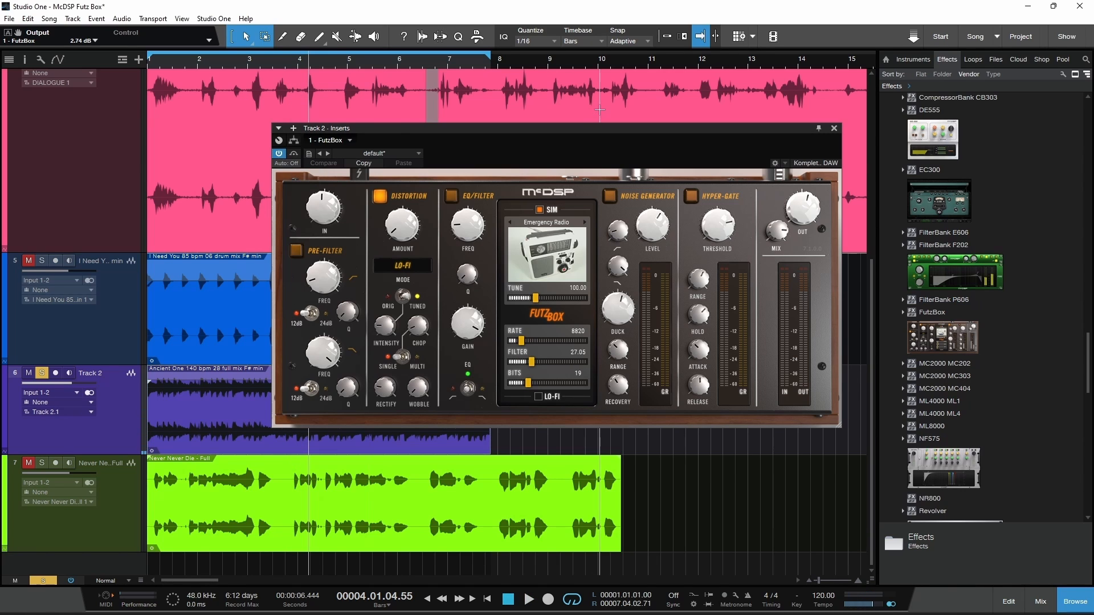
{"action": "left_click_drag", "start_coordinate": [583, 131], "coordinate": [615, 113]}
{"action": "key", "text": "space"}
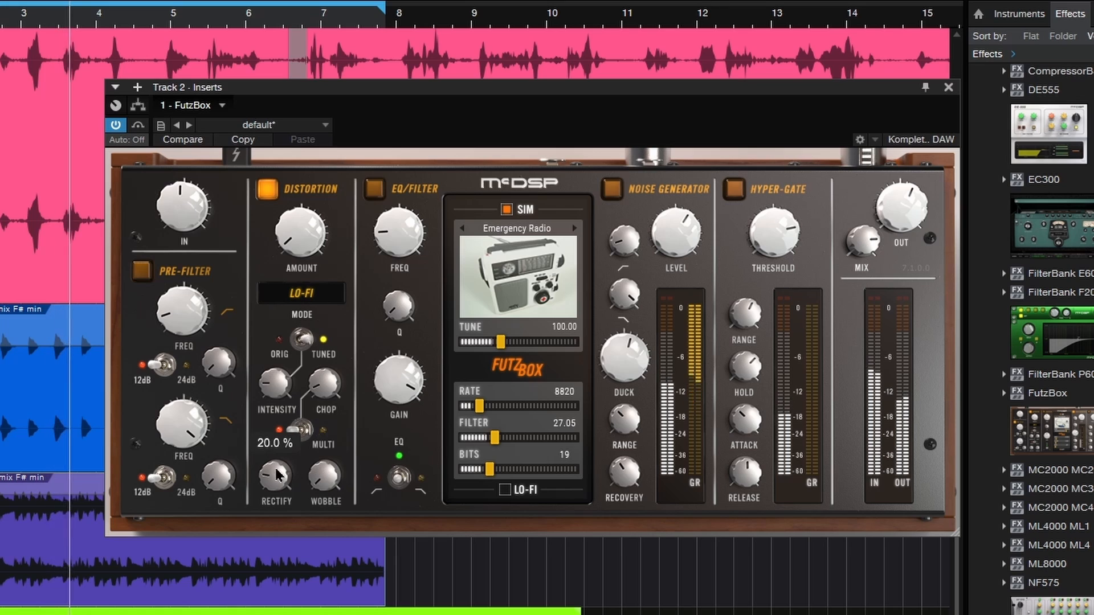
Set the distortion's Rectify to 22.0 % and compare Track 2 with FutzBox bypassed and active.
{"action": "left_click_drag", "start_coordinate": [276, 477], "coordinate": [276, 472]}
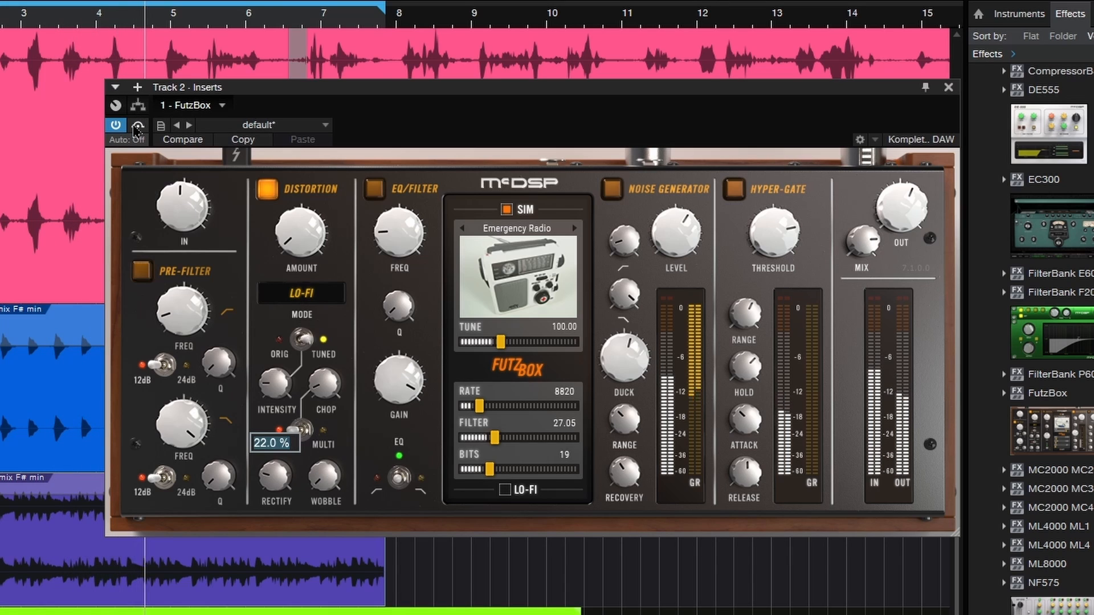
{"action": "left_click", "coordinate": [116, 125]}
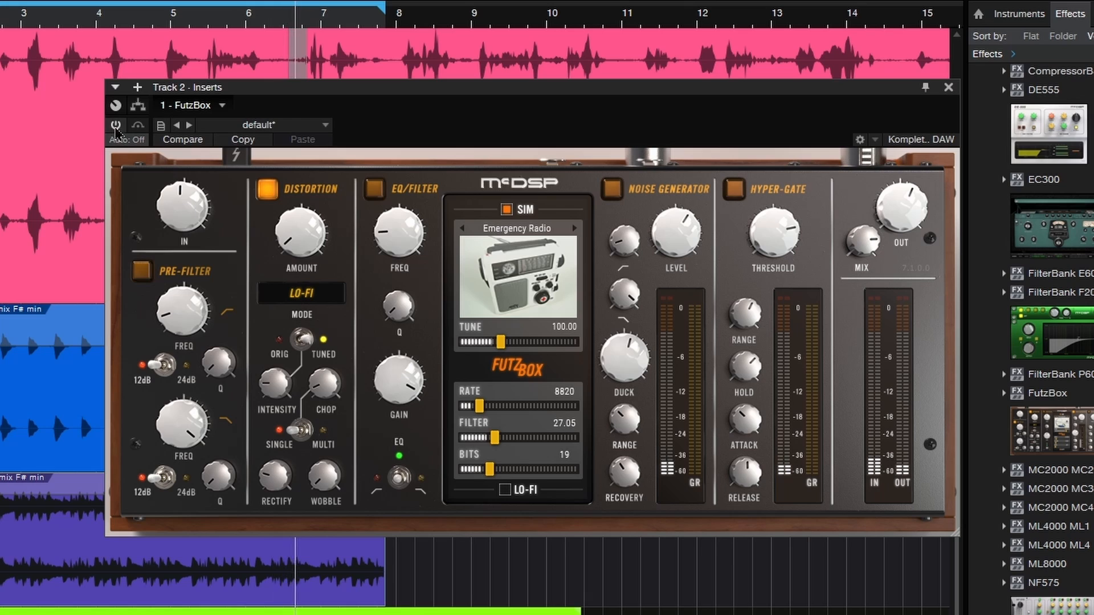
{"action": "left_click", "coordinate": [116, 126]}
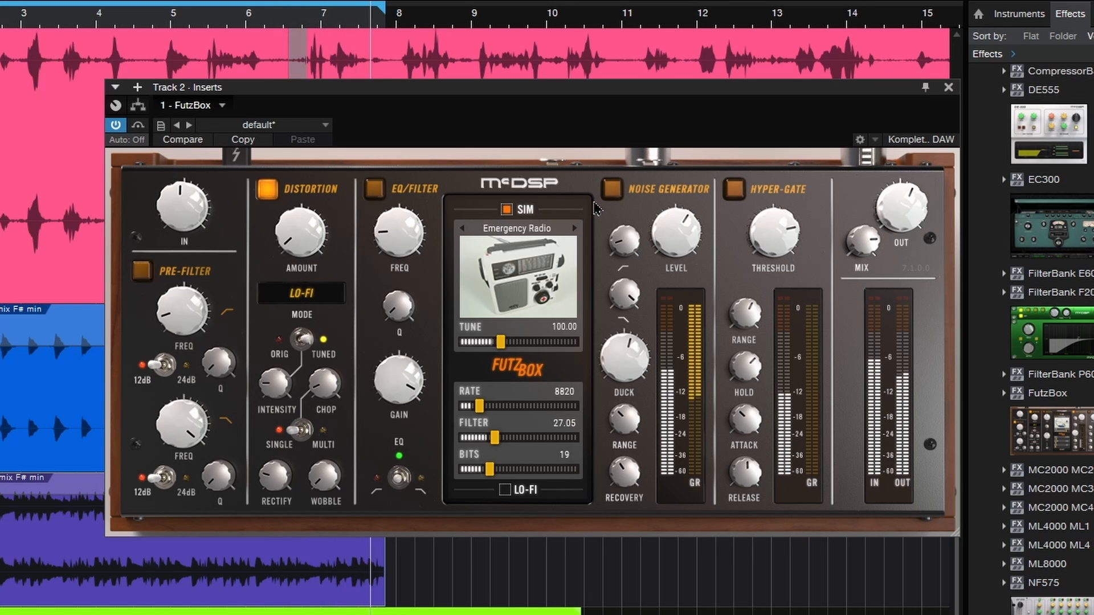
Turn on the Noise Generator, set its Duck threshold to about -26.7 dB, and fine-tune its Level.
{"action": "left_click", "coordinate": [611, 190]}
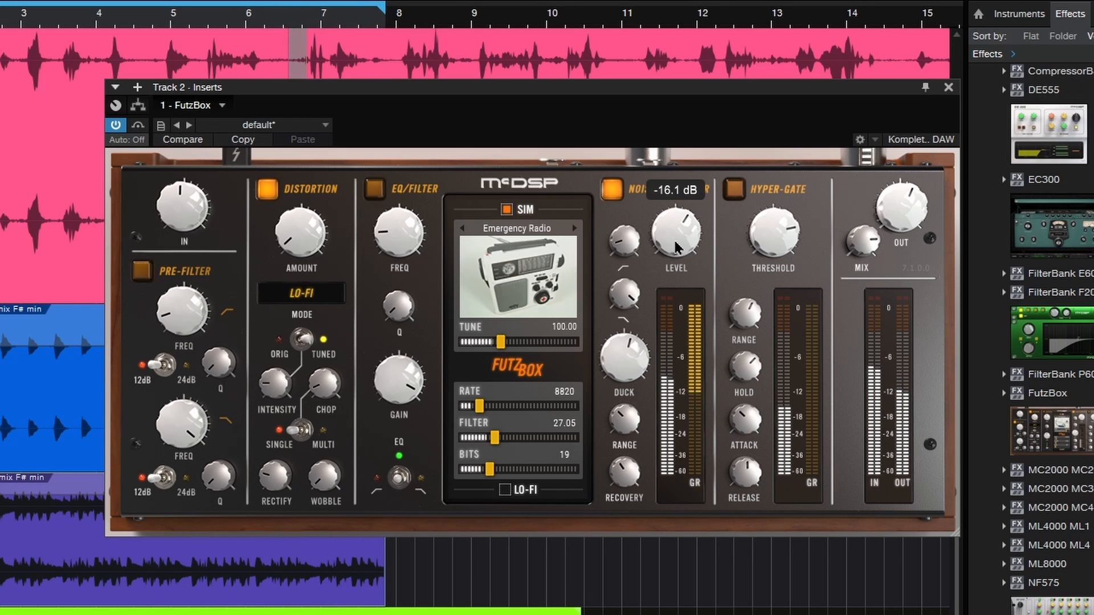
{"action": "mouse_move", "coordinate": [624, 354]}
{"action": "left_click_drag", "start_coordinate": [619, 367], "coordinate": [619, 390]}
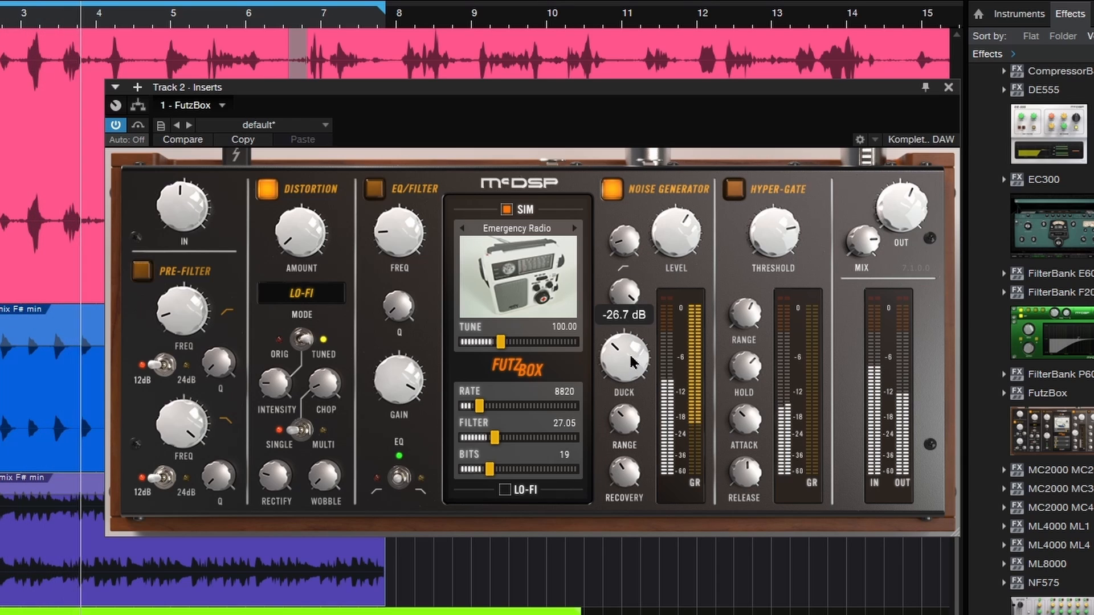
{"action": "mouse_move", "coordinate": [670, 253]}
{"action": "left_click_drag", "start_coordinate": [668, 248], "coordinate": [667, 252]}
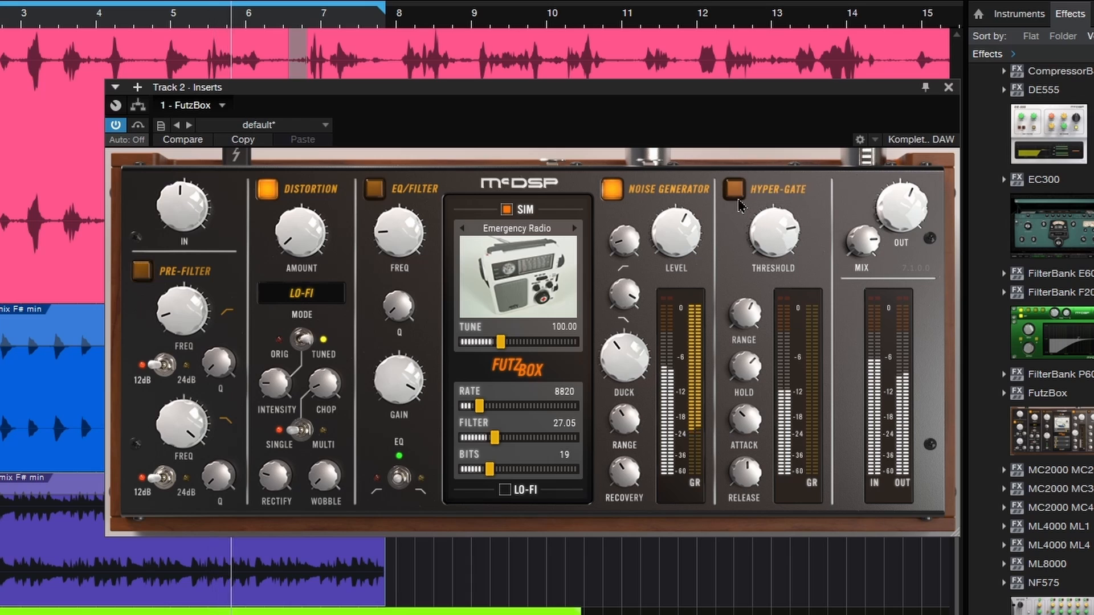
Turn on the Hyper-Gate, adjust its threshold, and set the output to about 6.5 dB.
{"action": "mouse_move", "coordinate": [785, 255]}
{"action": "mouse_move", "coordinate": [785, 245]}
{"action": "left_mouse_down"}
{"action": "mouse_move", "coordinate": [786, 236]}
{"action": "mouse_move", "coordinate": [785, 256]}
{"action": "left_mouse_up"}
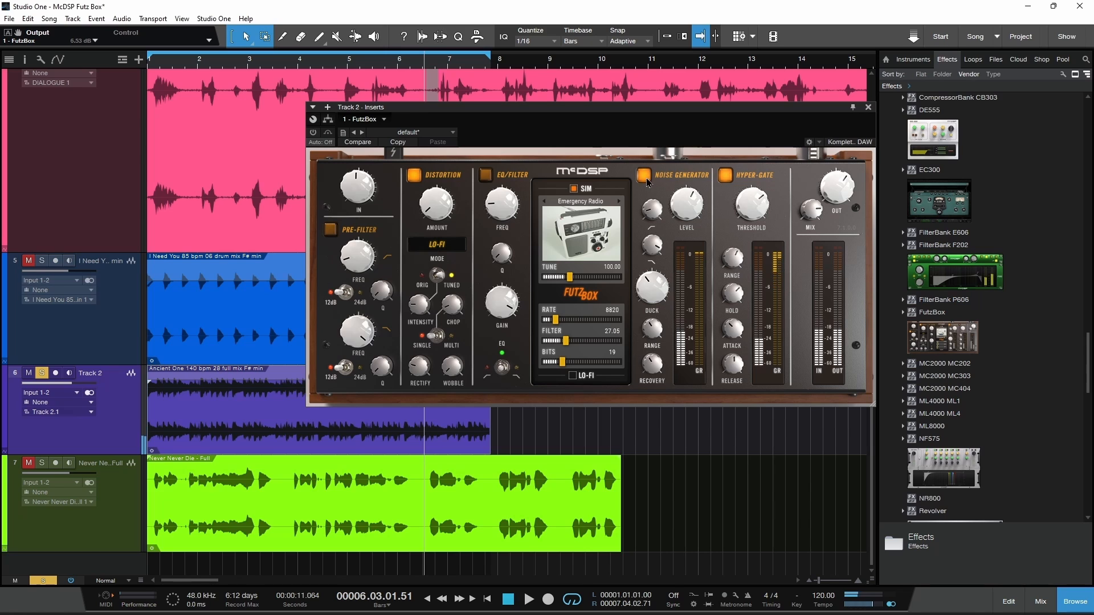
Close Track 2's FutzBox window and unsolo the track.
{"action": "left_click", "coordinate": [869, 108]}
{"action": "left_click", "coordinate": [69, 378]}
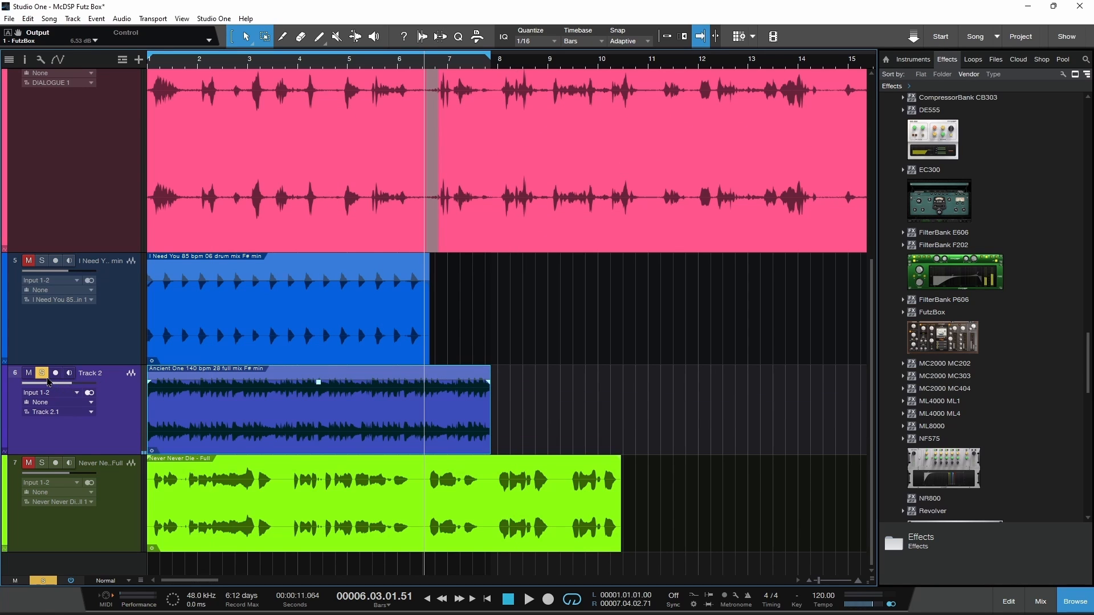
{"action": "left_click", "coordinate": [43, 375]}
Loop the MONOLO 1 clip and open FutzBox on the soloed DIALOGUE track.
{"action": "scroll", "coordinate": [278, 419], "scroll_direction": "up", "scroll_amount": 5}
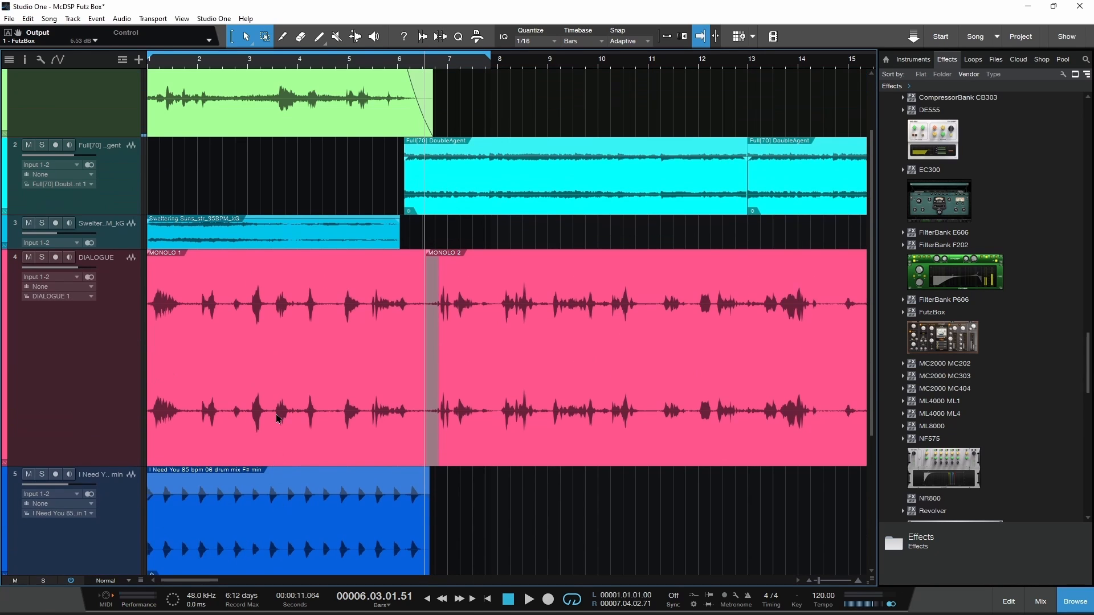
{"action": "left_click", "coordinate": [285, 434]}
{"action": "key", "text": "space"}
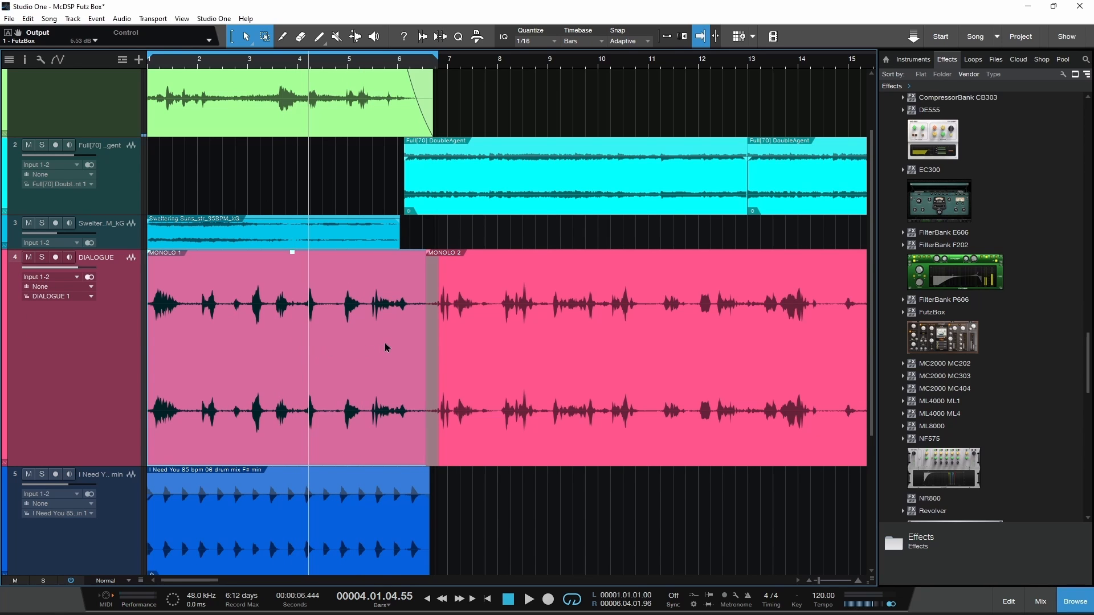
{"action": "key", "text": "F11"}
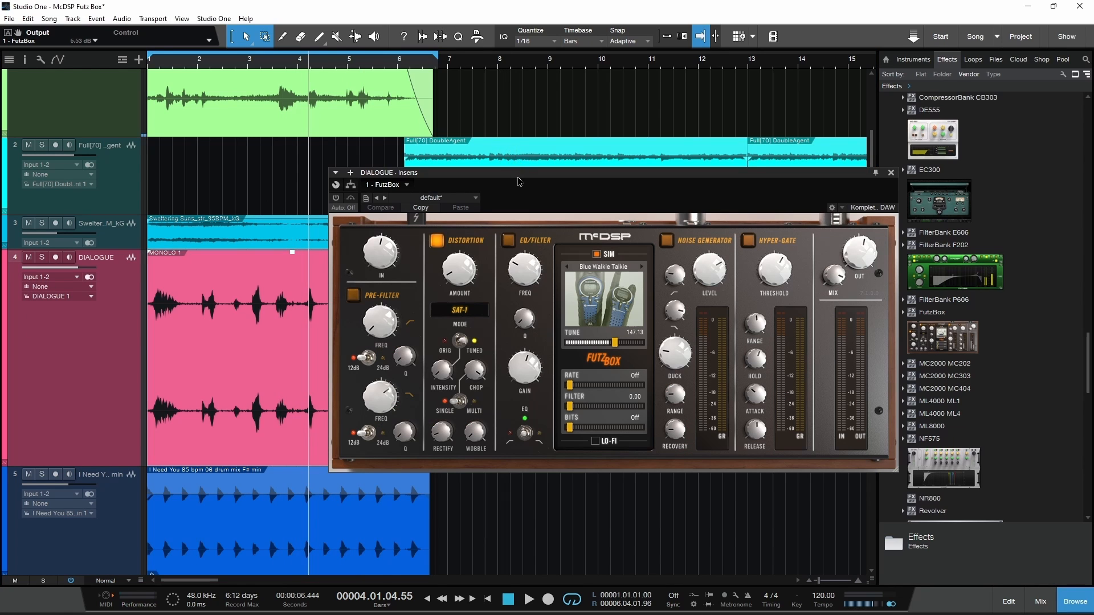
{"action": "left_click_drag", "start_coordinate": [518, 178], "coordinate": [514, 183]}
{"action": "left_click_drag", "start_coordinate": [438, 57], "coordinate": [900, 59]}
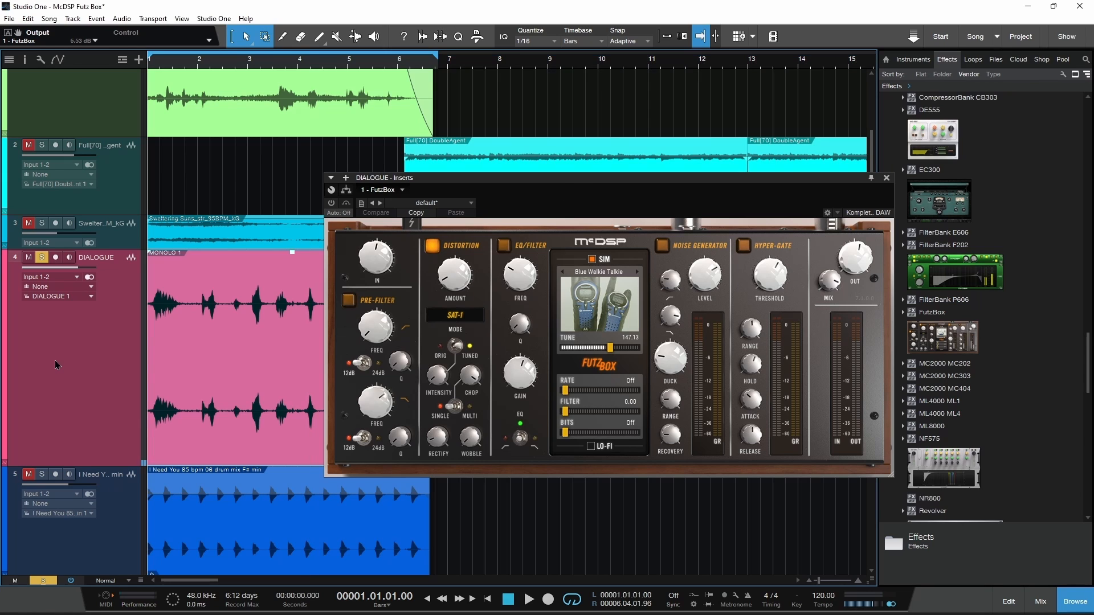
Enable FutzBox on the dialogue and turn off Distortion to hear the Blue Walkie Talkie SIM alone.
{"action": "key", "text": "space"}
{"action": "left_click_drag", "start_coordinate": [676, 184], "coordinate": [702, 125]}
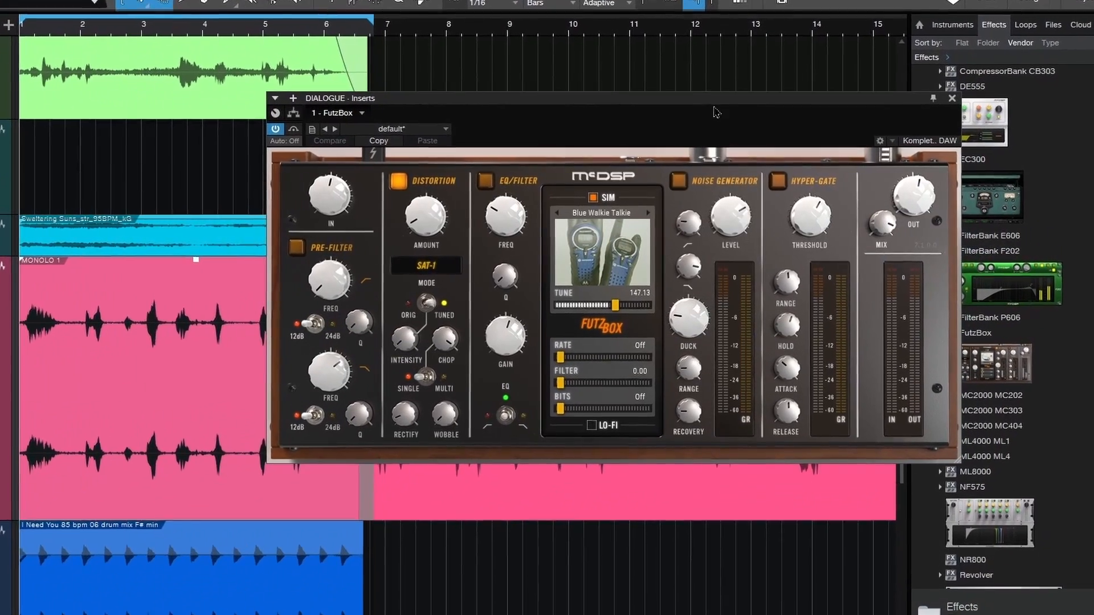
{"action": "left_click_drag", "start_coordinate": [719, 126], "coordinate": [708, 120]}
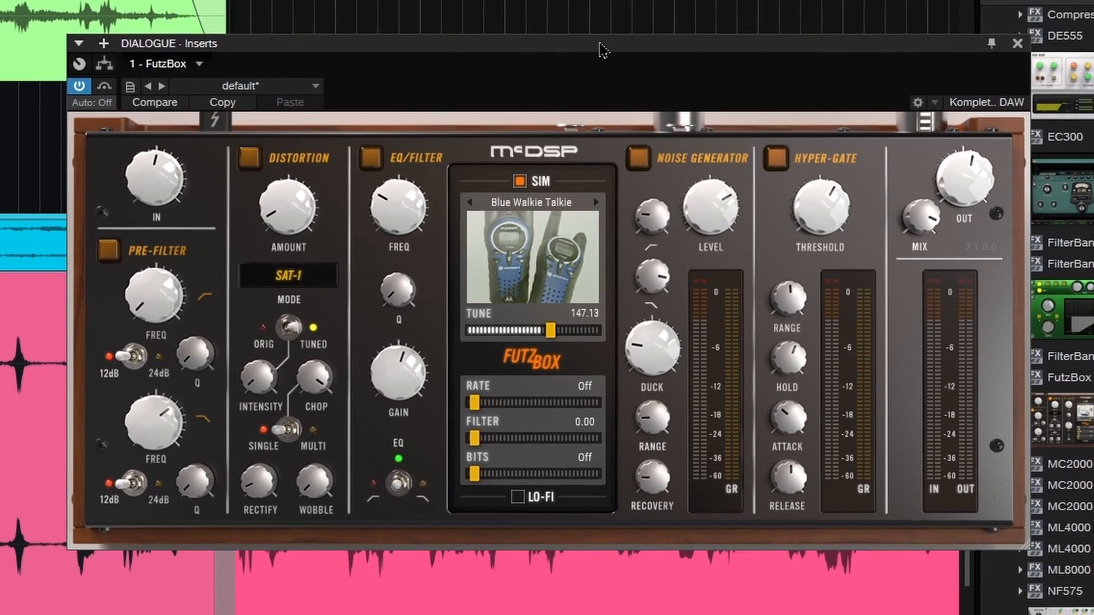
{"action": "left_click_drag", "start_coordinate": [602, 50], "coordinate": [597, 50]}
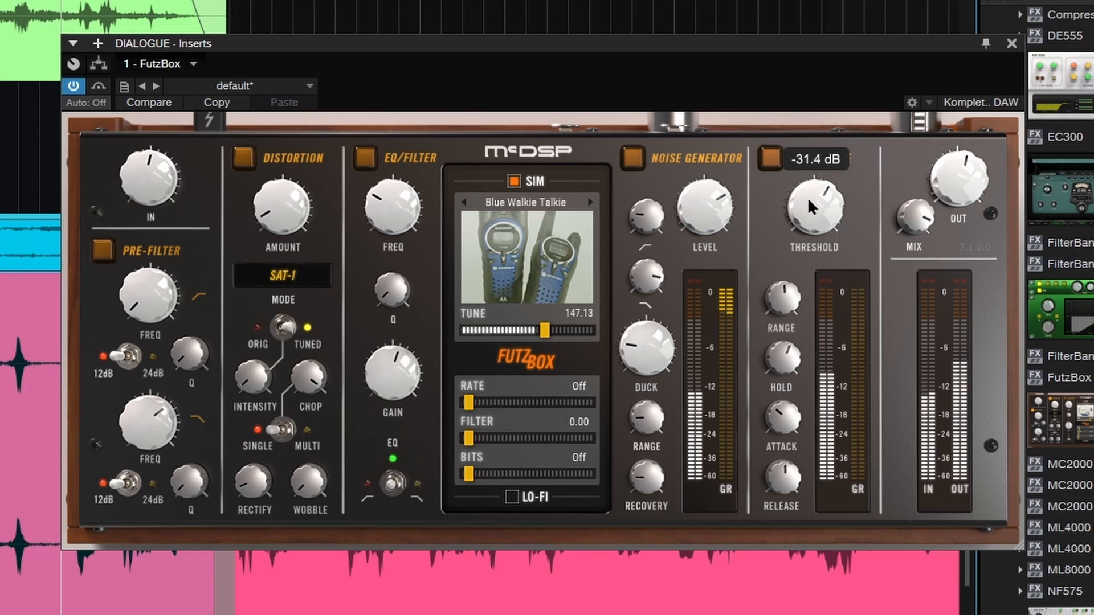
Turn on Distortion for the dialogue and set Rectify to 12.0 %.
{"action": "left_click", "coordinate": [244, 158]}
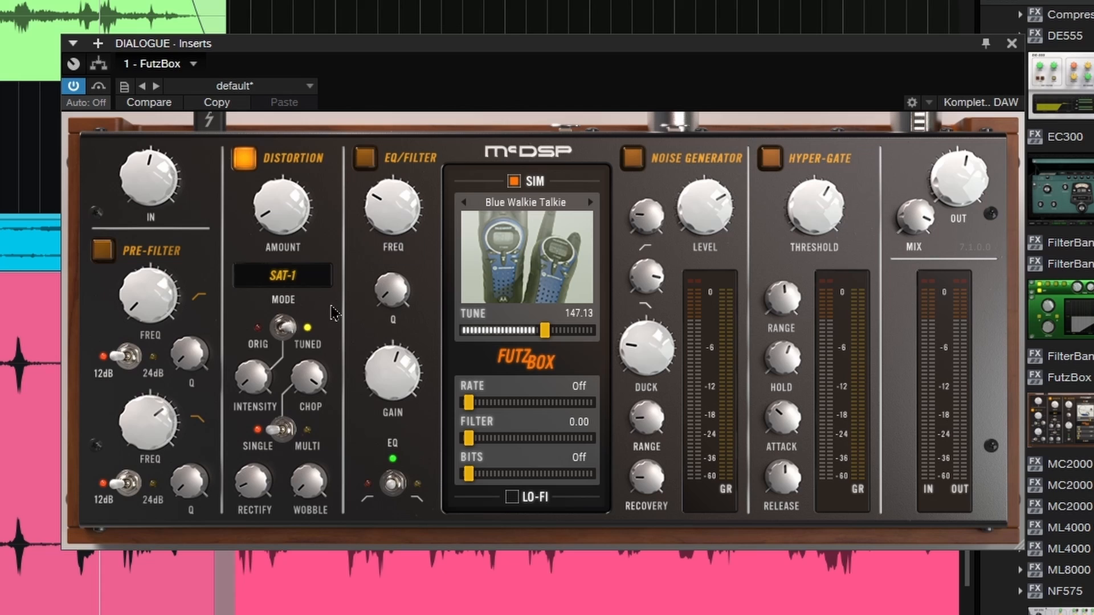
{"action": "mouse_move", "coordinate": [278, 198]}
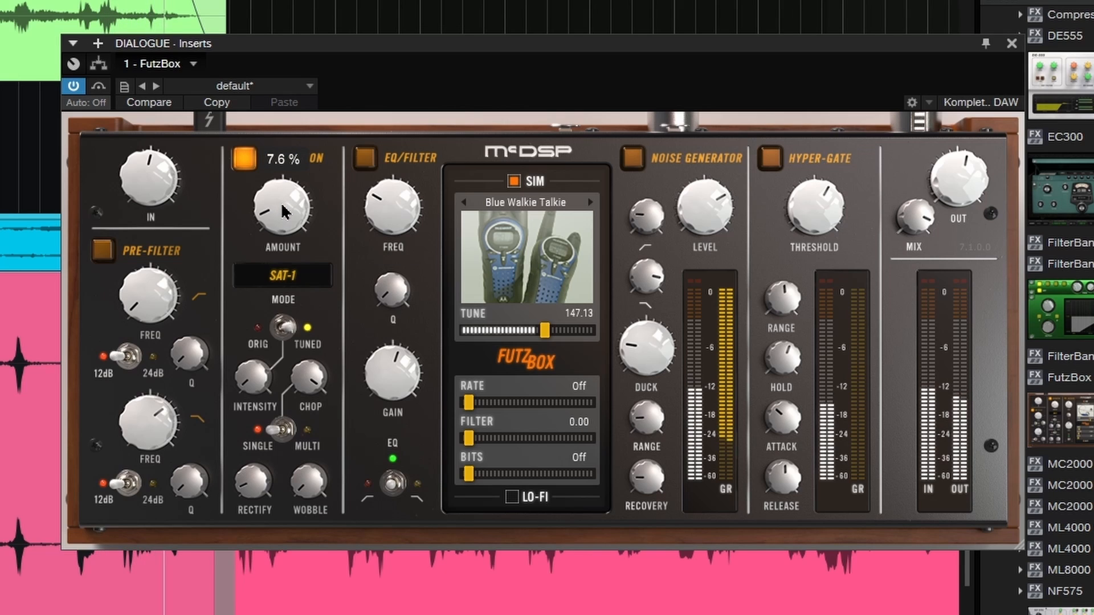
{"action": "left_click_drag", "start_coordinate": [258, 355], "coordinate": [253, 392]}
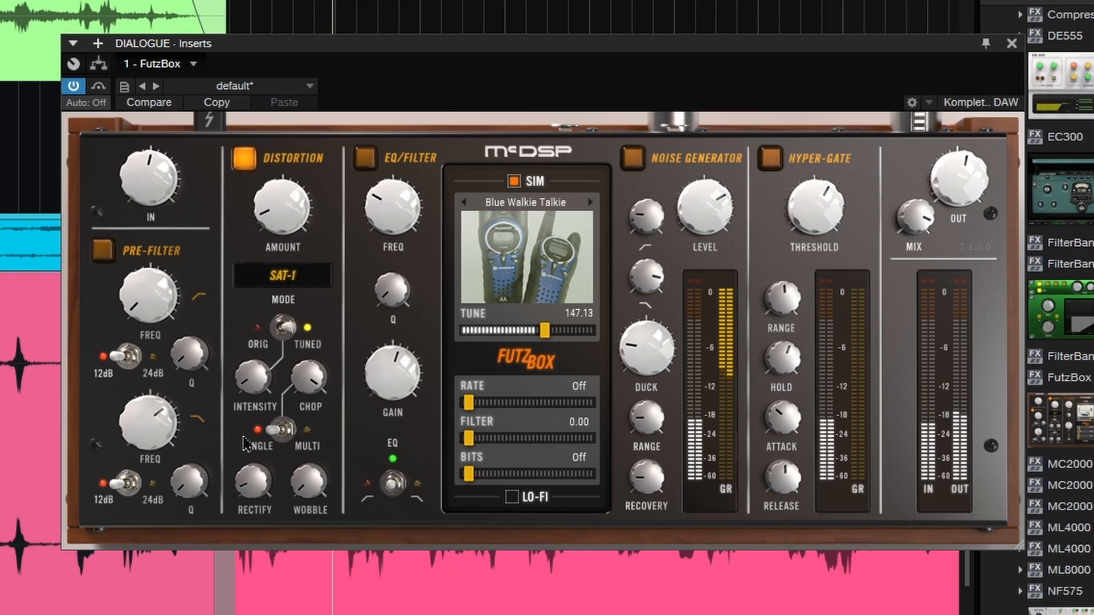
{"action": "left_click_drag", "start_coordinate": [253, 482], "coordinate": [253, 475]}
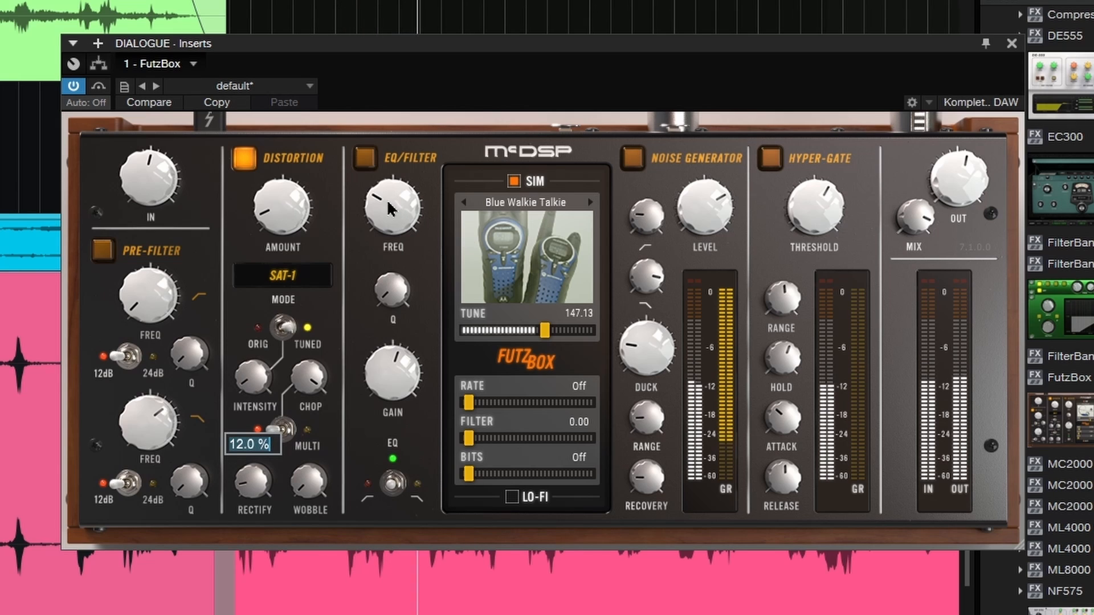
Turn on the EQ/Filter and Pre-Filter sections for the dialogue.
{"action": "left_click", "coordinate": [365, 158]}
{"action": "left_click_drag", "start_coordinate": [601, 56], "coordinate": [597, 63]}
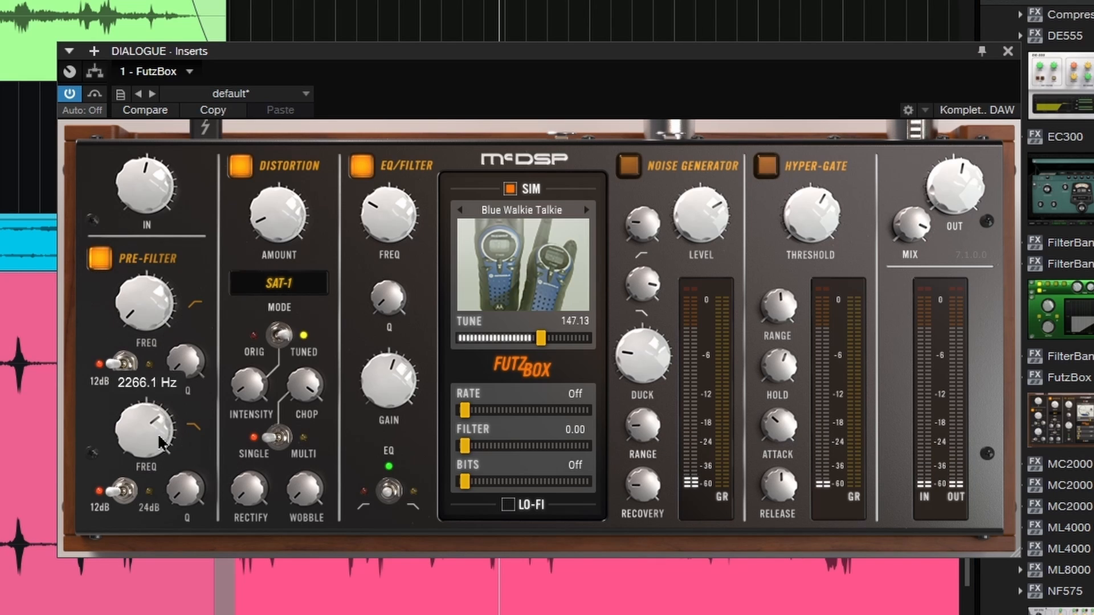
Sweep the Pre-Filter's low-pass and high-pass frequencies on the dialogue, bringing the low-pass to about 4.3 kHz.
{"action": "mouse_move", "coordinate": [161, 443]}
{"action": "left_mouse_down"}
{"action": "mouse_move", "coordinate": [157, 473]}
{"action": "mouse_move", "coordinate": [144, 402]}
{"action": "mouse_move", "coordinate": [149, 430]}
{"action": "left_mouse_up"}
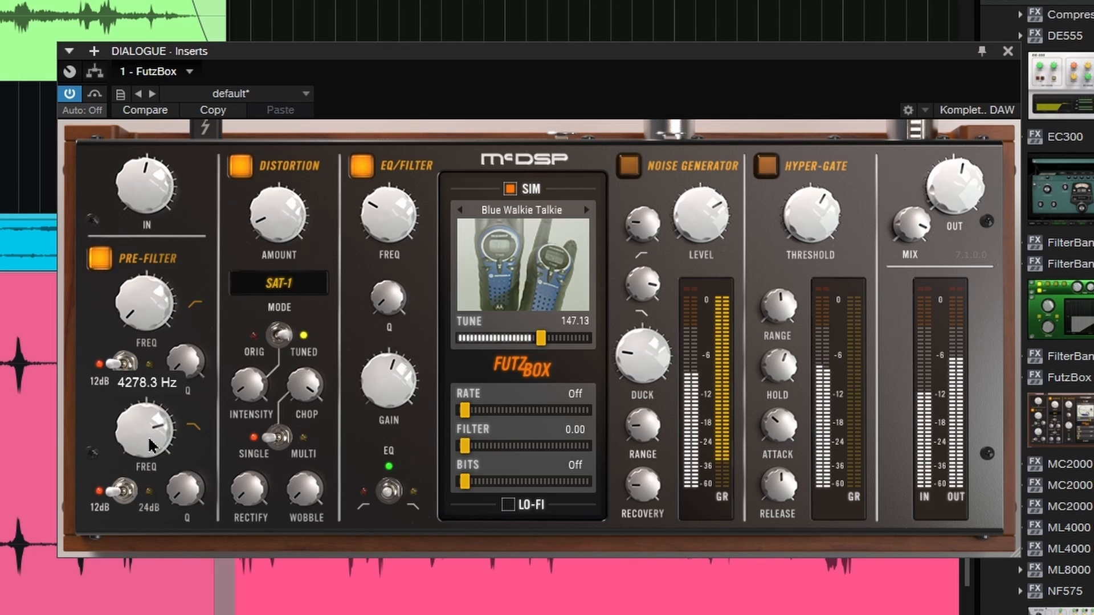
{"action": "left_click_drag", "start_coordinate": [151, 444], "coordinate": [150, 453]}
{"action": "mouse_move", "coordinate": [146, 302]}
{"action": "left_mouse_down"}
{"action": "mouse_move", "coordinate": [145, 216]}
{"action": "mouse_move", "coordinate": [144, 319]}
{"action": "left_mouse_up"}
{"action": "mouse_move", "coordinate": [152, 436]}
{"action": "left_mouse_down"}
{"action": "mouse_move", "coordinate": [155, 466]}
{"action": "mouse_move", "coordinate": [149, 419]}
{"action": "left_mouse_up"}
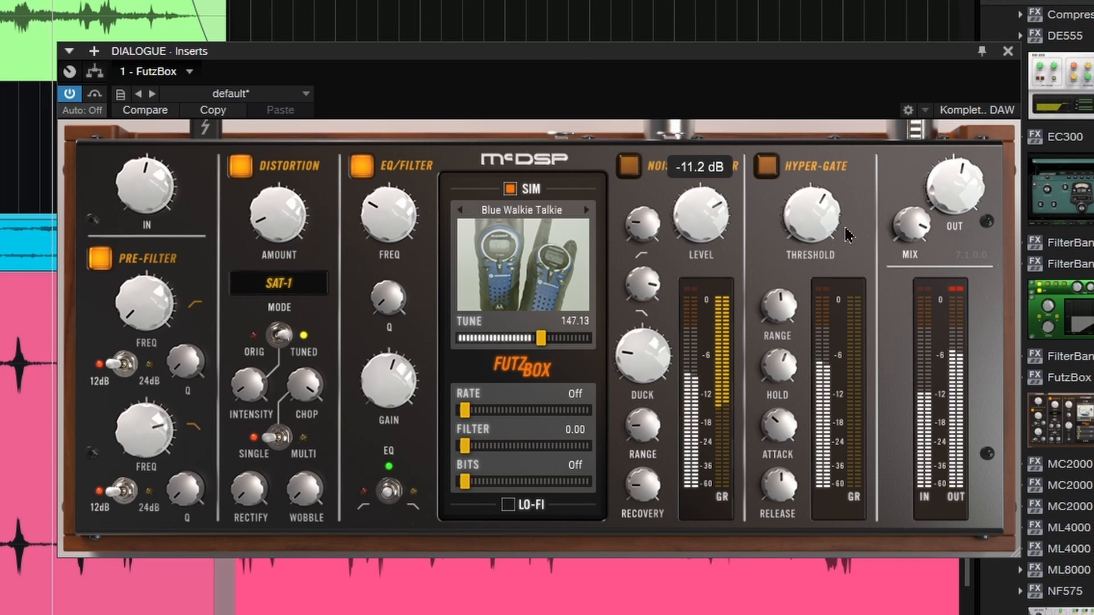
Adjust the dialogue's output level and set Mix to 89.6 %.
{"action": "left_click_drag", "start_coordinate": [970, 186], "coordinate": [961, 194]}
{"action": "left_click_drag", "start_coordinate": [918, 228], "coordinate": [918, 231]}
{"action": "double_click", "coordinate": [918, 232]}
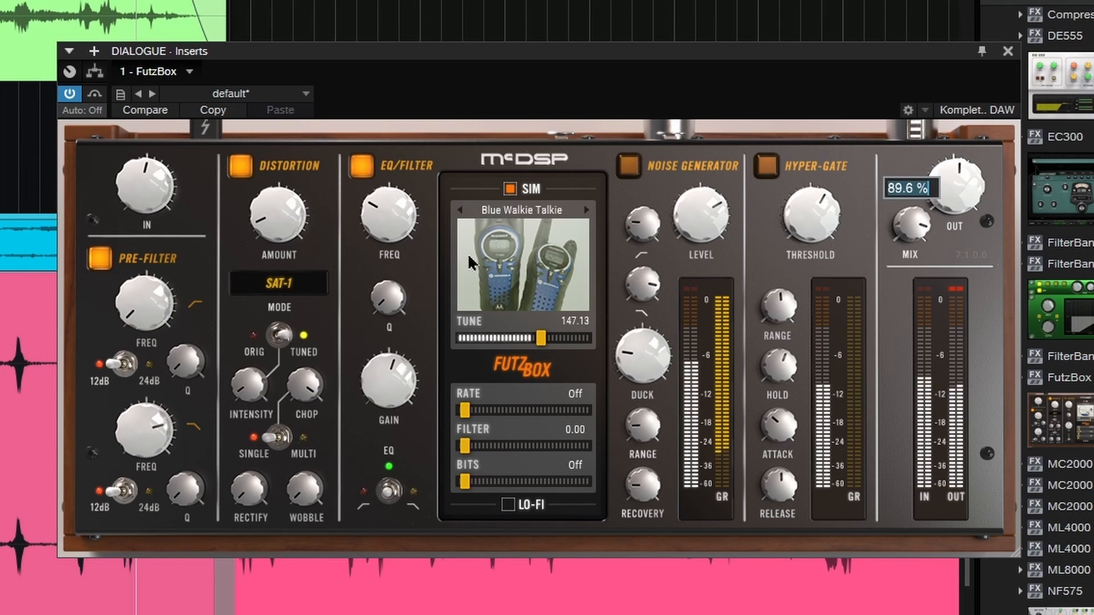
Turn on the Noise Generator, set its level to about -19.5 dB and range to -31.8 dB, and adjust Duck.
{"action": "left_click", "coordinate": [629, 177]}
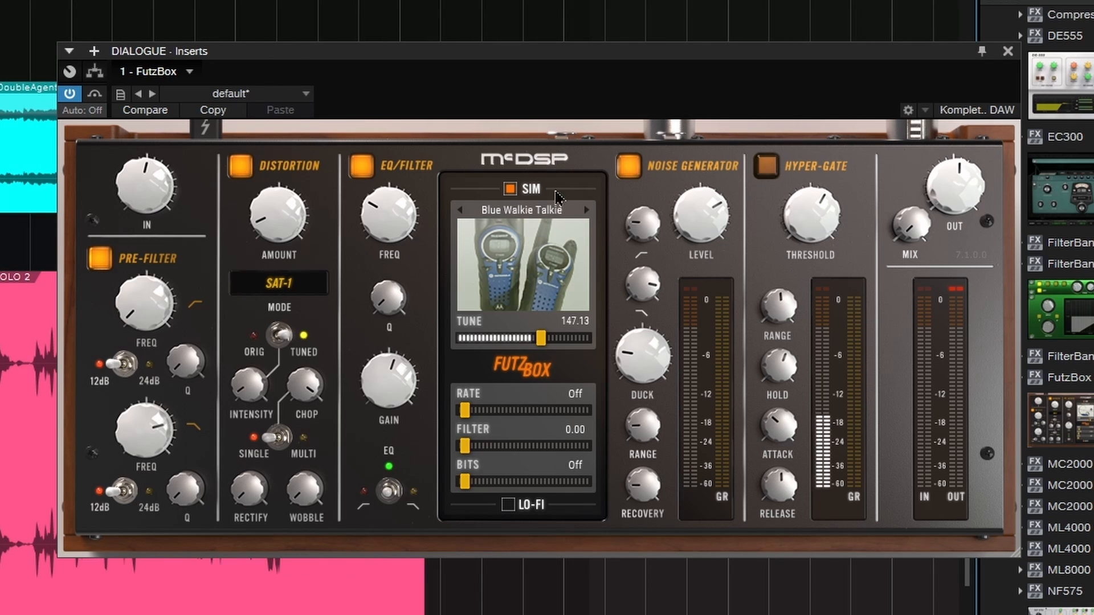
{"action": "left_click_drag", "start_coordinate": [678, 52], "coordinate": [657, 41]}
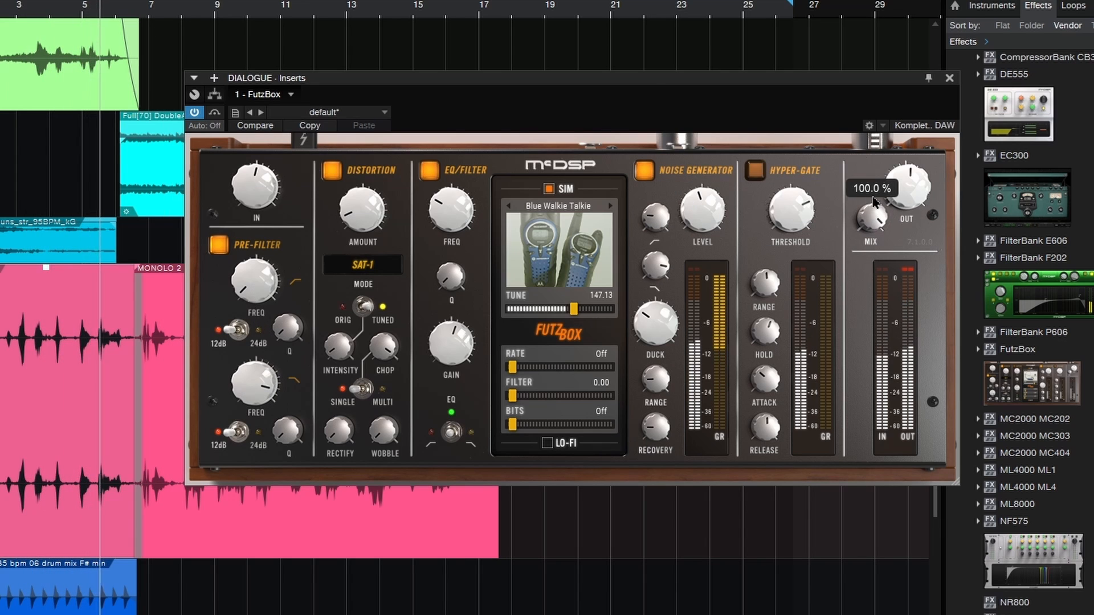
{"action": "left_click_drag", "start_coordinate": [707, 239], "coordinate": [706, 223]}
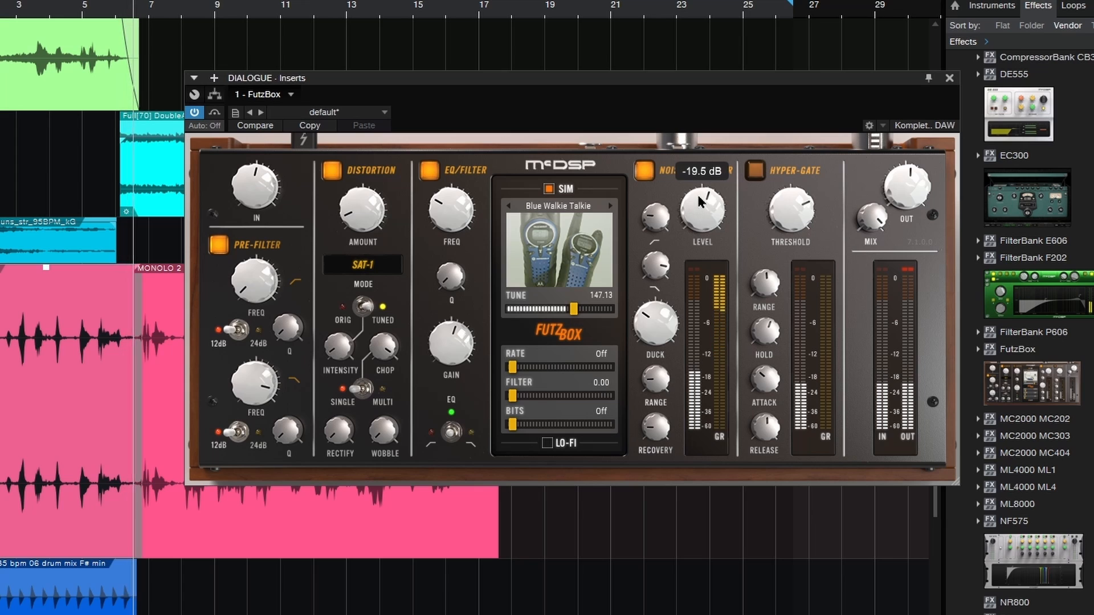
{"action": "left_click_drag", "start_coordinate": [659, 378], "coordinate": [657, 374]}
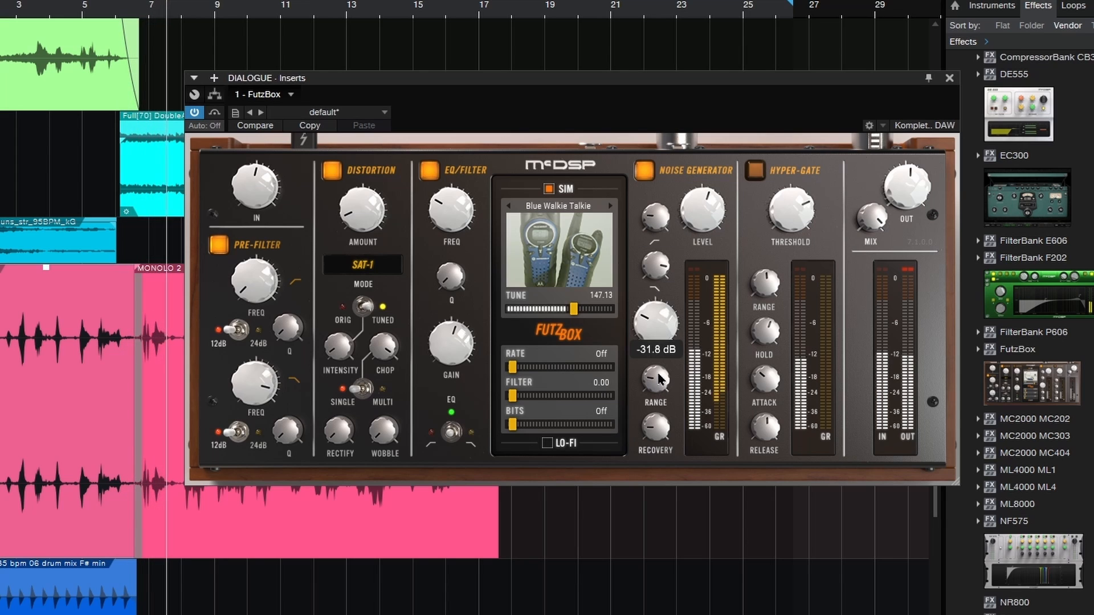
{"action": "left_click_drag", "start_coordinate": [654, 327], "coordinate": [654, 329]}
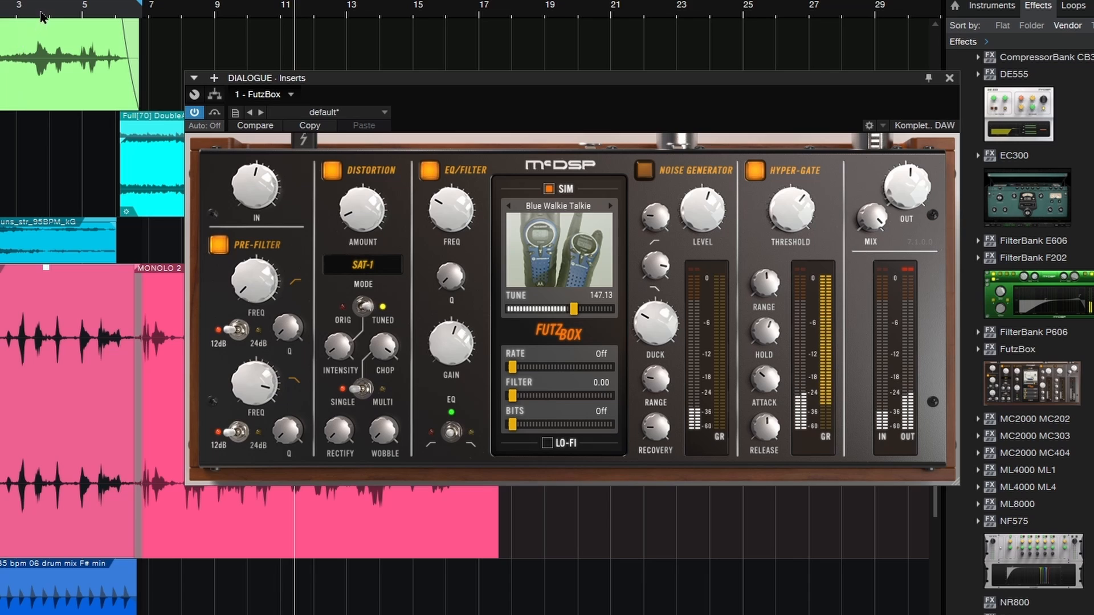
Move the playhead to about bar 3 and extend the loop's end to about bar 22.5.
{"action": "left_click", "coordinate": [16, 8]}
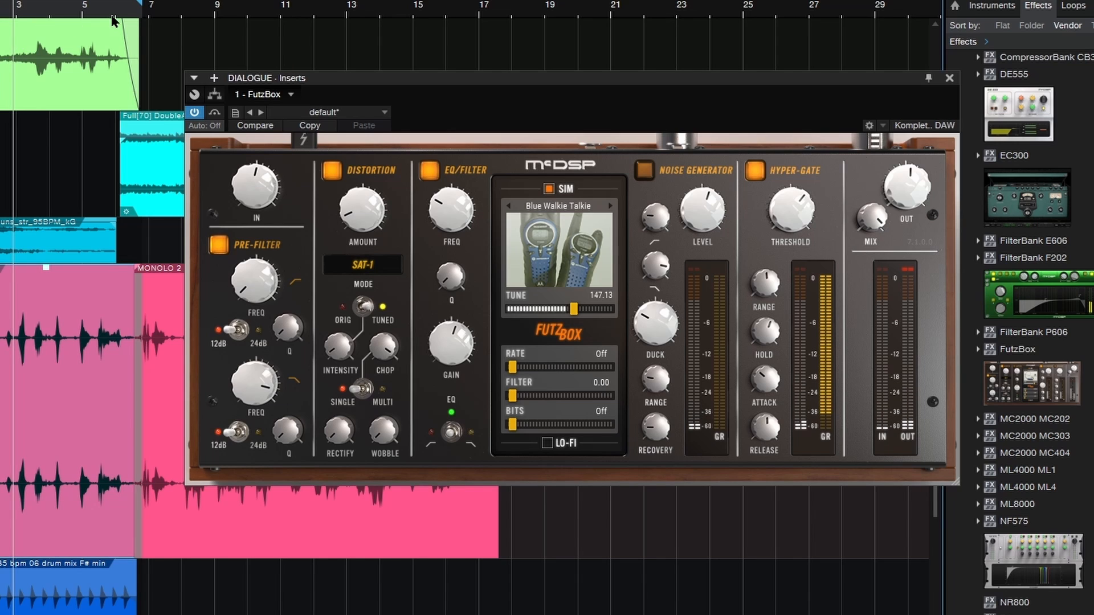
{"action": "left_click_drag", "start_coordinate": [141, 5], "coordinate": [596, 4]}
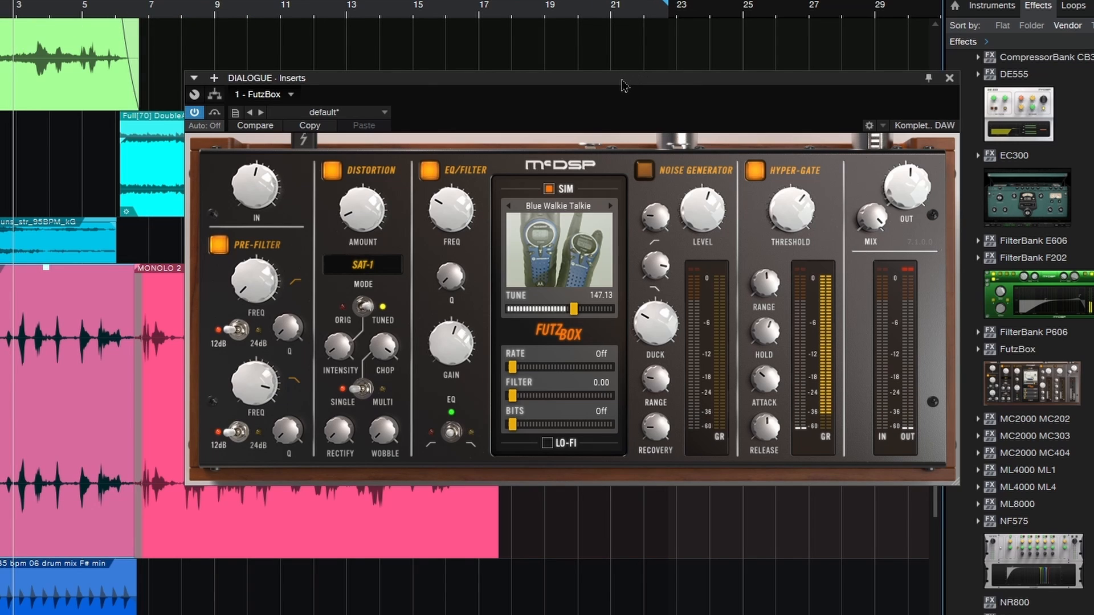
{"action": "left_click_drag", "start_coordinate": [621, 80], "coordinate": [620, 65]}
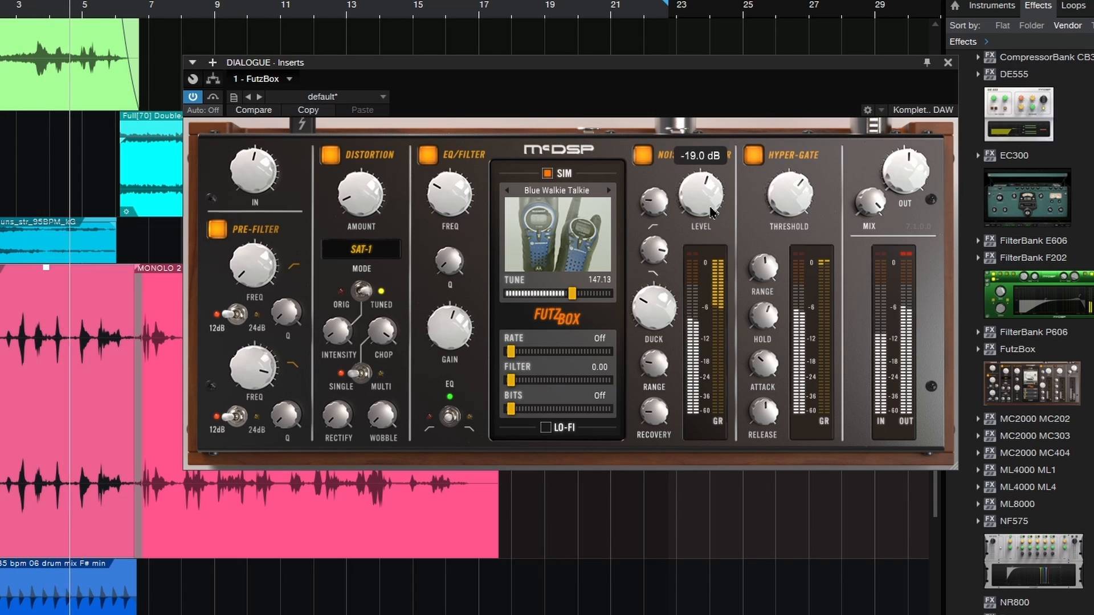
Fine-tune the Noise Generator's Level and Duck amount on the dialogue with the Hyper-Gate active.
{"action": "left_click_drag", "start_coordinate": [704, 198], "coordinate": [705, 195]}
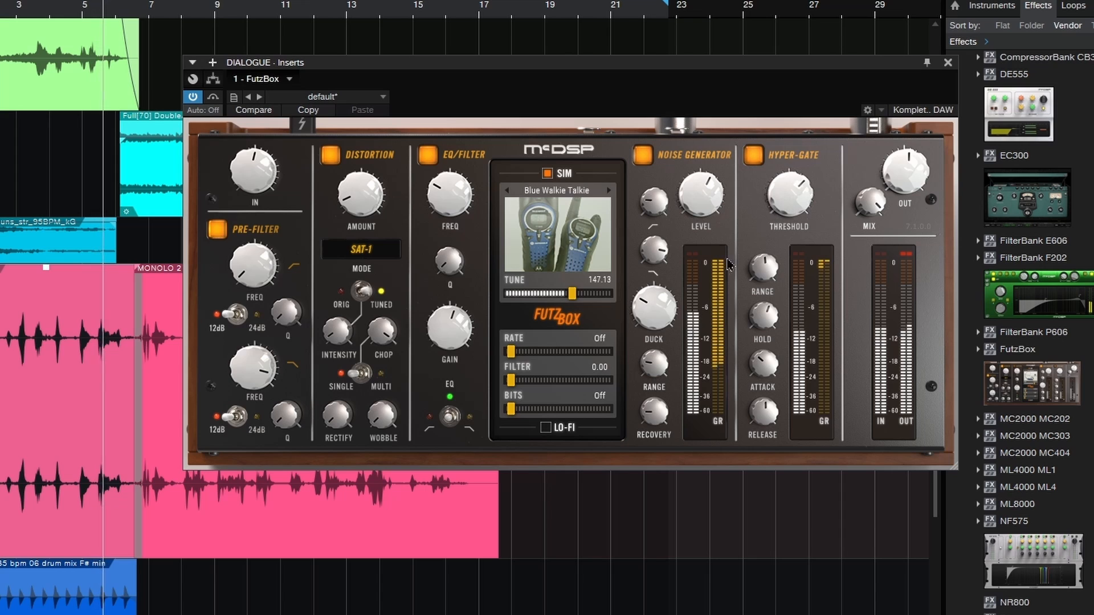
{"action": "mouse_move", "coordinate": [657, 313]}
{"action": "left_click_drag", "start_coordinate": [658, 313], "coordinate": [654, 335]}
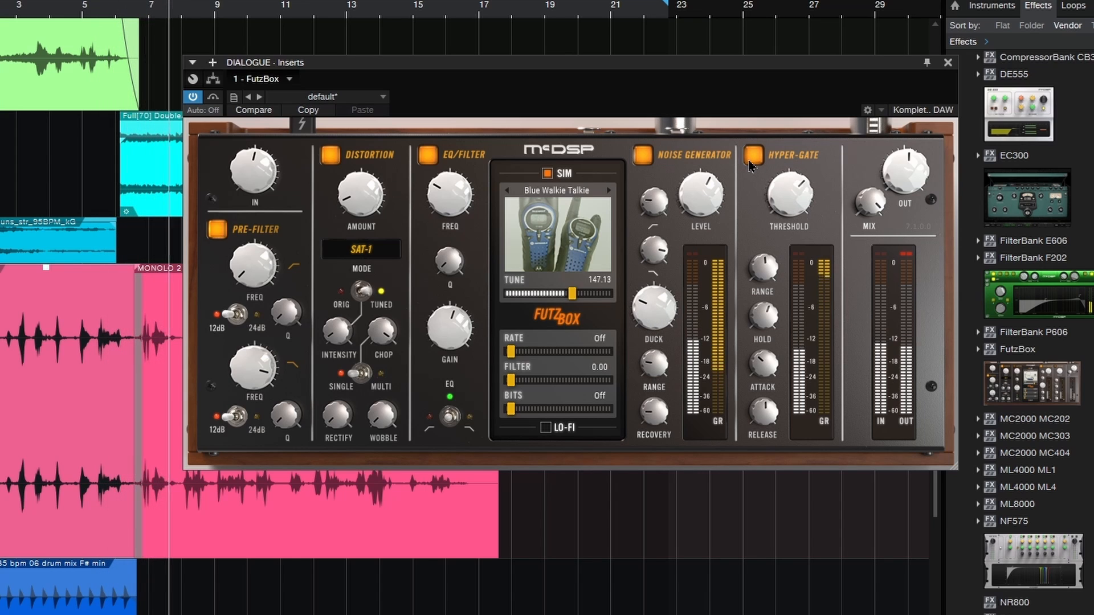
Switch the dialogue's SIM to Cheapo Handset from the Telephones category.
{"action": "left_click", "coordinate": [560, 196]}
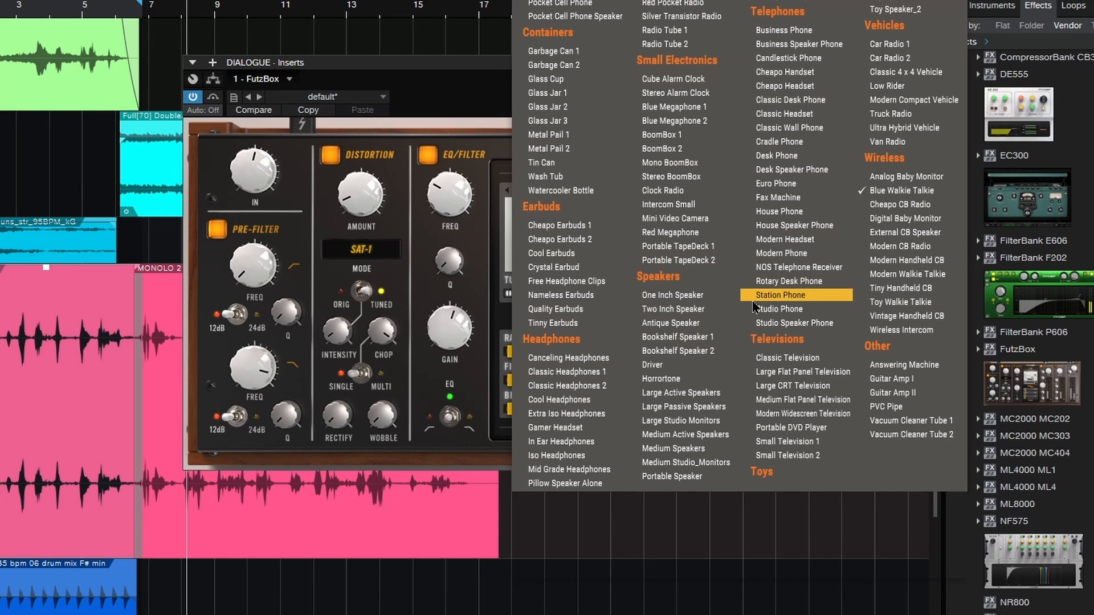
{"action": "scroll", "coordinate": [797, 299], "scroll_direction": "up", "scroll_amount": 2}
{"action": "left_click", "coordinate": [788, 168]}
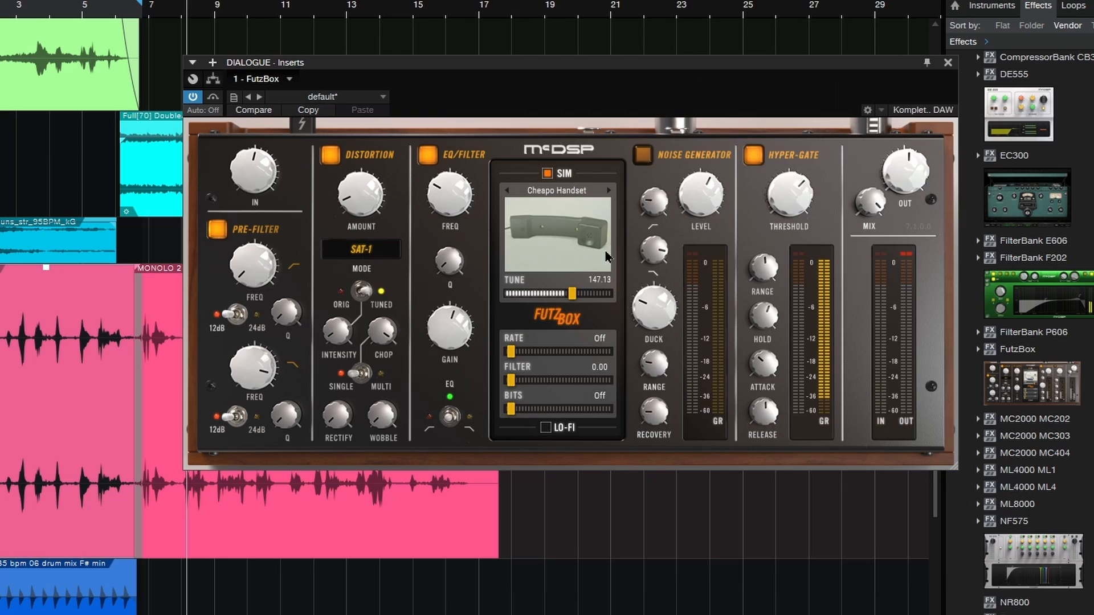
Turn off Pre-Filter, Distortion, EQ/Filter and Hyper-Gate to hear the Cheapo Handset SIM alone.
{"action": "mouse_move", "coordinate": [460, 203]}
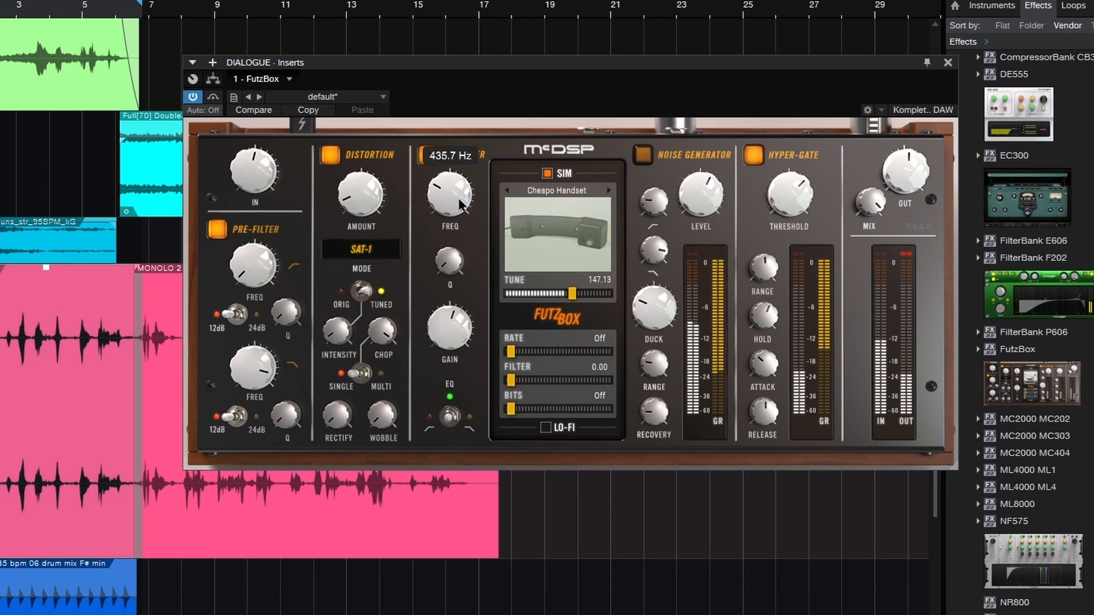
{"action": "mouse_move", "coordinate": [294, 277]}
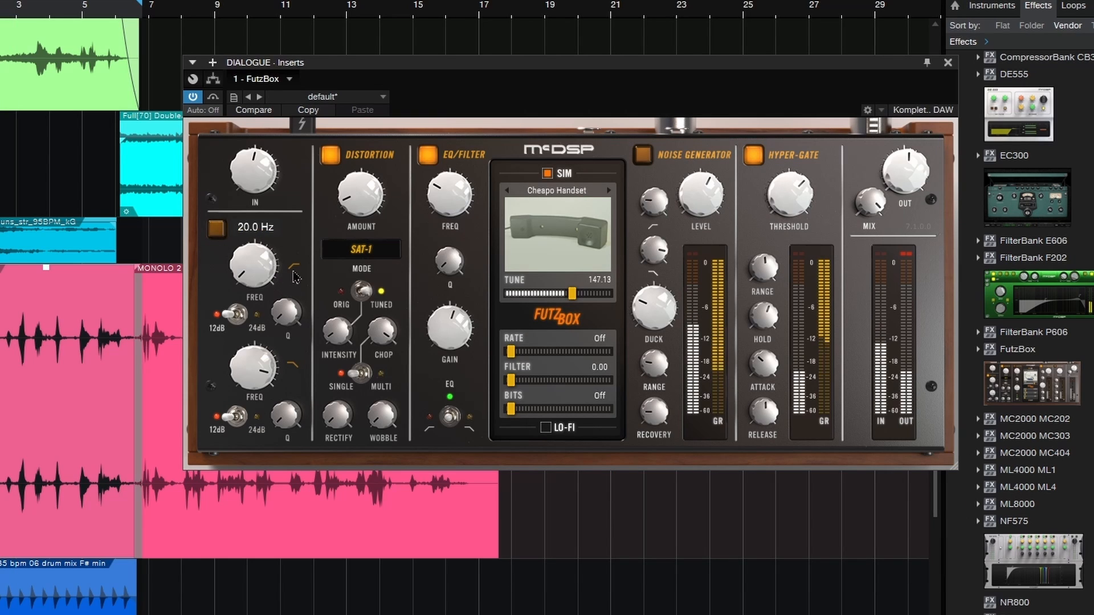
{"action": "left_click", "coordinate": [748, 161]}
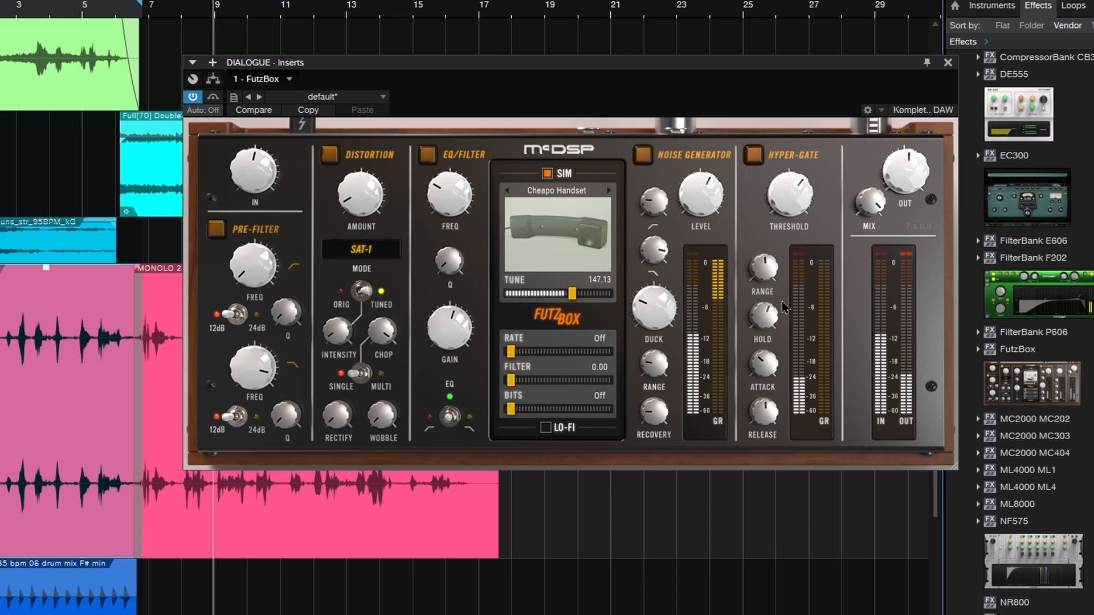
Set the Cheapo Handset's Tune to 171.72 and turn on the Noise Generator with its level at -30.7 dB.
{"action": "left_click_drag", "start_coordinate": [573, 294], "coordinate": [588, 294]}
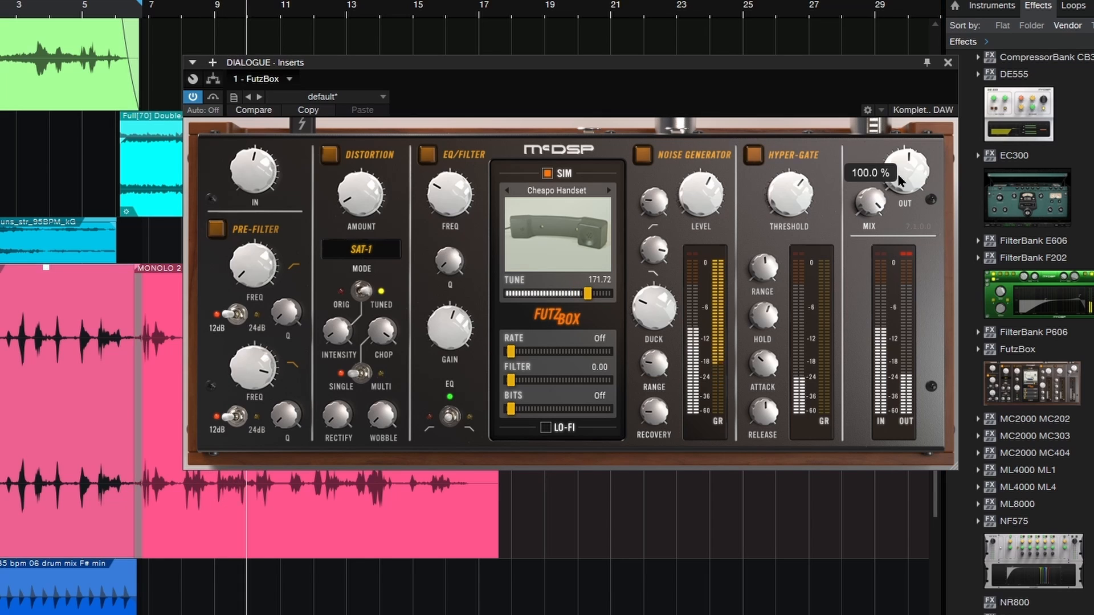
{"action": "left_click_drag", "start_coordinate": [888, 185], "coordinate": [883, 177]}
{"action": "left_click", "coordinate": [643, 154]}
{"action": "mouse_move", "coordinate": [700, 193]}
{"action": "left_mouse_down"}
{"action": "mouse_move", "coordinate": [700, 237]}
{"action": "mouse_move", "coordinate": [691, 196]}
{"action": "left_mouse_up"}
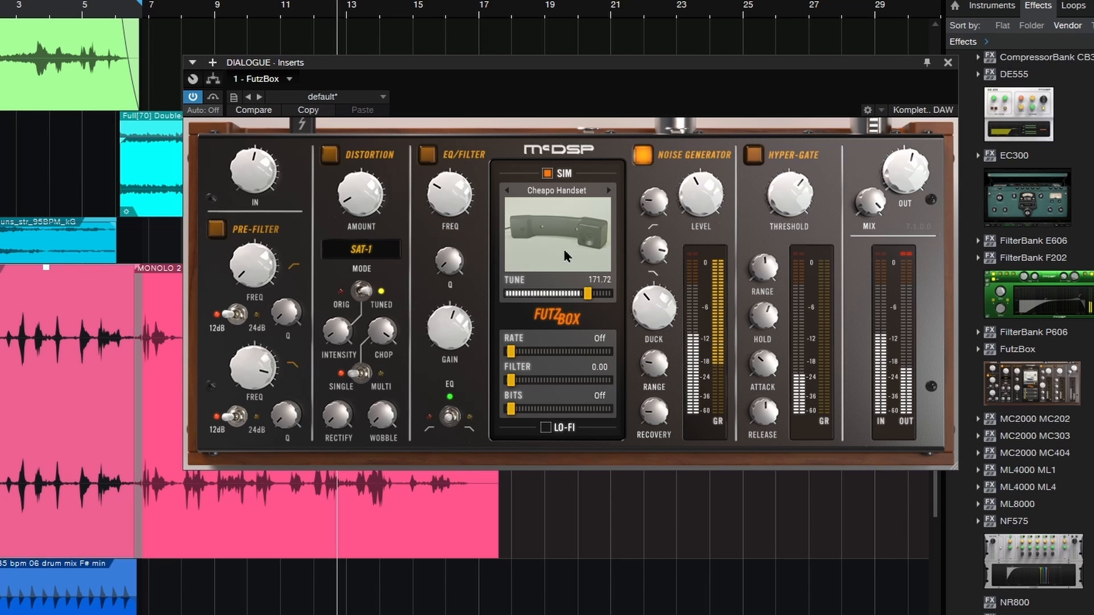
Audition the Bookshelf Speaker 2 SIM on the dialogue, playing from about bar 8.
{"action": "left_click", "coordinate": [557, 197]}
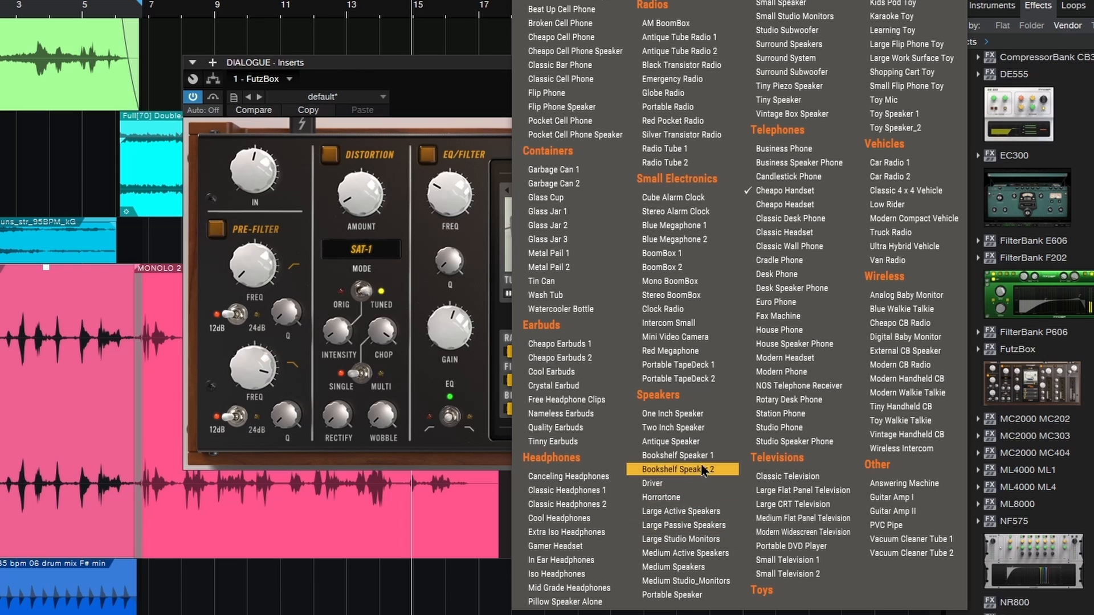
{"action": "left_click", "coordinate": [678, 469]}
{"action": "left_click", "coordinate": [177, 11]}
{"action": "mouse_move", "coordinate": [692, 200]}
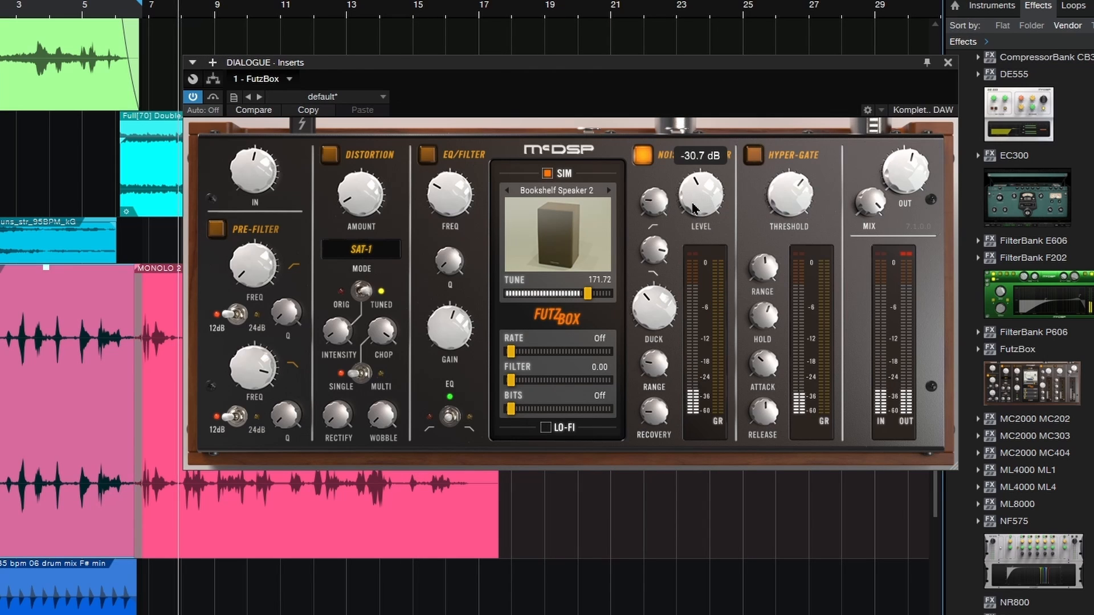
Switch the SIM to Rotary Desk Phone, replay the dialogue from about bar 7.5 and adjust the noise level.
{"action": "left_click", "coordinate": [558, 190]}
{"action": "left_click", "coordinate": [786, 121]}
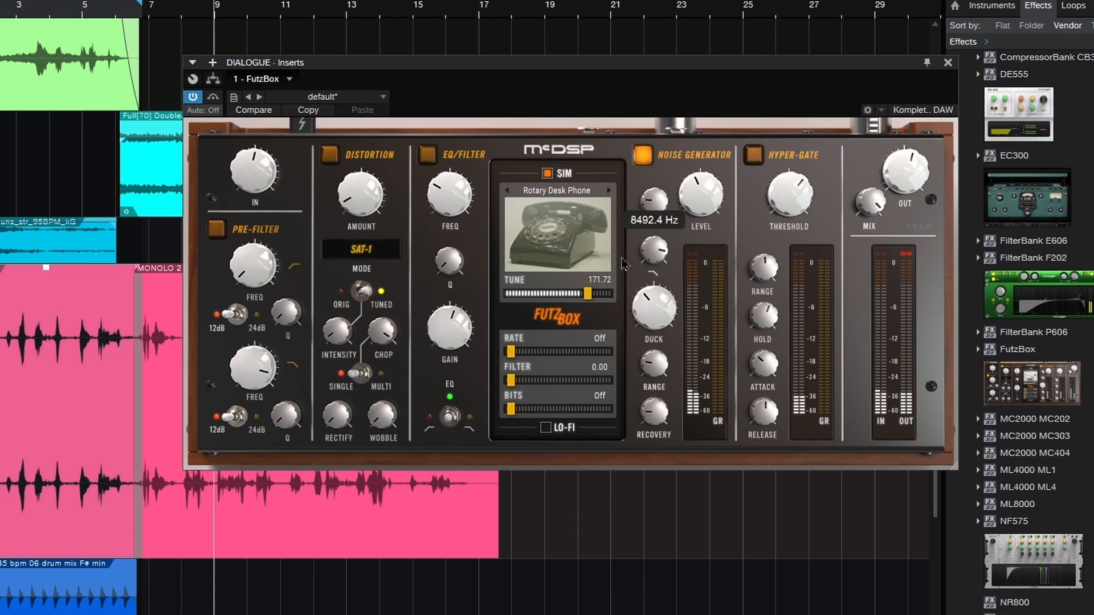
{"action": "left_click", "coordinate": [166, 11]}
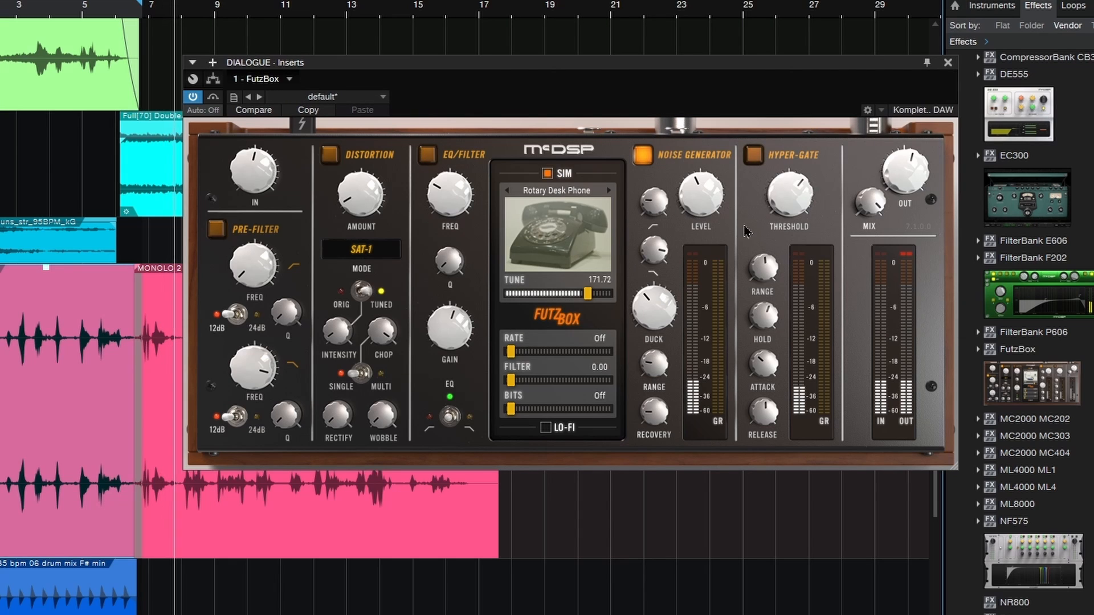
{"action": "left_click_drag", "start_coordinate": [696, 199], "coordinate": [701, 227]}
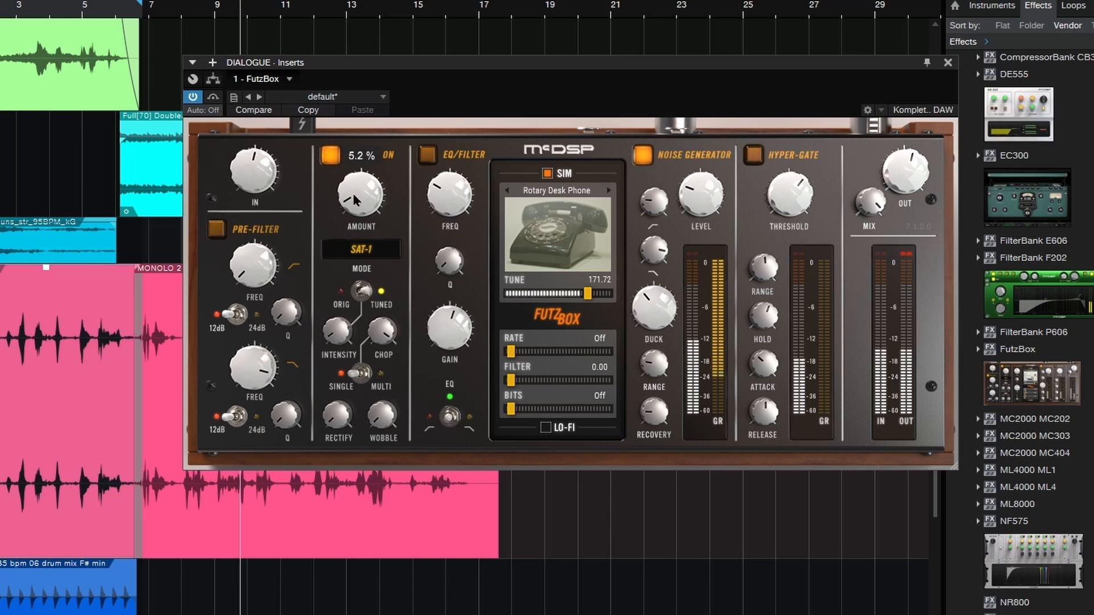
Turn on Distortion with the NUKE type and adjust the Rotary Desk Phone's Tune.
{"action": "left_click", "coordinate": [361, 249]}
{"action": "left_click", "coordinate": [365, 379]}
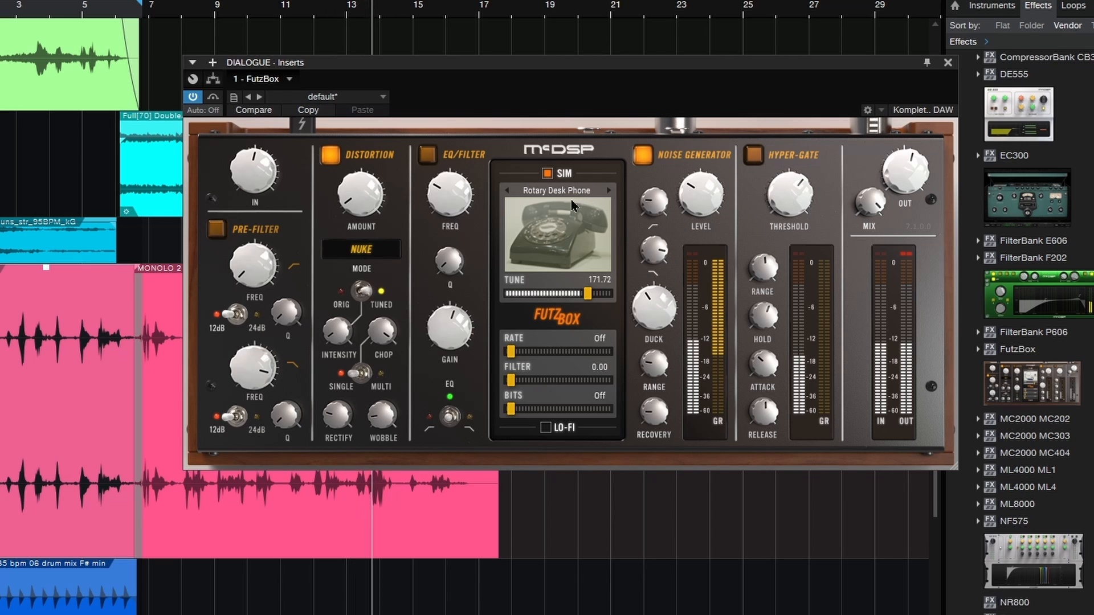
{"action": "left_click_drag", "start_coordinate": [582, 300], "coordinate": [574, 301]}
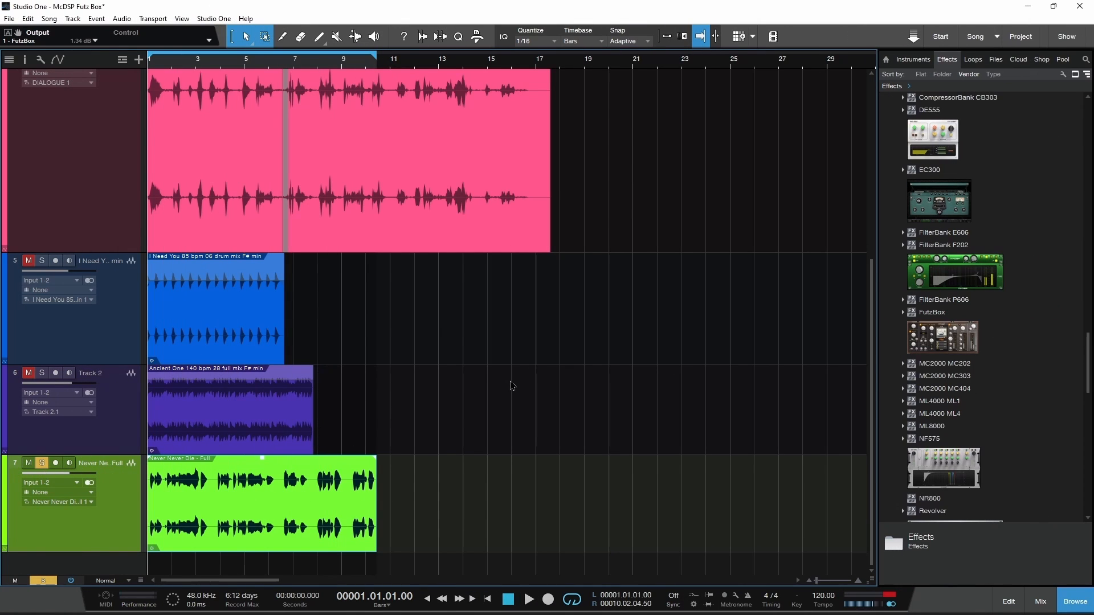
Open FutzBox on the soloed Never Never Die - Full track and play it with the plug-in bypassed.
{"action": "key", "text": "F11"}
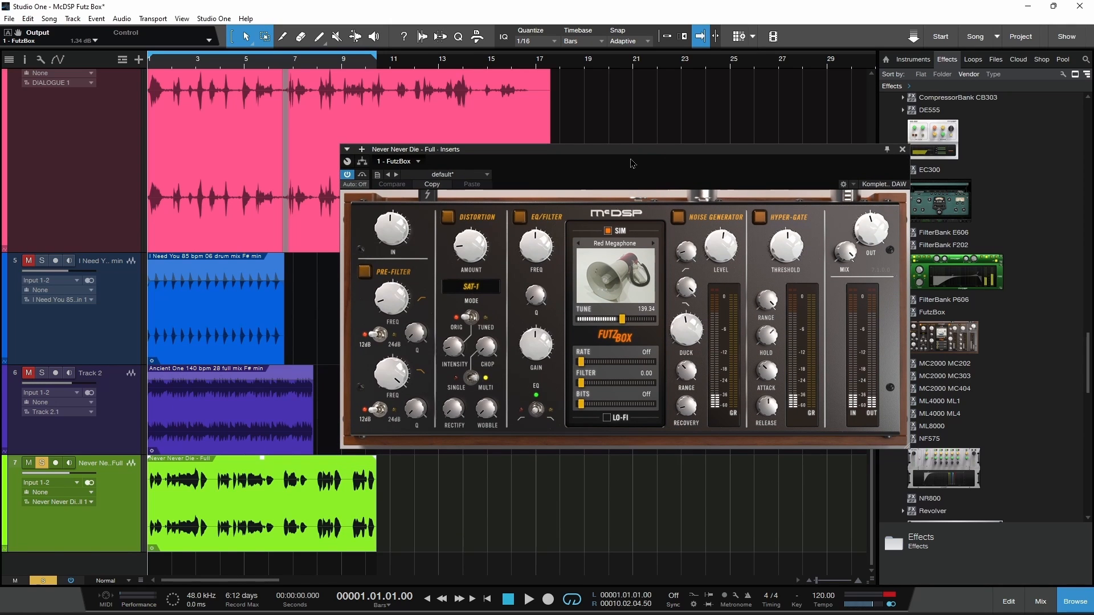
{"action": "left_click_drag", "start_coordinate": [643, 150], "coordinate": [622, 137]}
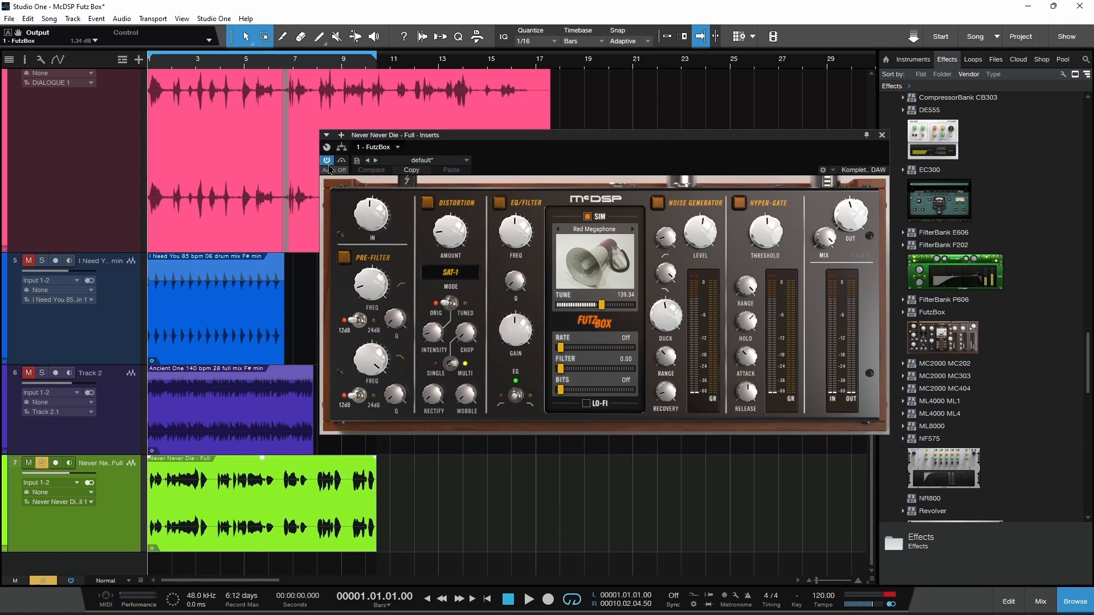
{"action": "key", "text": "space"}
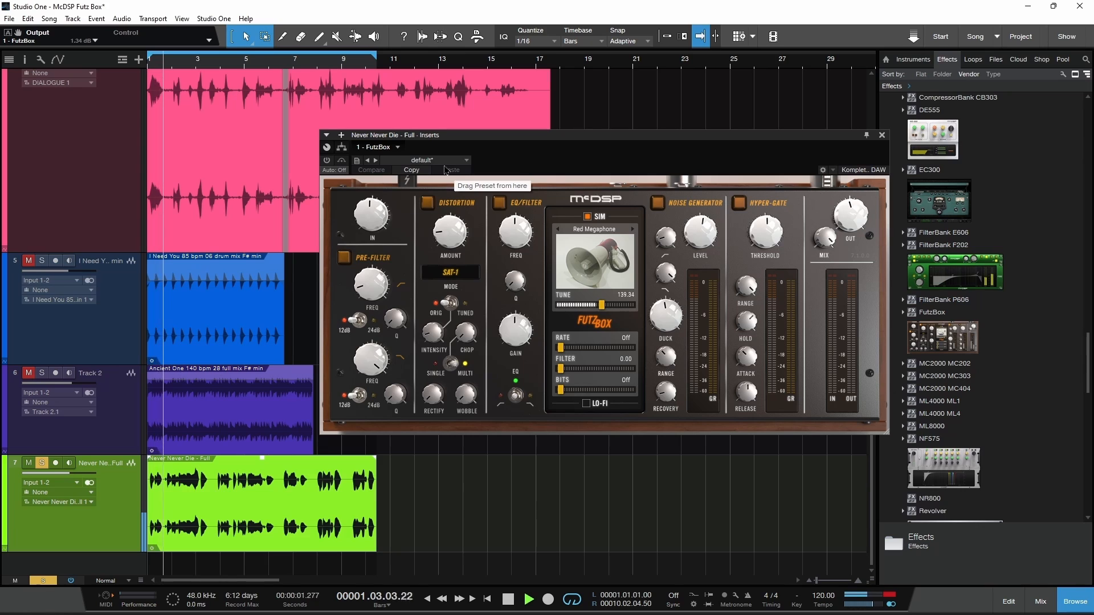
{"action": "key", "text": "space"}
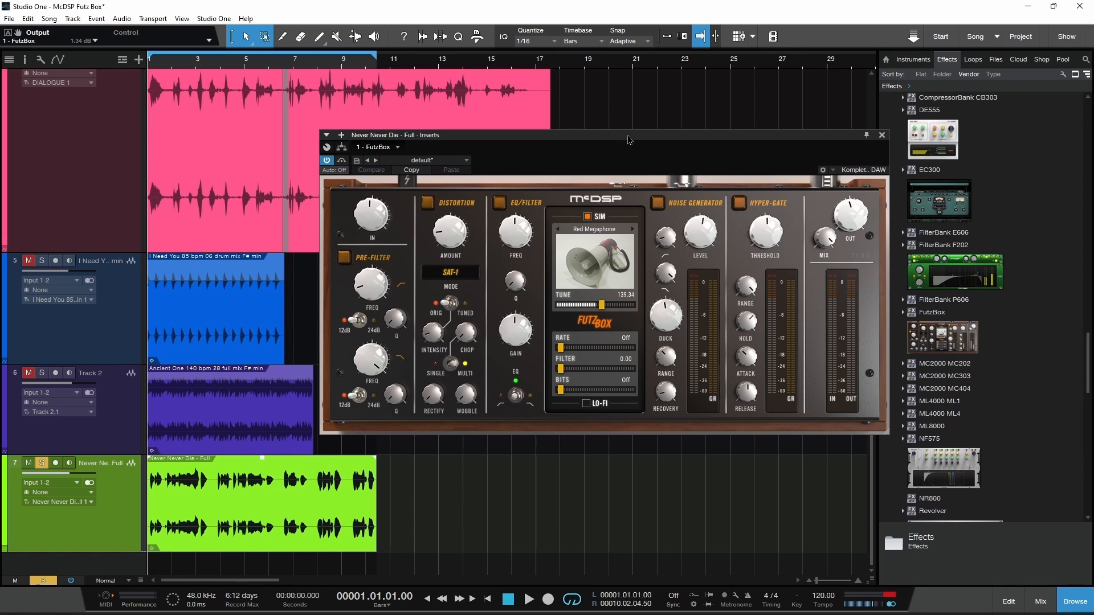
Play the track with FutzBox active on the Red Megaphone SIM and set Tune to 147.95.
{"action": "left_click_drag", "start_coordinate": [629, 140], "coordinate": [594, 122]}
{"action": "key", "text": "space"}
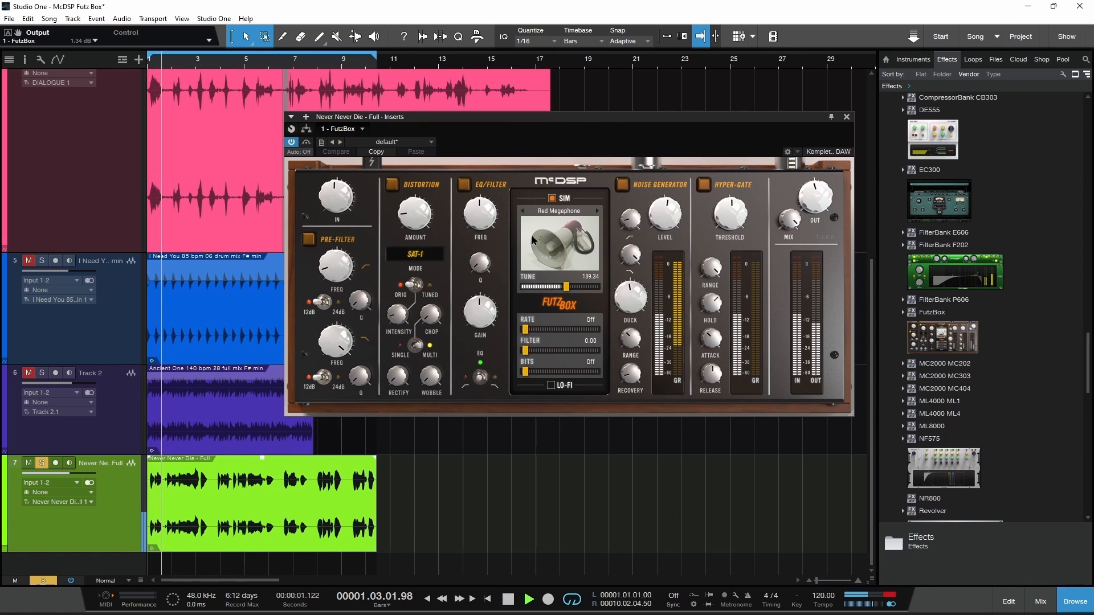
{"action": "left_click_drag", "start_coordinate": [567, 287], "coordinate": [570, 286]}
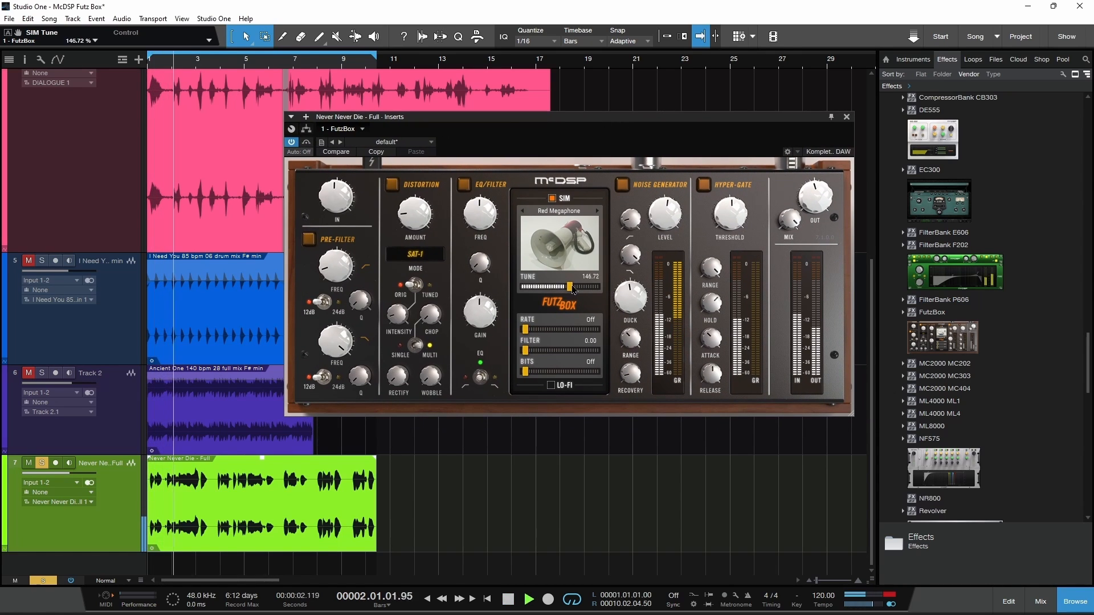
Turn on the Noise Generator for the Never Never Die track and set its level to -28.8 dB.
{"action": "left_click", "coordinate": [622, 185]}
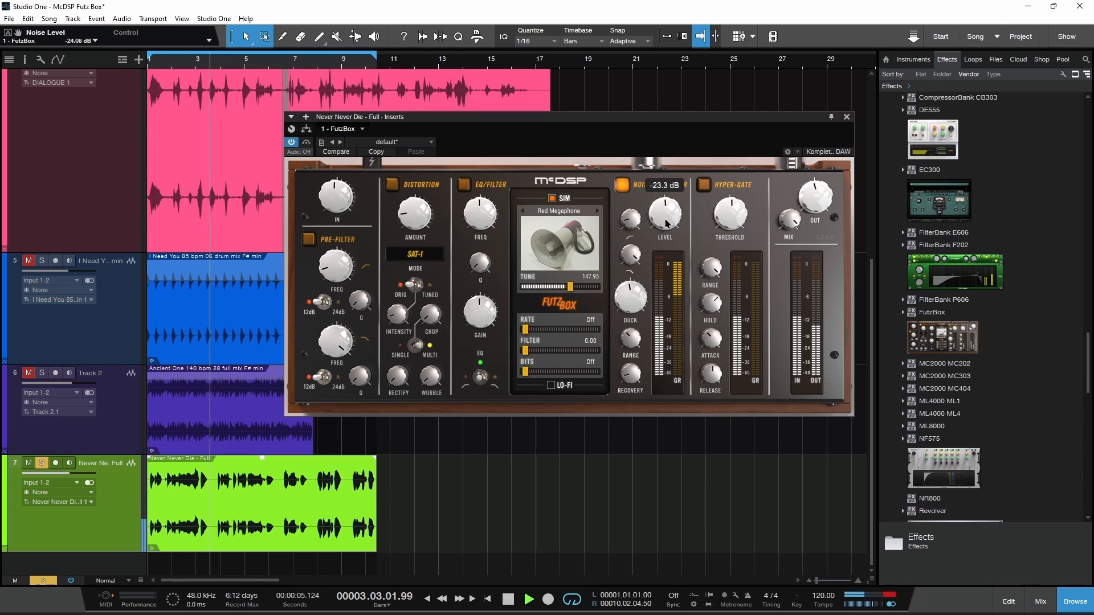
{"action": "scroll", "coordinate": [667, 223], "scroll_direction": "down", "scroll_amount": 5}
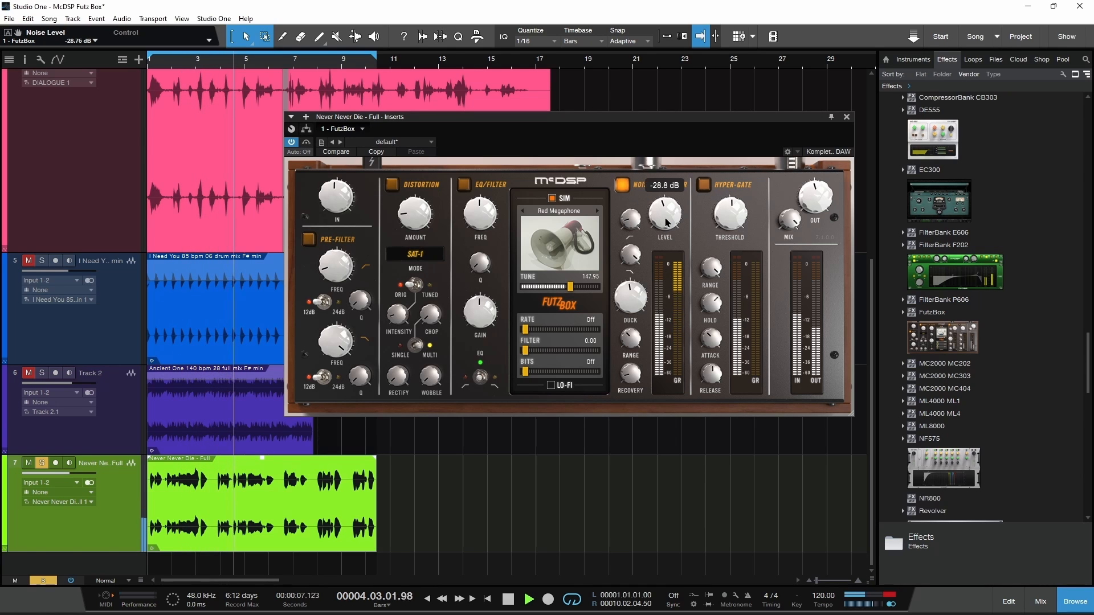
Turn on Distortion with the SAT-1 type for the Never Never Die track and adjust its Amount while playing.
{"action": "left_click", "coordinate": [392, 184]}
{"action": "left_click_drag", "start_coordinate": [416, 220], "coordinate": [418, 274]}
{"action": "mouse_move", "coordinate": [401, 323]}
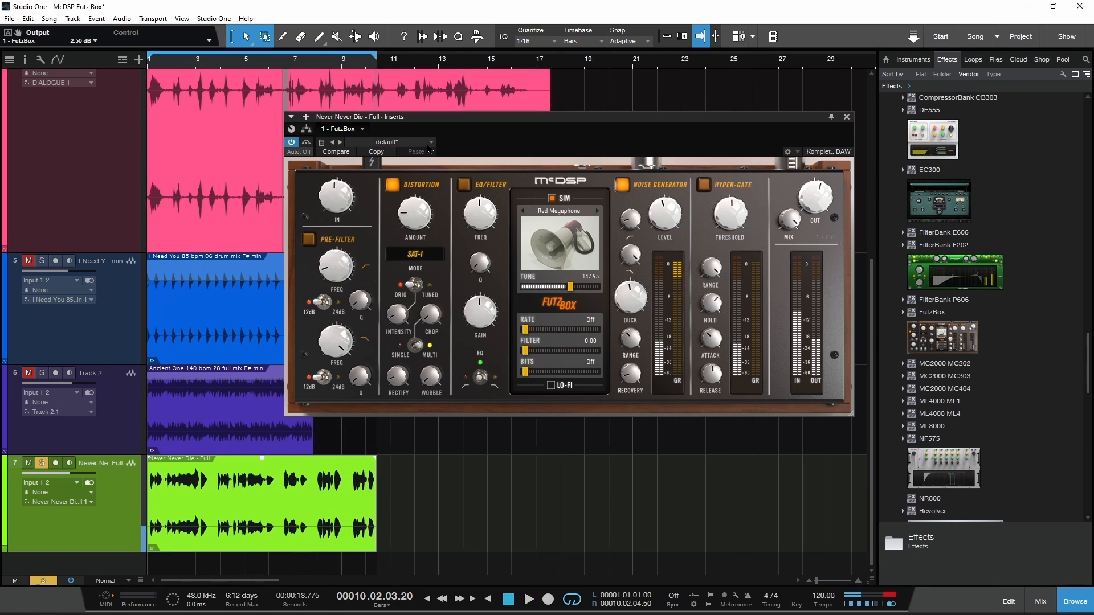
Load the Desktop PC preset in FutzBox on the Never Never Die track and play the track.
{"action": "left_click", "coordinate": [390, 141]}
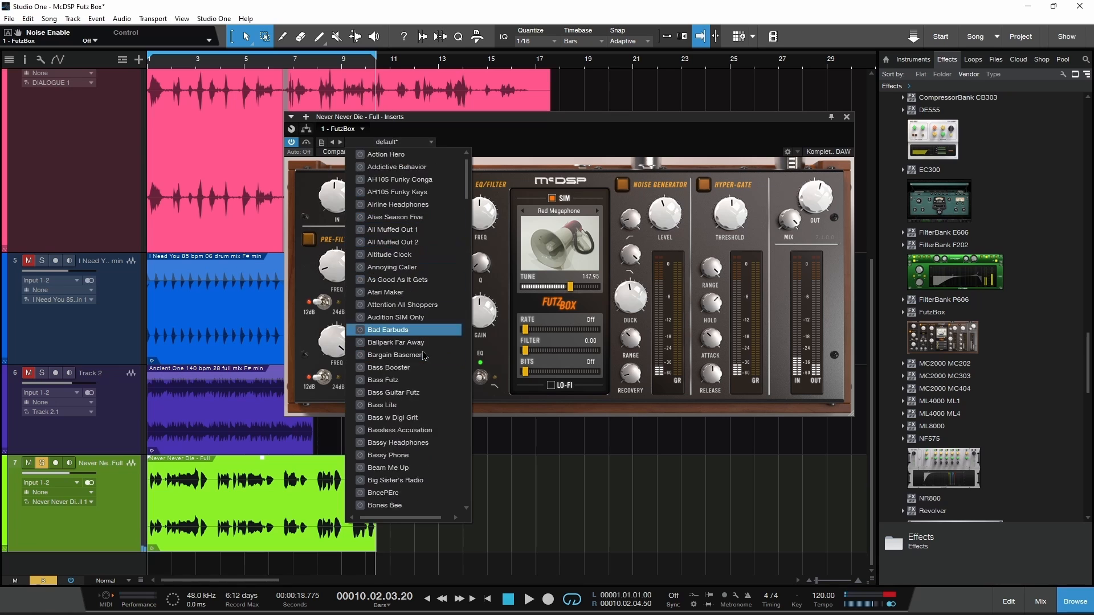
{"action": "scroll", "coordinate": [427, 319], "scroll_direction": "down", "scroll_amount": 3}
{"action": "scroll", "coordinate": [427, 352], "scroll_direction": "down", "scroll_amount": 7}
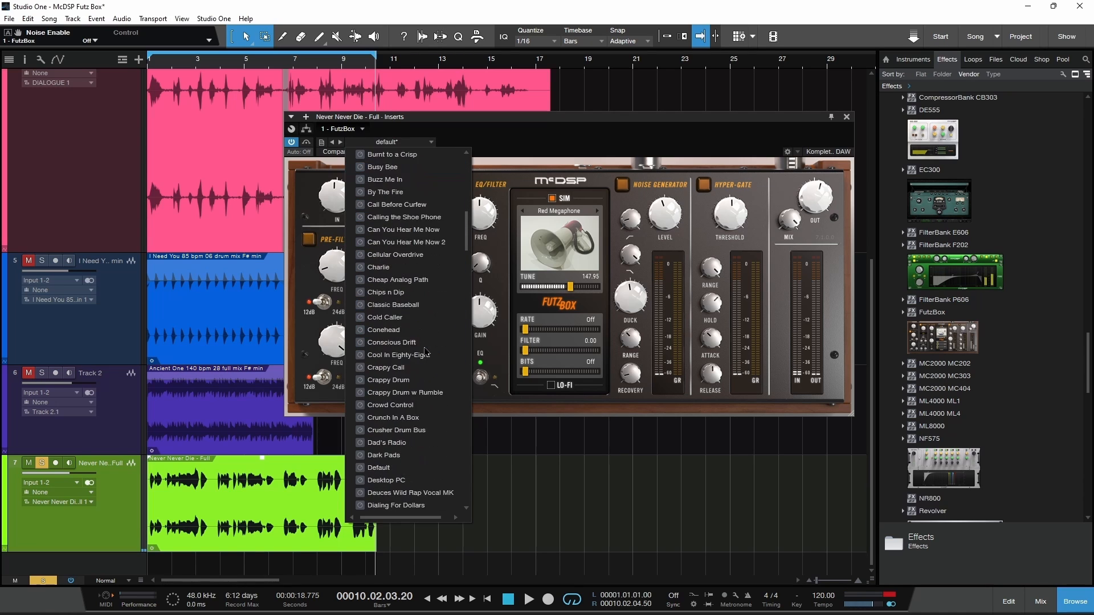
{"action": "left_click", "coordinate": [419, 355]}
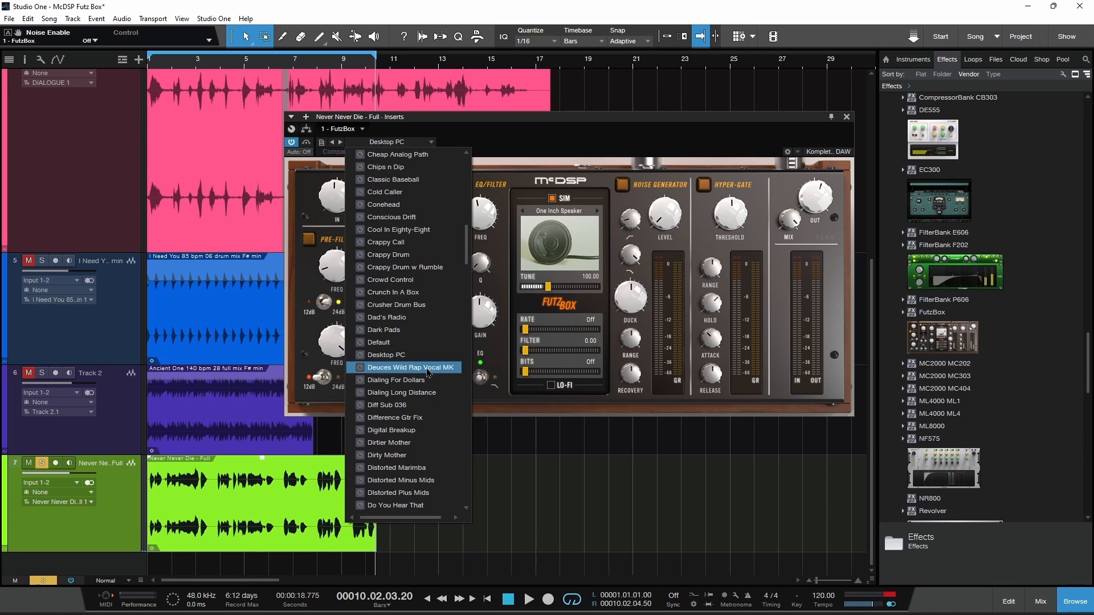
{"action": "left_click", "coordinate": [608, 137]}
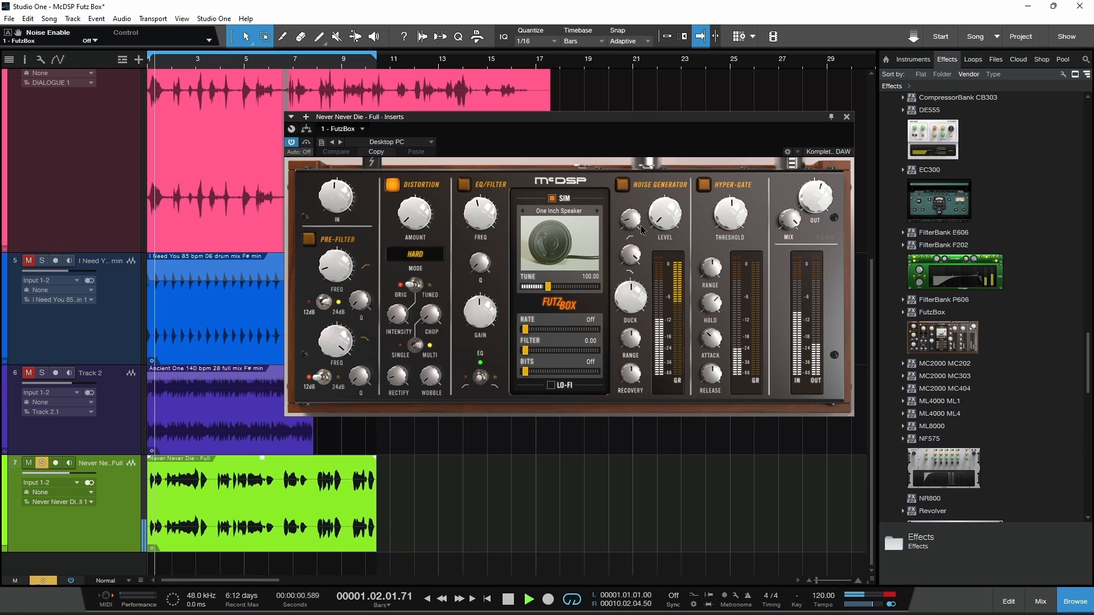
Set the Desktop PC preset's output to 4.5 dB, adjust the Distortion Amount and set the SIM Tune to 117.21.
{"action": "left_click_drag", "start_coordinate": [812, 201], "coordinate": [810, 194]}
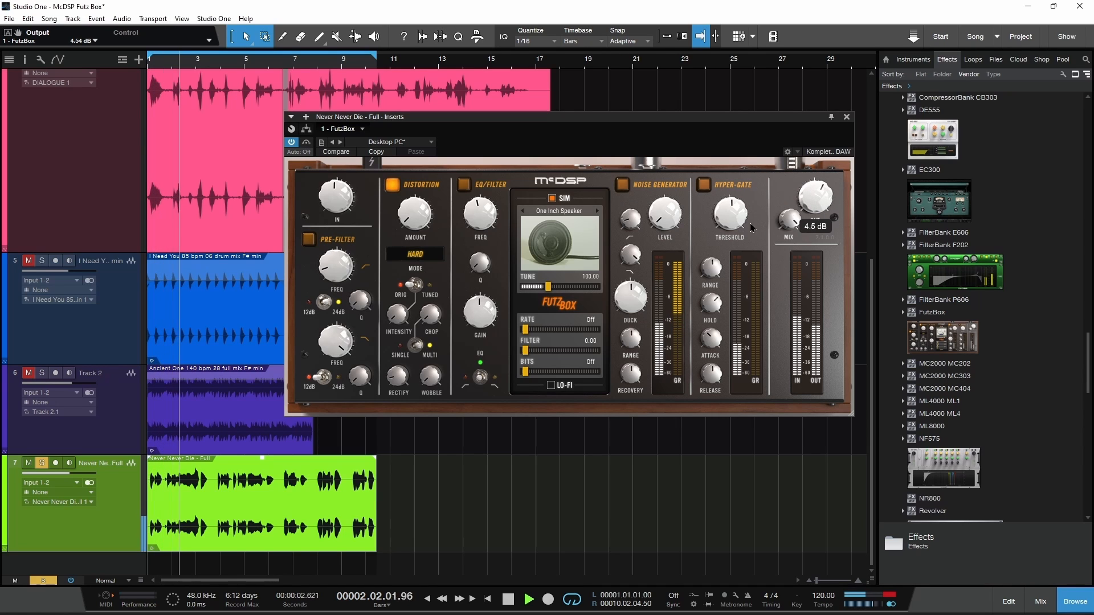
{"action": "left_click_drag", "start_coordinate": [418, 220], "coordinate": [420, 215]}
{"action": "left_click_drag", "start_coordinate": [547, 287], "coordinate": [556, 287]}
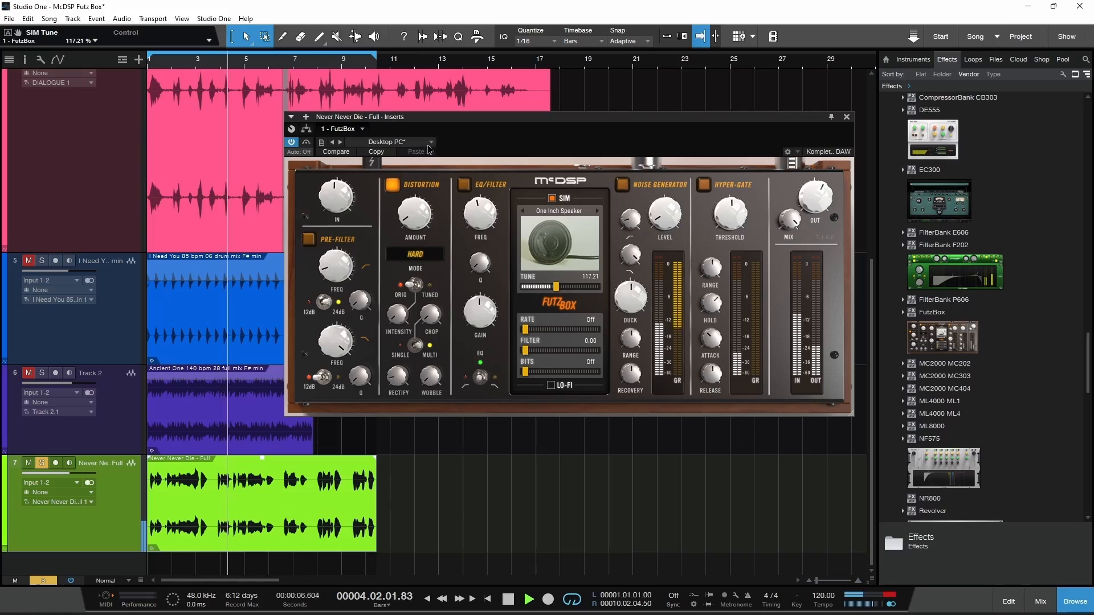
Audition the presets Talk Me Back, SMB 808, Think Knockoff, Prank Caller and Reference Headphones 2 on the playing track.
{"action": "left_click", "coordinate": [401, 141]}
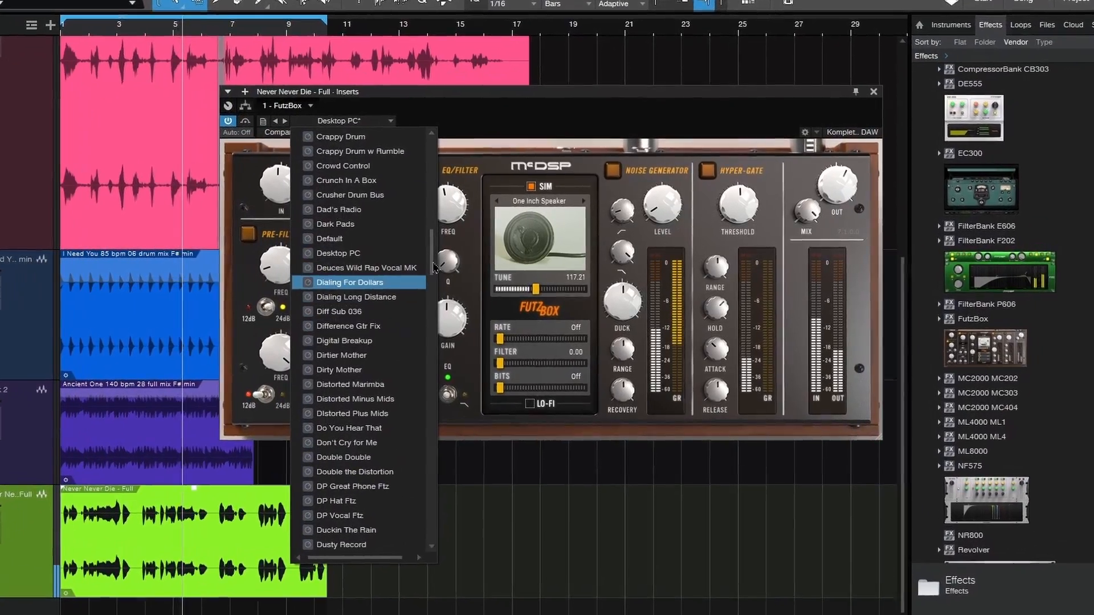
{"action": "left_click_drag", "start_coordinate": [445, 254], "coordinate": [447, 476]}
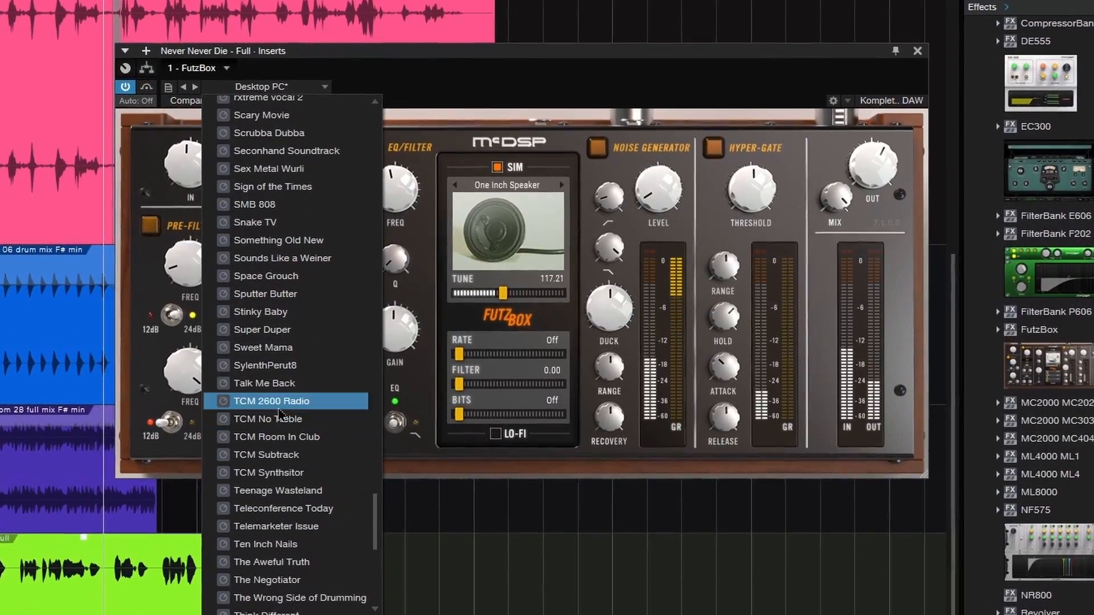
{"action": "left_click", "coordinate": [285, 378]}
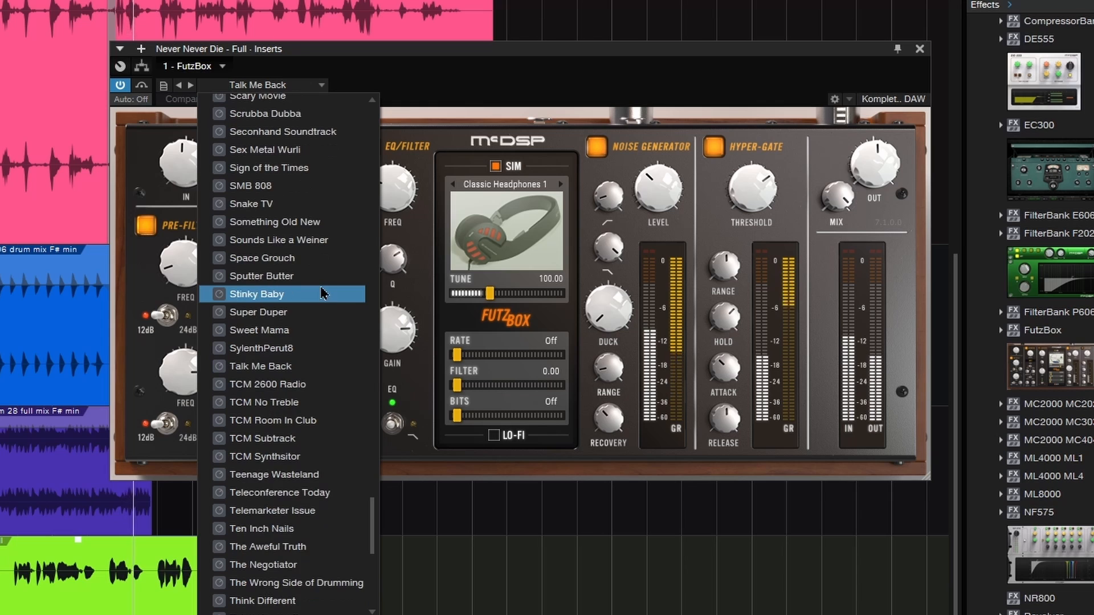
{"action": "left_click", "coordinate": [274, 203]}
{"action": "scroll", "coordinate": [293, 382], "scroll_direction": "down", "scroll_amount": 5}
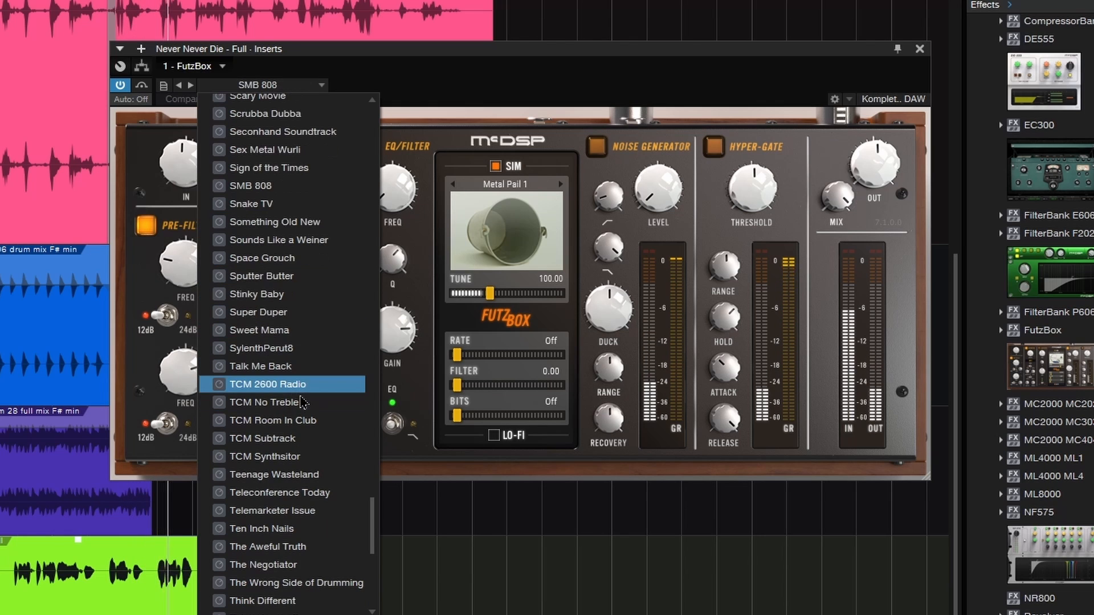
{"action": "left_click", "coordinate": [304, 548]}
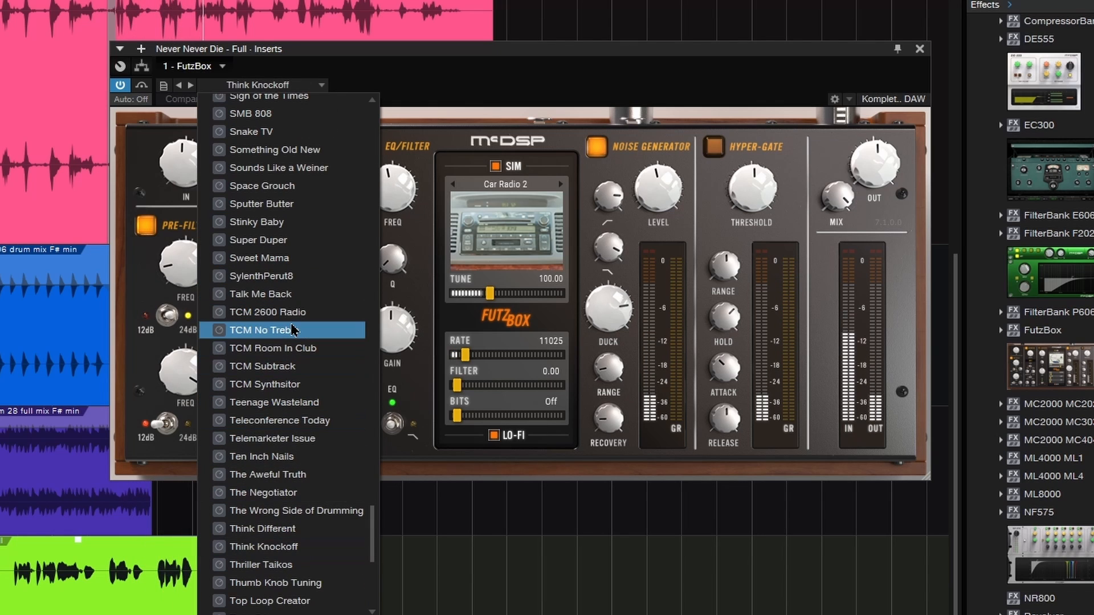
{"action": "scroll", "coordinate": [293, 330], "scroll_direction": "up", "scroll_amount": 7}
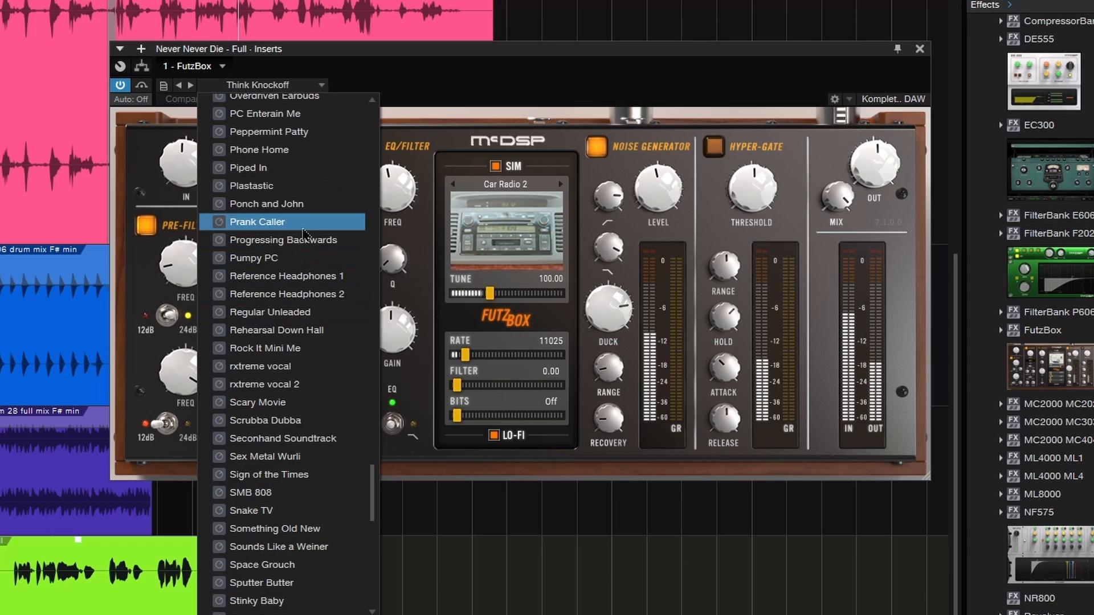
{"action": "left_click", "coordinate": [290, 222]}
{"action": "scroll", "coordinate": [294, 320], "scroll_direction": "up", "scroll_amount": 1}
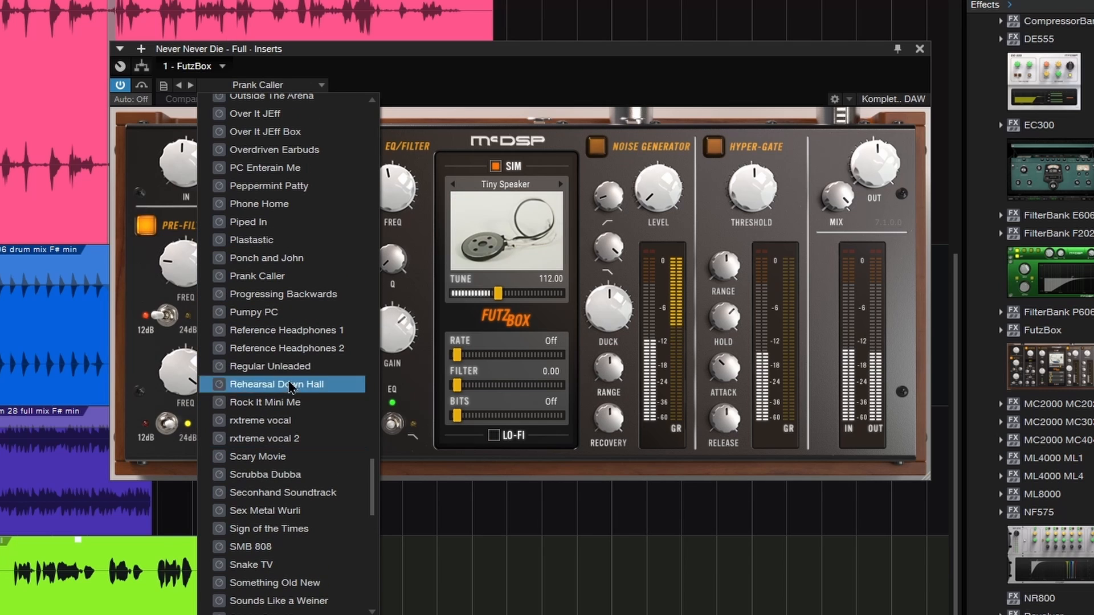
{"action": "left_click", "coordinate": [302, 348]}
{"action": "scroll", "coordinate": [331, 353], "scroll_direction": "up", "scroll_amount": 1}
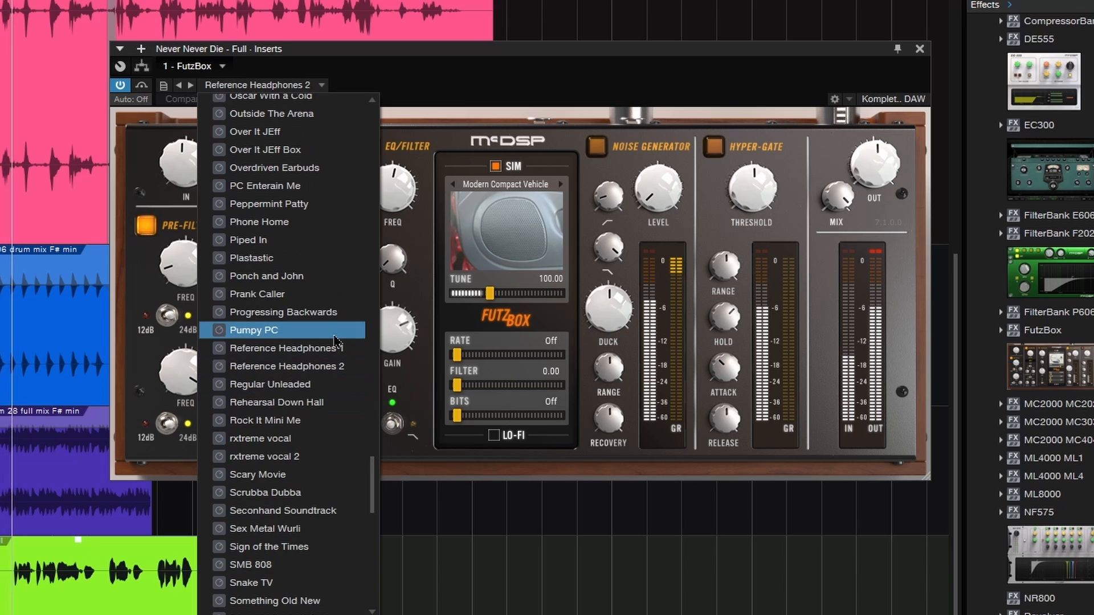
Load the Over It JEff Box preset and adjust the plug-in's output level.
{"action": "left_click", "coordinate": [296, 149]}
{"action": "left_click", "coordinate": [333, 319]}
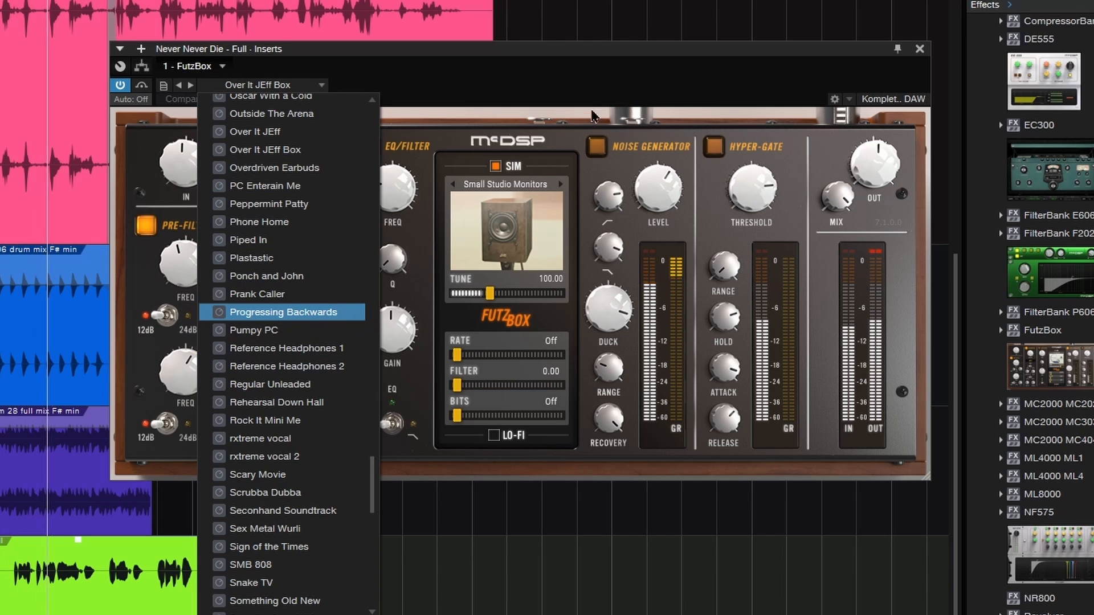
{"action": "left_click", "coordinate": [867, 142]}
{"action": "left_click_drag", "start_coordinate": [881, 148], "coordinate": [883, 153]}
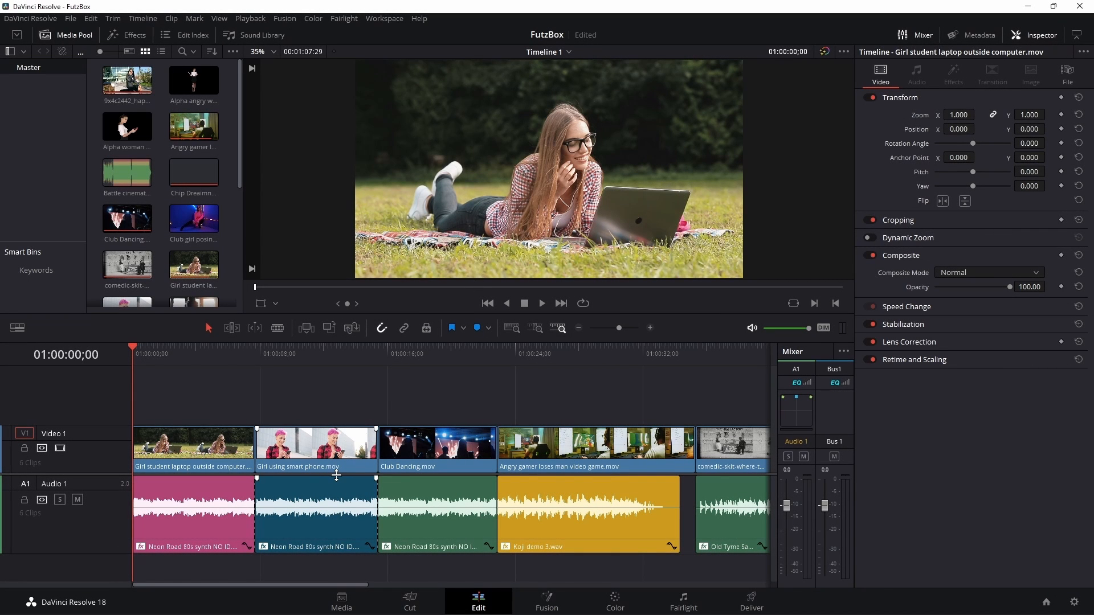
Switch to DaVinci Resolve, show the audio effects of the first Neon Road 80s synth clip and play from 01:00:04:06.
{"action": "left_click", "coordinate": [221, 531]}
{"action": "left_click", "coordinate": [954, 75]}
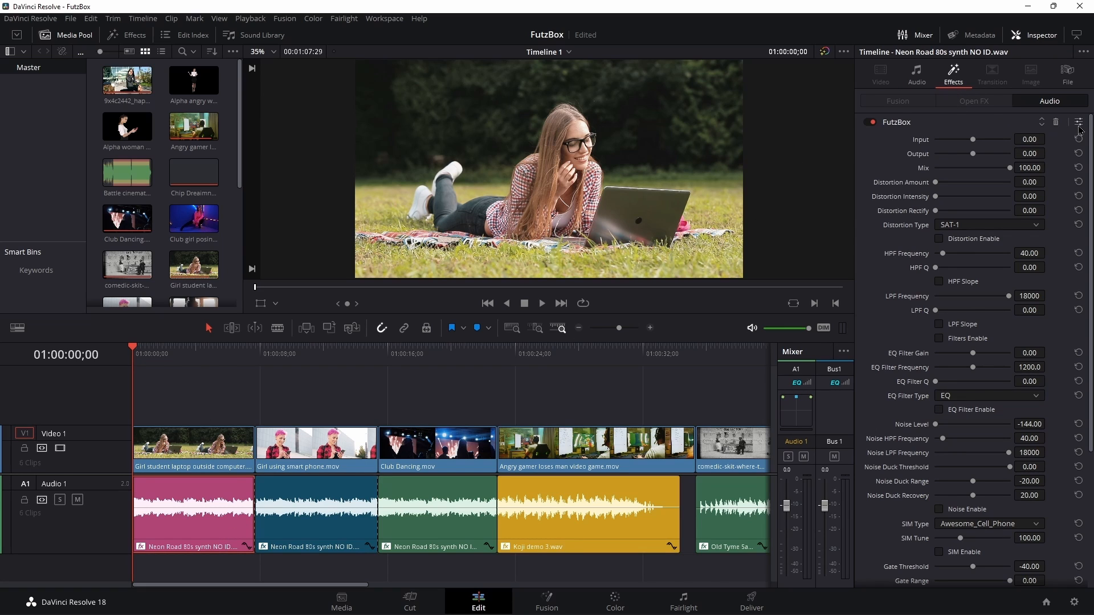
{"action": "left_click_drag", "start_coordinate": [153, 359], "coordinate": [209, 384]}
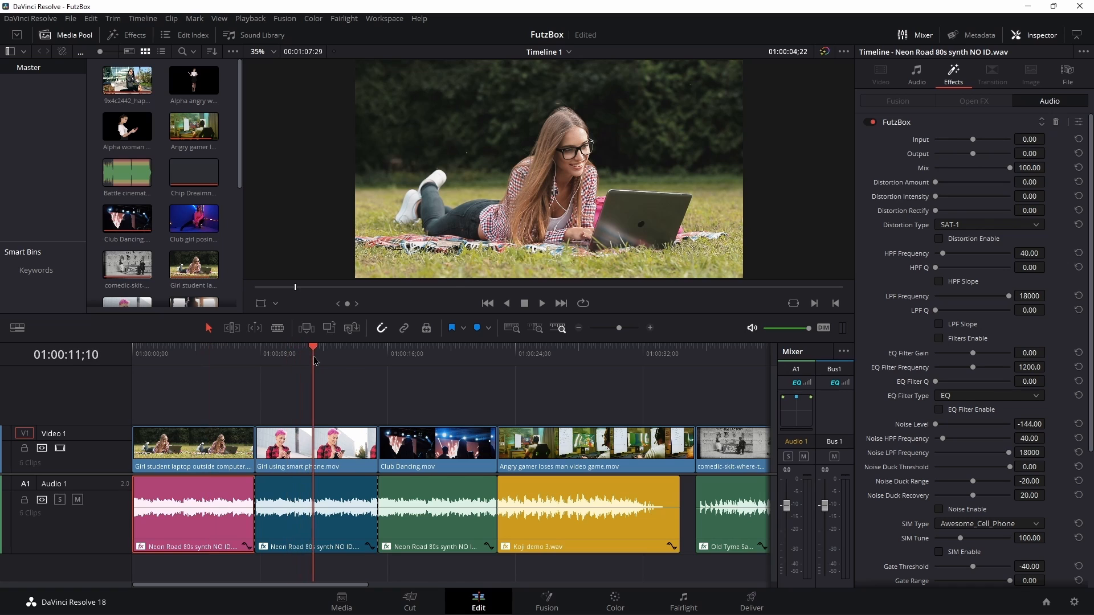
{"action": "left_click_drag", "start_coordinate": [337, 357], "coordinate": [201, 378]}
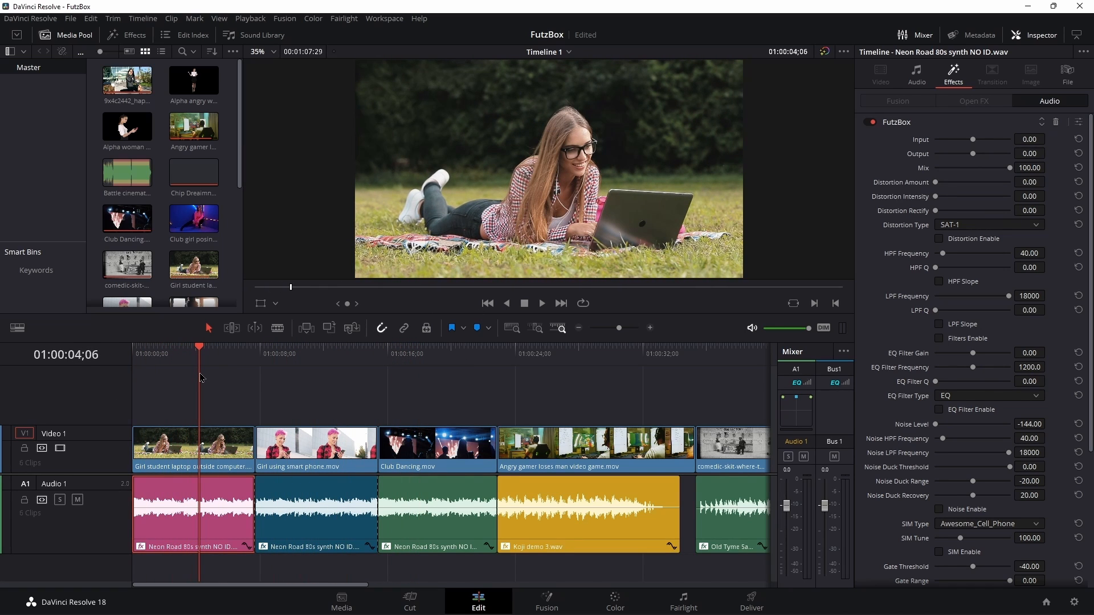
{"action": "key", "text": "space"}
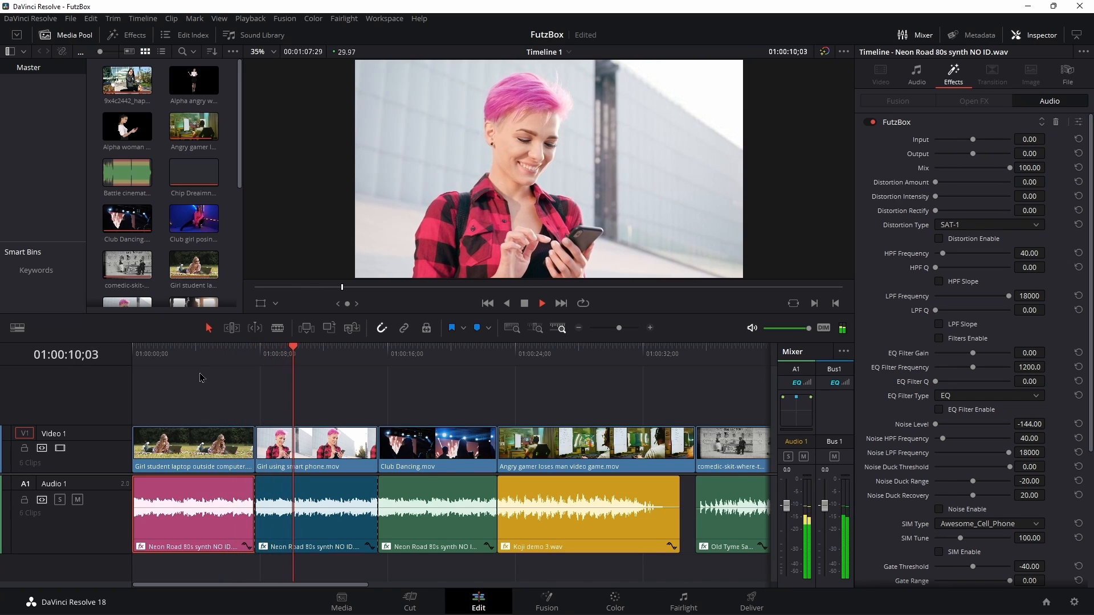
{"action": "key", "text": "space"}
{"action": "left_click_drag", "start_coordinate": [231, 370], "coordinate": [201, 373]}
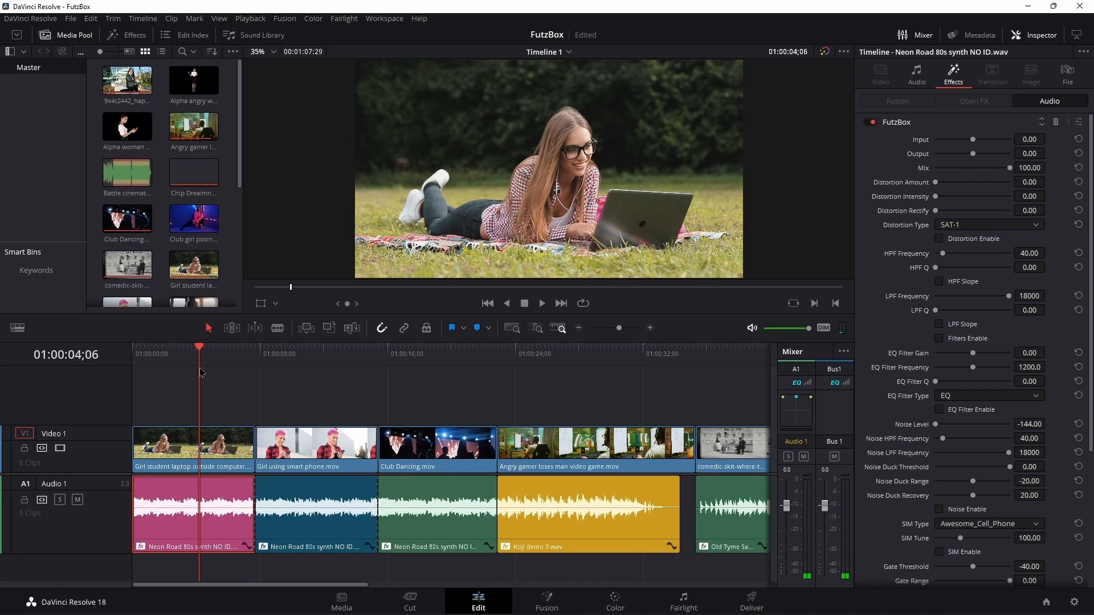
Open FutzBox on the first Neon Road 80s synth clip with SIM enabled and place its window below the video preview.
{"action": "left_click_drag", "start_coordinate": [201, 365], "coordinate": [172, 364]}
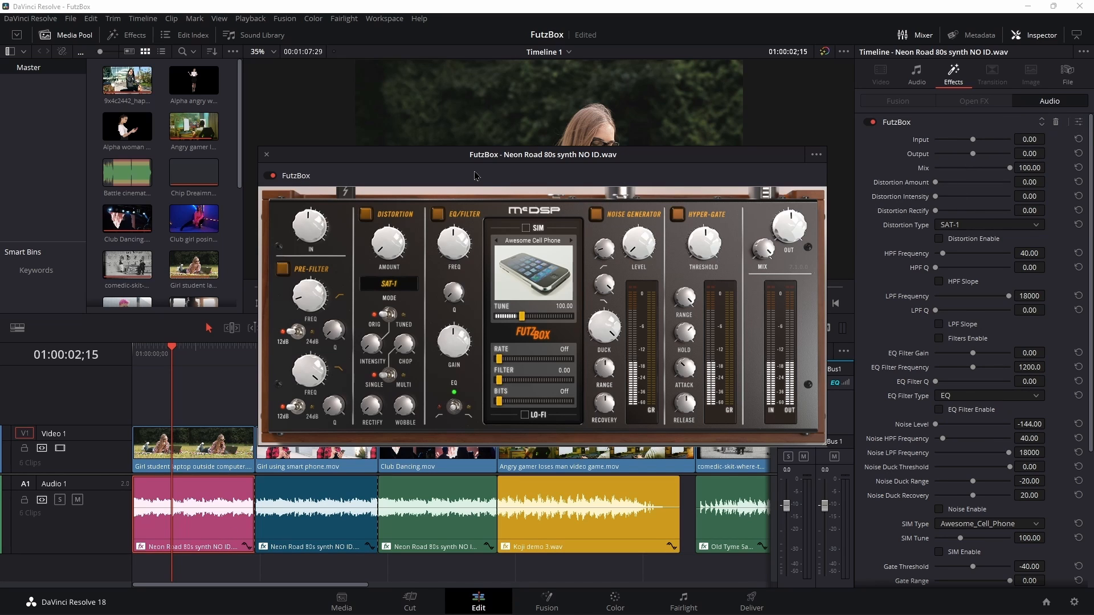
{"action": "left_click_drag", "start_coordinate": [510, 162], "coordinate": [625, 87]}
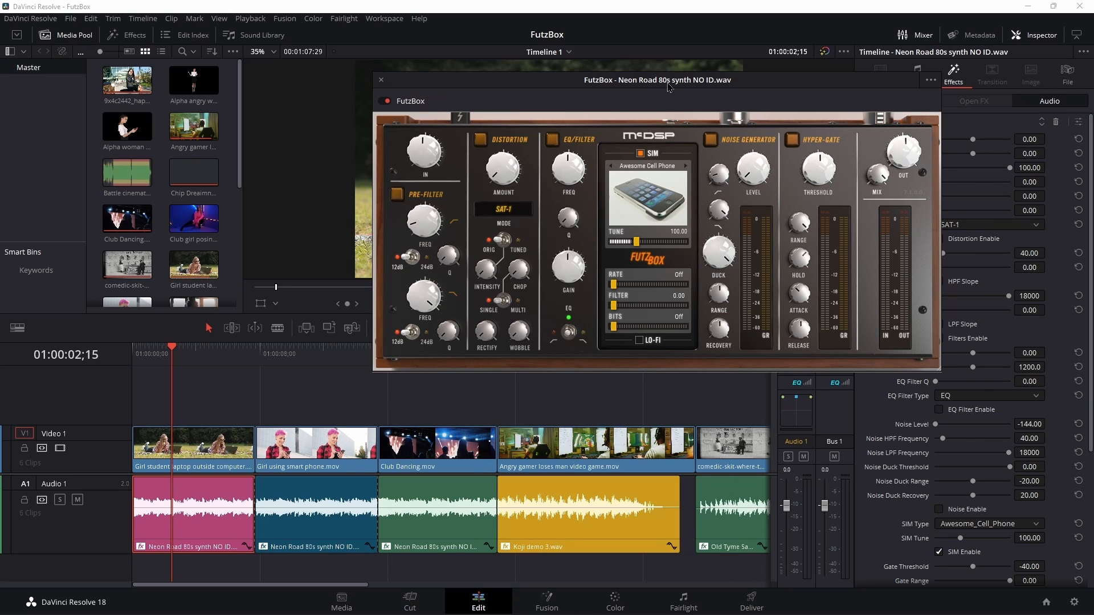
{"action": "left_click_drag", "start_coordinate": [670, 87], "coordinate": [709, 283]}
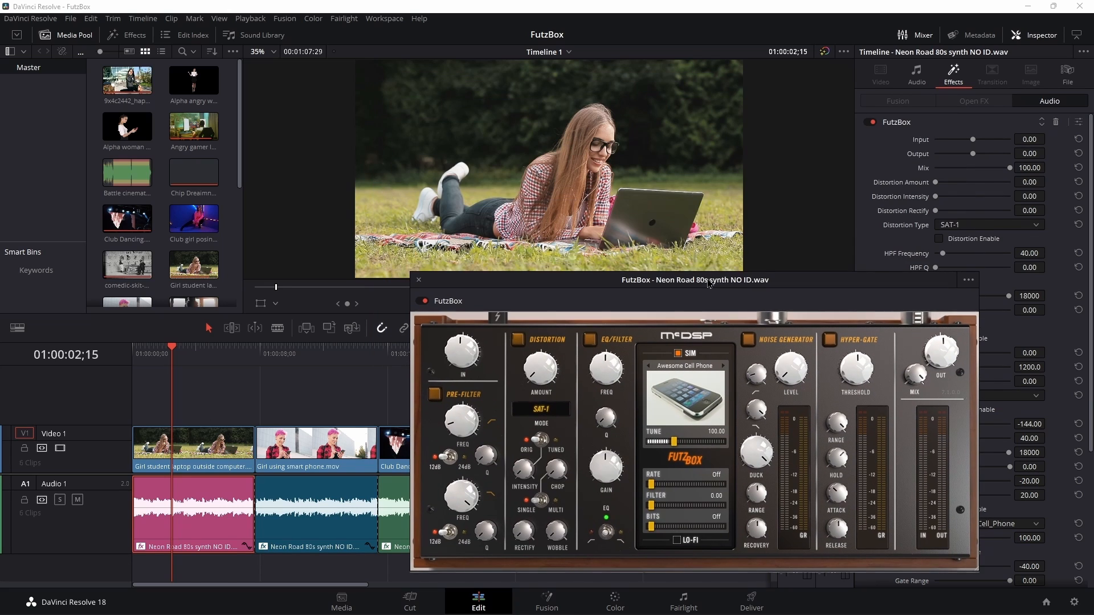
Play the timeline from the start with the Crystal Earbud SIM and set Tune to 160.25.
{"action": "left_click", "coordinate": [683, 371]}
{"action": "scroll", "coordinate": [729, 374], "scroll_direction": "down", "scroll_amount": 5}
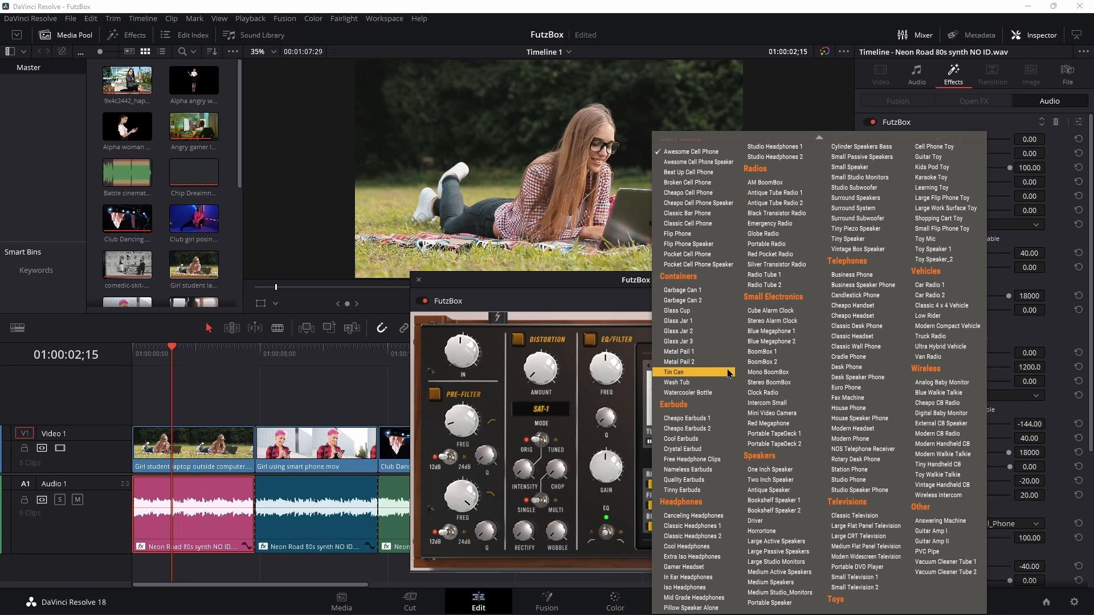
{"action": "left_click", "coordinate": [683, 449]}
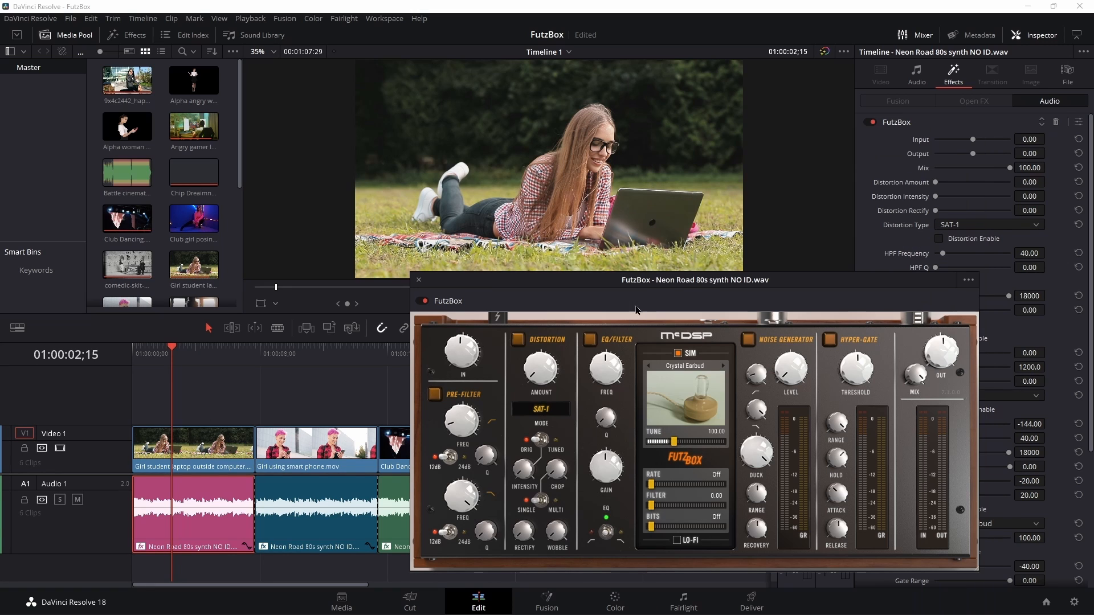
{"action": "key", "text": "Home"}
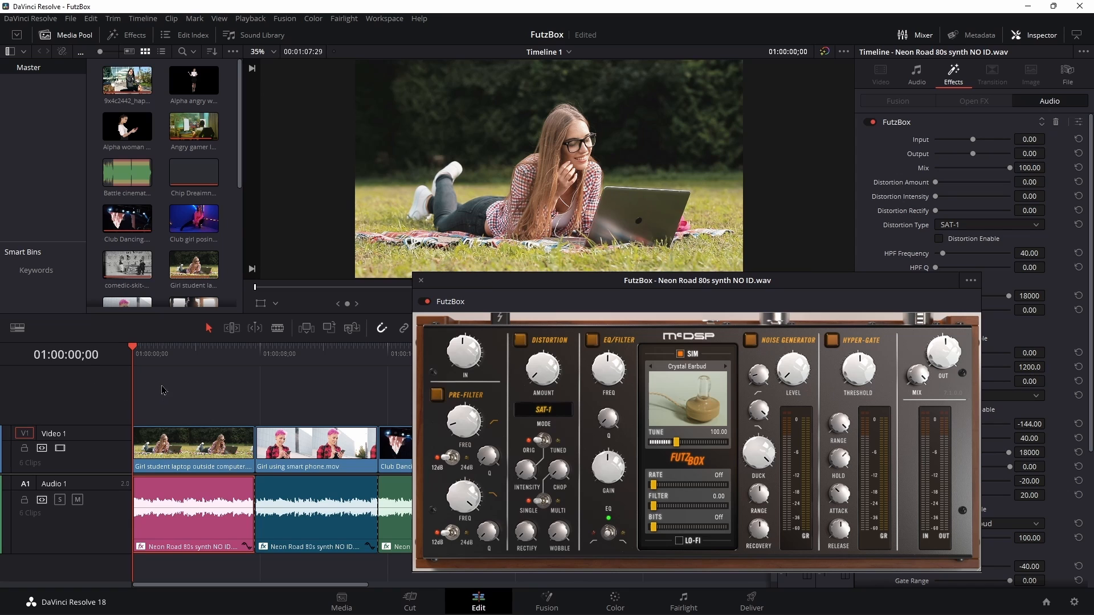
{"action": "key", "text": "space"}
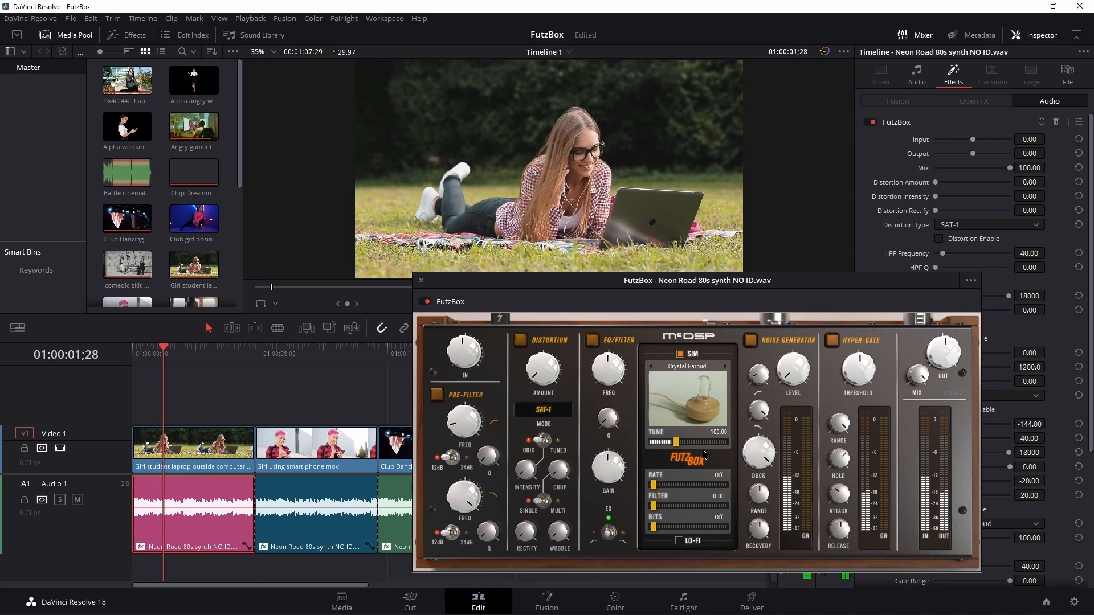
{"action": "left_click_drag", "start_coordinate": [677, 442], "coordinate": [704, 444]}
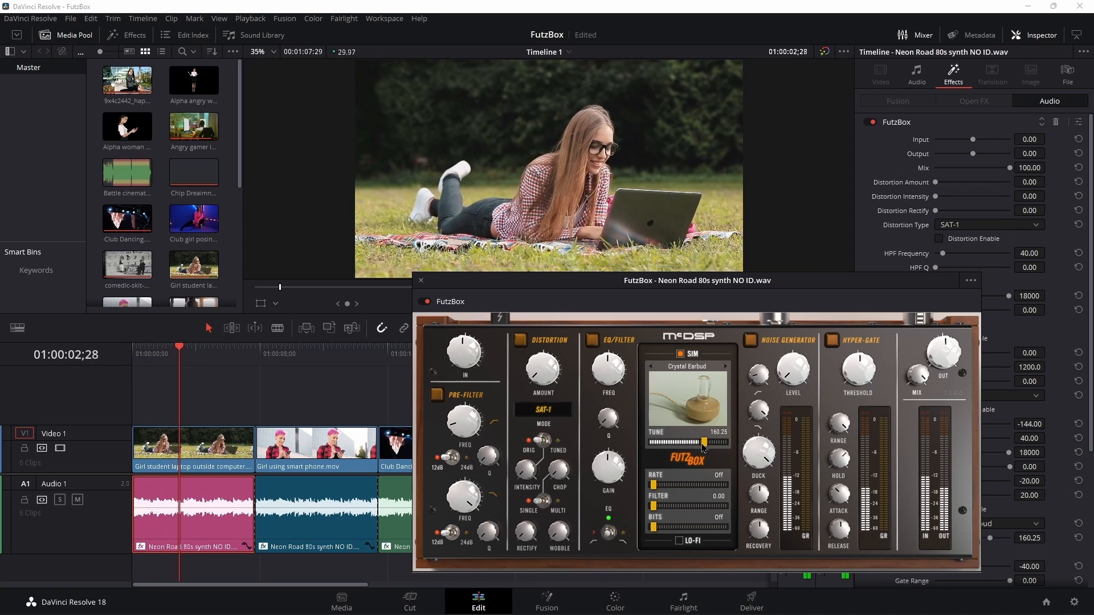
Audition the Cool Earbuds and Cheapo Earbuds 1 SIMs, replaying the first clip with each one.
{"action": "left_click", "coordinate": [692, 368]}
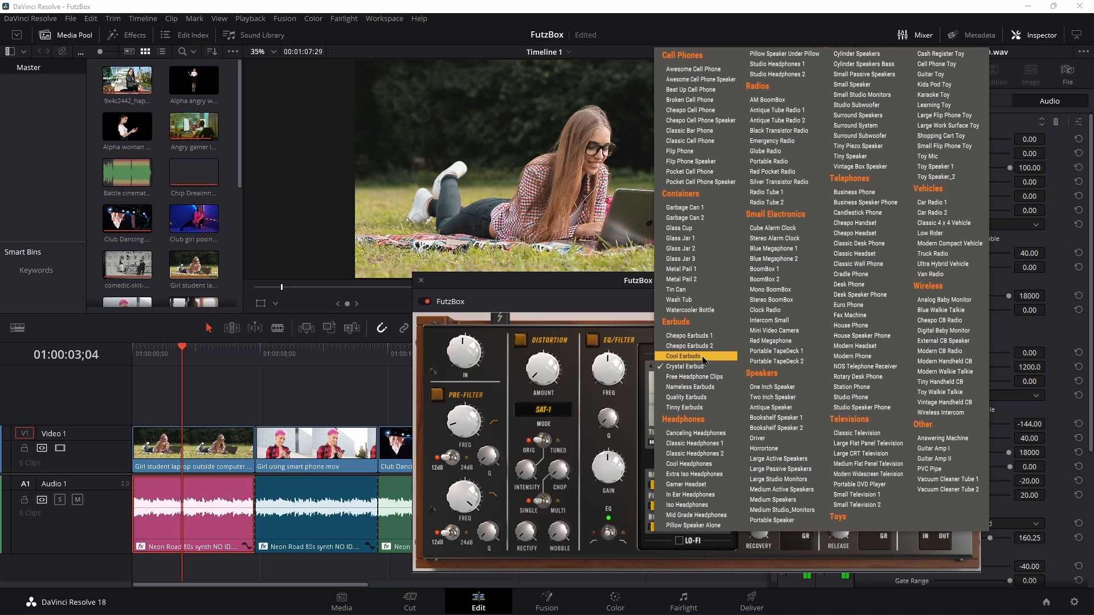
{"action": "left_click", "coordinate": [705, 364]}
{"action": "left_click", "coordinate": [155, 356]}
{"action": "key", "text": "space"}
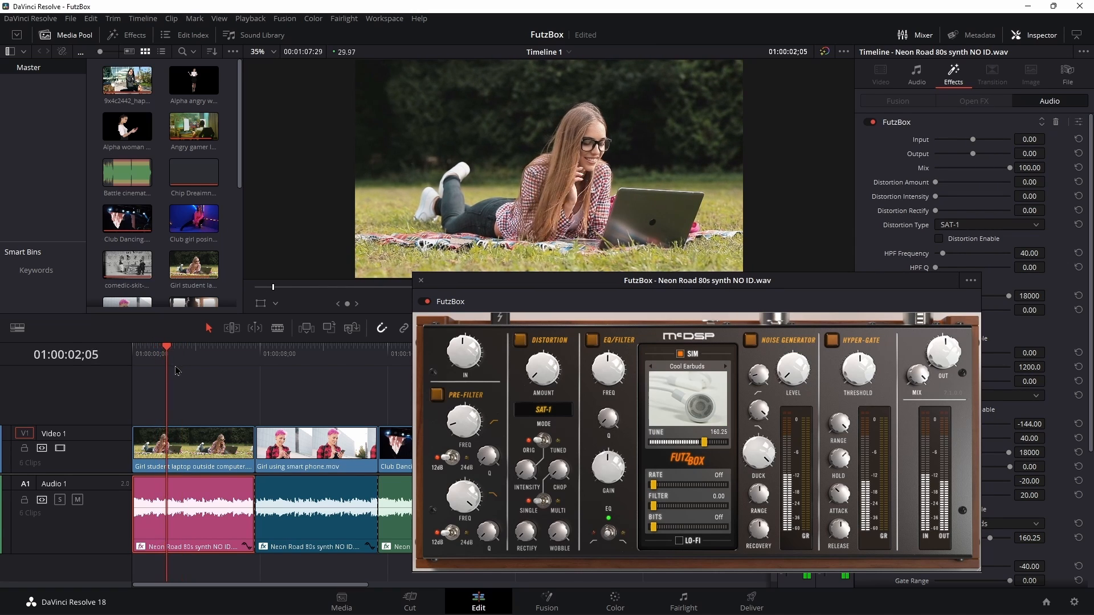
{"action": "left_click", "coordinate": [676, 368]}
{"action": "left_click", "coordinate": [692, 353]}
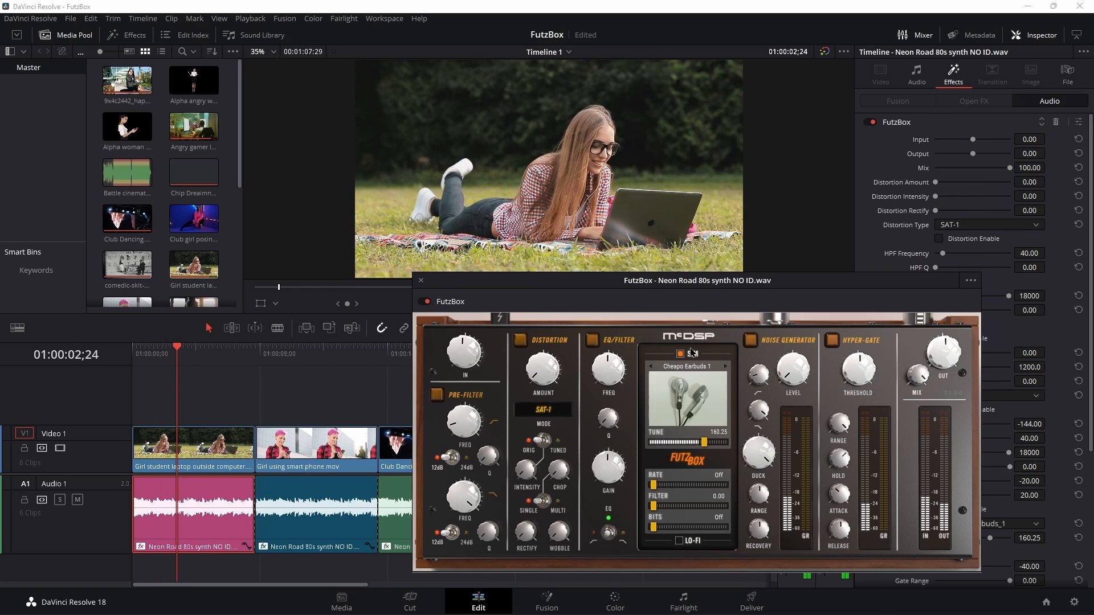
{"action": "left_click", "coordinate": [167, 355]}
{"action": "key", "text": "space"}
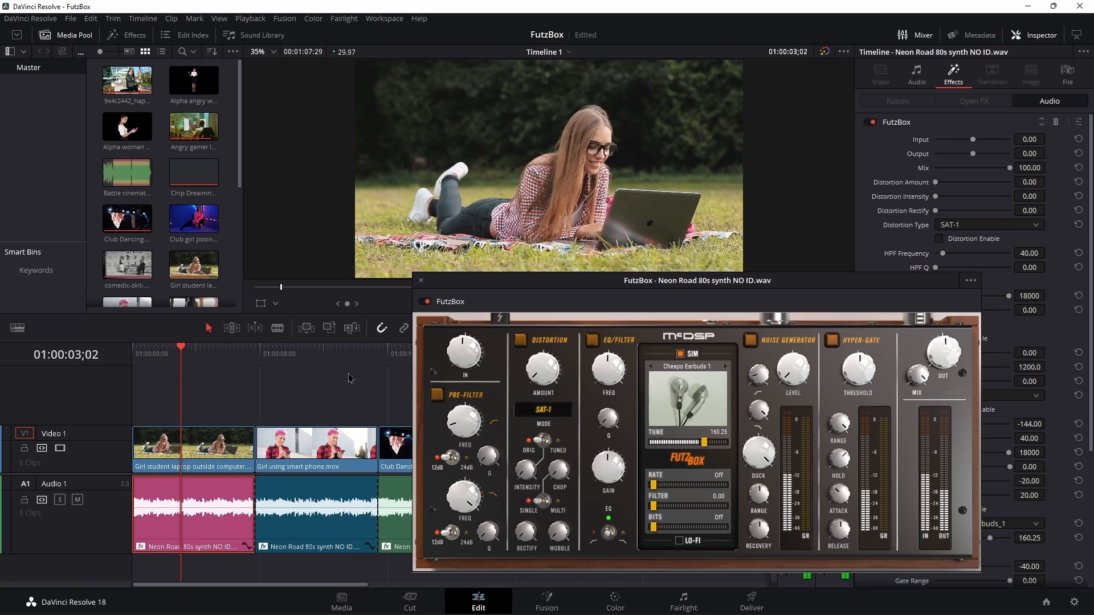
Change the first clip's SIM to Quality Earbuds.
{"action": "left_click", "coordinate": [671, 367]}
{"action": "left_click", "coordinate": [693, 376]}
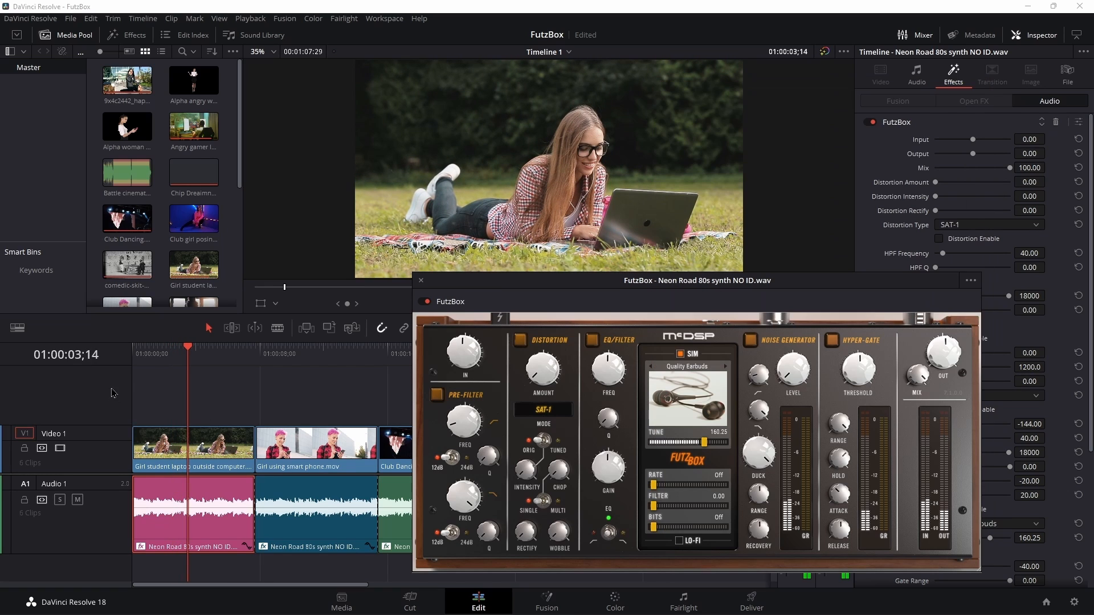
Replay the first clip with Quality Earbuds and change its SIM to Nameless Earbuds.
{"action": "left_click", "coordinate": [163, 354]}
{"action": "left_click", "coordinate": [701, 367]}
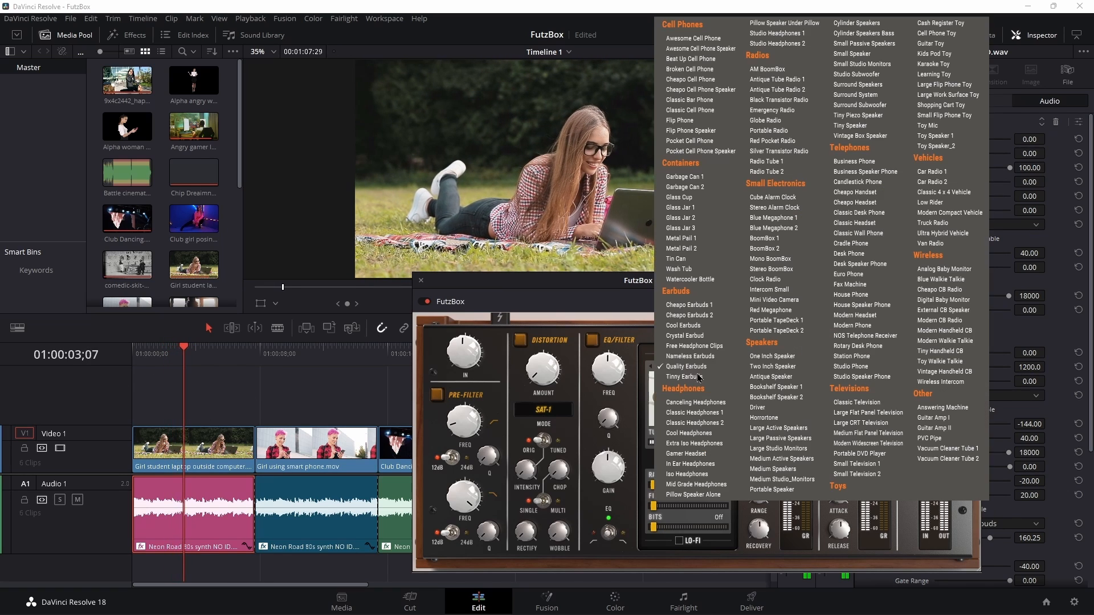
{"action": "left_click", "coordinate": [690, 356]}
Replay the first clip and enable the noise generator with level -62.51 and duck threshold -15.36.
{"action": "left_click", "coordinate": [137, 354]}
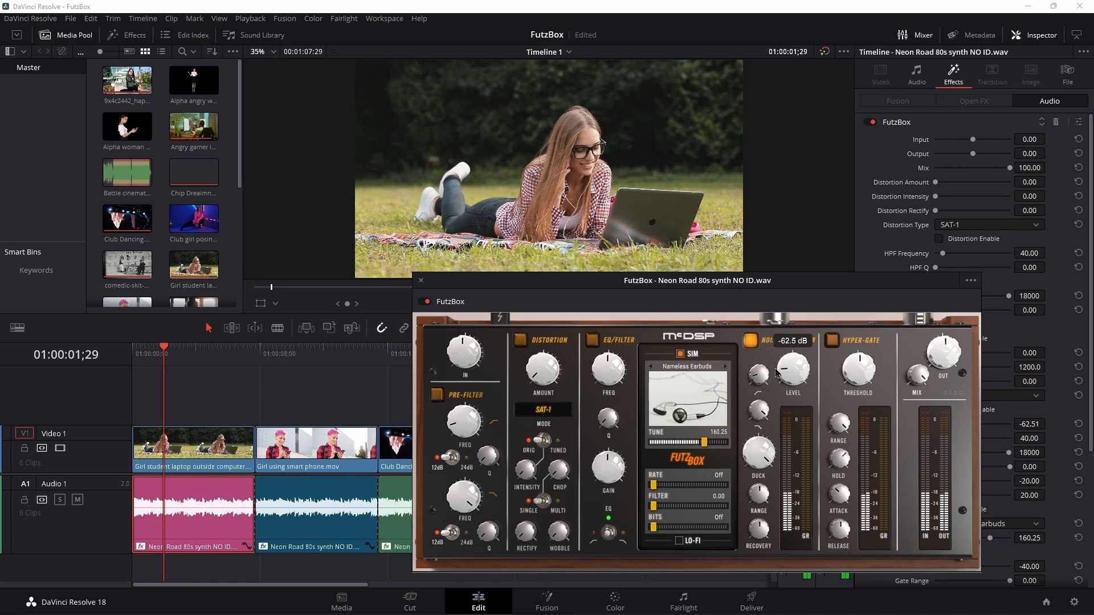
{"action": "left_click_drag", "start_coordinate": [758, 409], "coordinate": [755, 502]}
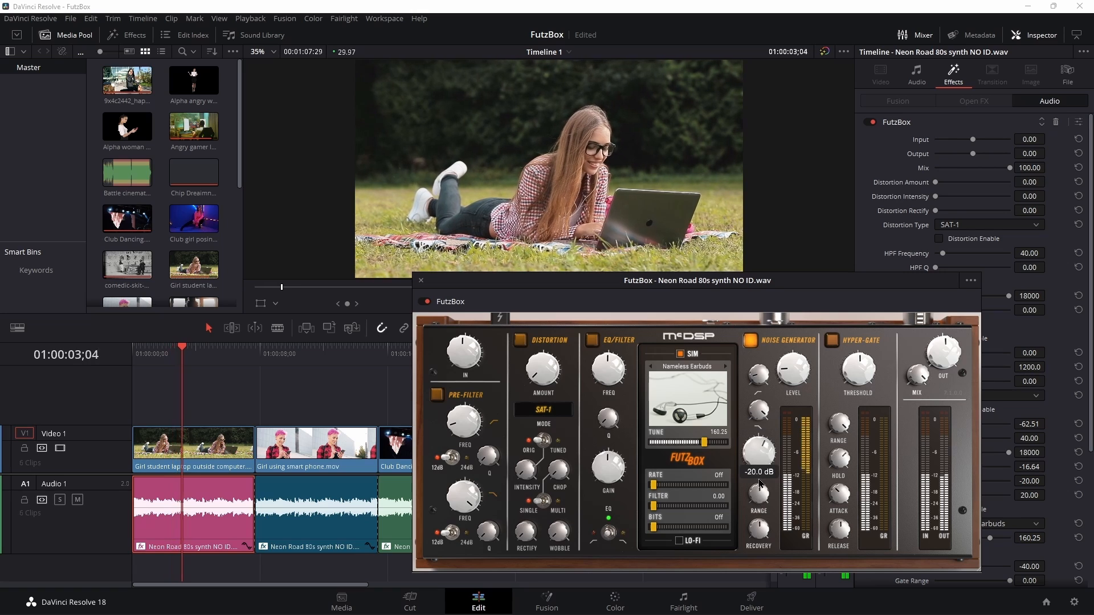
Try distortion on the first clip with an amount of 6.80 and replay the clip.
{"action": "left_click", "coordinate": [521, 341]}
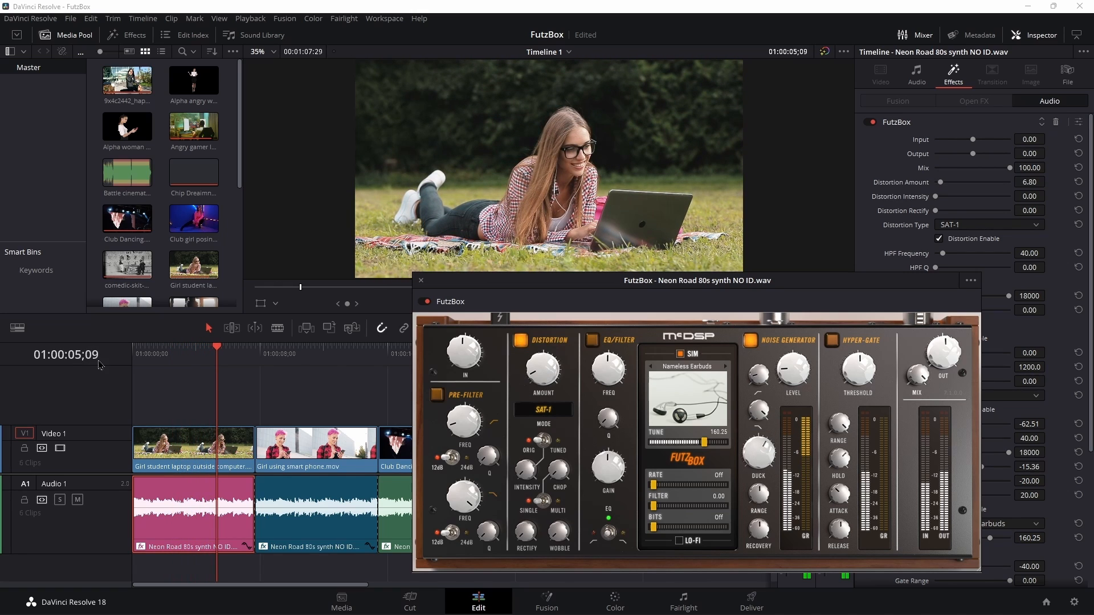
{"action": "left_click", "coordinate": [148, 350]}
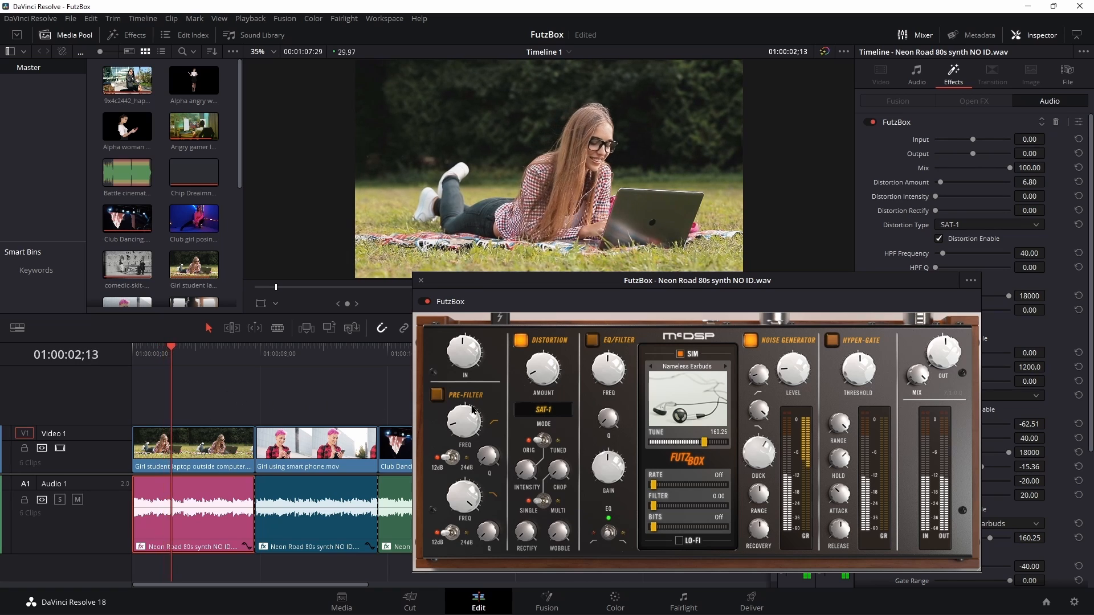
{"action": "mouse_move", "coordinate": [549, 373]}
Replay the timeline from the start with the Nameless Earbuds SIM and lower the first clip's FutzBox output to -1.15.
{"action": "left_click_drag", "start_coordinate": [733, 301], "coordinate": [716, 295]}
{"action": "left_click_drag", "start_coordinate": [141, 350], "coordinate": [81, 357]}
{"action": "key", "text": "space"}
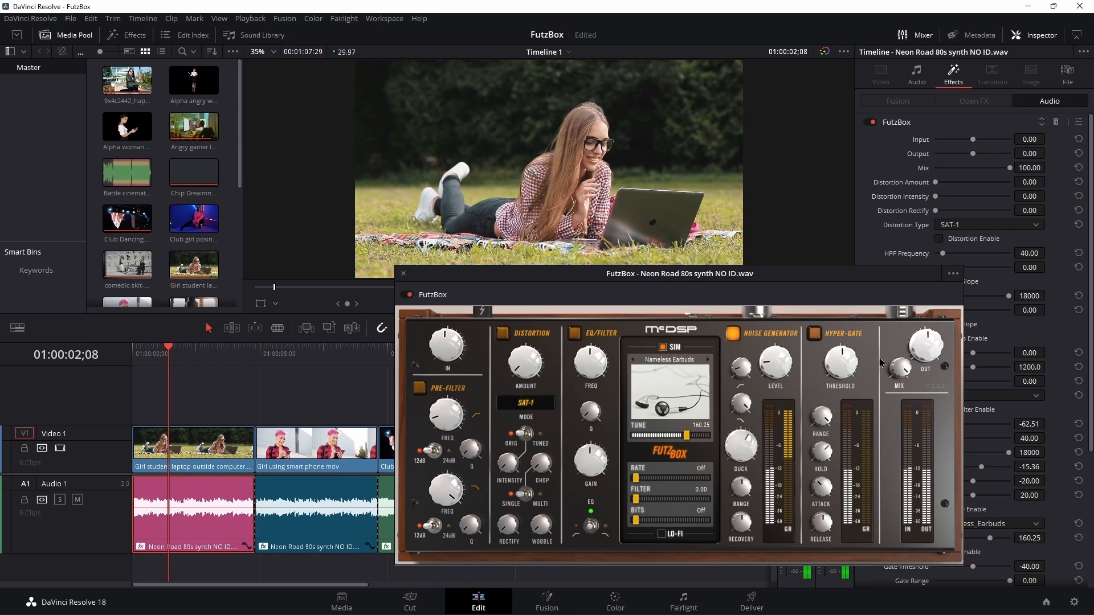
{"action": "mouse_move", "coordinate": [905, 371]}
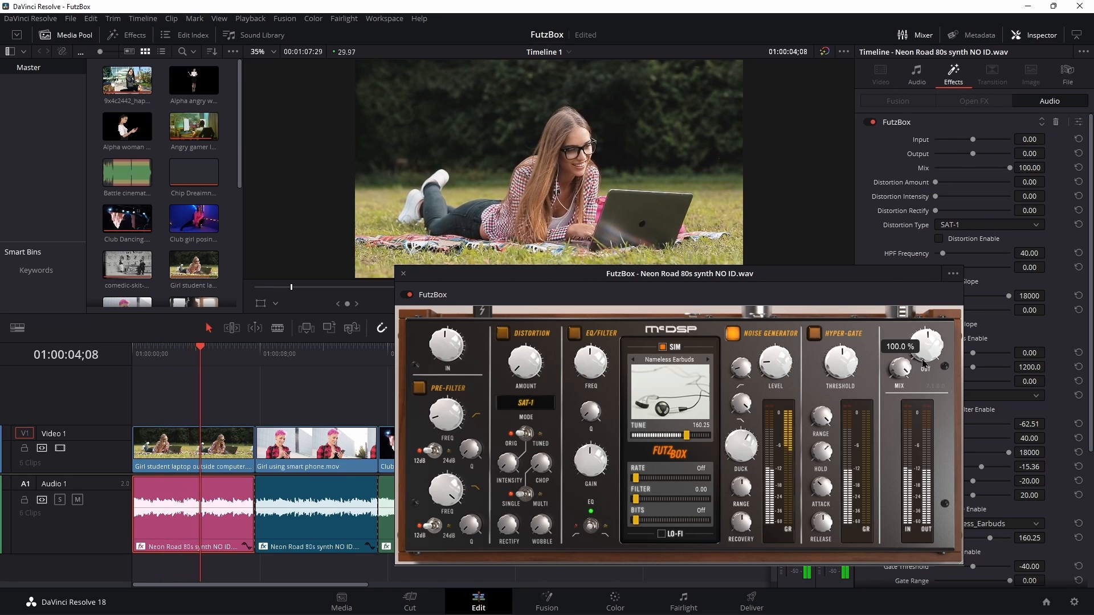
{"action": "mouse_move", "coordinate": [929, 342]}
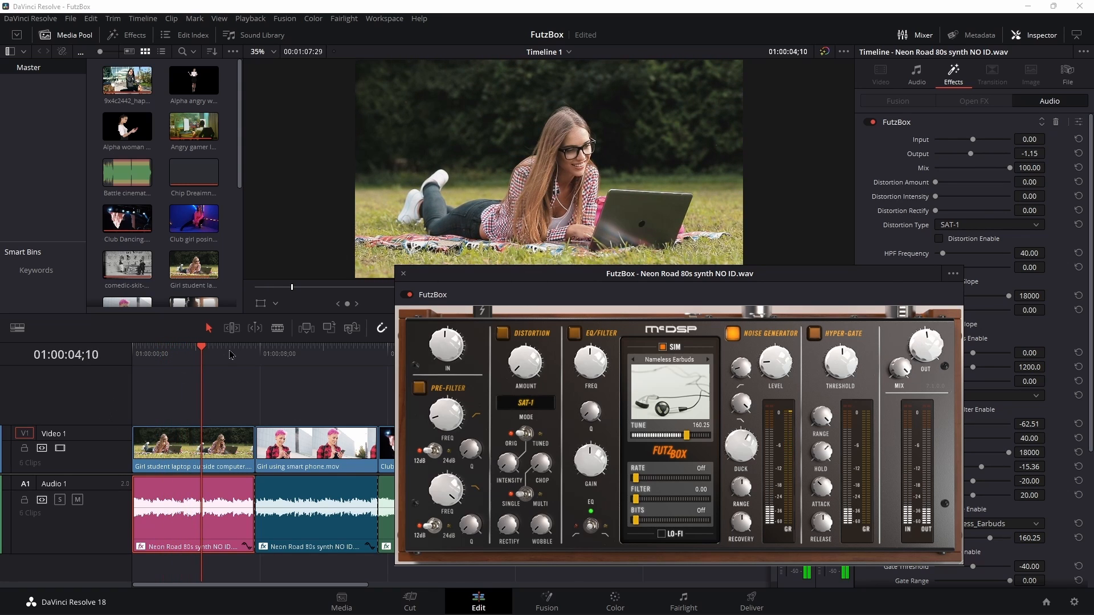
{"action": "mouse_move", "coordinate": [599, 365]}
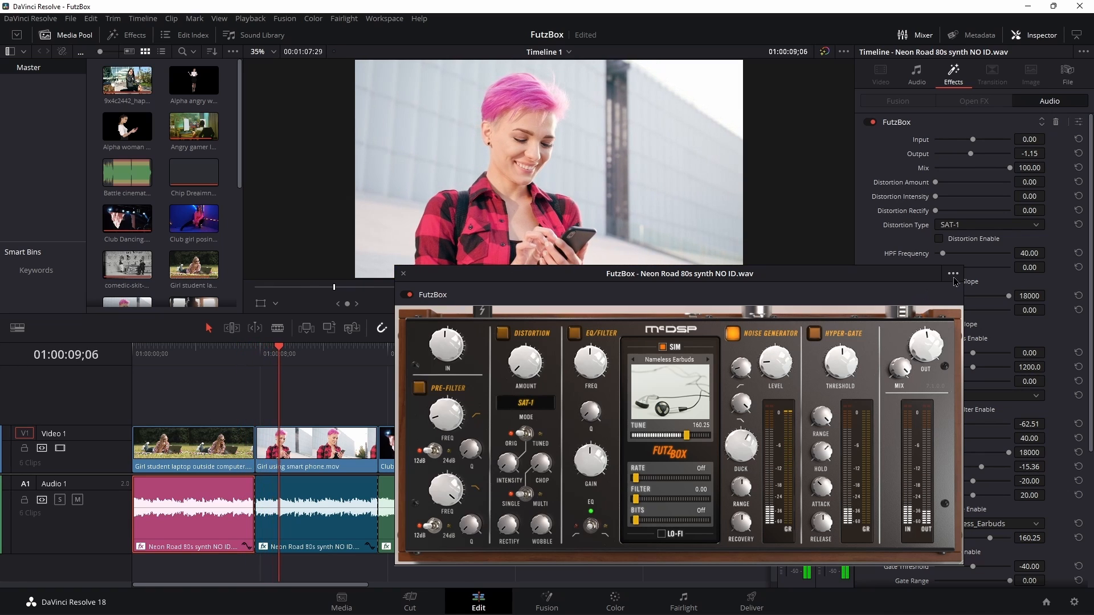
Close the first clip's FutzBox, open FutzBox on the second Neon Road clip, move its window aside and enable SIM.
{"action": "left_click", "coordinate": [403, 274]}
{"action": "left_click", "coordinate": [330, 523]}
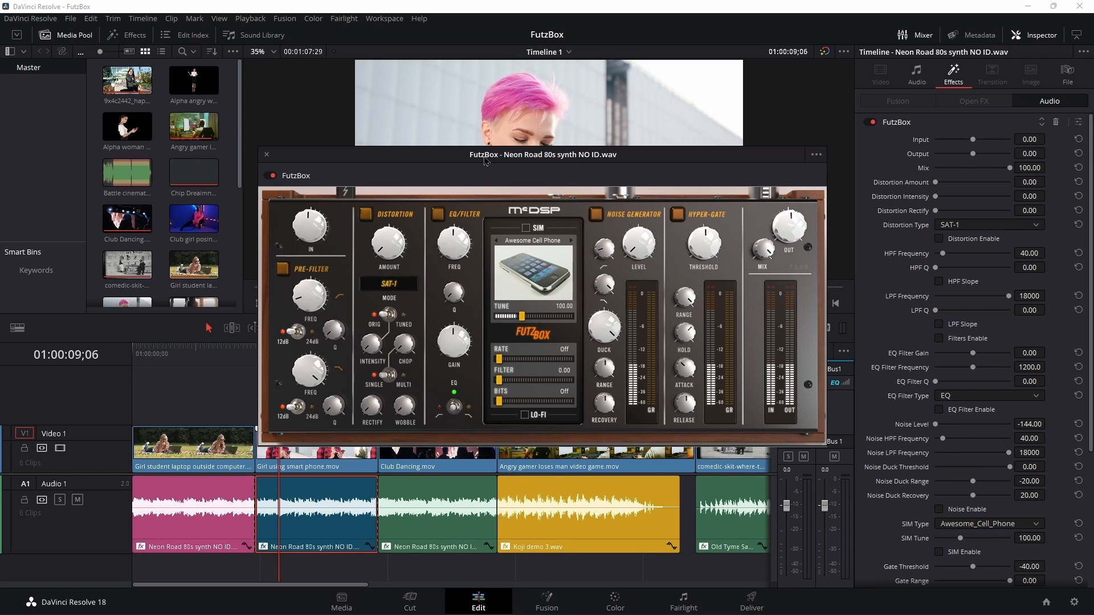
{"action": "left_click_drag", "start_coordinate": [485, 160], "coordinate": [646, 132]}
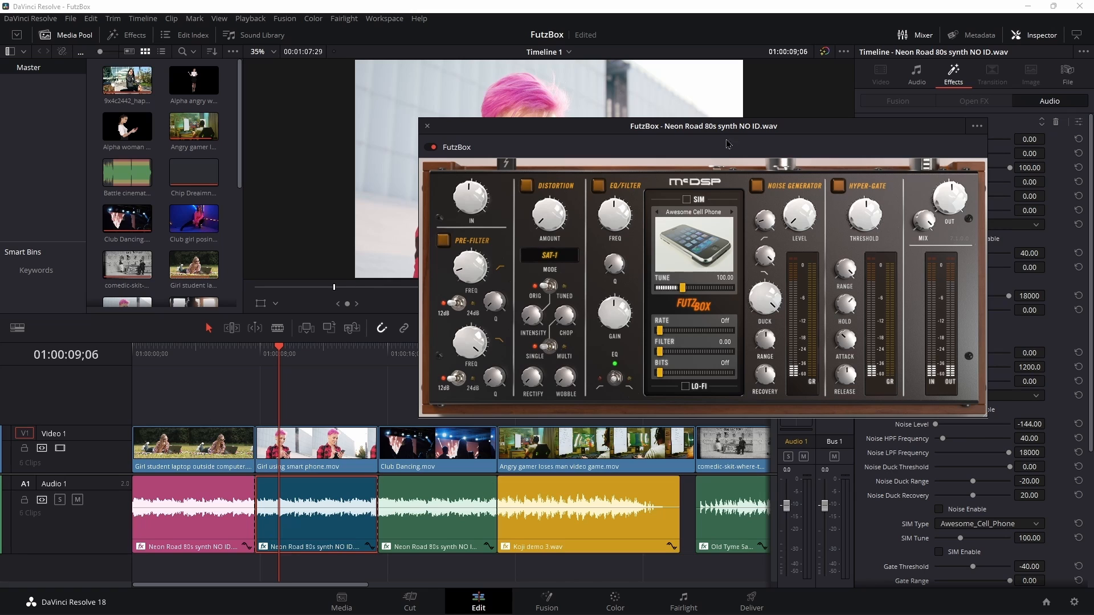
{"action": "left_click_drag", "start_coordinate": [727, 144], "coordinate": [868, 170]}
Audition the Awesome Cell Phone and Awesome Cell Phone Speaker SIMs on the second clip, keeping the speaker with Tune at 149.18.
{"action": "left_click_drag", "start_coordinate": [277, 354], "coordinate": [257, 356]}
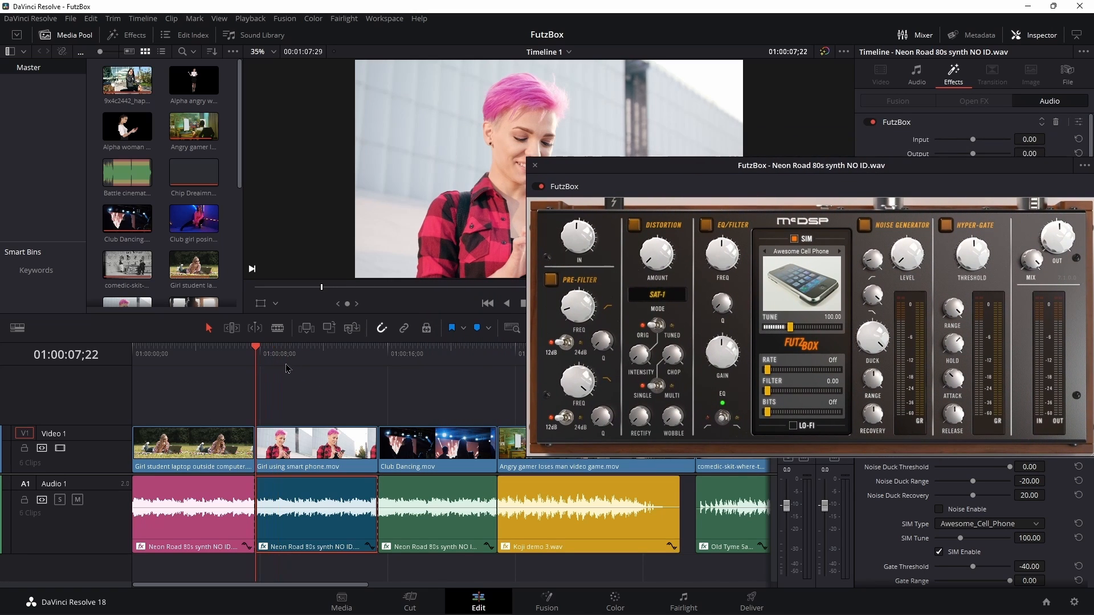
{"action": "key", "text": "space"}
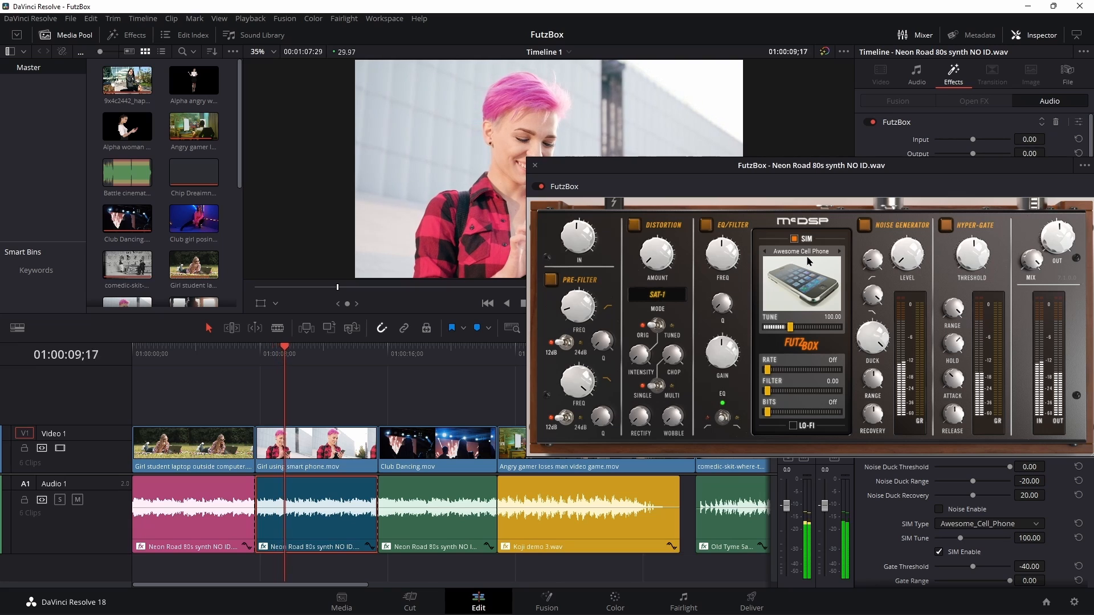
{"action": "left_click_drag", "start_coordinate": [277, 355], "coordinate": [257, 355]}
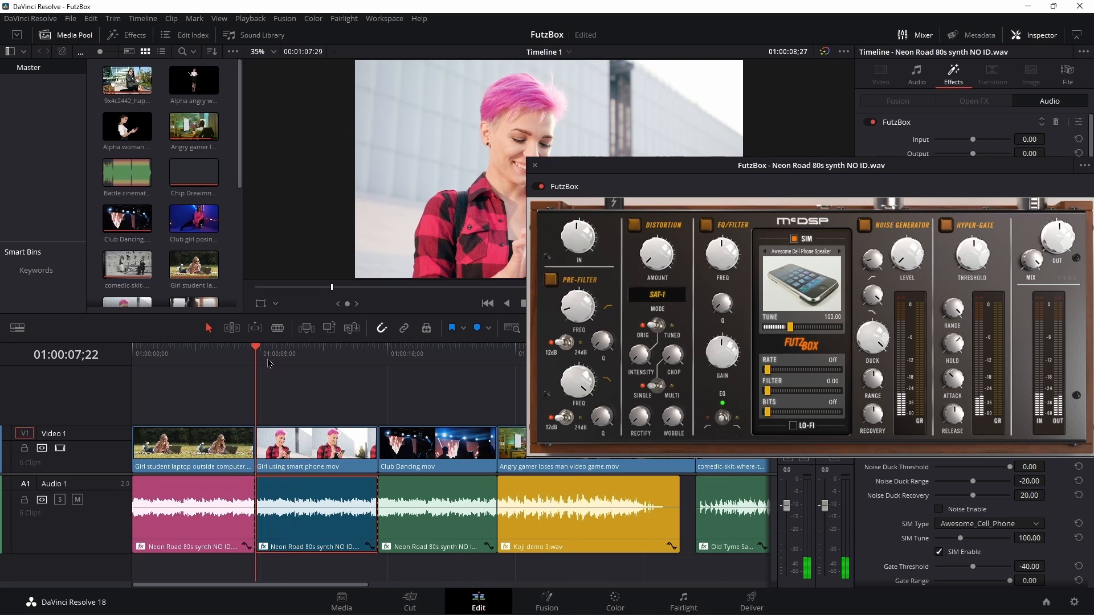
{"action": "key", "text": "space"}
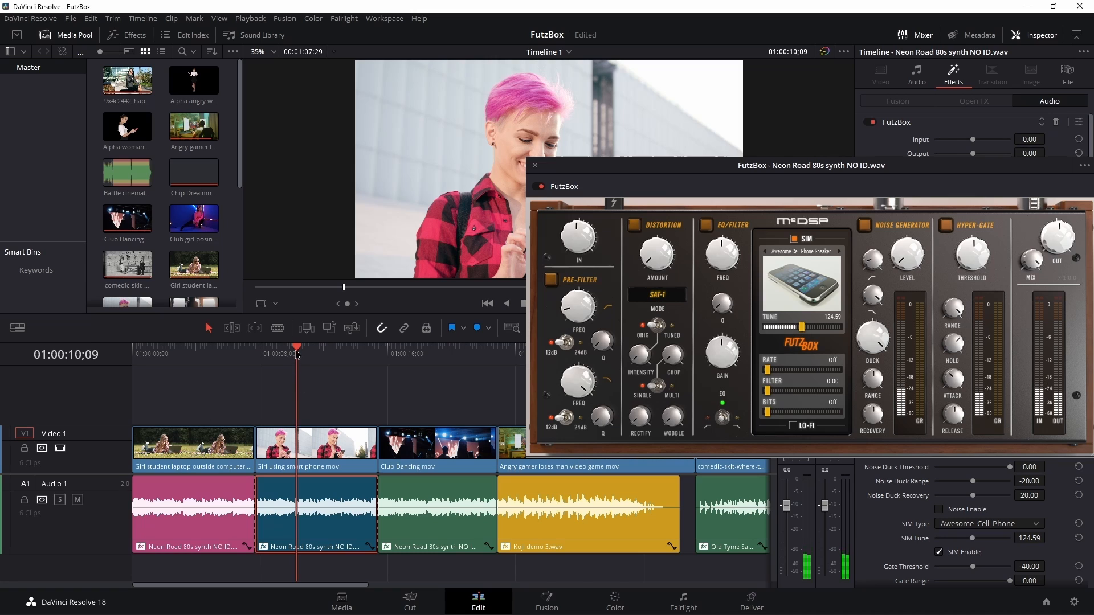
{"action": "key", "text": "space"}
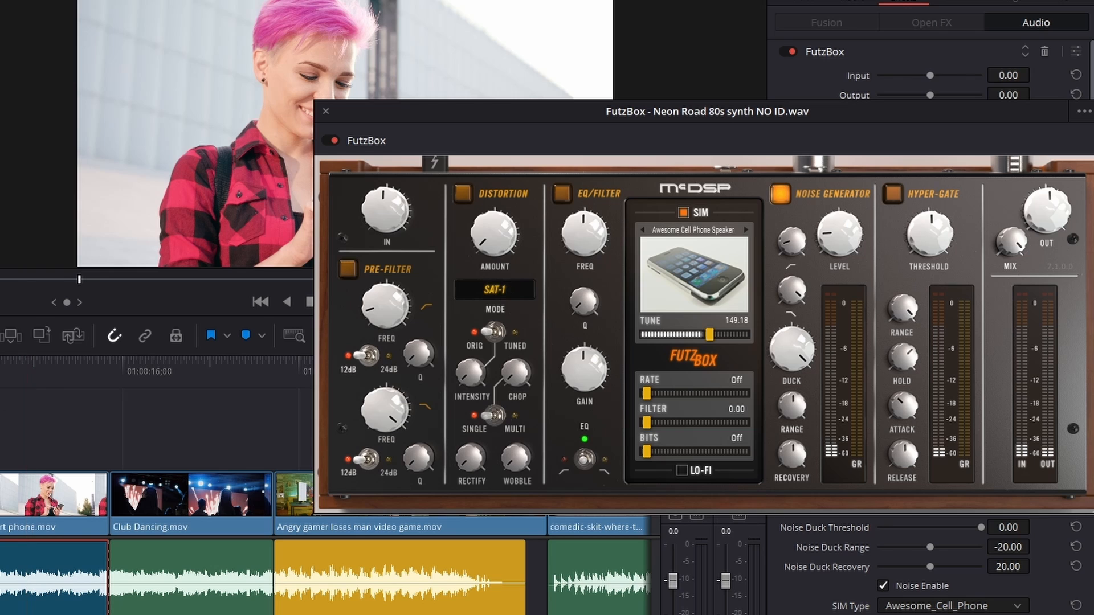
During playback, set the second clip's noise generator to duck threshold -7.04 and level -44.77.
{"action": "key", "text": "space"}
{"action": "left_click_drag", "start_coordinate": [799, 348], "coordinate": [801, 365]}
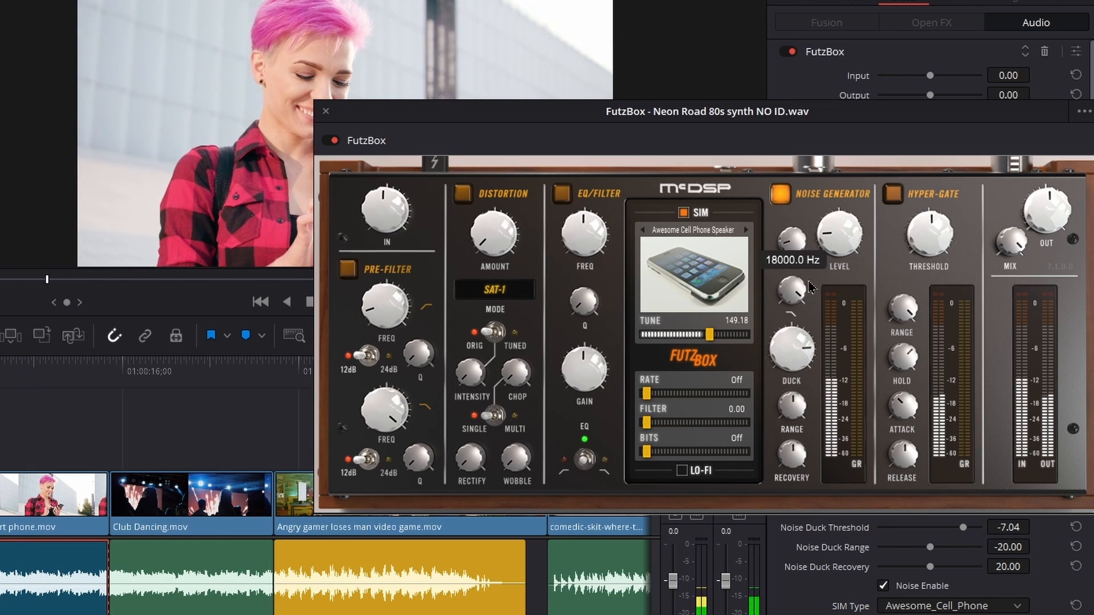
{"action": "left_click_drag", "start_coordinate": [840, 229], "coordinate": [835, 217]}
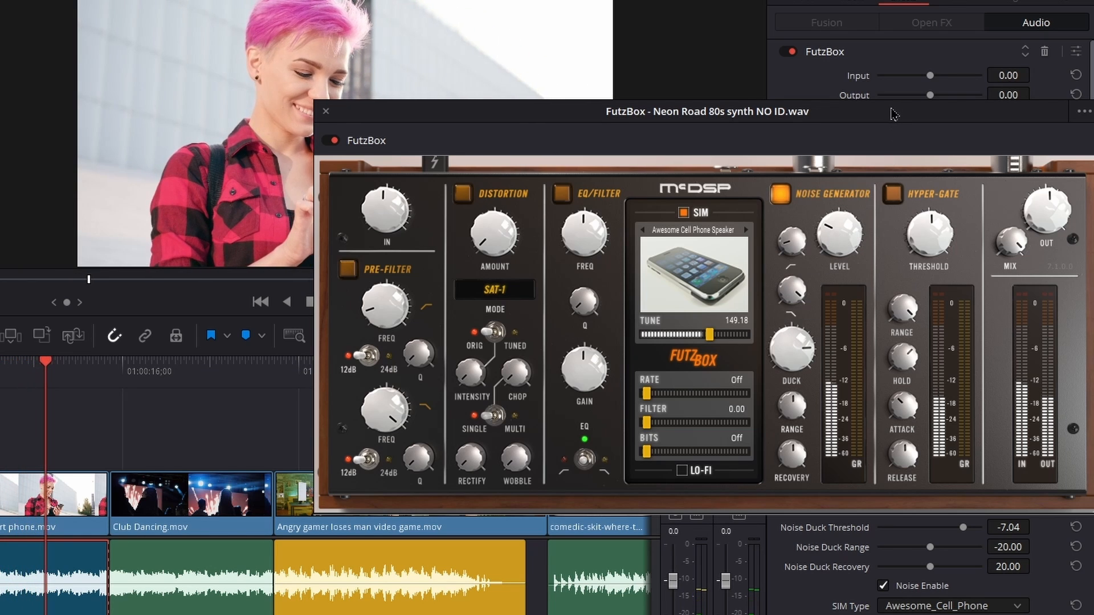
Close the FutzBox window and play the timeline from the end of the second clip into the Club Dancing clip.
{"action": "left_click_drag", "start_coordinate": [892, 111], "coordinate": [839, 124]}
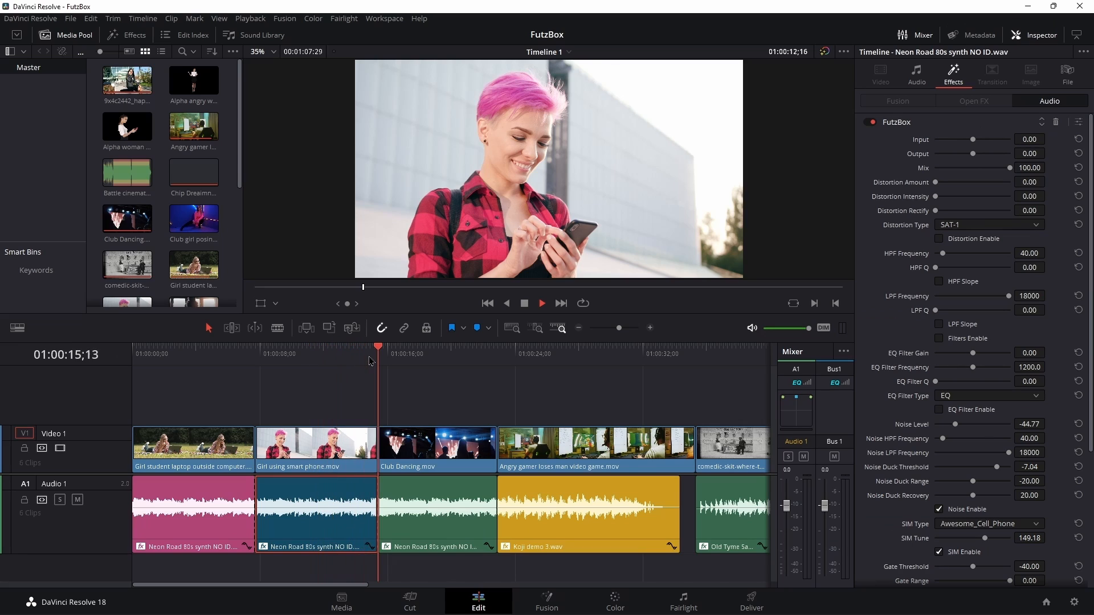
{"action": "left_click", "coordinate": [369, 358]}
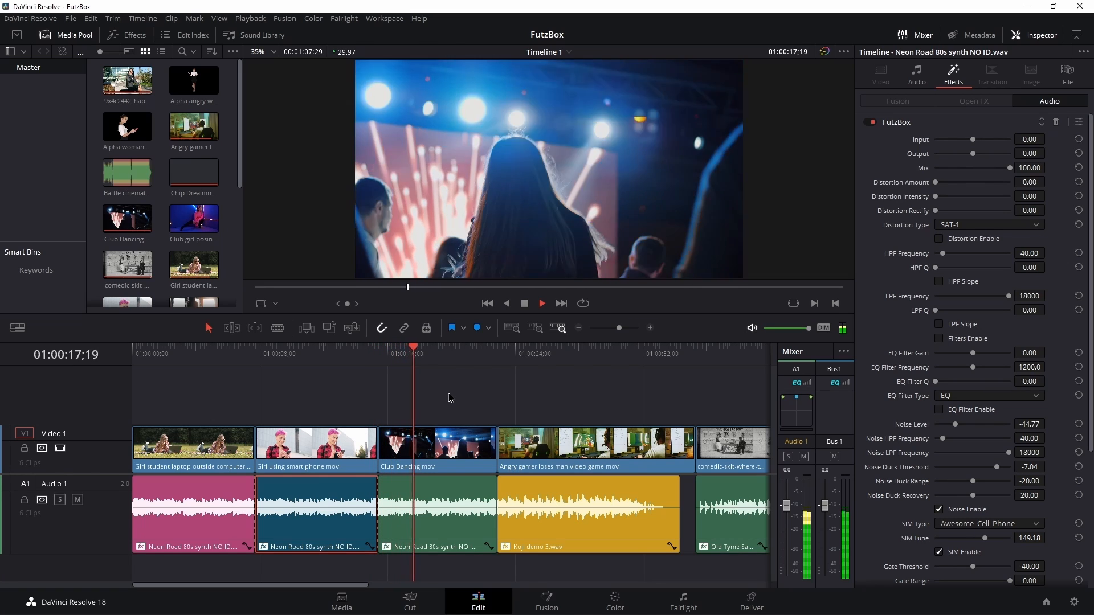
{"action": "key", "text": "space"}
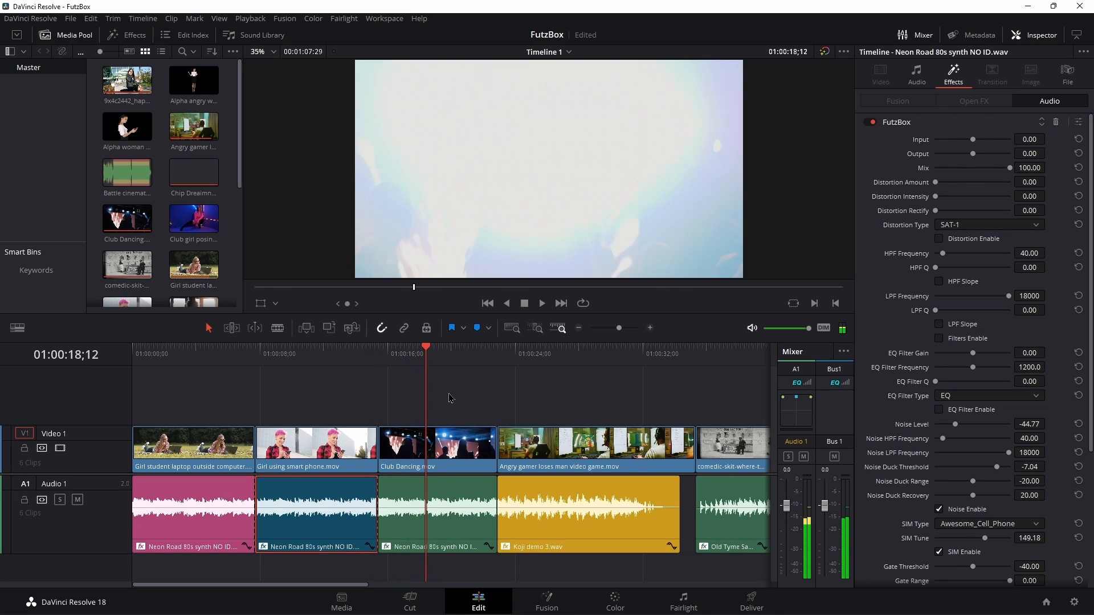
Open FutzBox on the Club Dancing clip's audio, view its Garbage Can 2 SIM in the list and move the window aside.
{"action": "left_click", "coordinate": [454, 521]}
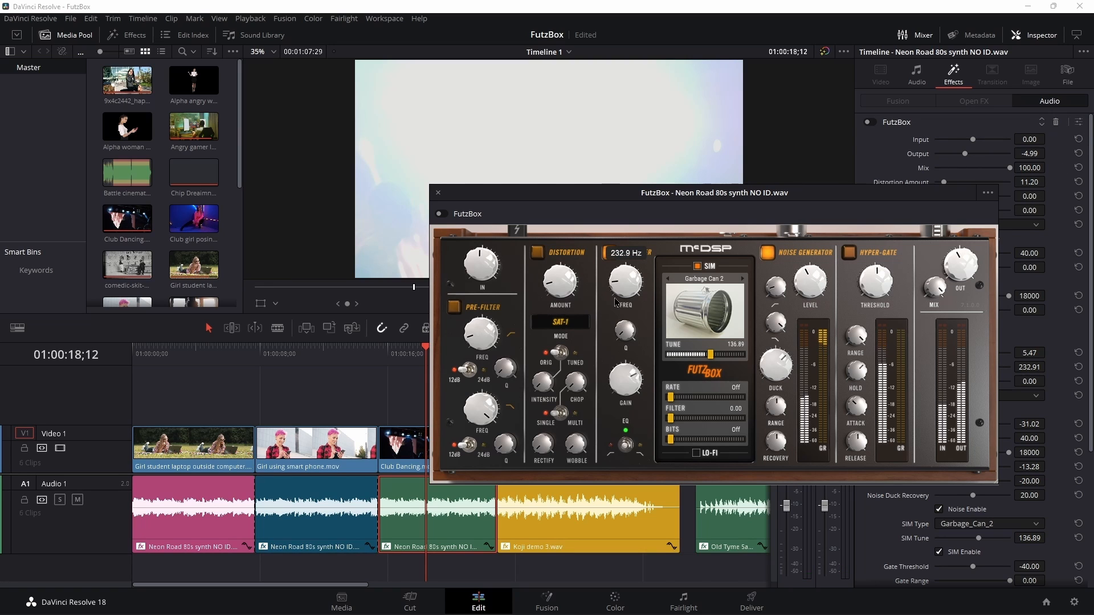
{"action": "left_click", "coordinate": [715, 280]}
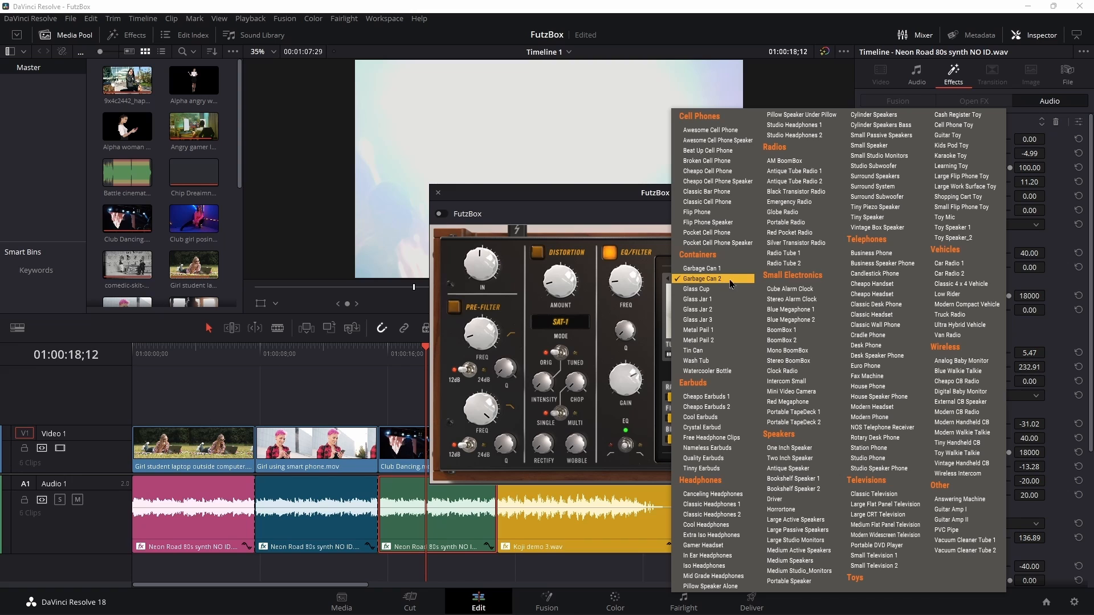
{"action": "left_click", "coordinate": [628, 194]}
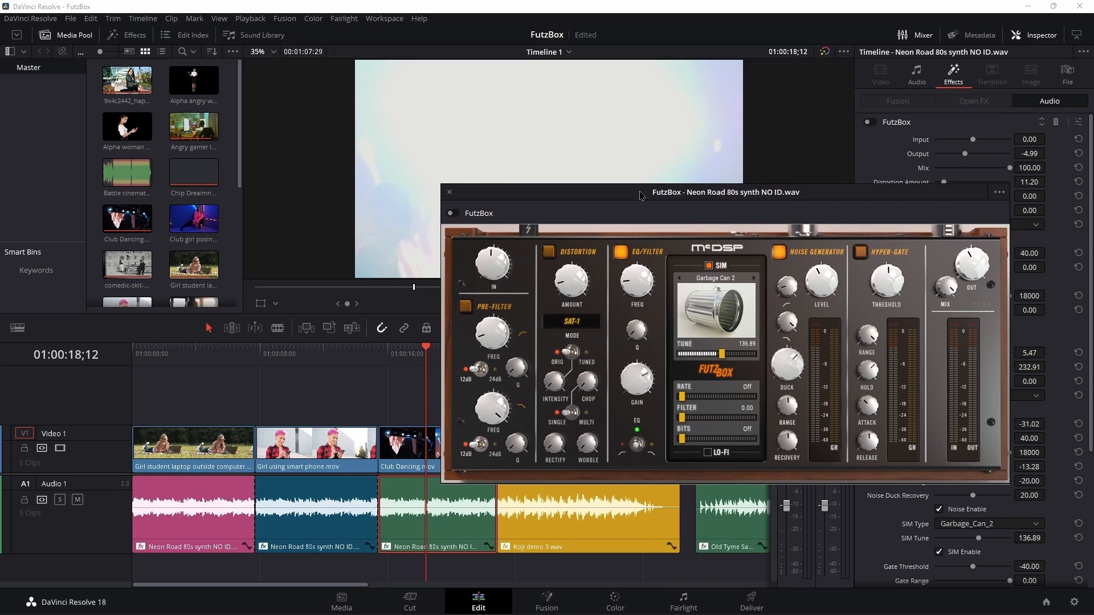
{"action": "left_click_drag", "start_coordinate": [628, 194], "coordinate": [721, 127]}
Play the Club Dancing clip from its start with FutzBox bypassed and enabled to compare, leaving it enabled.
{"action": "left_click", "coordinate": [382, 363]}
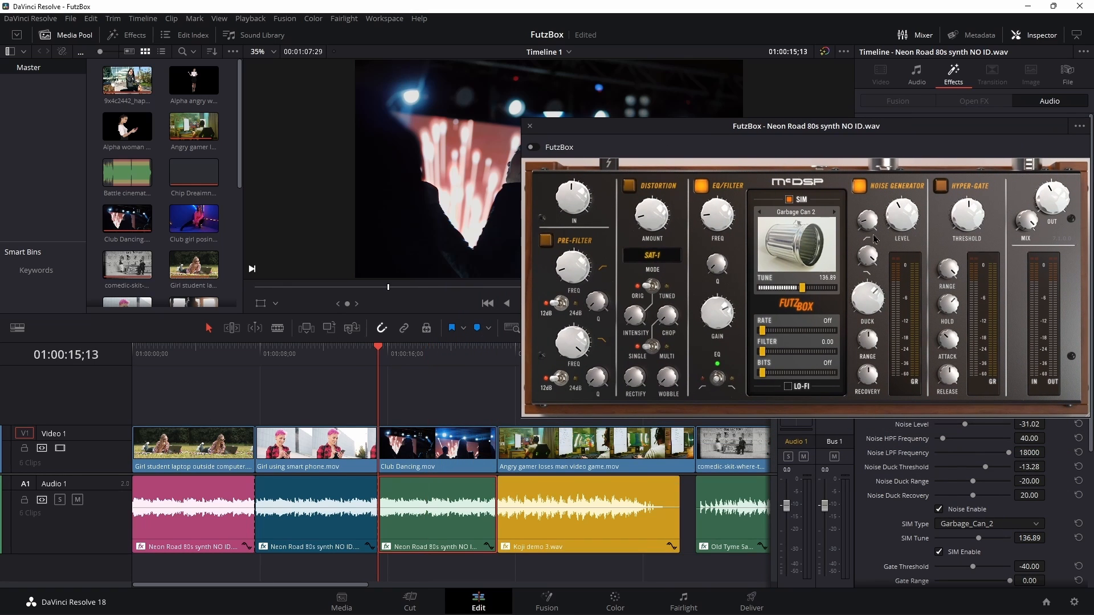
{"action": "key", "text": "space"}
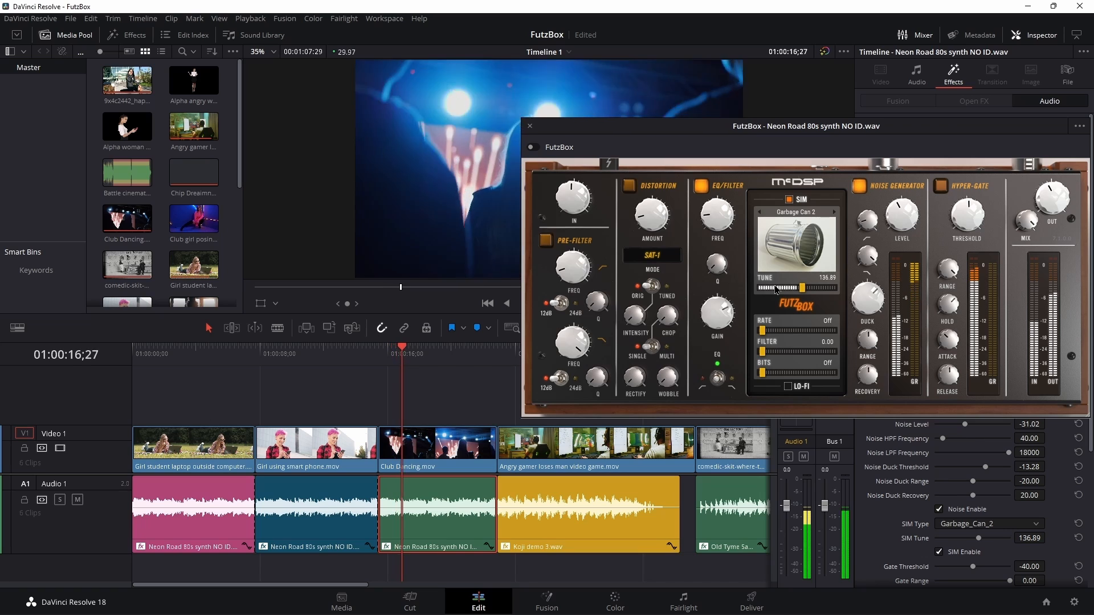
{"action": "left_click", "coordinate": [395, 360]}
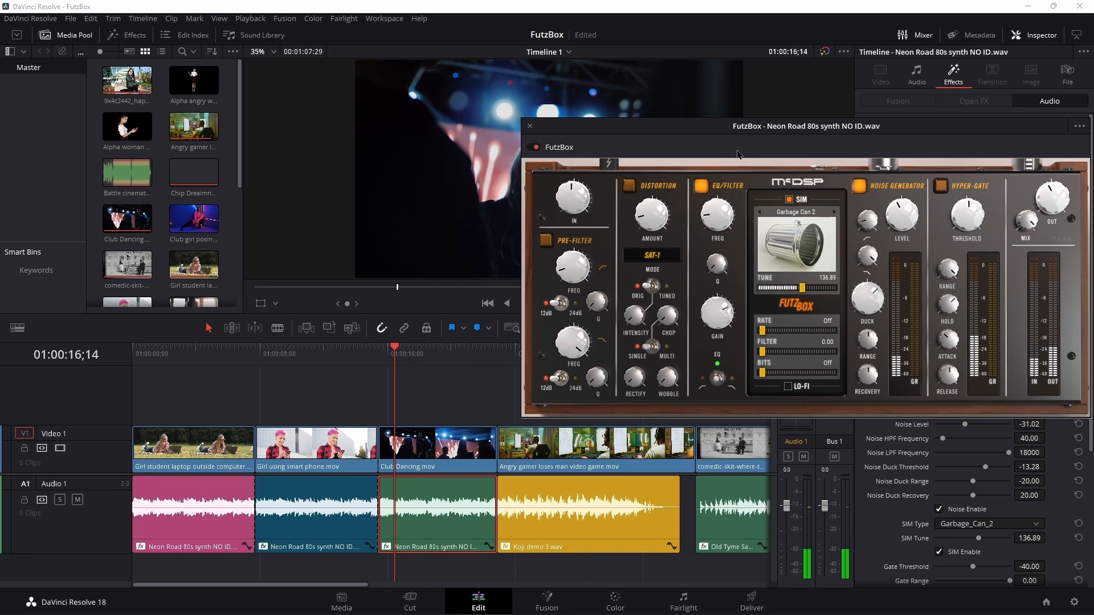
Set the Club Dancing clip's EQ frequency to 241.65 Hz, replay it from its start and place the FutzBox window below the preview.
{"action": "left_click_drag", "start_coordinate": [737, 151], "coordinate": [699, 150]}
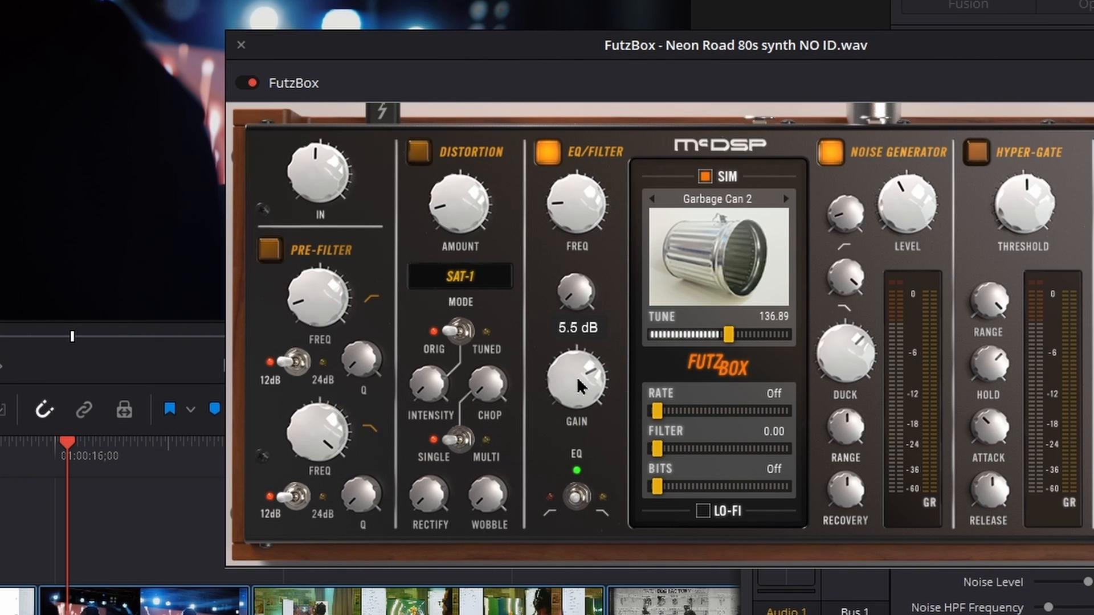
{"action": "left_click_drag", "start_coordinate": [476, 55], "coordinate": [454, 62]}
{"action": "left_click", "coordinate": [38, 453]}
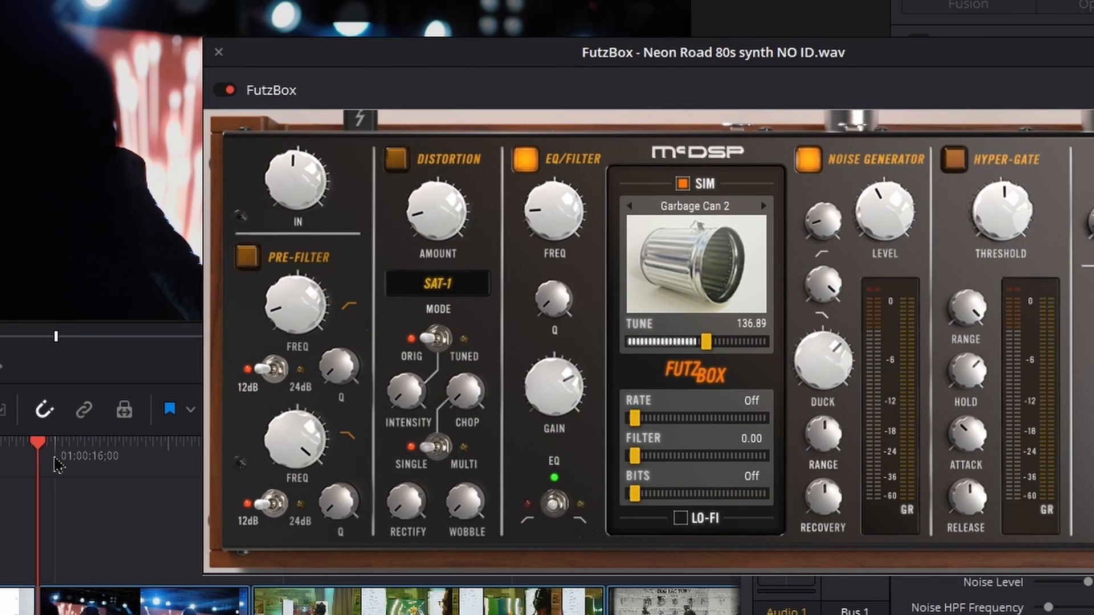
{"action": "key", "text": "space"}
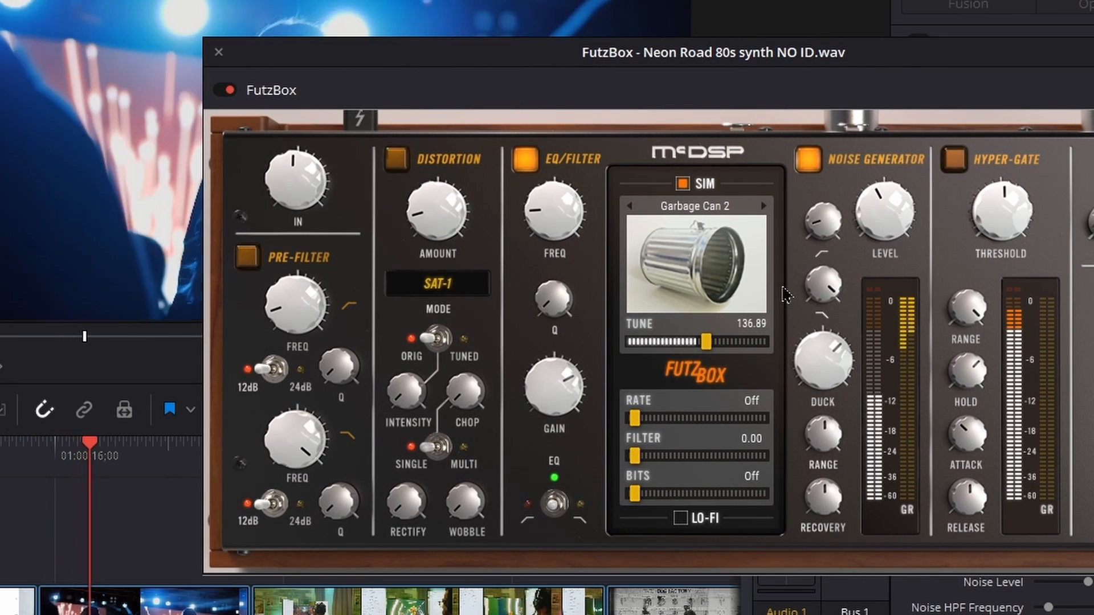
{"action": "left_click_drag", "start_coordinate": [741, 52], "coordinate": [740, 340]}
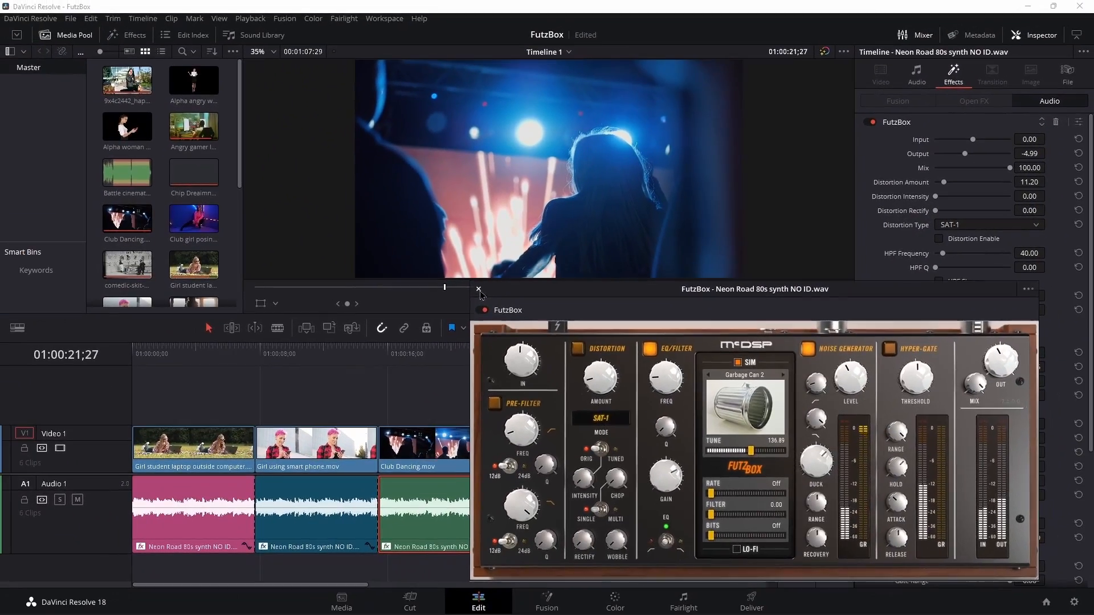
Close the FutzBox window and play the timeline from the start through the first three clips.
{"action": "left_click", "coordinate": [400, 305]}
{"action": "left_click_drag", "start_coordinate": [390, 392], "coordinate": [249, 391]}
{"action": "left_click_drag", "start_coordinate": [356, 361], "coordinate": [112, 384]}
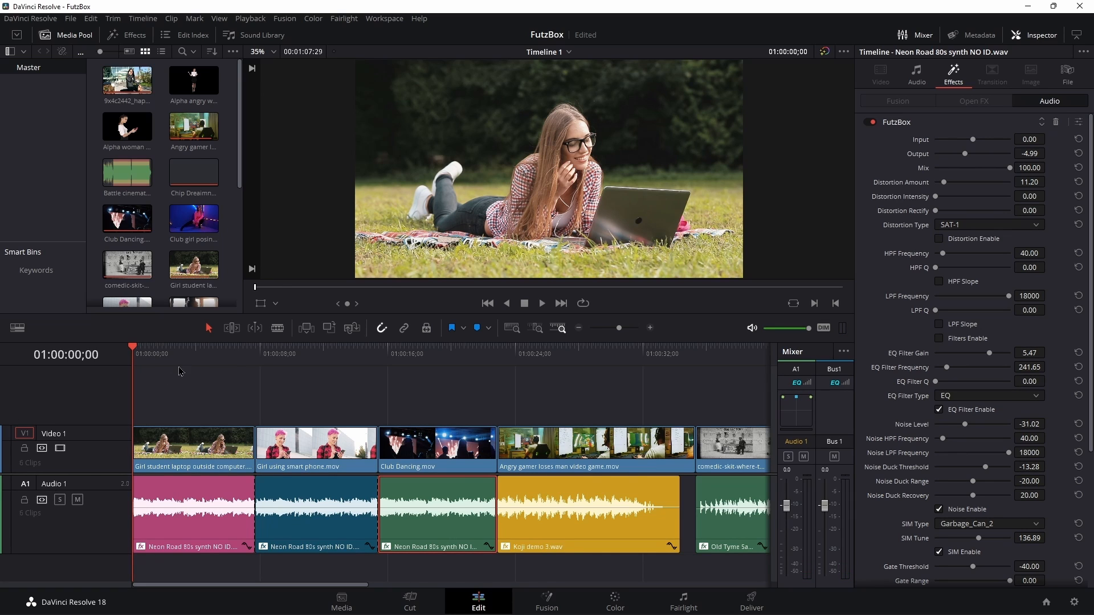
{"action": "mouse_move", "coordinate": [180, 371]}
{"action": "left_mouse_down"}
{"action": "mouse_move", "coordinate": [416, 371]}
{"action": "mouse_move", "coordinate": [136, 371]}
{"action": "mouse_move", "coordinate": [168, 372]}
{"action": "left_mouse_up"}
{"action": "key", "text": "space"}
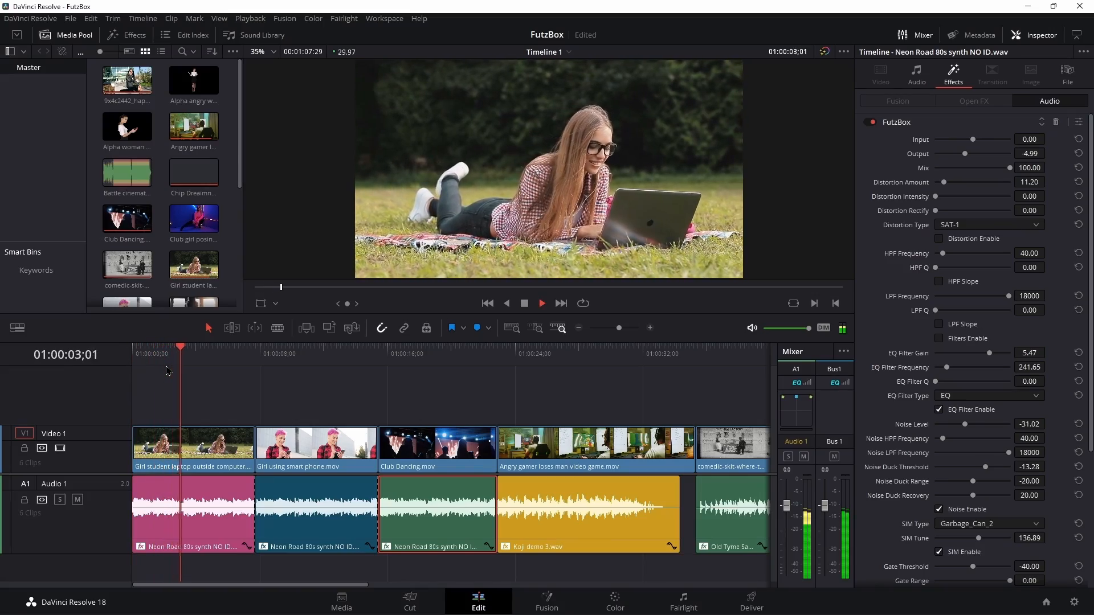
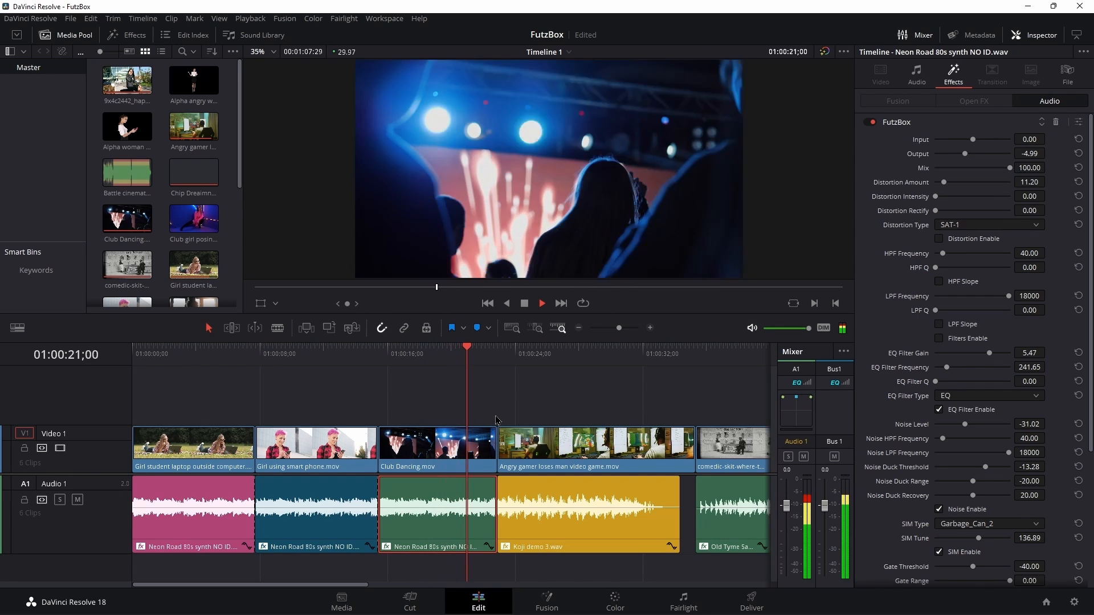
{"action": "key", "text": "space"}
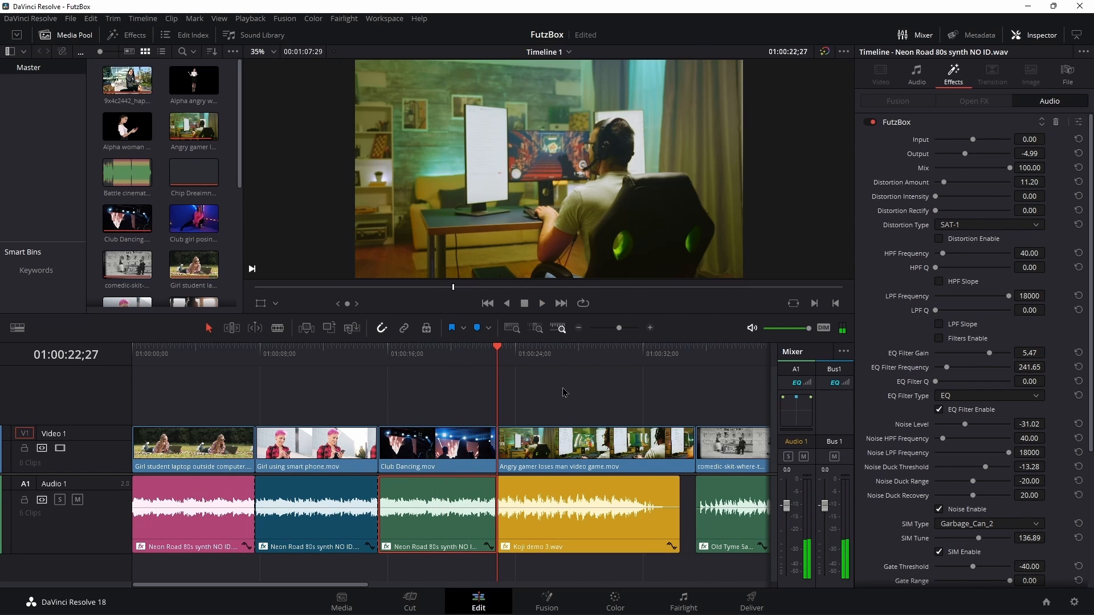
Play the first few seconds of the Angry gamer clip with FutzBox bypassed, and stop playback.
{"action": "key", "text": "space"}
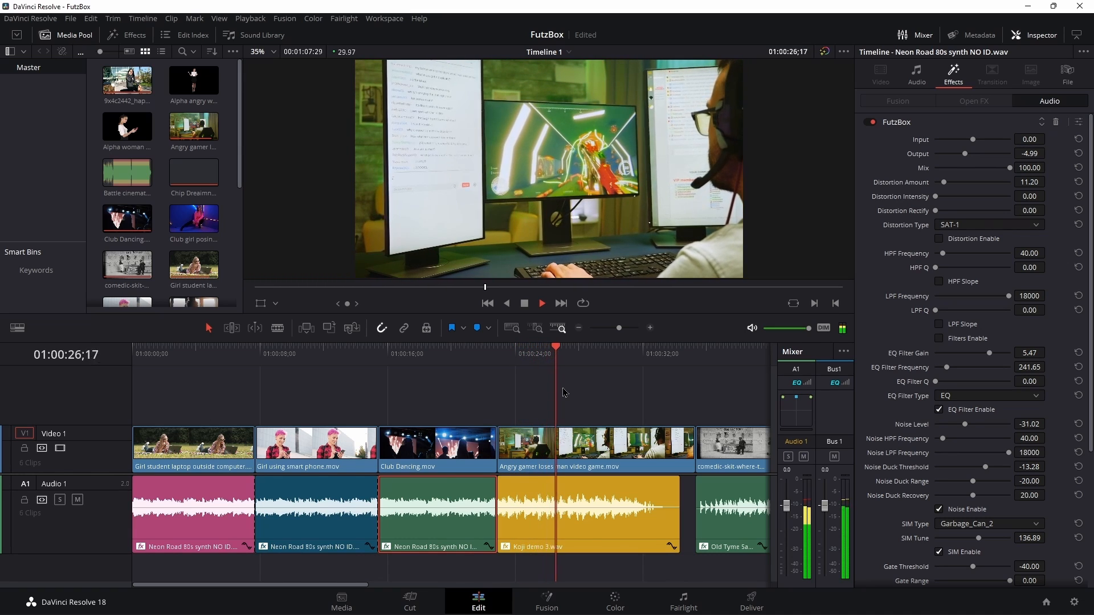
{"action": "key", "text": "space"}
{"action": "mouse_move", "coordinate": [560, 350]}
{"action": "left_mouse_down"}
{"action": "mouse_move", "coordinate": [617, 351]}
{"action": "mouse_move", "coordinate": [562, 351]}
{"action": "left_mouse_up"}
Open FutzBox on Koji demo 3.wav, move its window aside, view its Gamer Headset SIM in the list and enable the plugin.
{"action": "left_click", "coordinate": [585, 539]}
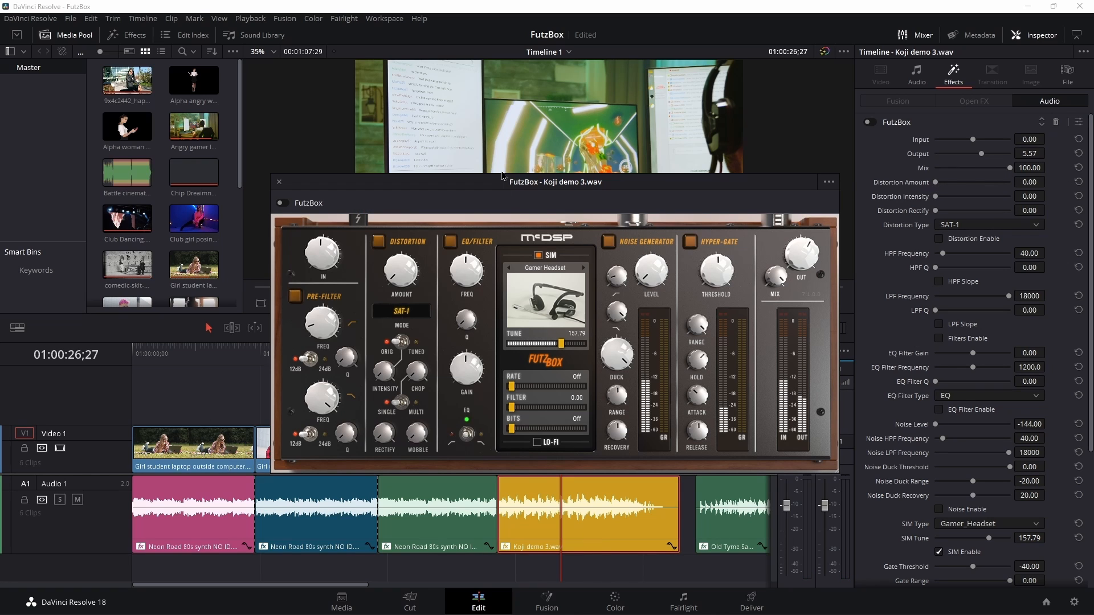
{"action": "left_click_drag", "start_coordinate": [489, 186], "coordinate": [717, 87]}
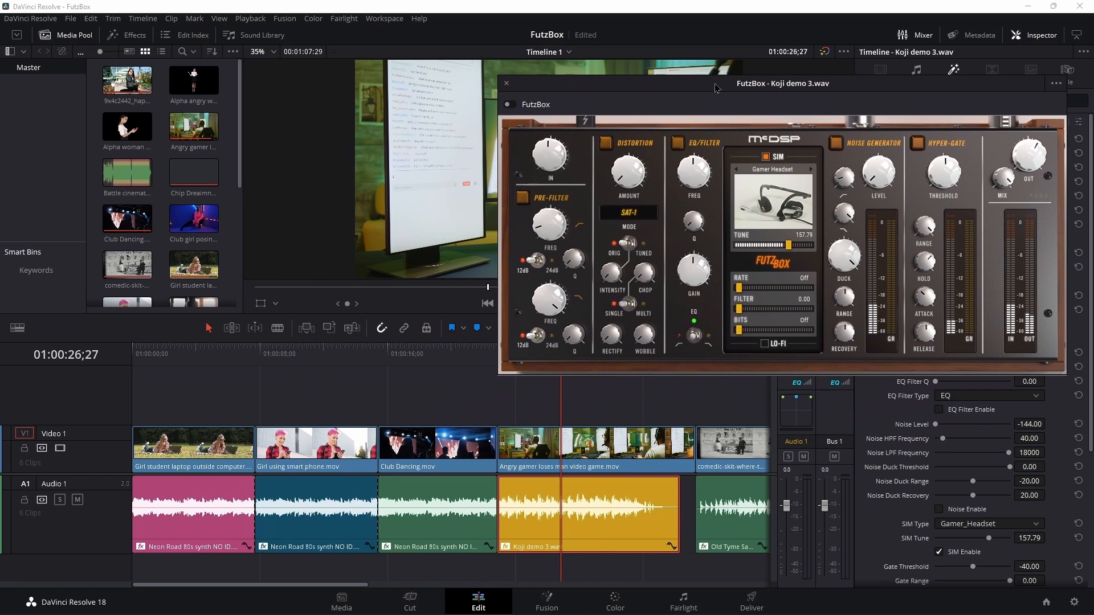
{"action": "left_click", "coordinate": [772, 172]}
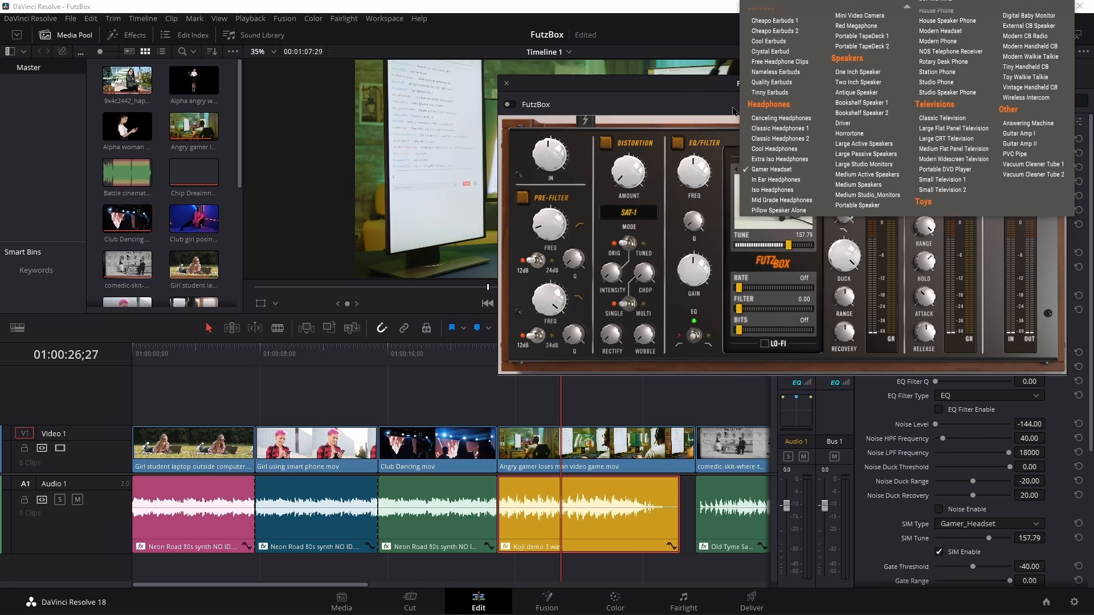
{"action": "left_click", "coordinate": [510, 108]}
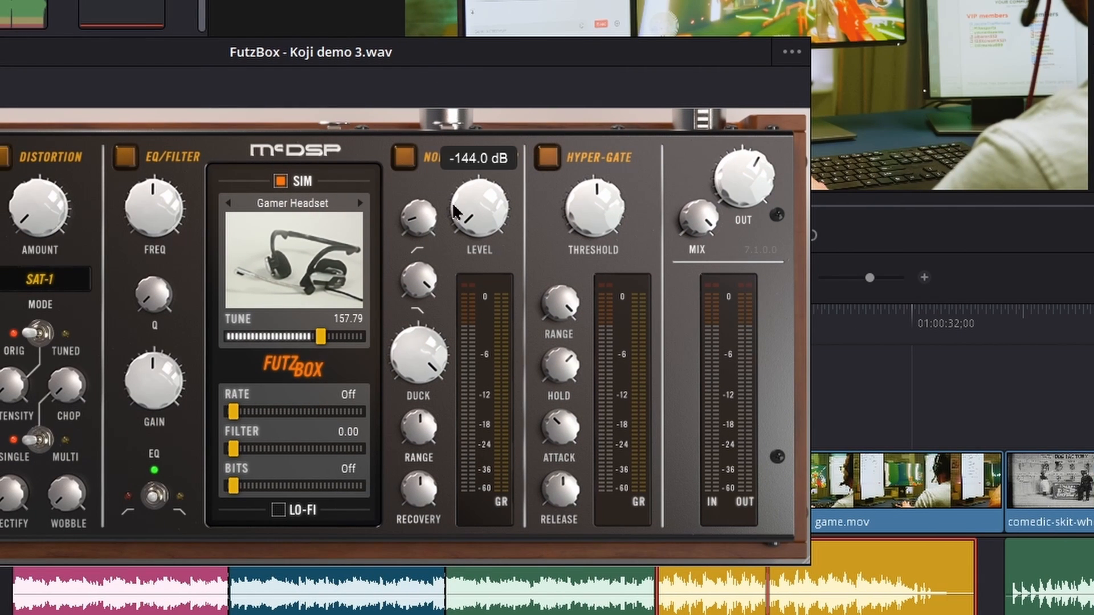
Turn on FutzBox's noise generator with a -10.72 dB duck threshold, and enable NUKE distortion at an amount of 8.8%.
{"action": "left_click_drag", "start_coordinate": [467, 213], "coordinate": [468, 171]}
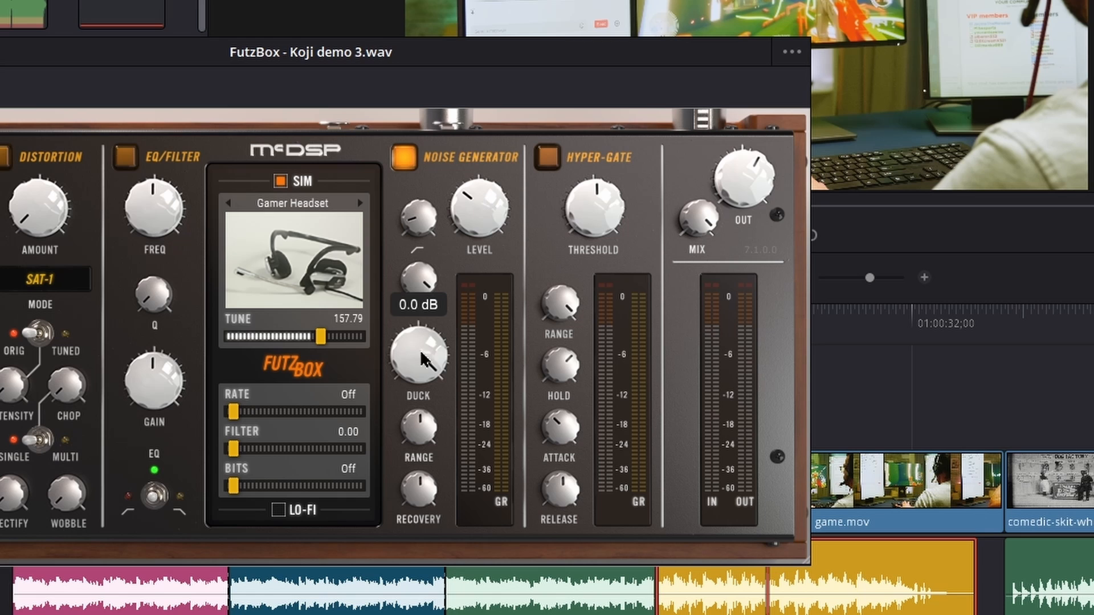
{"action": "left_click_drag", "start_coordinate": [422, 353], "coordinate": [416, 411]}
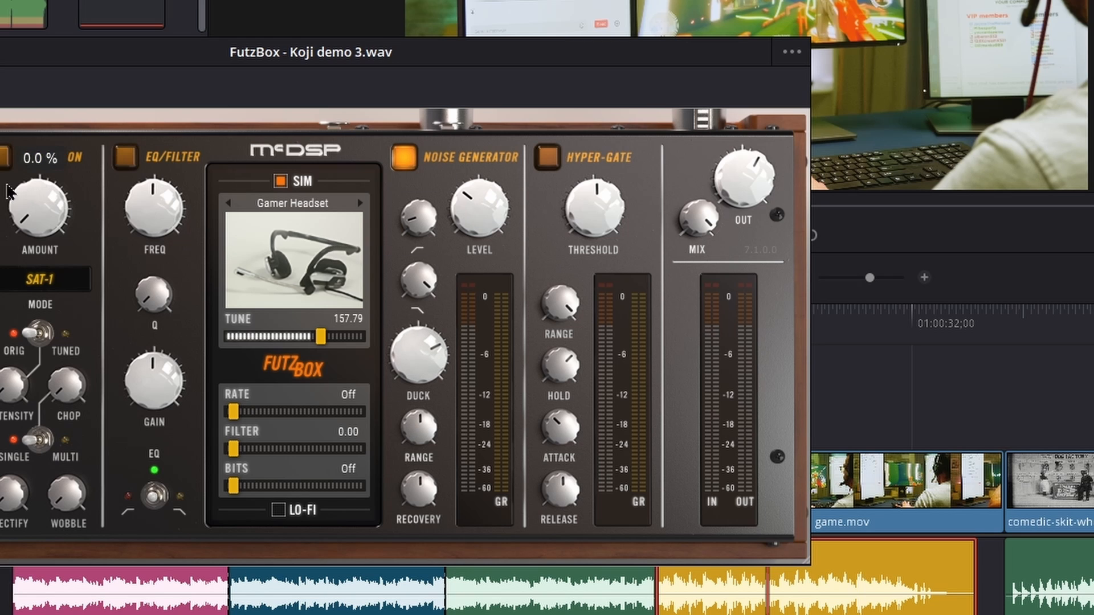
{"action": "left_click", "coordinate": [4, 159]}
{"action": "left_click_drag", "start_coordinate": [36, 216], "coordinate": [40, 204]}
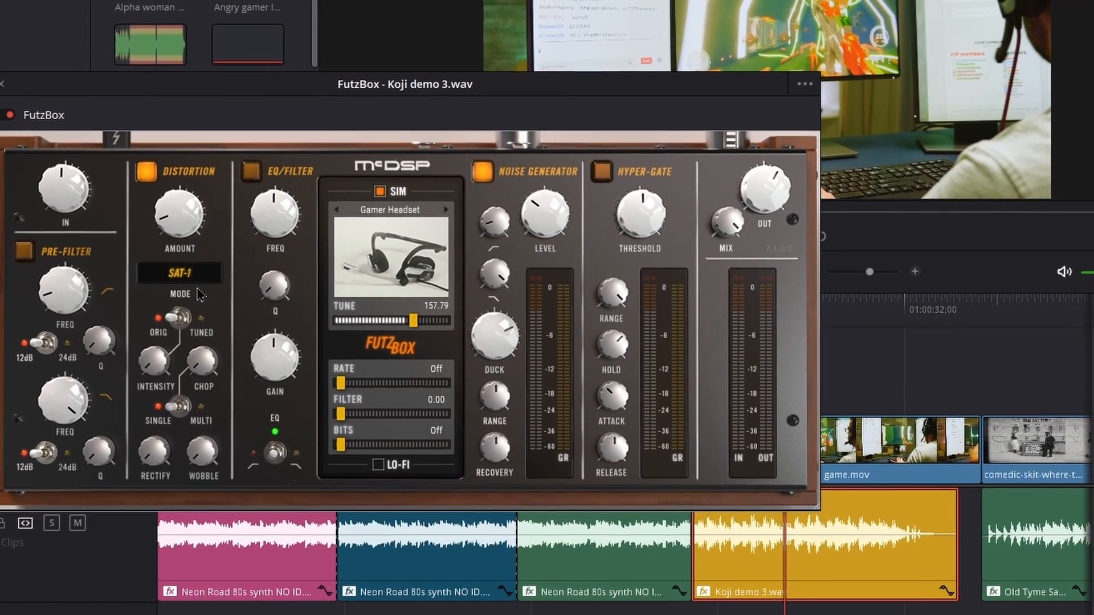
{"action": "left_click", "coordinate": [197, 276]}
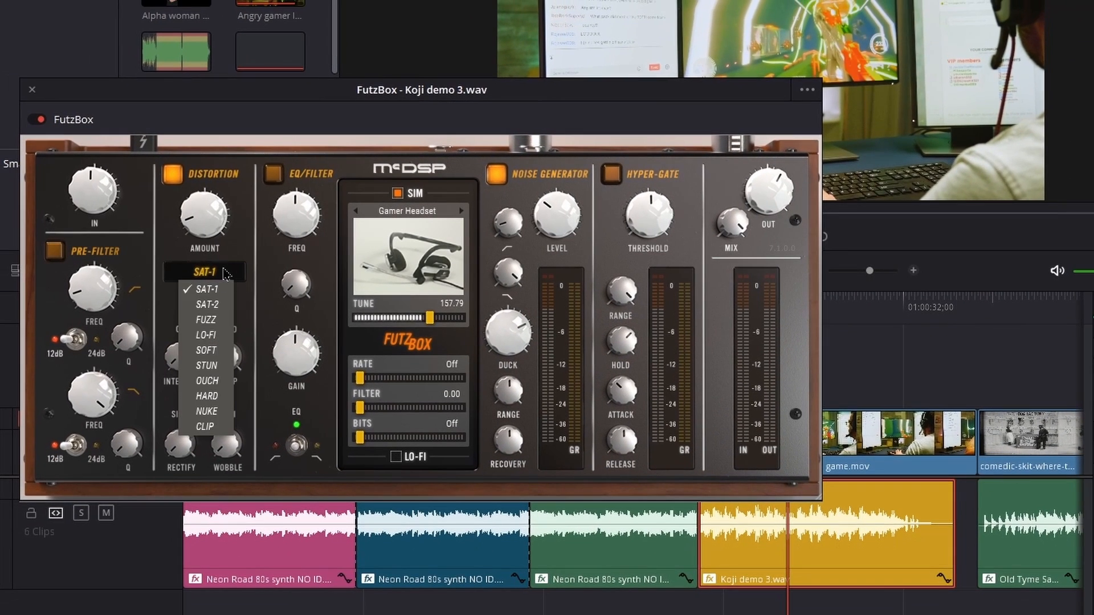
{"action": "left_click", "coordinate": [202, 406]}
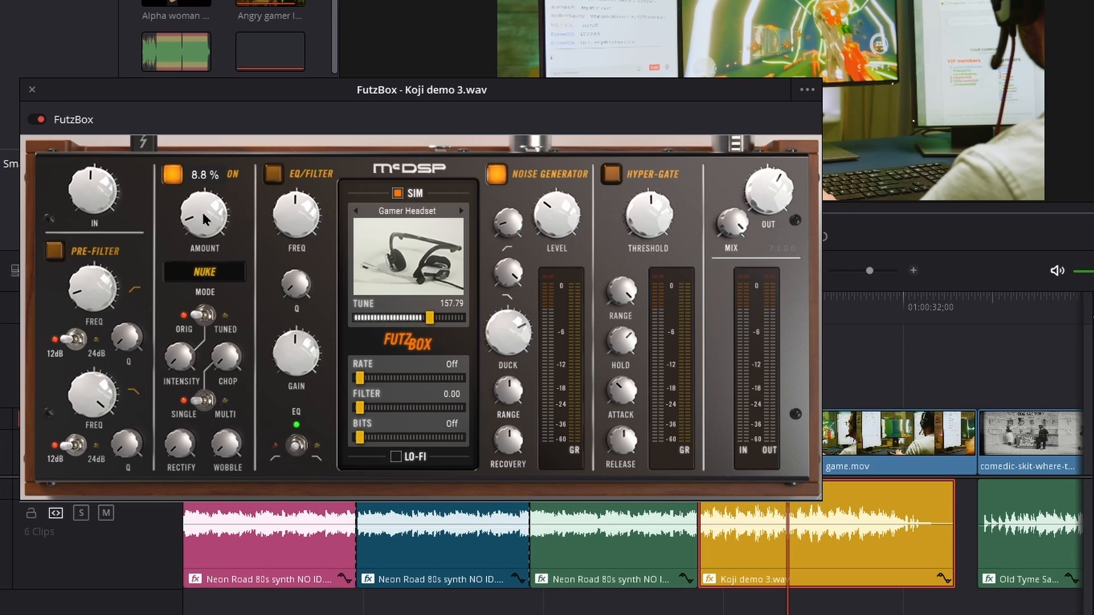
Uncover the preview, play the Angry gamer clip from its start and set the noise level to -57.16 dB.
{"action": "left_click_drag", "start_coordinate": [580, 90], "coordinate": [437, 0]}
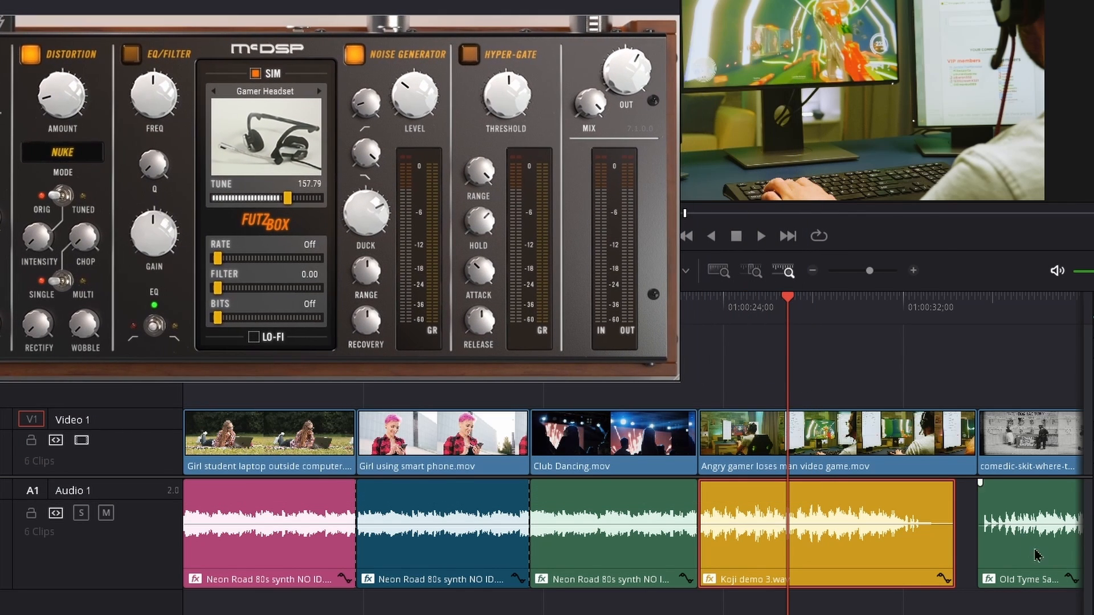
{"action": "left_click", "coordinate": [700, 300]}
{"action": "key", "text": "space"}
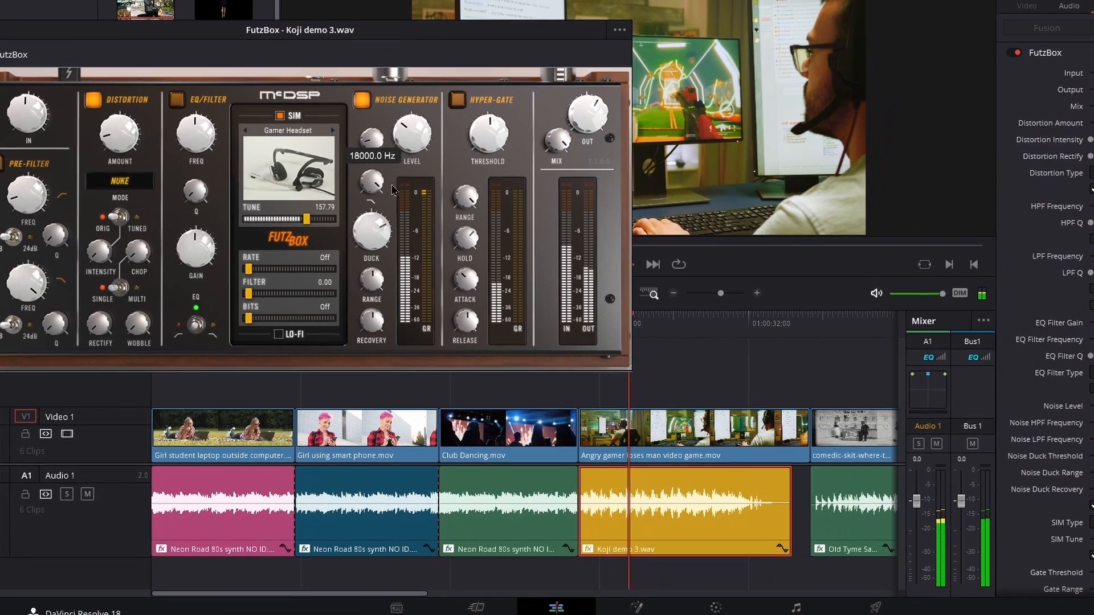
{"action": "left_click_drag", "start_coordinate": [404, 104], "coordinate": [403, 123]}
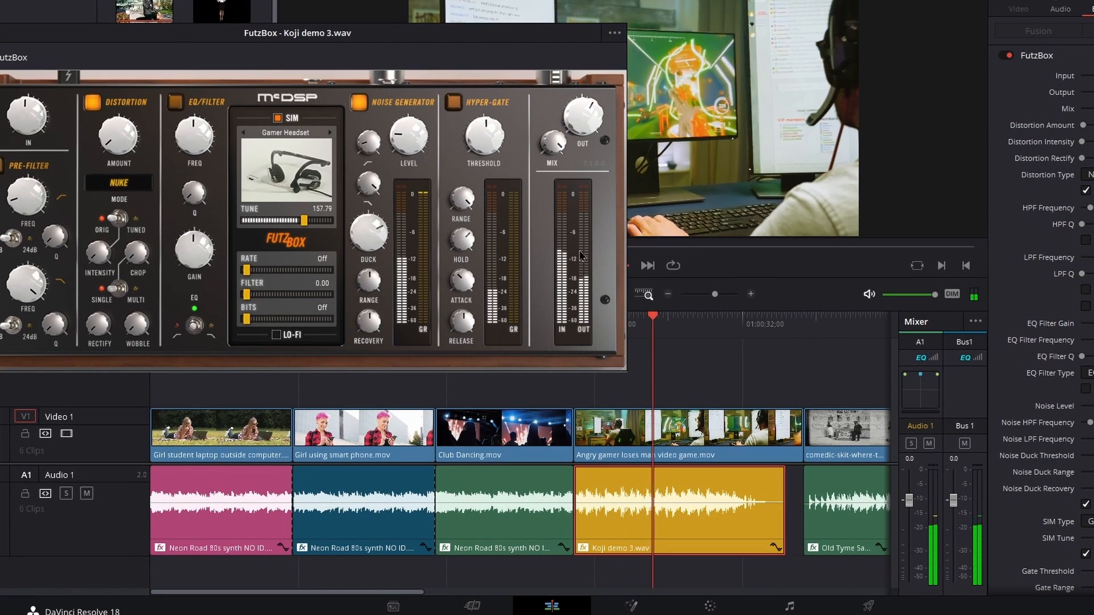
Set the FutzBox mix to 97.2% and replay the Angry gamer clip from near its start.
{"action": "mouse_move", "coordinate": [544, 148]}
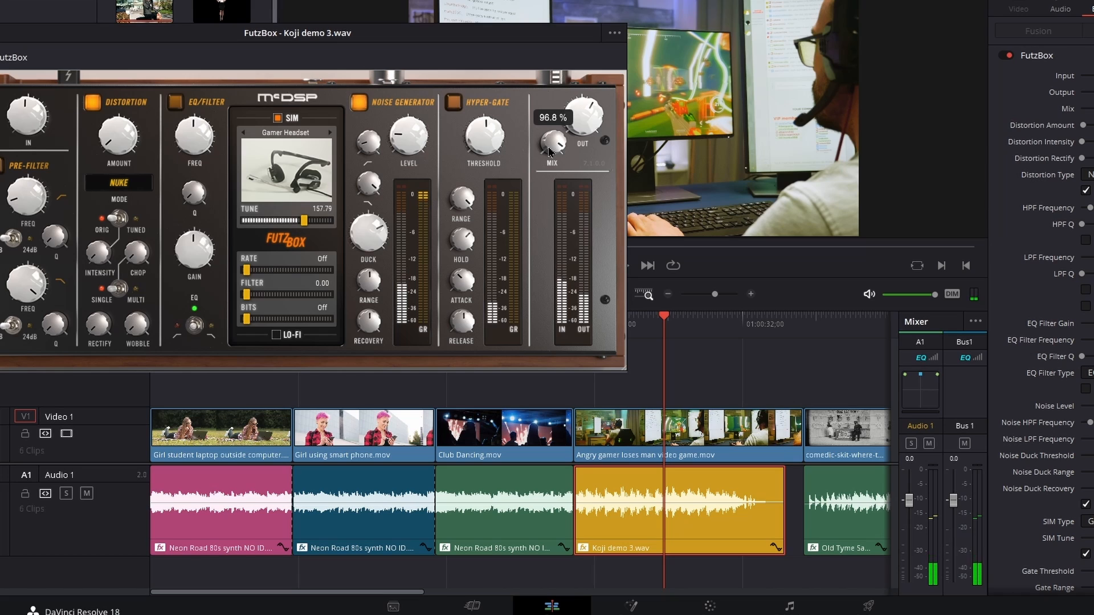
{"action": "key", "text": "j"}
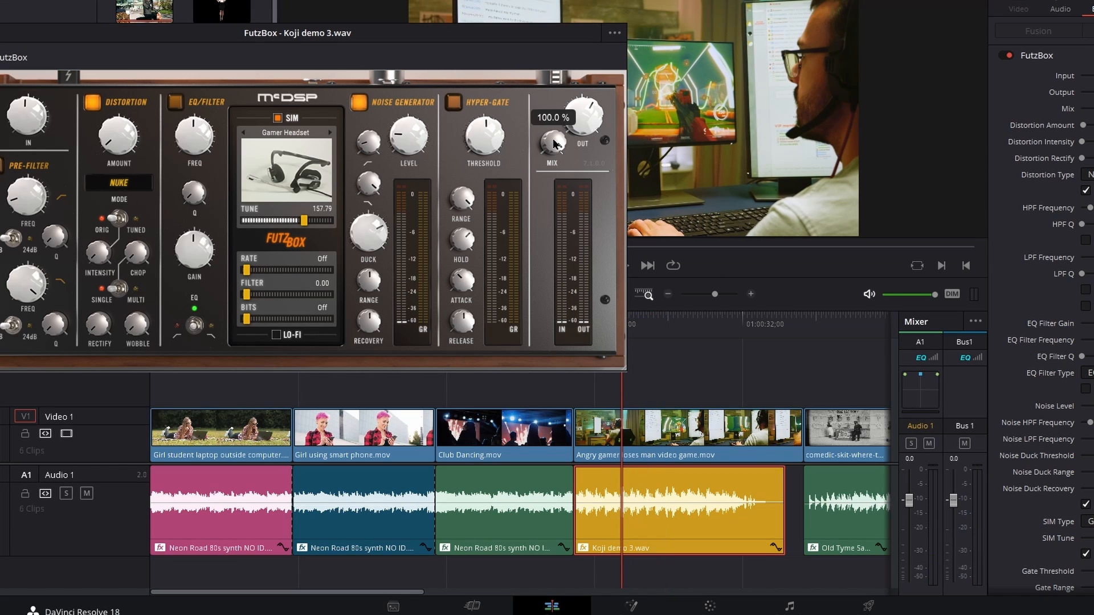
{"action": "key", "text": "l"}
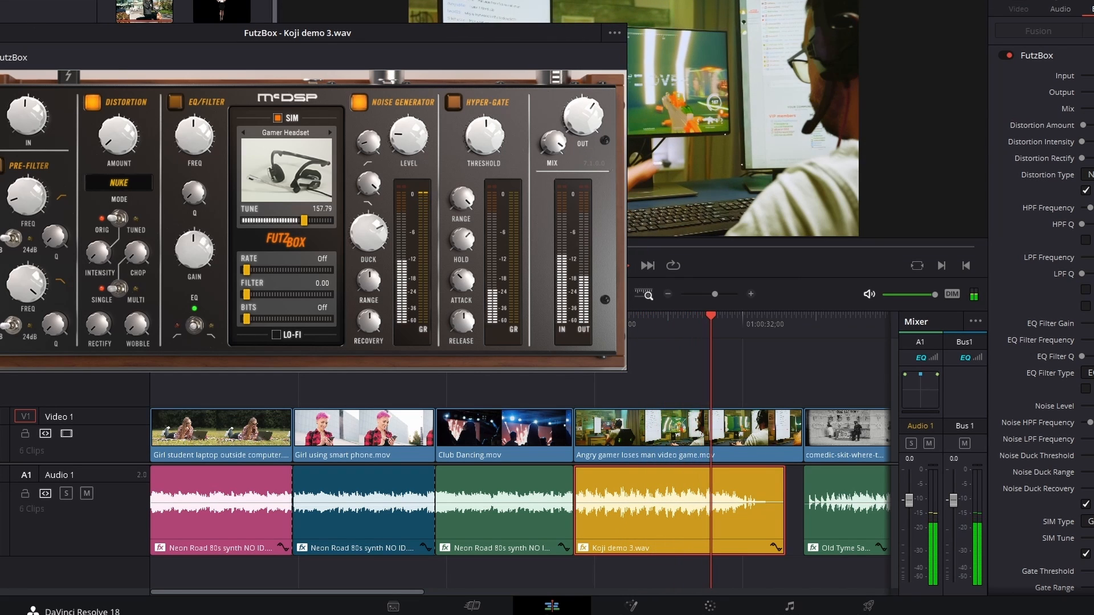
Close the FutzBox window and play the Angry gamer clip from its start in full screen, stopping in the comedic skit clip.
{"action": "left_click_drag", "start_coordinate": [88, 57], "coordinate": [293, 58]}
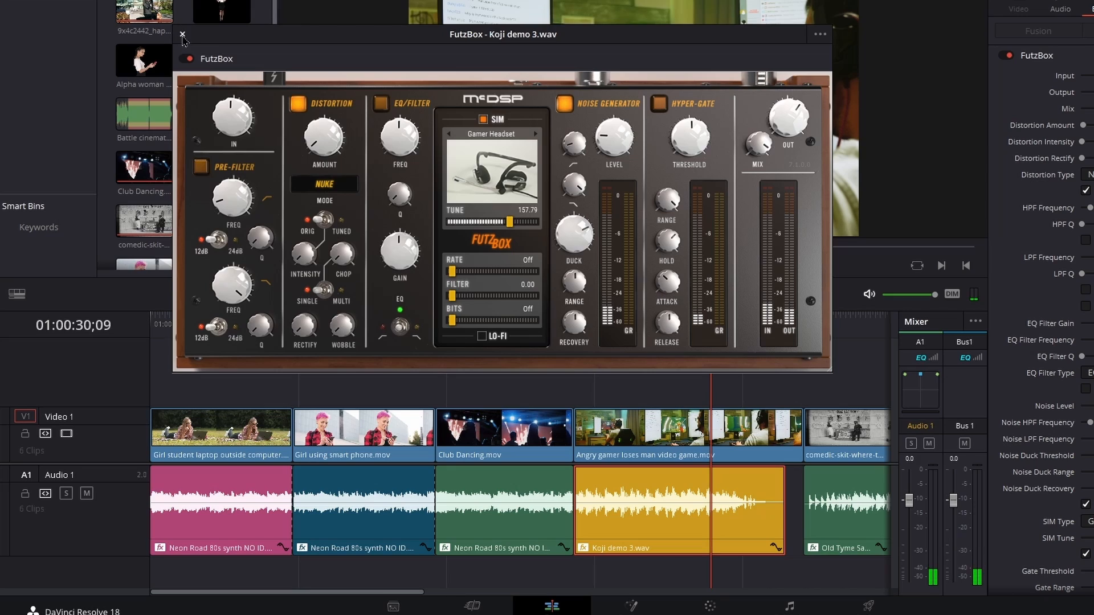
{"action": "left_click", "coordinate": [183, 34]}
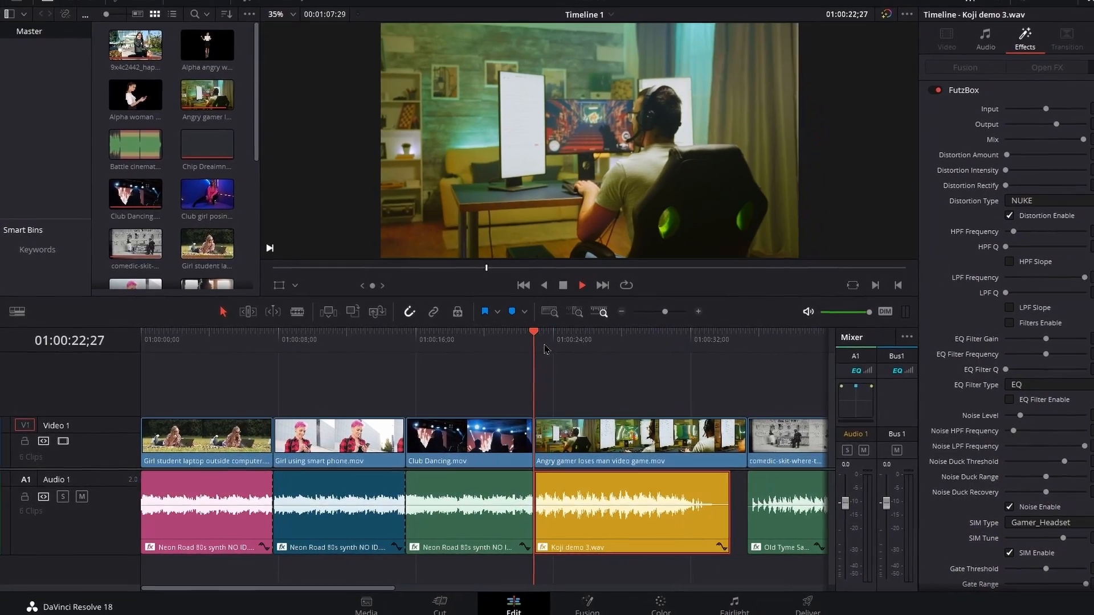
{"action": "key", "text": "ctrl+f"}
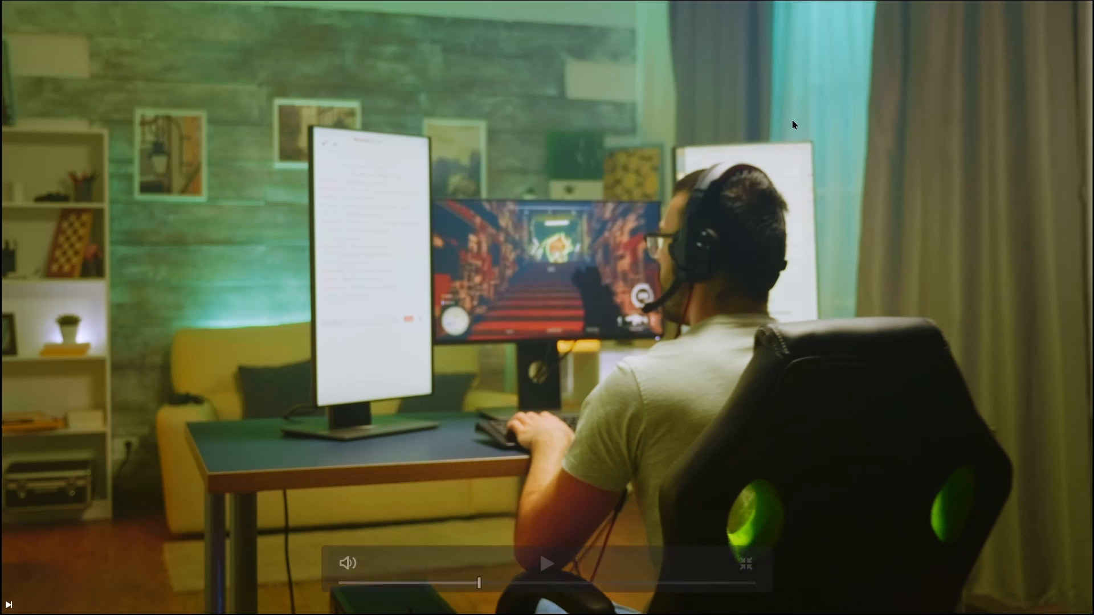
{"action": "key", "text": "space"}
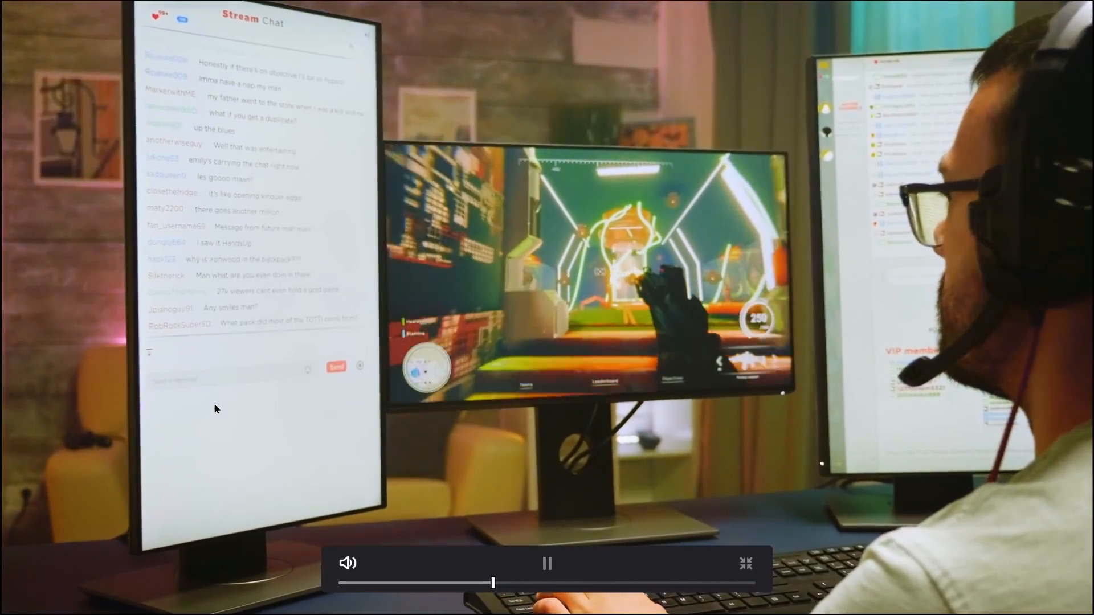
{"action": "key", "text": "Escape"}
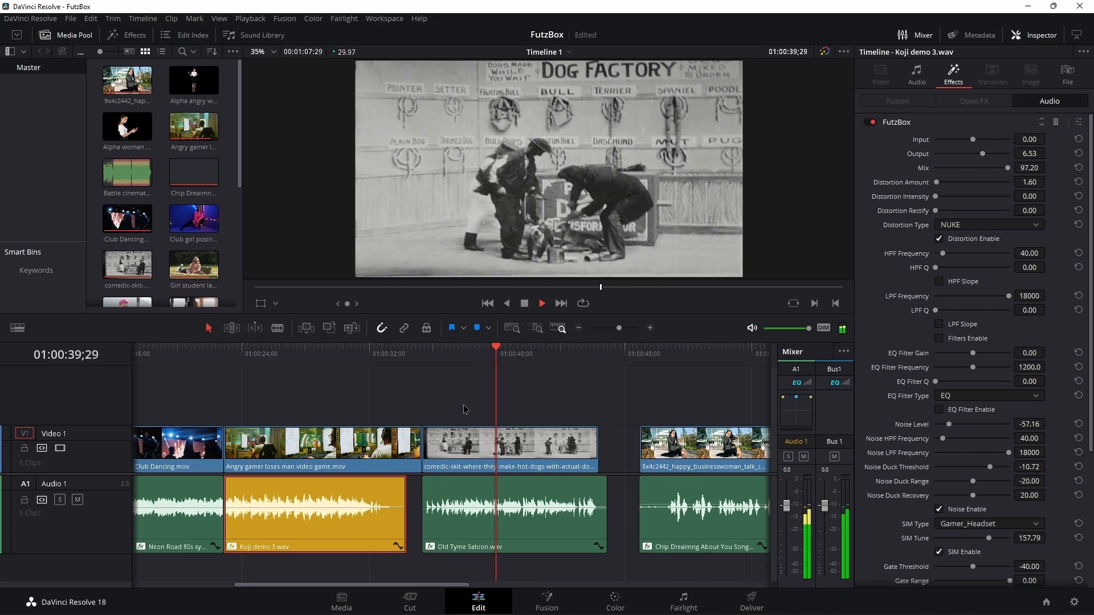
{"action": "key", "text": "space"}
Place the playhead at the comedic skit clip's start, then open and enable FutzBox on Old Tyme Saloon.wav with its window moved aside.
{"action": "left_click", "coordinate": [439, 354]}
{"action": "left_click_drag", "start_coordinate": [439, 356], "coordinate": [423, 357]}
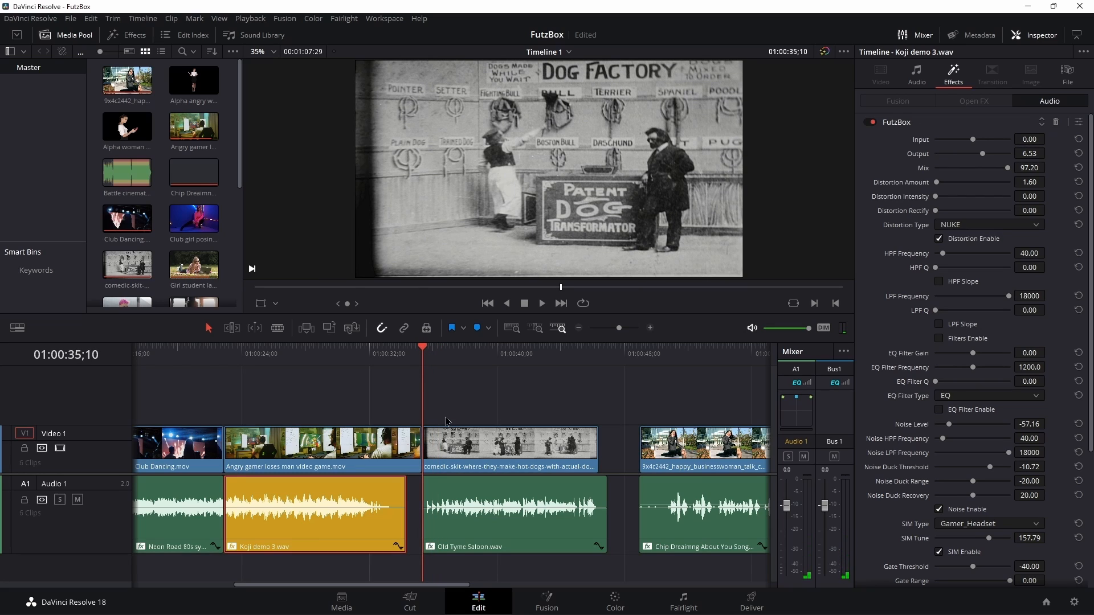
{"action": "left_click", "coordinate": [491, 517]}
{"action": "left_click", "coordinate": [1078, 122]}
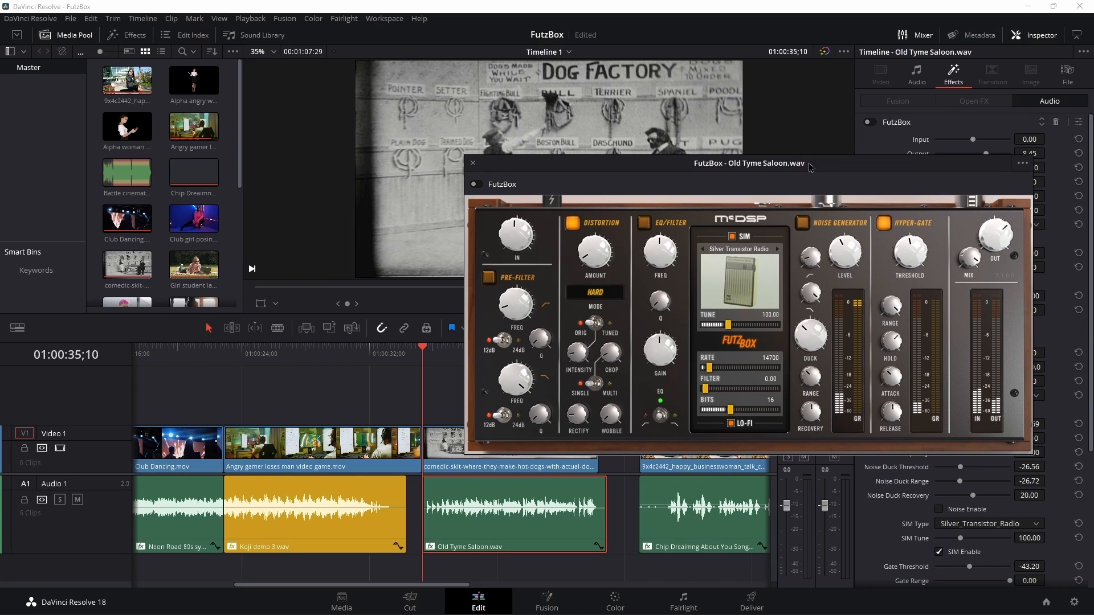
{"action": "left_click_drag", "start_coordinate": [811, 167], "coordinate": [808, 79]}
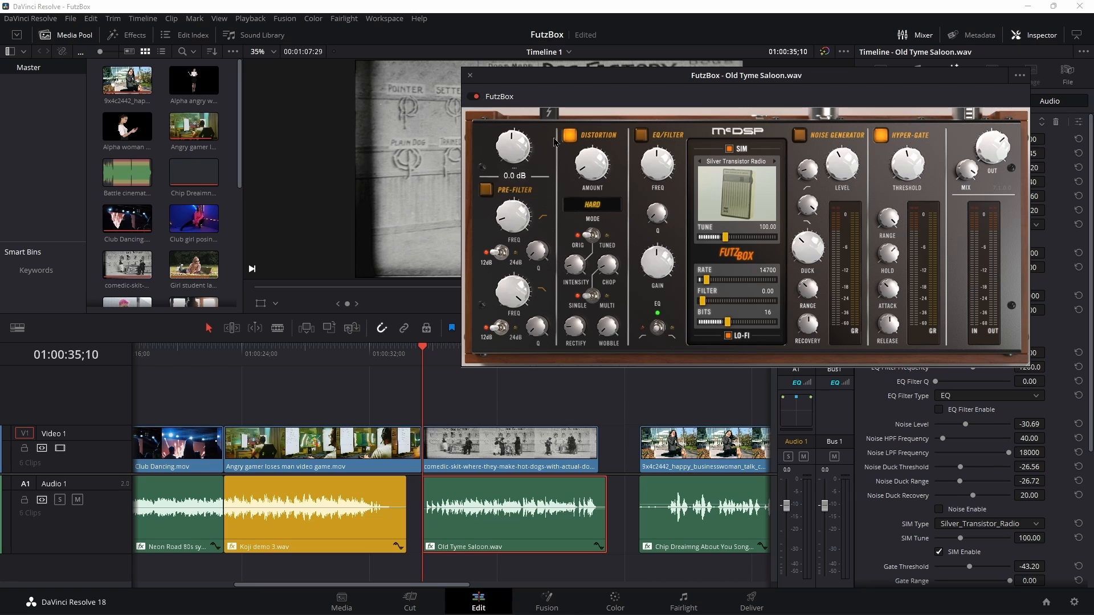
{"action": "left_click_drag", "start_coordinate": [821, 78], "coordinate": [973, 103]}
Play the comedic skit clip from its start with FutzBox enabled, and move the plugin window to the other side of the preview.
{"action": "key", "text": "space"}
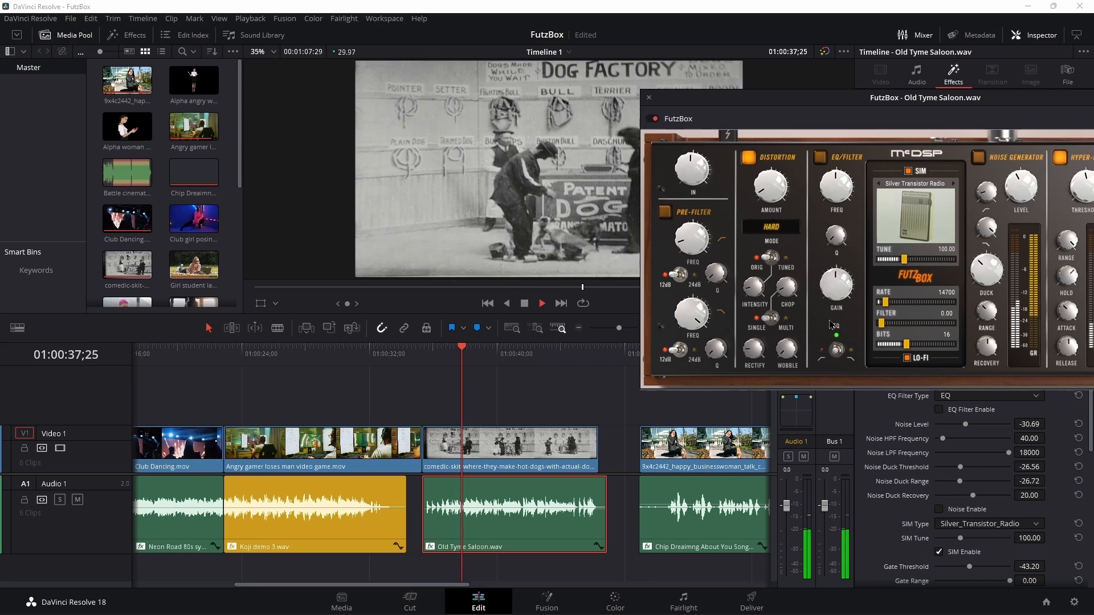
{"action": "key", "text": "space"}
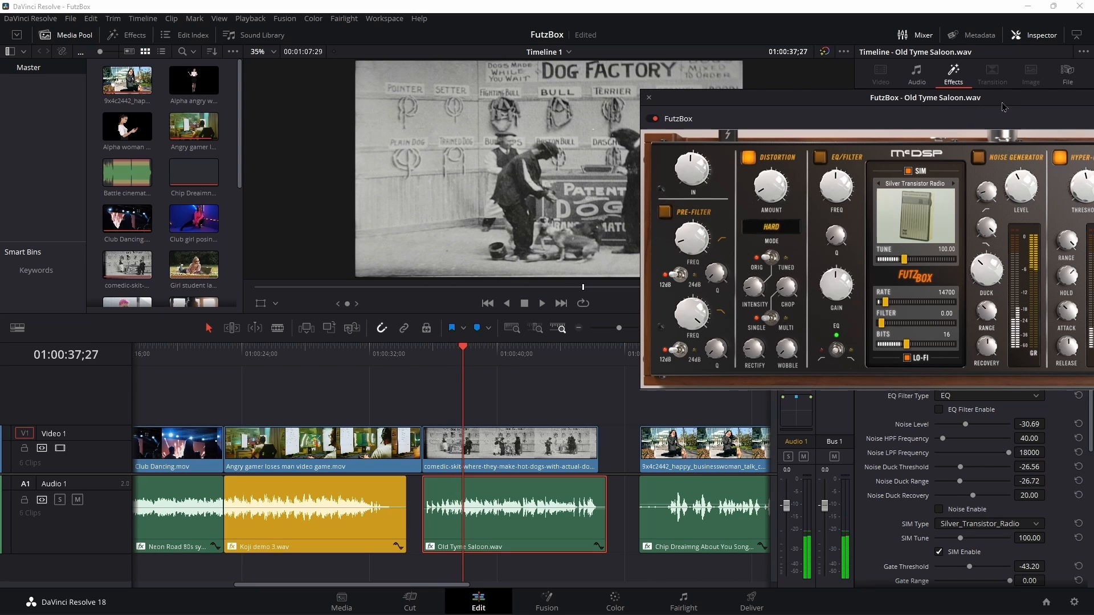
{"action": "left_click_drag", "start_coordinate": [1004, 108], "coordinate": [346, 127]}
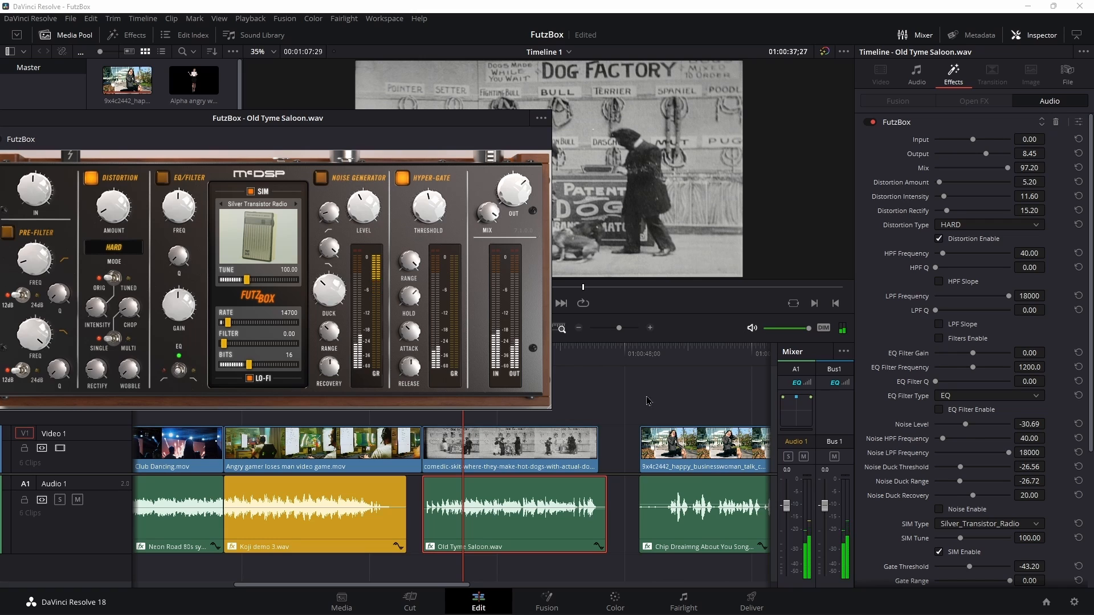
{"action": "left_click_drag", "start_coordinate": [415, 129], "coordinate": [305, 139]}
Turn on the noise generator for Old Tyme Saloon.wav, set its duck threshold to -25.92 dB and return to the clip's start.
{"action": "key", "text": "space"}
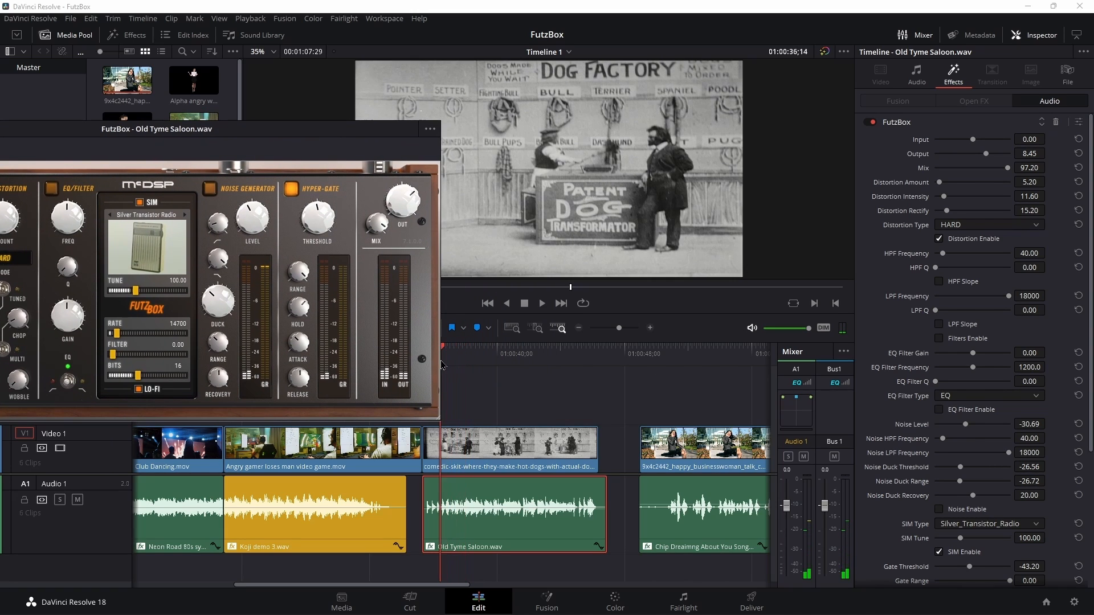
{"action": "key", "text": "space"}
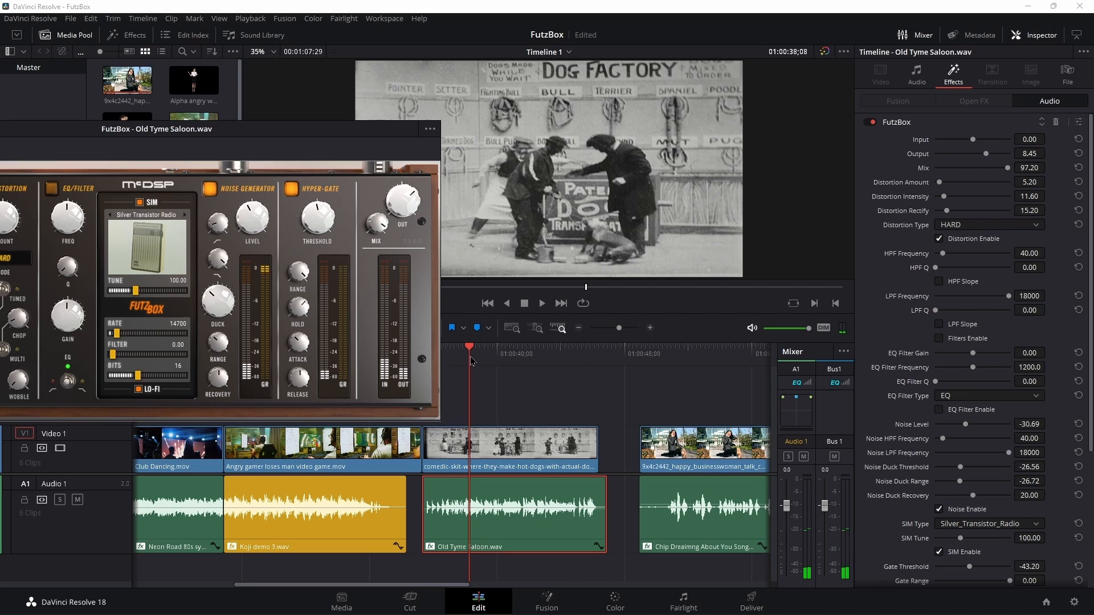
{"action": "key", "text": "Up"}
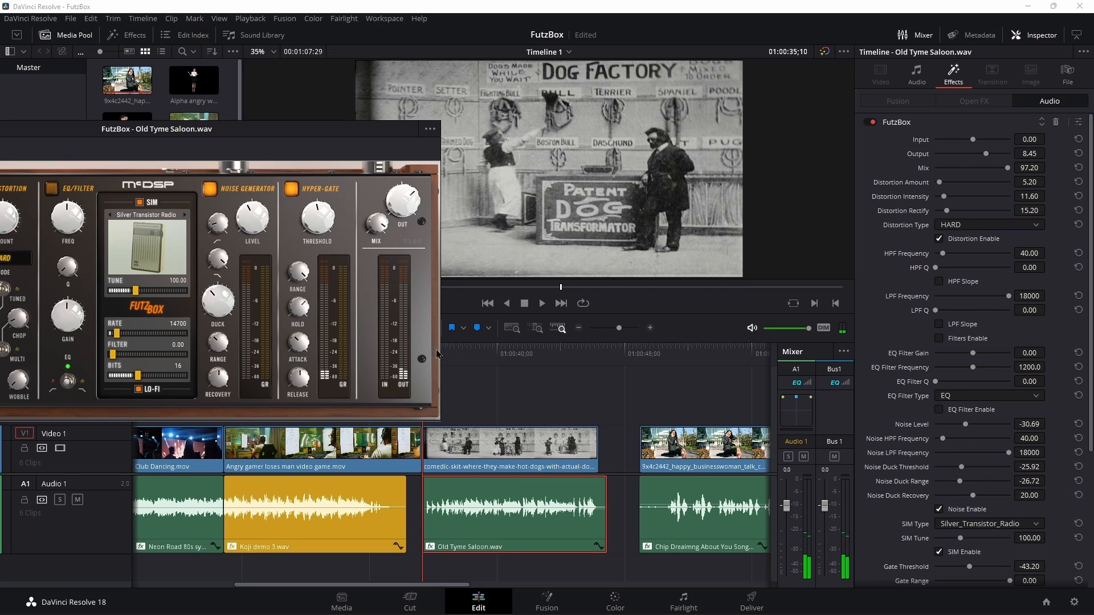
Set Old Tyme Saloon.wav's noise level to -19.71 dB and mix to 97.6%, playing the comedic skit clip before and after.
{"action": "key", "text": "space"}
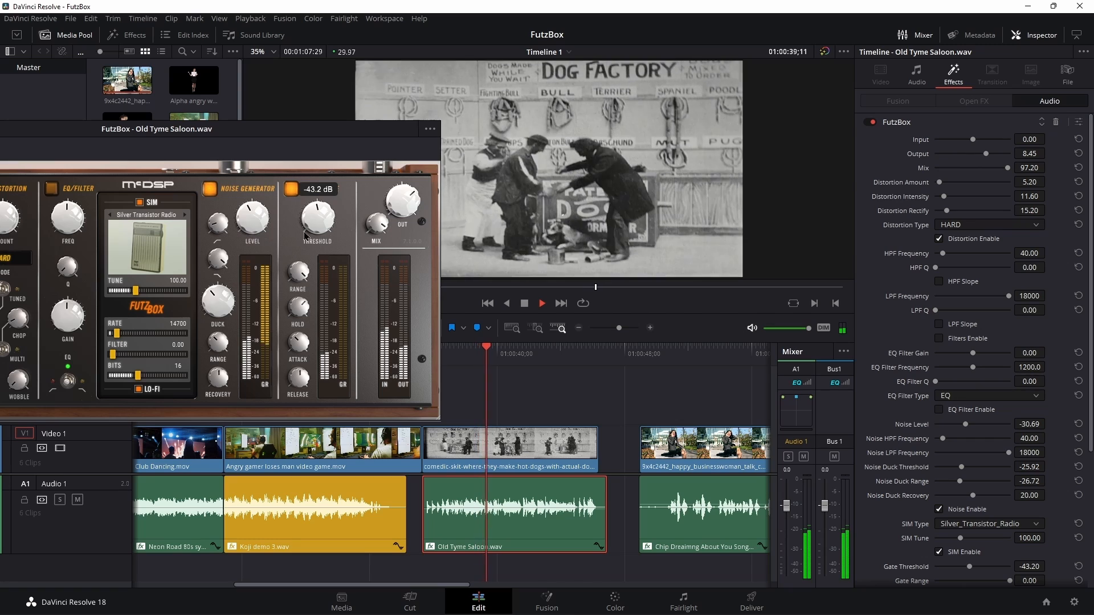
{"action": "key", "text": "space"}
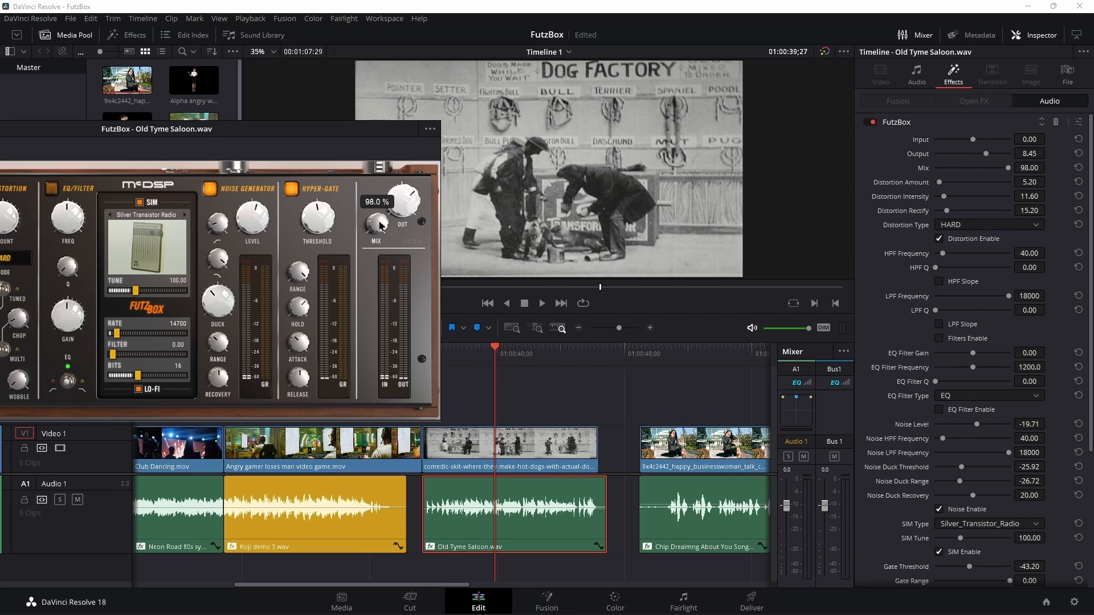
{"action": "left_click_drag", "start_coordinate": [469, 348], "coordinate": [438, 356]}
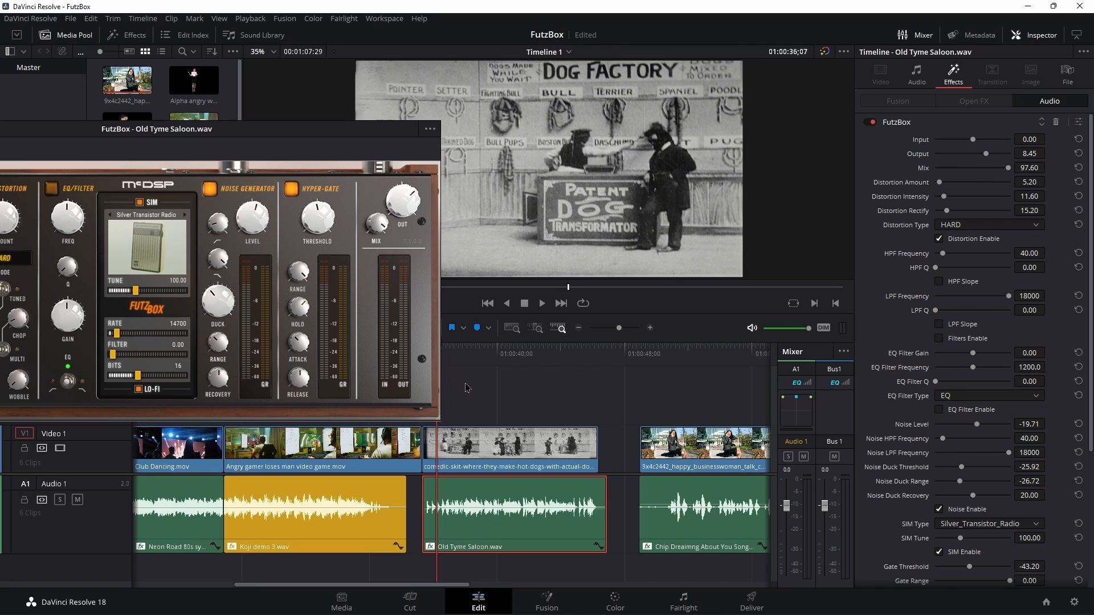
{"action": "key", "text": "space"}
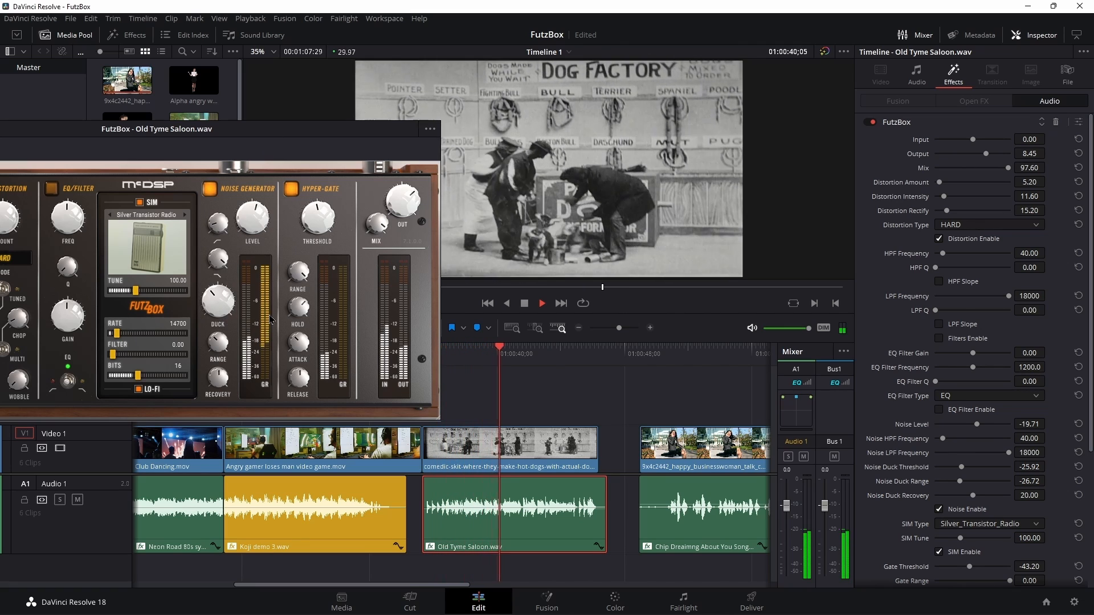
{"action": "left_click_drag", "start_coordinate": [297, 132], "coordinate": [406, 124]}
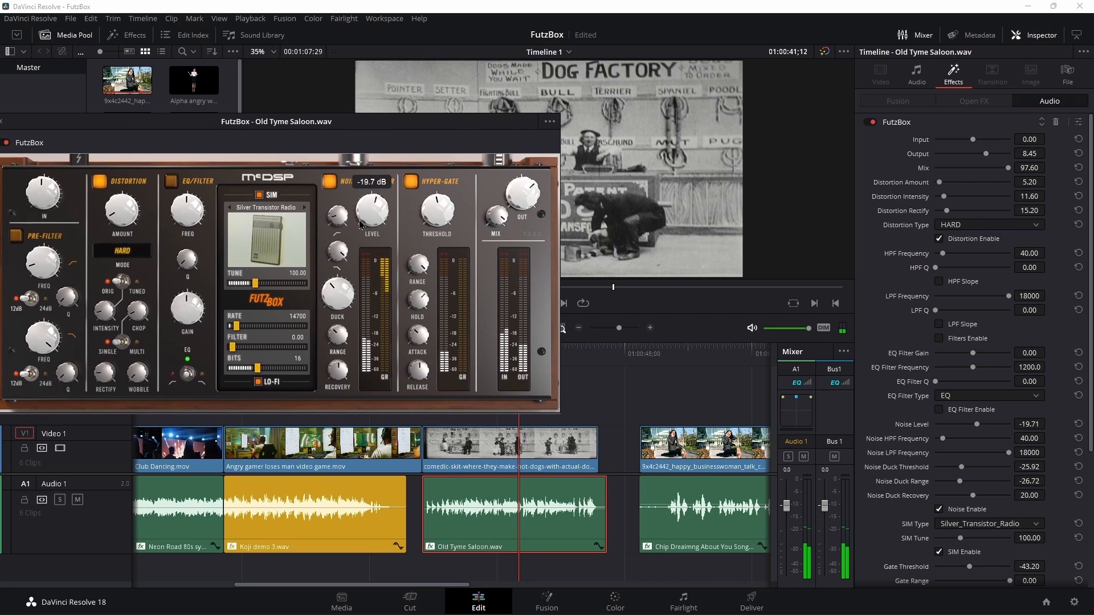
Switch Old Tyme Saloon.wav's FutzBox SIM to Blue Megaphone 2, move the plugin window aside and play the comedic skit clip.
{"action": "left_click_drag", "start_coordinate": [140, 174], "coordinate": [280, 160]}
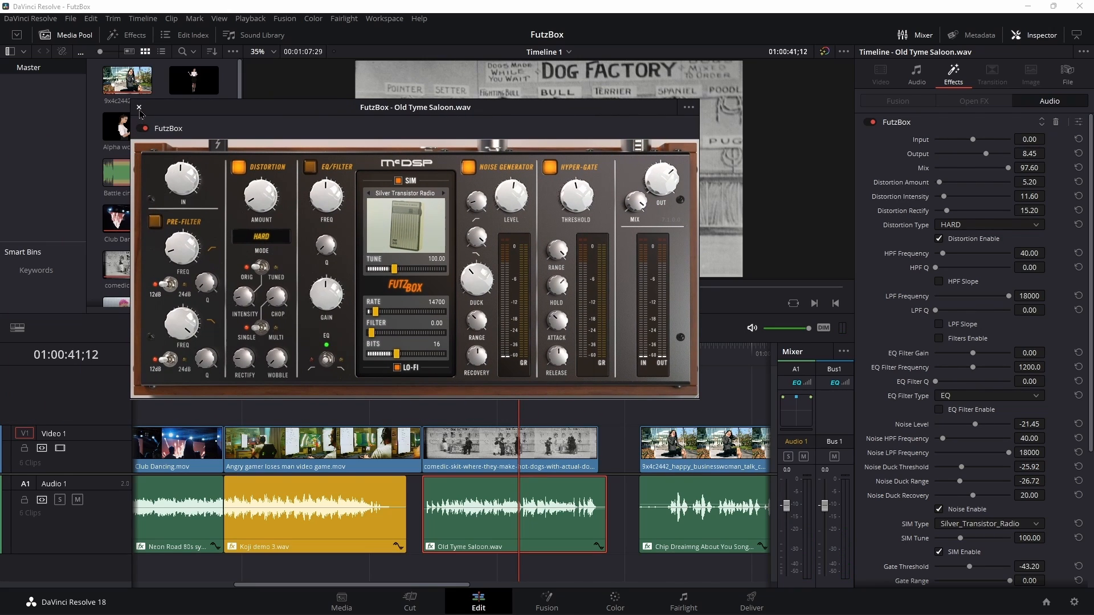
{"action": "left_click", "coordinate": [376, 196]}
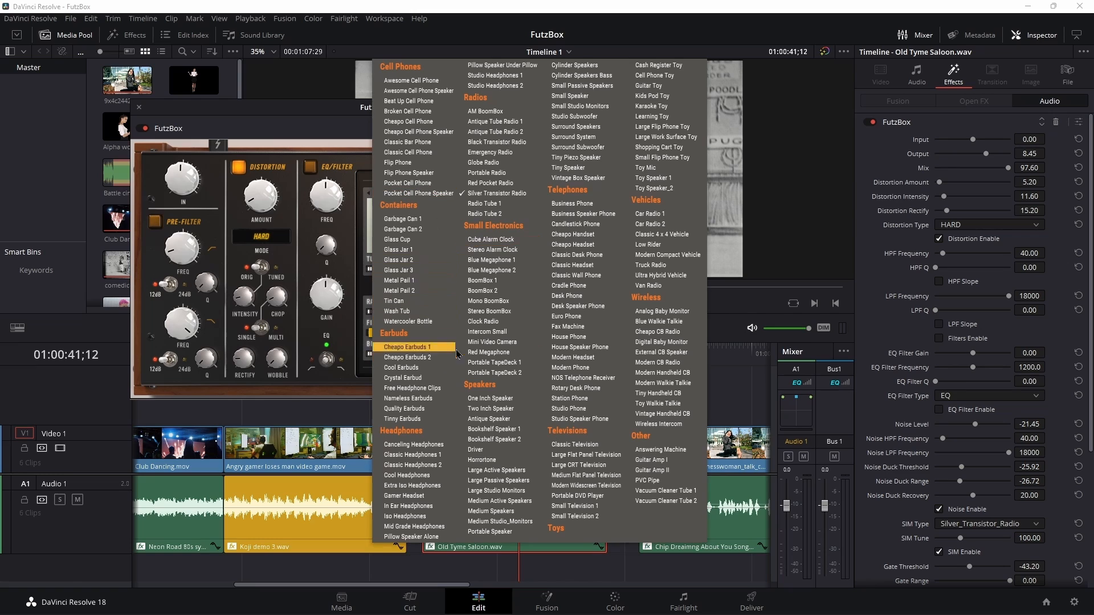
{"action": "left_click", "coordinate": [505, 271]}
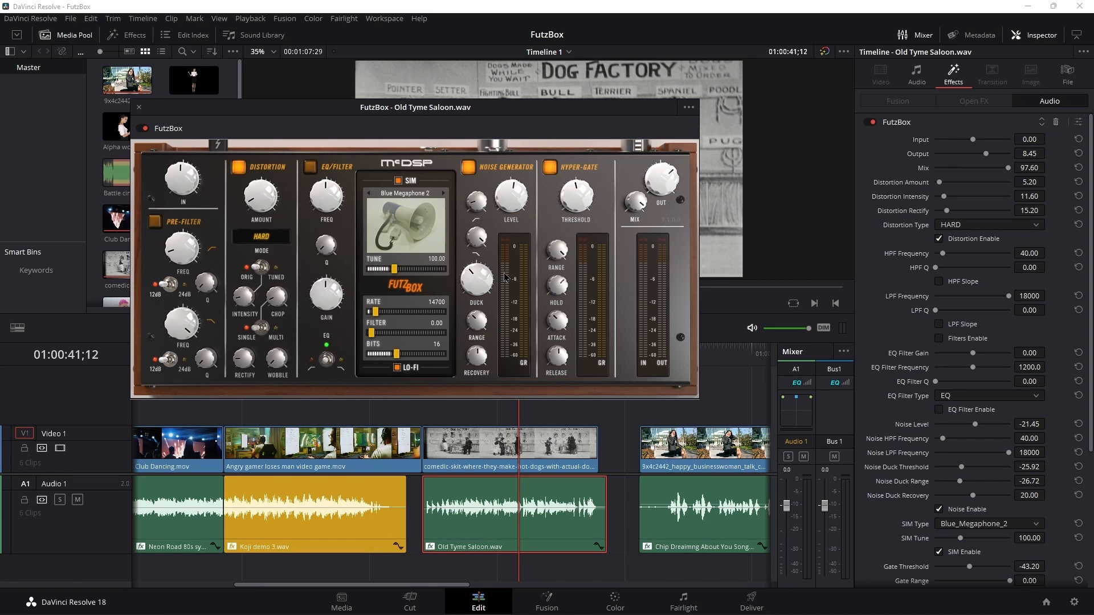
{"action": "left_click_drag", "start_coordinate": [646, 112], "coordinate": [0, 171]}
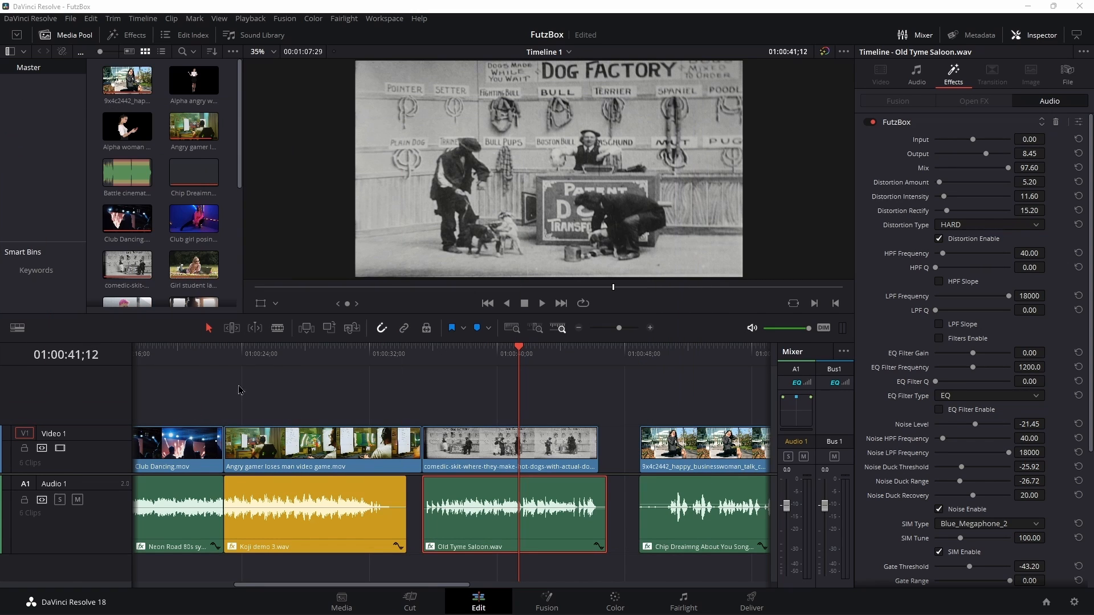
{"action": "left_click", "coordinate": [440, 355]}
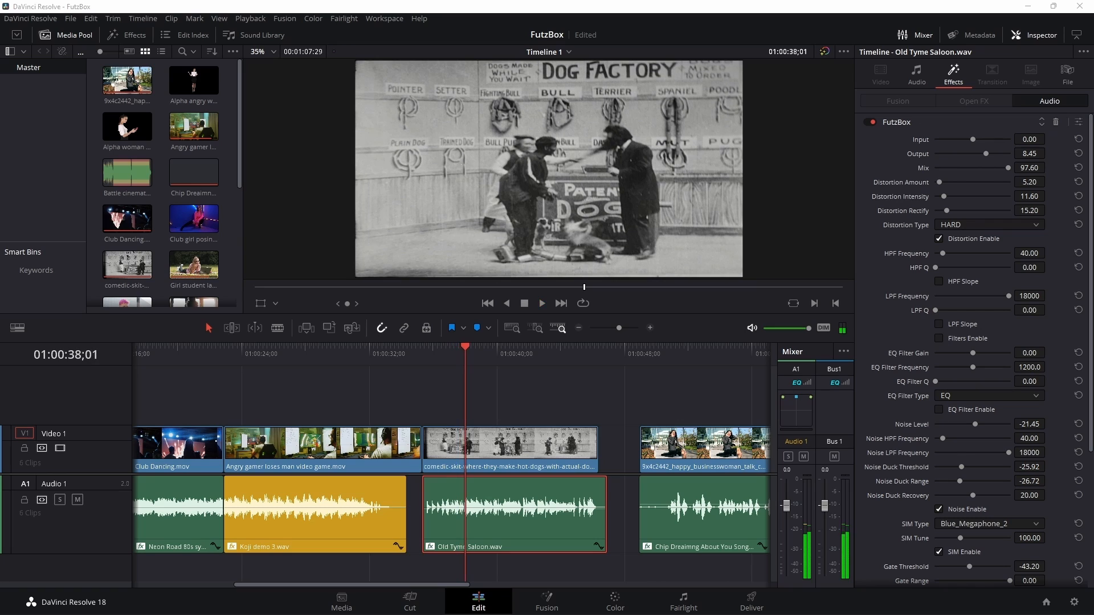
Audition the Medium Active Speakers and Vacuum Cleaner Tube 1 SIMs on Old Tyme Saloon.wav during playback.
{"action": "left_click_drag", "start_coordinate": [0, 188], "coordinate": [358, 74]}
{"action": "left_click", "coordinate": [338, 160]}
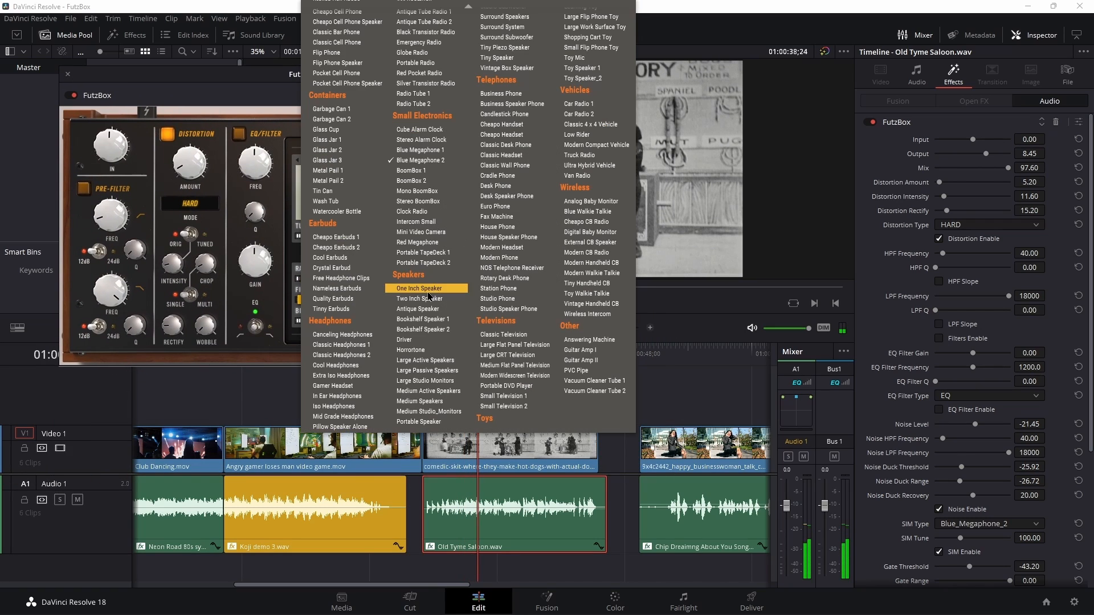
{"action": "left_click", "coordinate": [429, 391]}
{"action": "left_click", "coordinate": [440, 438]}
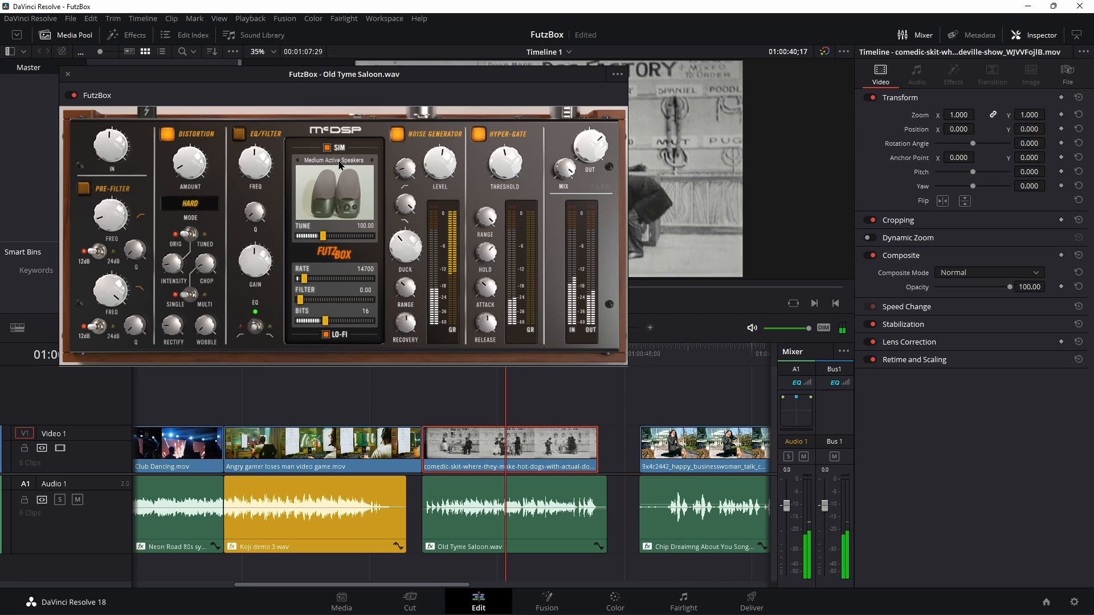
{"action": "left_click", "coordinate": [334, 206]}
{"action": "left_click", "coordinate": [590, 156]}
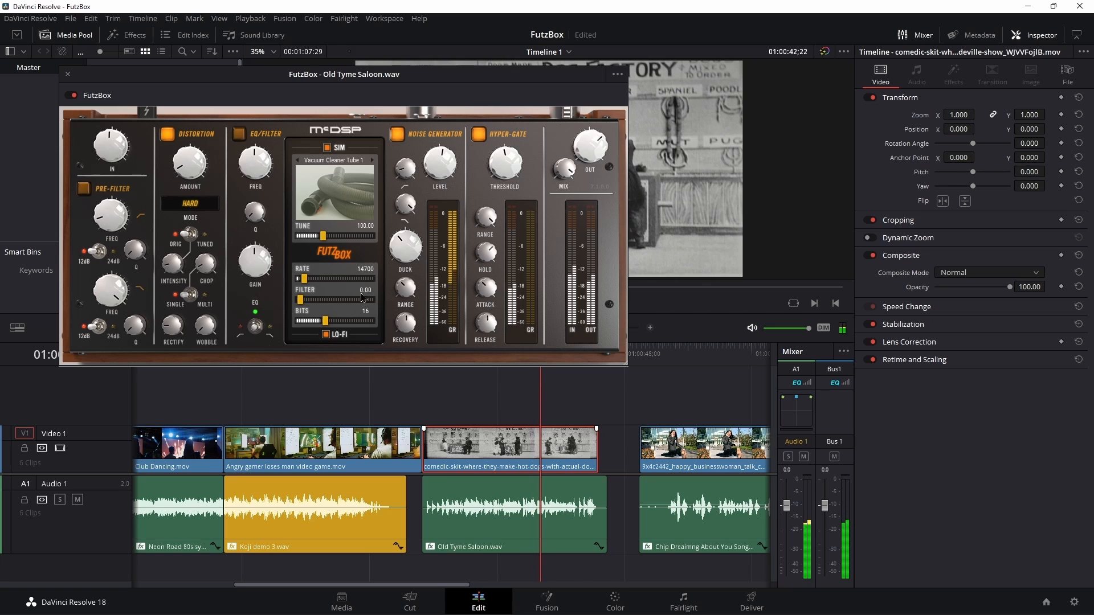
Switch the SIM to AM BoomBox and play the comedic skit clip from near its start with the preview uncovered.
{"action": "left_click", "coordinate": [318, 161]}
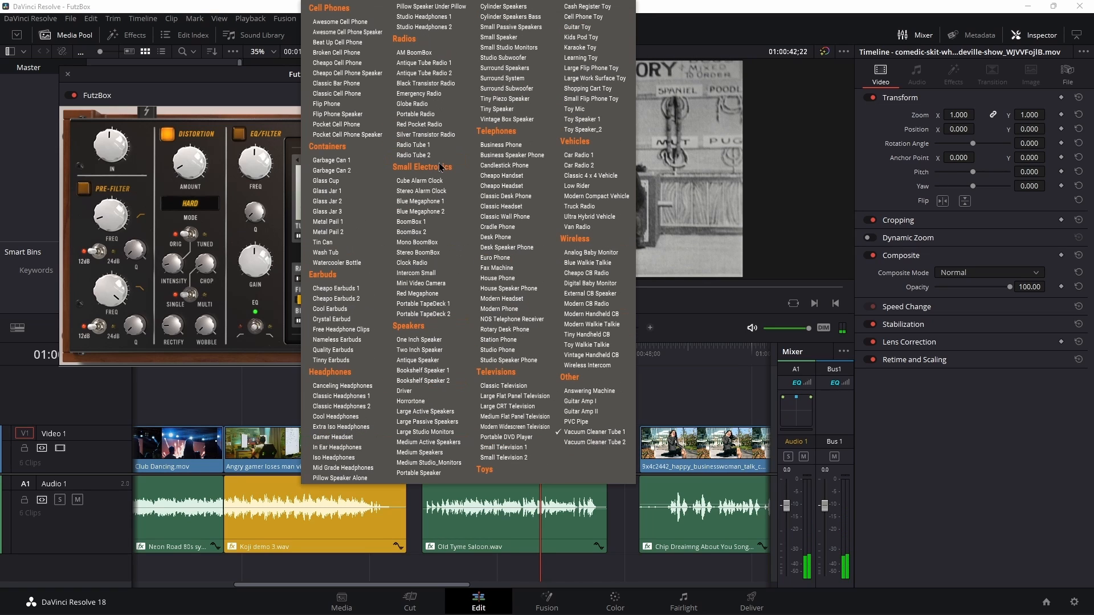
{"action": "left_click", "coordinate": [419, 52]}
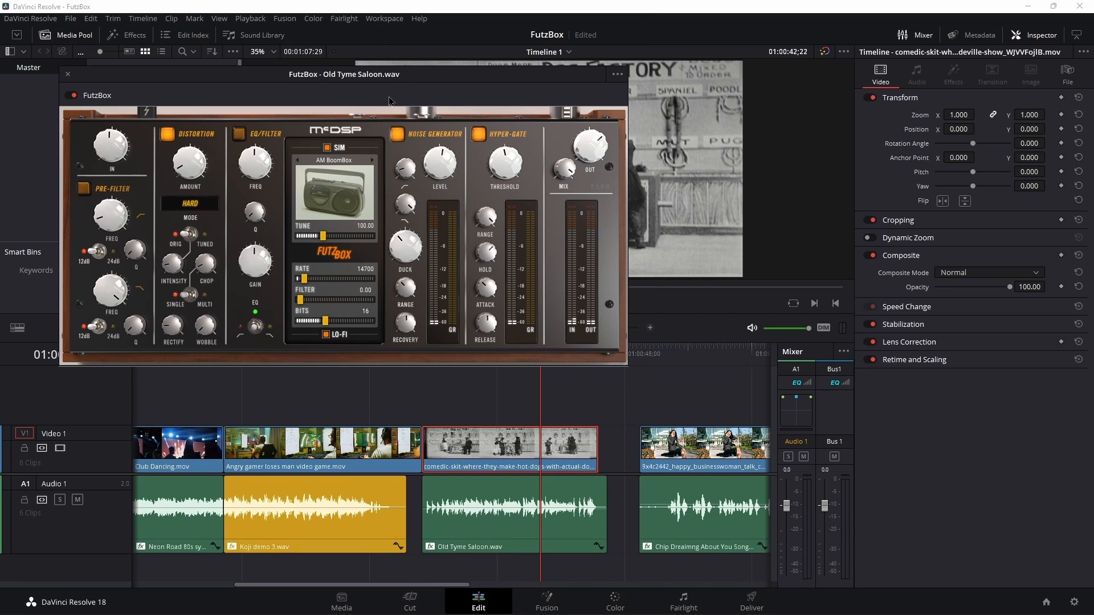
{"action": "left_click_drag", "start_coordinate": [389, 101], "coordinate": [351, 333]}
{"action": "left_click", "coordinate": [448, 356]}
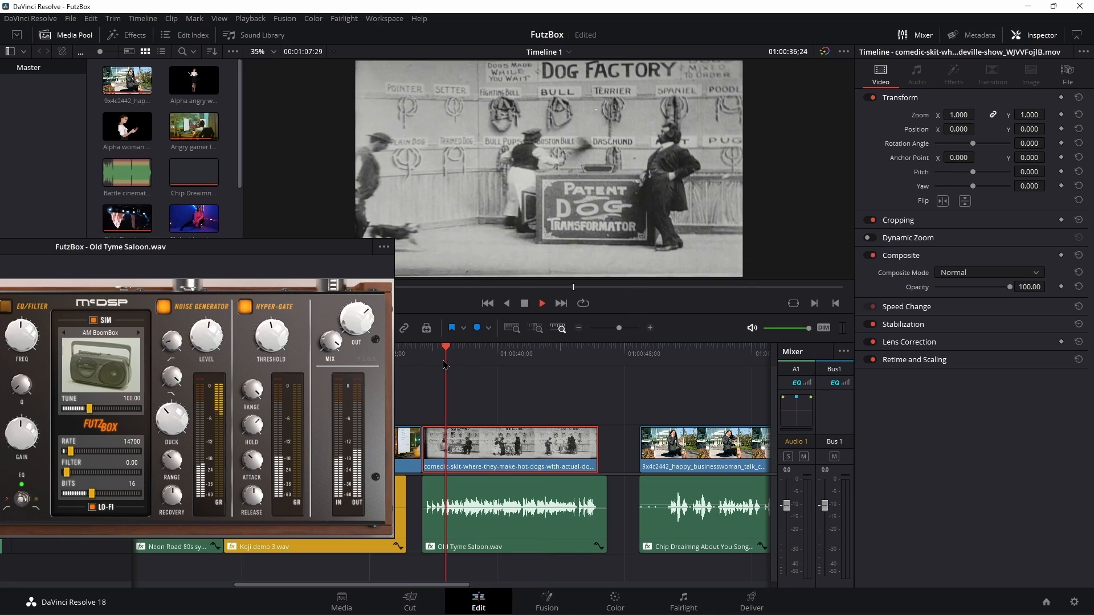
{"action": "key", "text": "space"}
Set Old Tyme Saloon.wav's SIM back to Silver Transistor Radio and close the FutzBox window.
{"action": "left_click", "coordinate": [96, 338]}
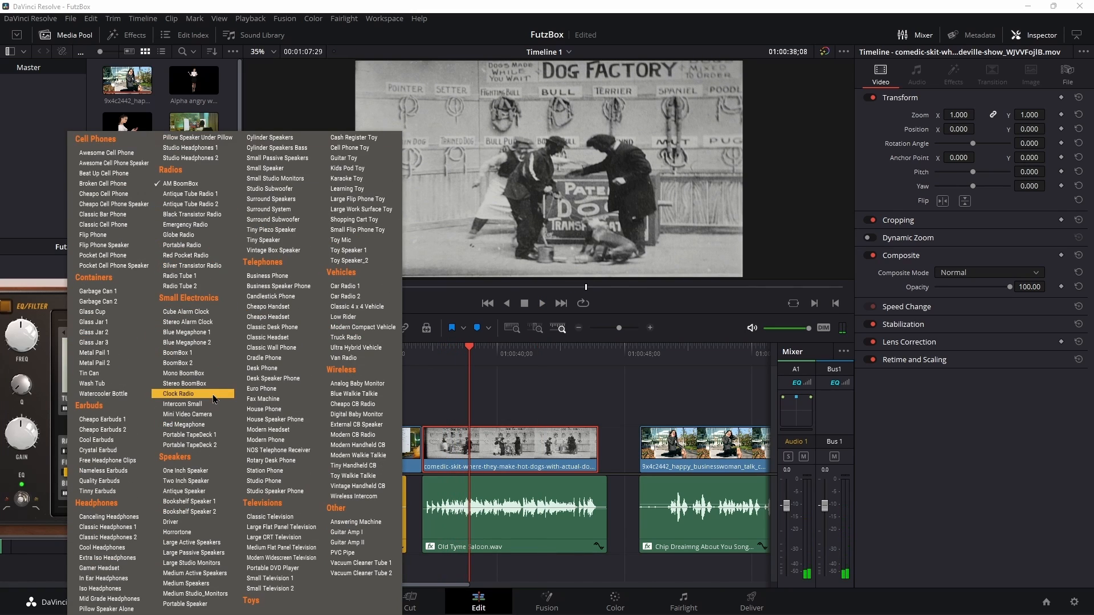
{"action": "left_click", "coordinate": [192, 266]}
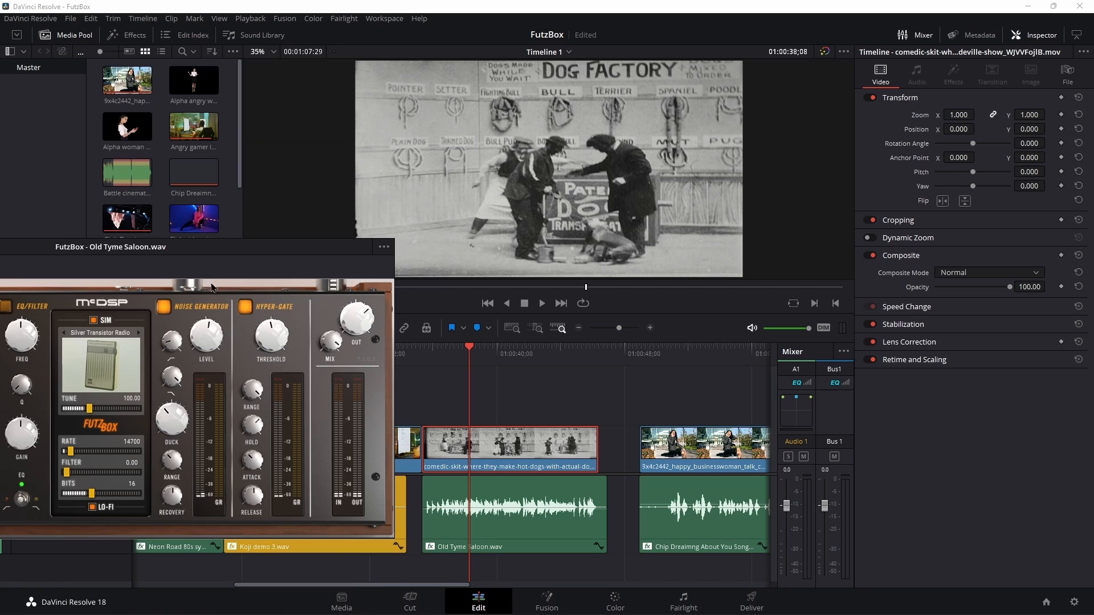
{"action": "left_click_drag", "start_coordinate": [218, 250], "coordinate": [385, 117]}
{"action": "left_click_drag", "start_coordinate": [224, 120], "coordinate": [502, 131]}
{"action": "left_click", "coordinate": [278, 125]}
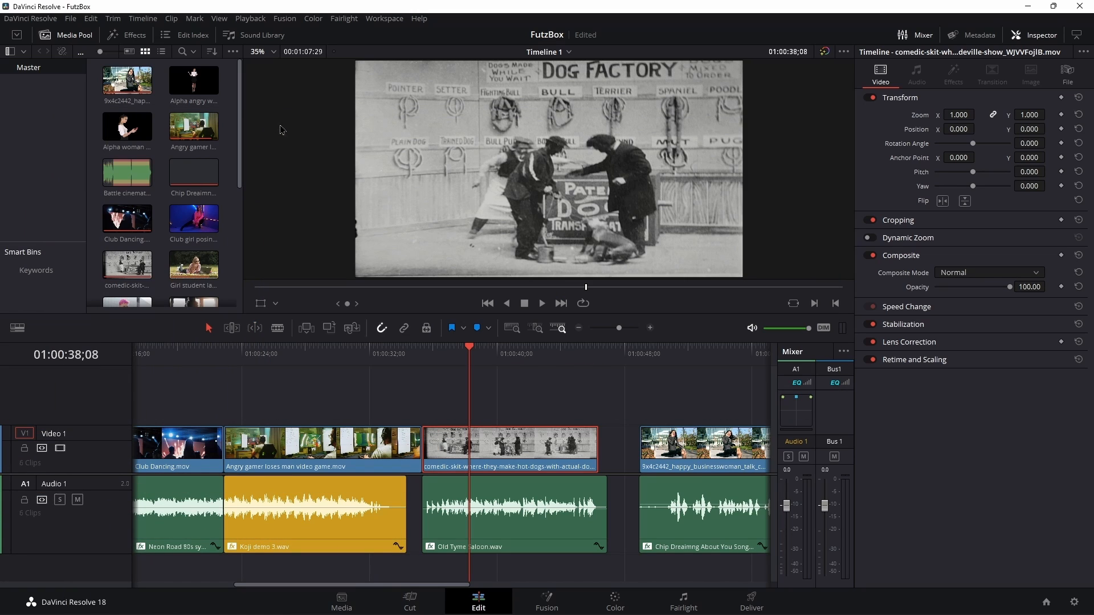
Play the comedic skit clip full screen from its start, then return to the editing view.
{"action": "left_click", "coordinate": [425, 346]}
{"action": "key", "text": "p"}
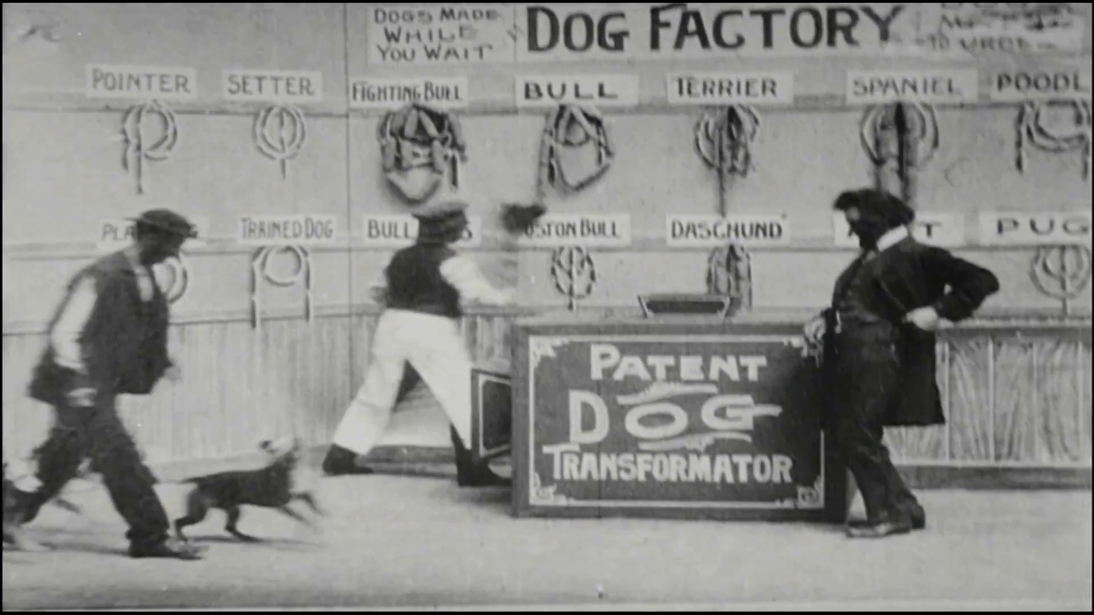
{"action": "mouse_move", "coordinate": [578, 332]}
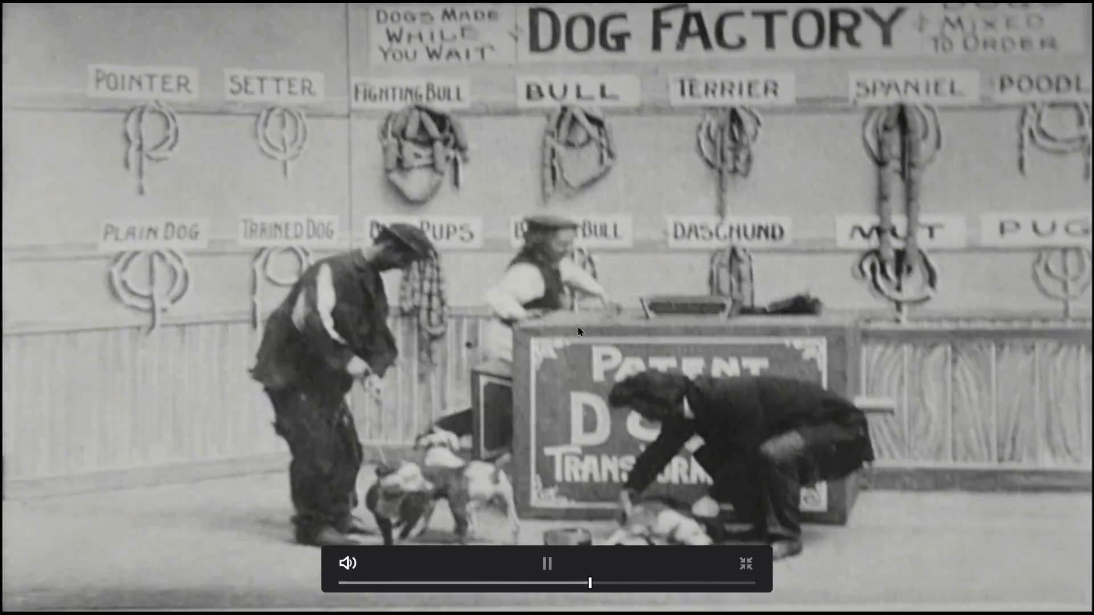
{"action": "key", "text": "Escape"}
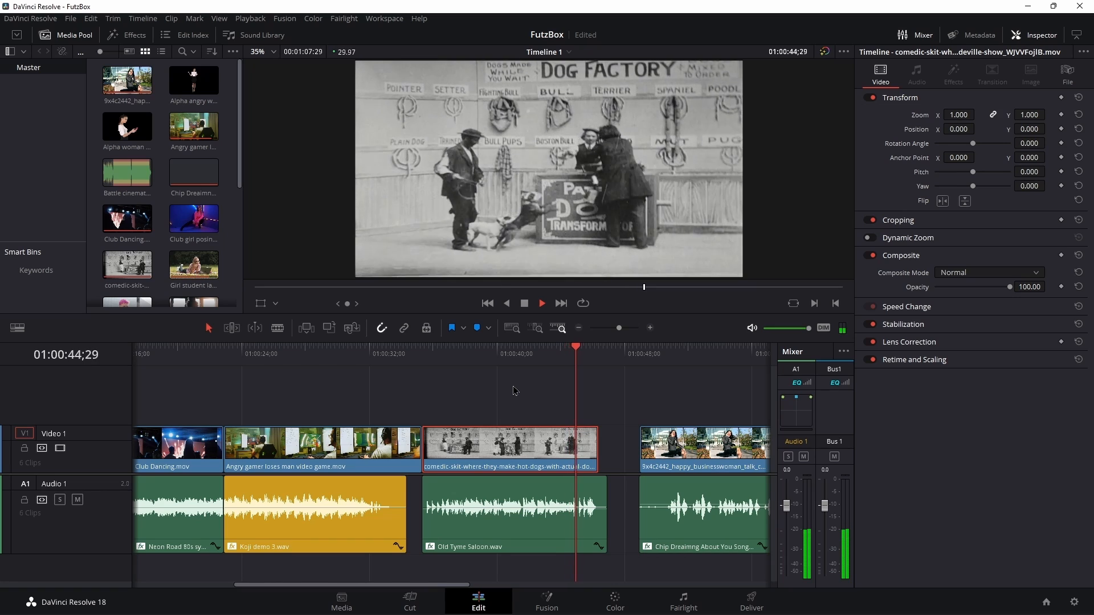
Stop playback, reopen FutzBox on Old Tyme Saloon.wav and move its window clear of the timeline.
{"action": "key", "text": "space"}
{"action": "left_click", "coordinate": [495, 520]}
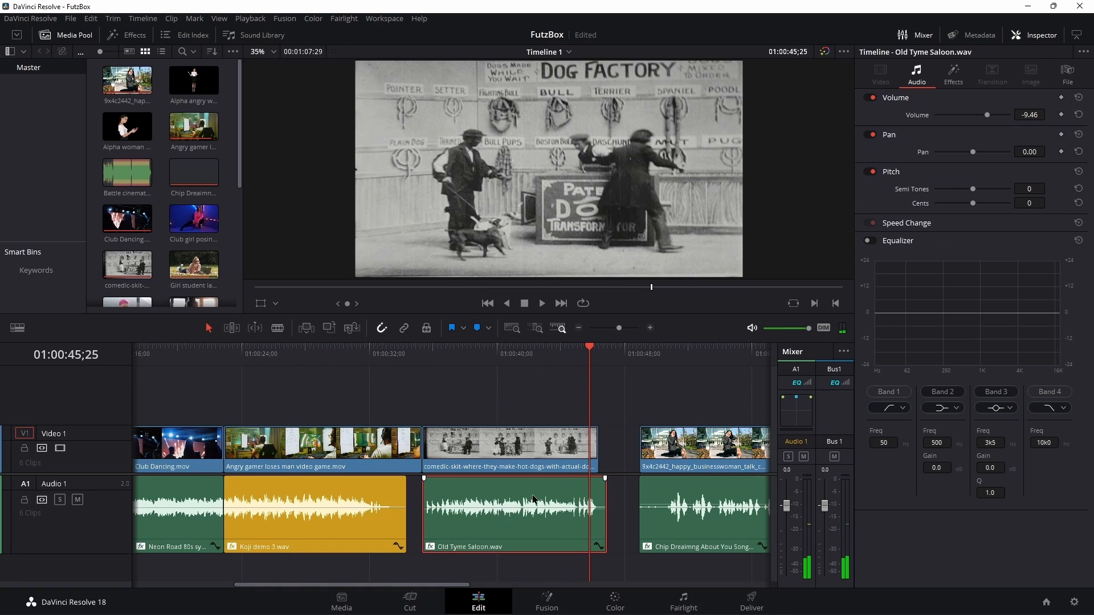
{"action": "left_click", "coordinate": [957, 86]}
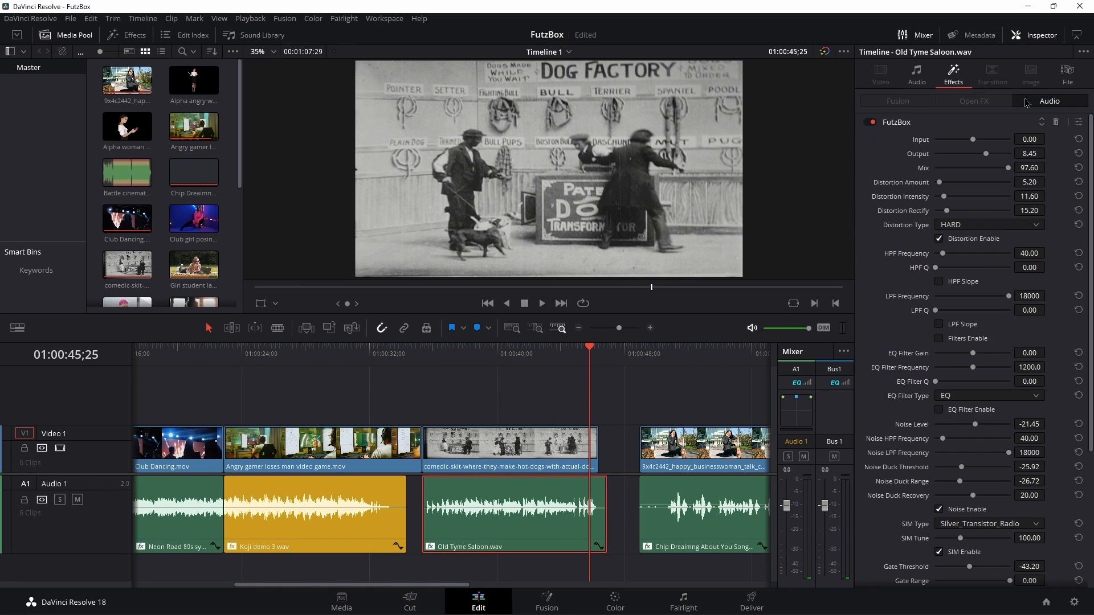
{"action": "left_click", "coordinate": [1078, 124]}
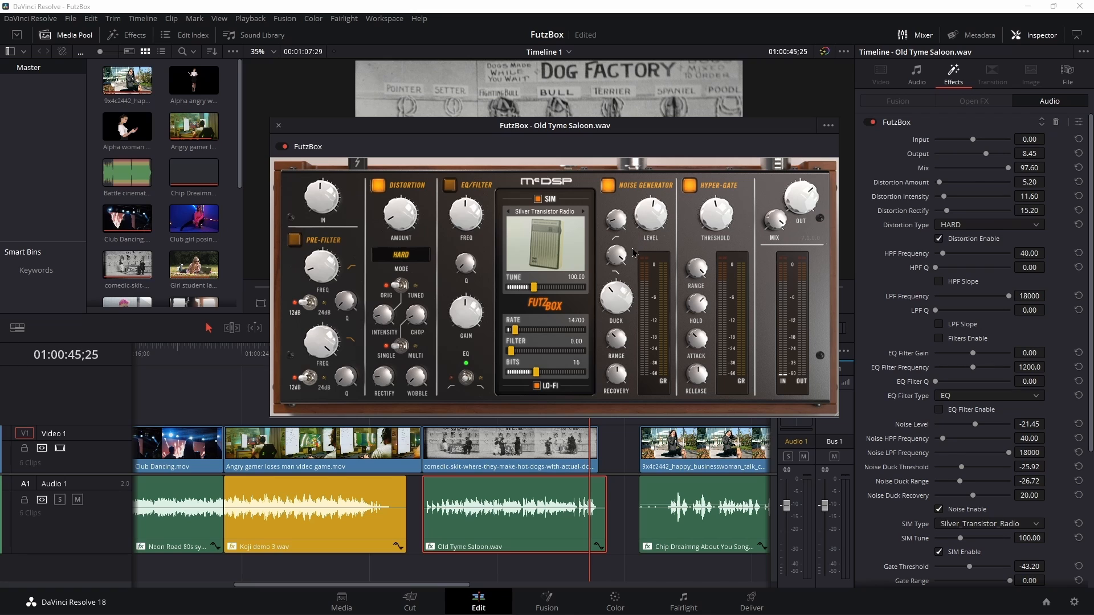
{"action": "mouse_move", "coordinate": [616, 230]}
{"action": "left_click_drag", "start_coordinate": [625, 130], "coordinate": [883, 67]}
Play the comedic skit from near its start and set the noise high-pass frequency to 2023.3 Hz and low-pass frequency to 2204.3 Hz.
{"action": "left_click", "coordinate": [437, 356]}
{"action": "key", "text": "space"}
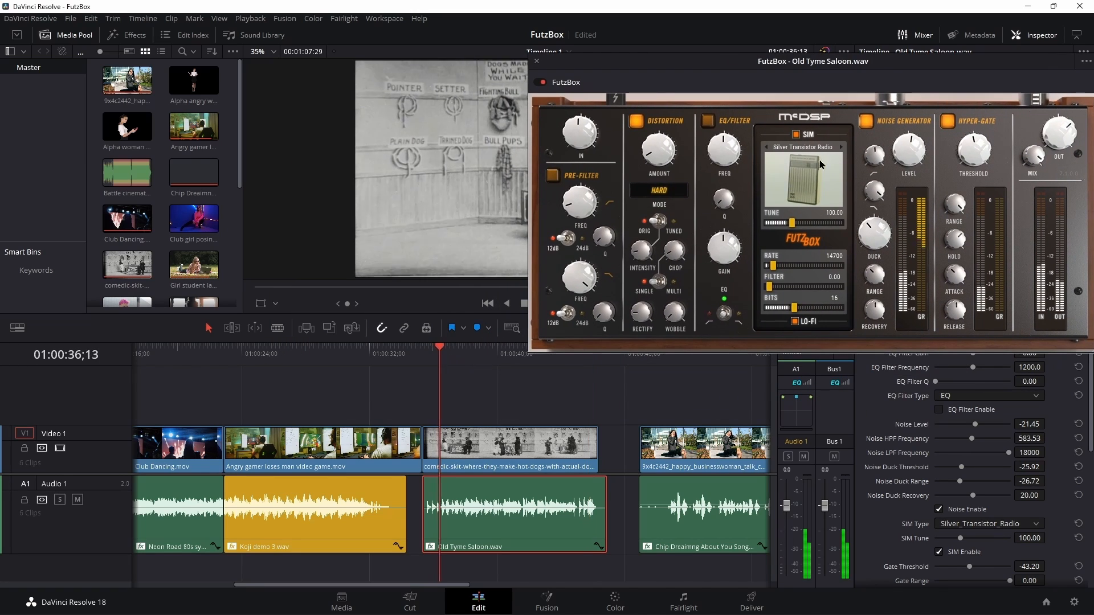
{"action": "left_click_drag", "start_coordinate": [878, 157], "coordinate": [878, 140]}
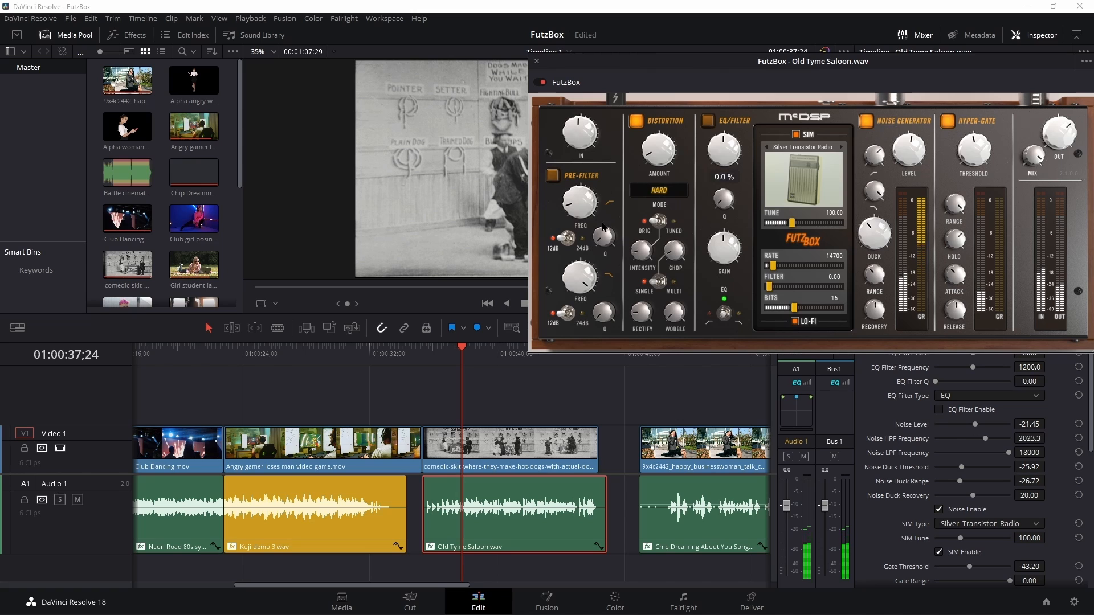
{"action": "left_click", "coordinate": [419, 369]}
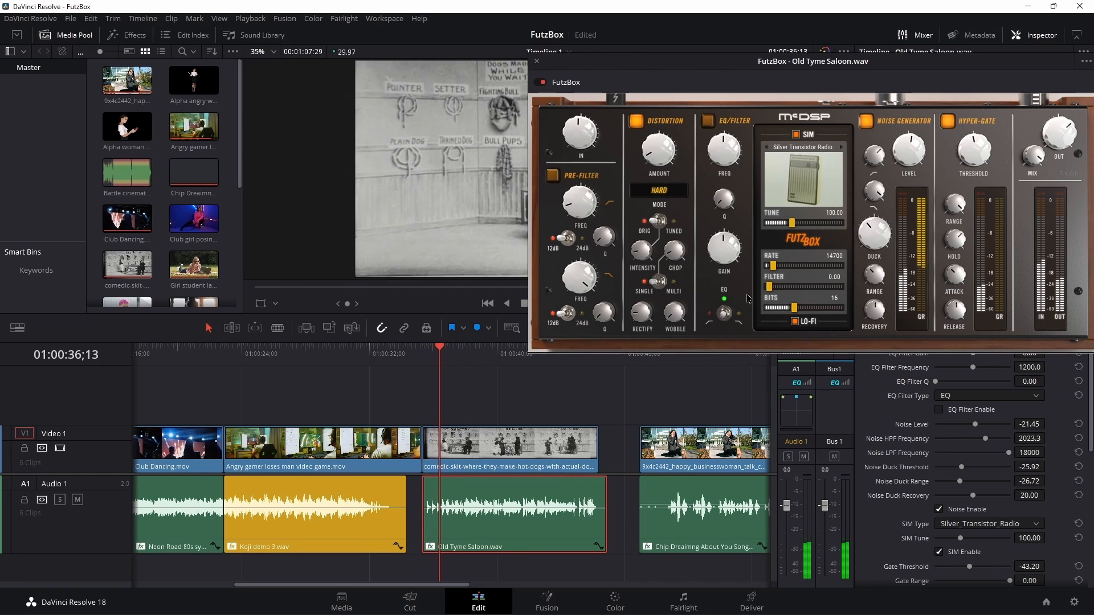
{"action": "mouse_move", "coordinate": [881, 219]}
{"action": "left_click_drag", "start_coordinate": [875, 186], "coordinate": [877, 195]}
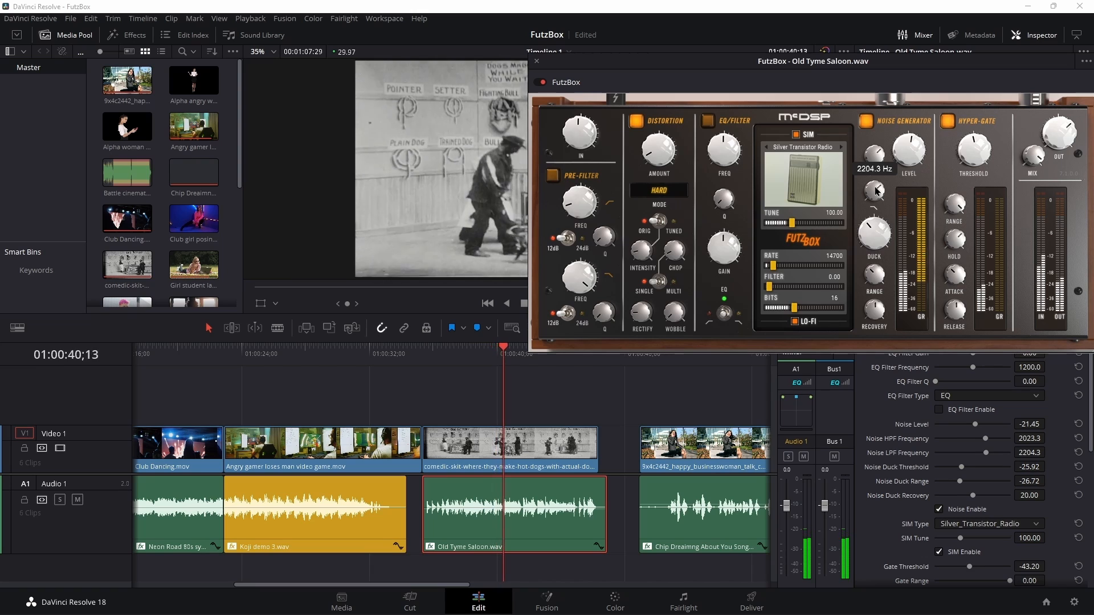
During playback, set the gate threshold to -44.16 dB, the gate range to -57.60 dB and the noise duck threshold to -22.88 dB.
{"action": "mouse_move", "coordinate": [887, 238]}
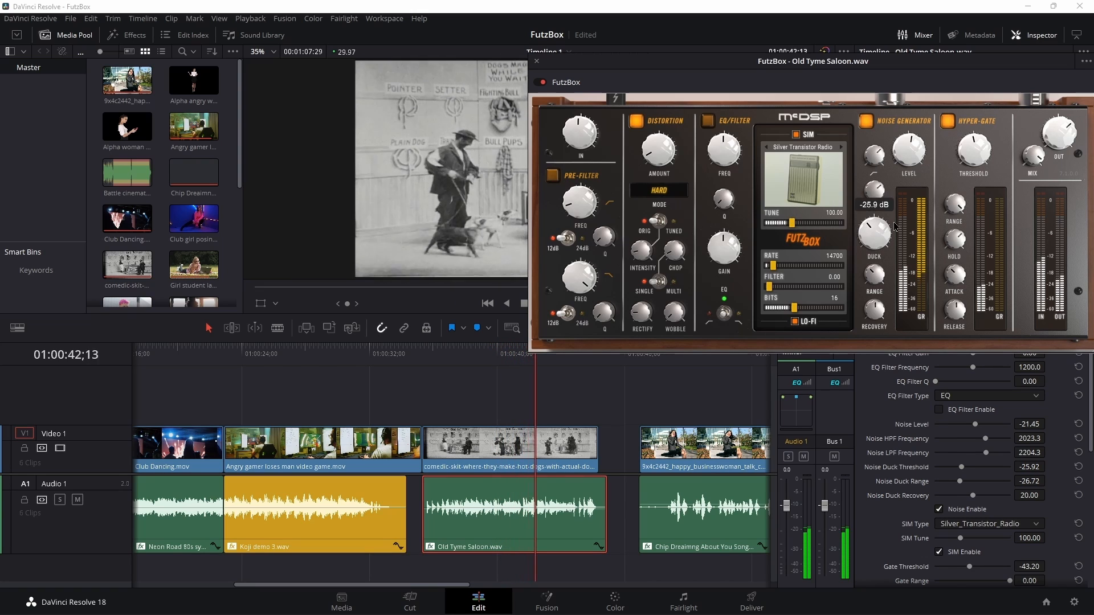
{"action": "left_click_drag", "start_coordinate": [888, 238], "coordinate": [882, 235]}
{"action": "mouse_move", "coordinate": [974, 162]}
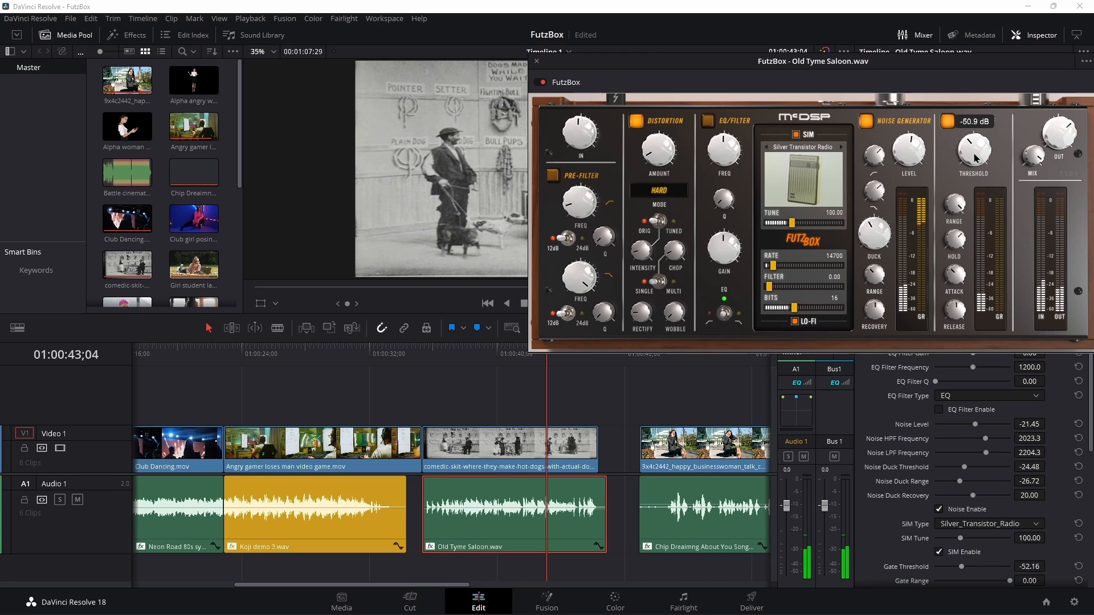
{"action": "mouse_move", "coordinate": [976, 158]}
{"action": "left_mouse_down"}
{"action": "mouse_move", "coordinate": [962, 163]}
{"action": "mouse_move", "coordinate": [968, 145]}
{"action": "left_mouse_up"}
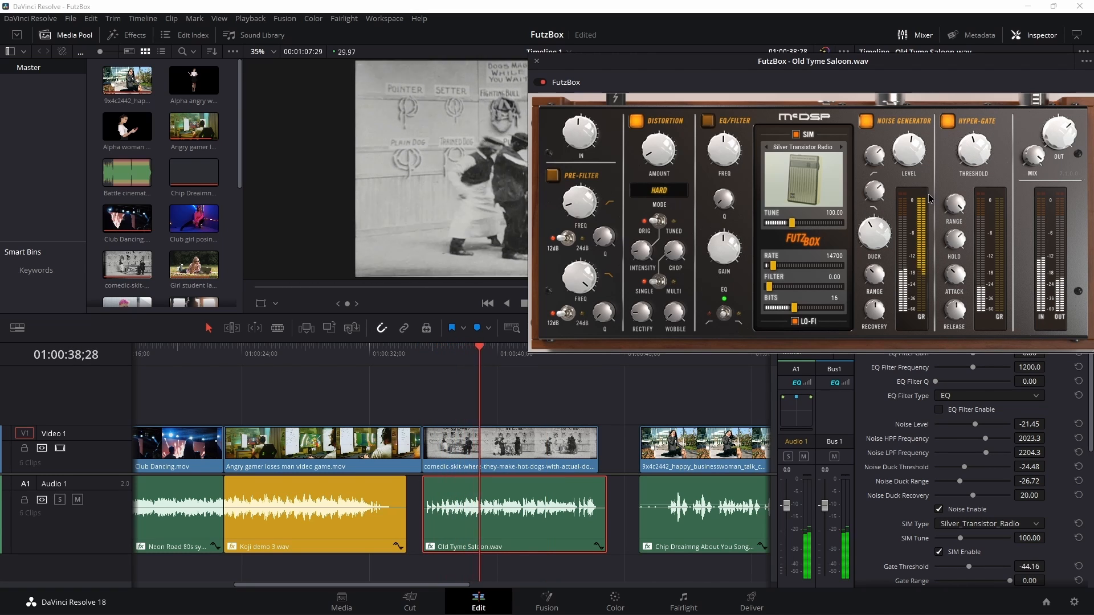
{"action": "left_click_drag", "start_coordinate": [955, 204], "coordinate": [960, 317]}
{"action": "left_click_drag", "start_coordinate": [873, 234], "coordinate": [828, 230]}
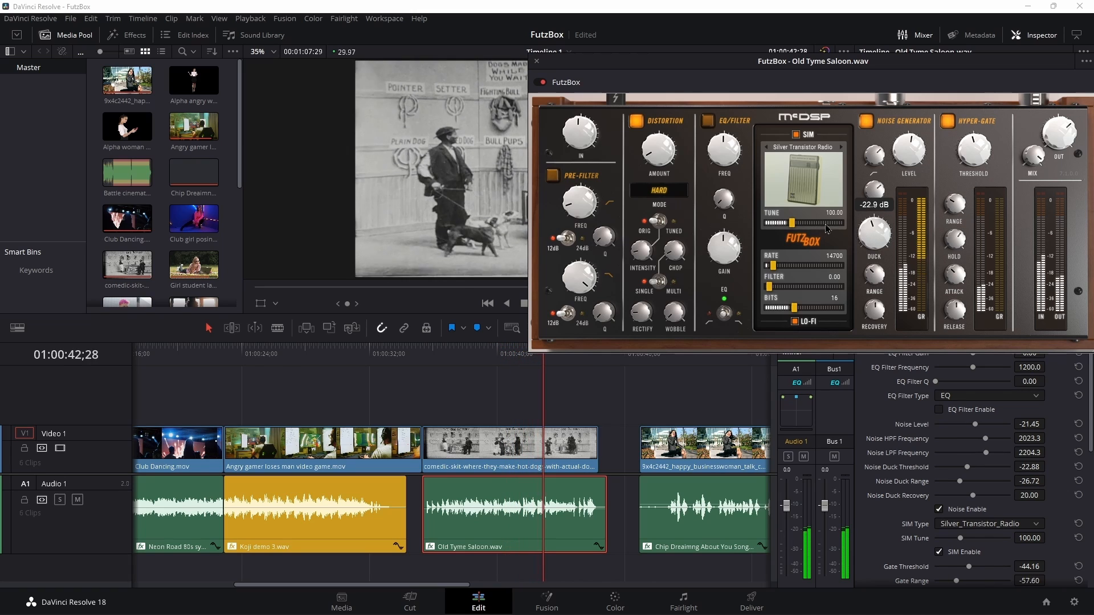
Close Old Tyme Saloon.wav's FutzBox window and place the playhead at the start of the businesswoman cellphone clip.
{"action": "left_click_drag", "start_coordinate": [539, 68], "coordinate": [640, 72]}
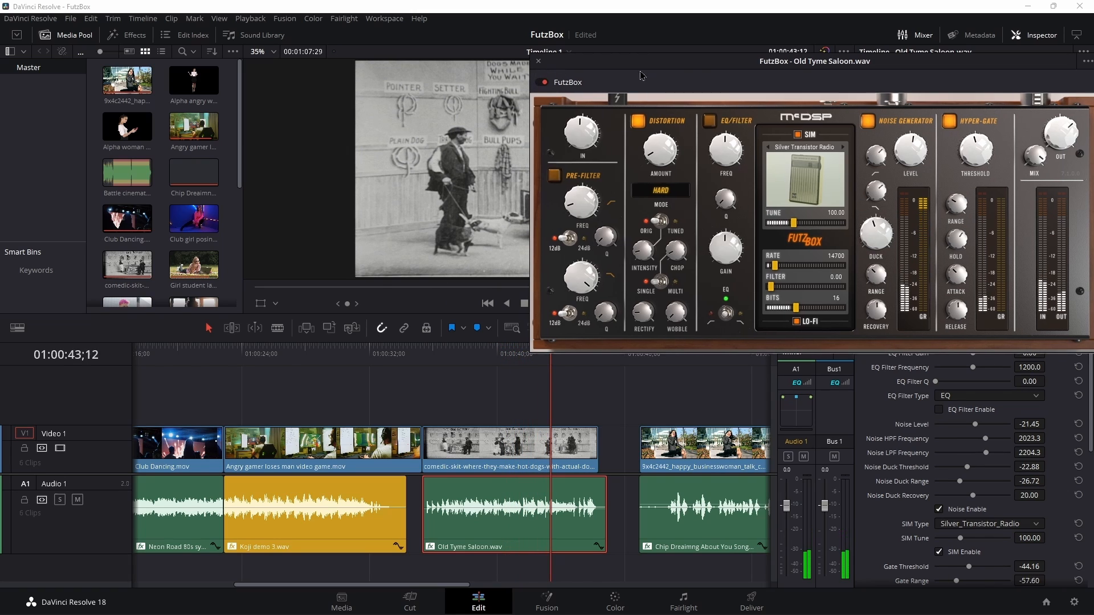
{"action": "left_click", "coordinate": [539, 63]}
{"action": "scroll", "coordinate": [567, 525], "scroll_direction": "right", "scroll_amount": 3}
{"action": "scroll", "coordinate": [546, 495], "scroll_direction": "left", "scroll_amount": 1}
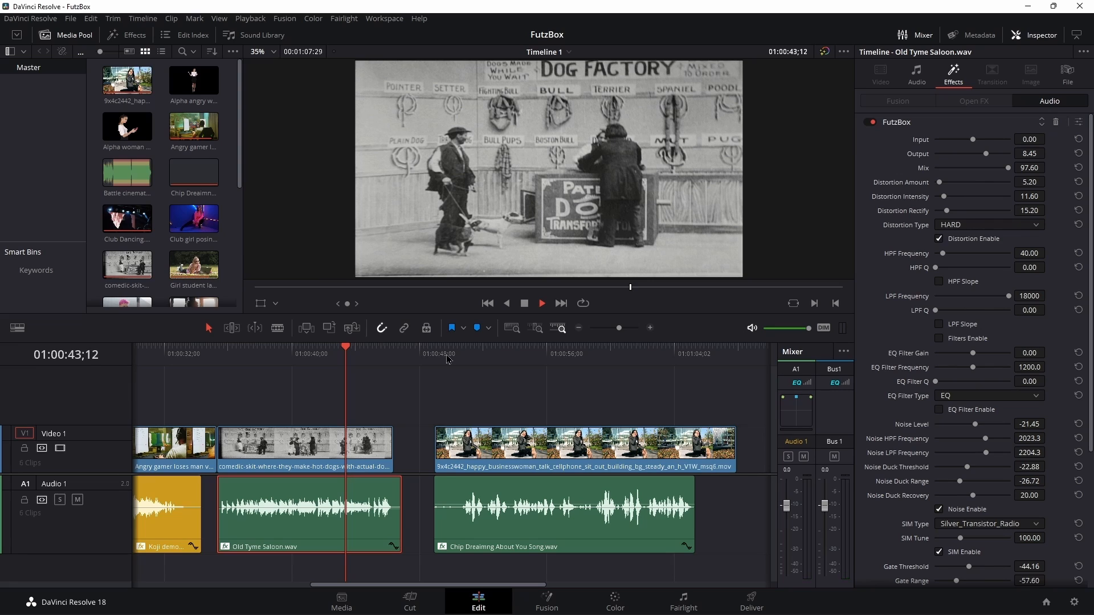
{"action": "left_click_drag", "start_coordinate": [449, 359], "coordinate": [436, 361]}
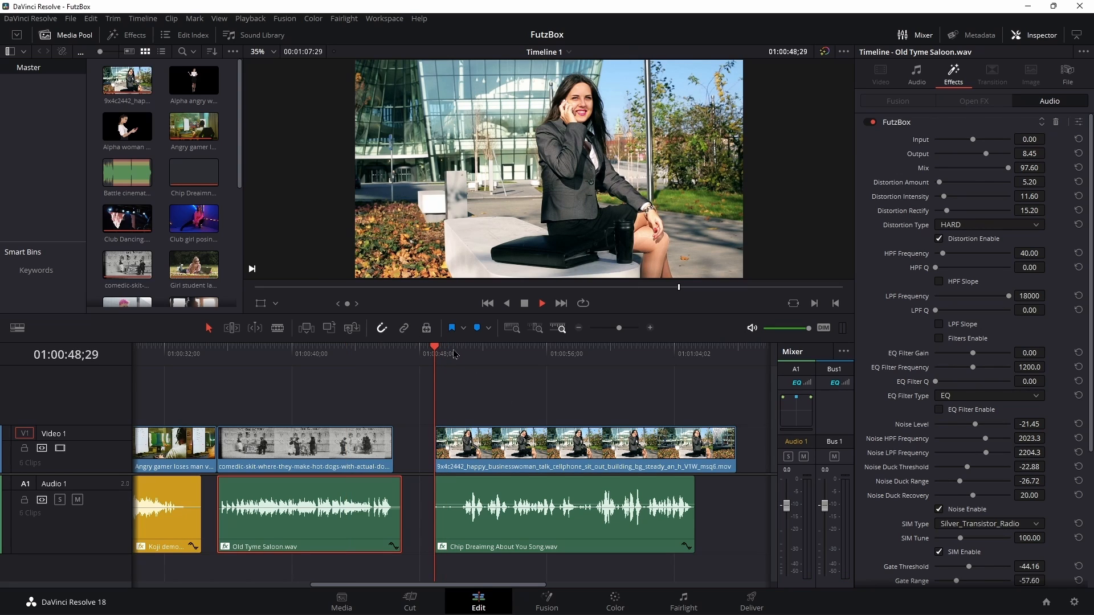
Select Chip Dreaimng About You Song.wav, open its bypassed FutzBox and move the window off the preview for playback.
{"action": "left_click", "coordinate": [506, 516]}
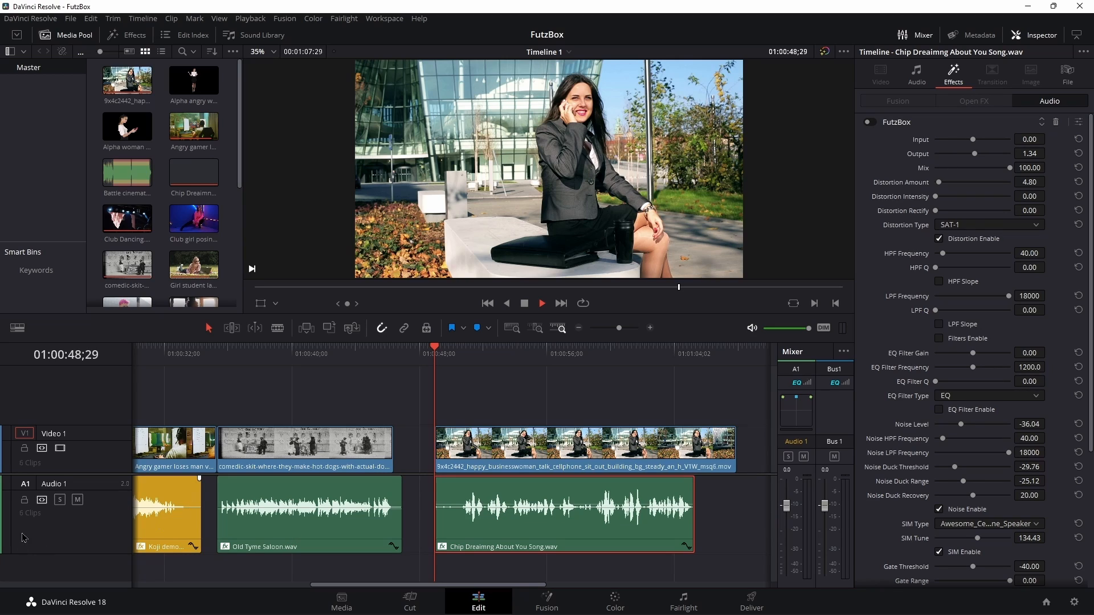
{"action": "left_click", "coordinate": [24, 501]}
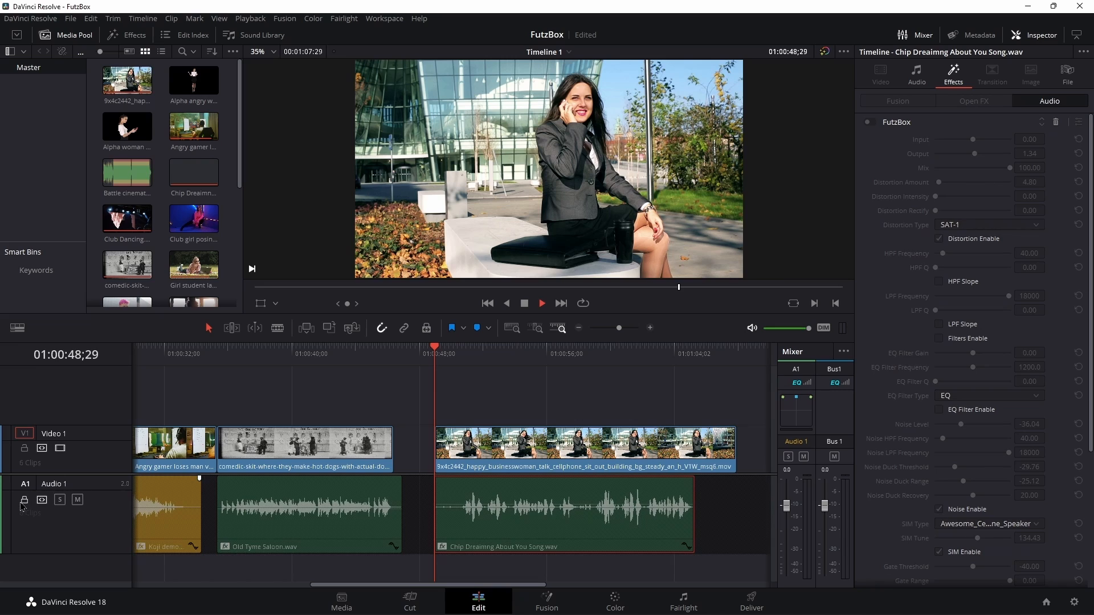
{"action": "left_click", "coordinate": [24, 502]}
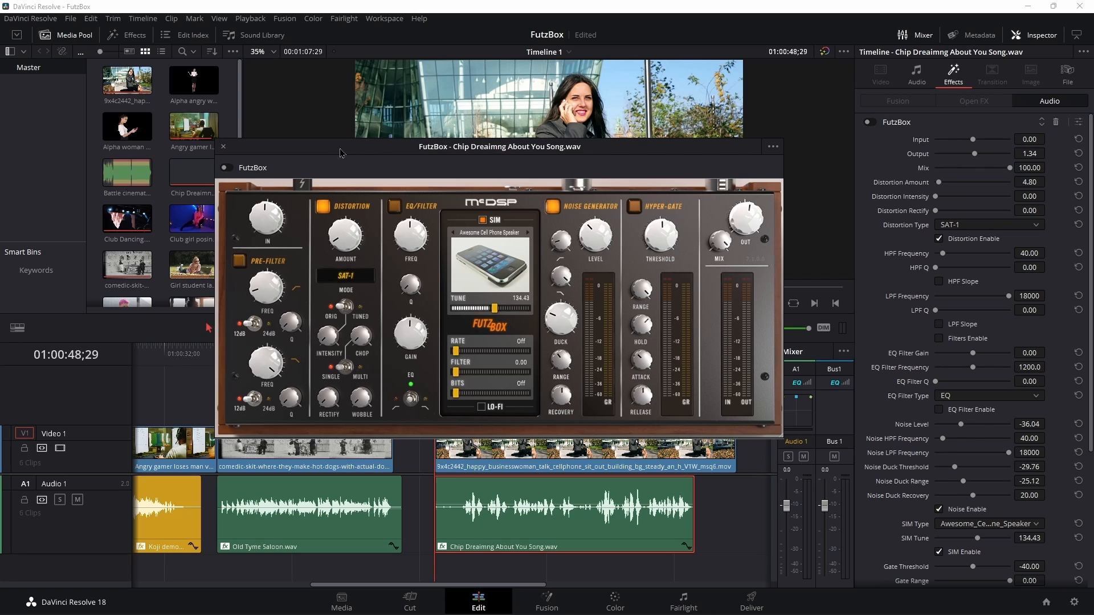
{"action": "left_click_drag", "start_coordinate": [397, 151], "coordinate": [672, 68]}
{"action": "left_click_drag", "start_coordinate": [567, 62], "coordinate": [731, 188]}
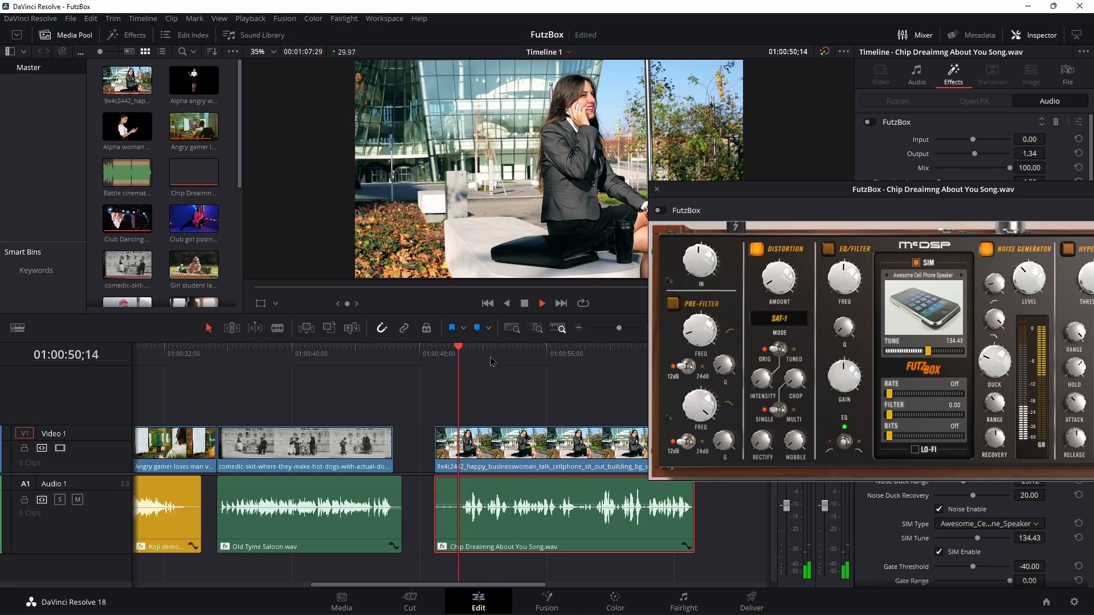
Play the businesswoman cellphone clip from its start with FutzBox bypassed, stop playback and return the playhead to the clip's start.
{"action": "left_click", "coordinate": [451, 356]}
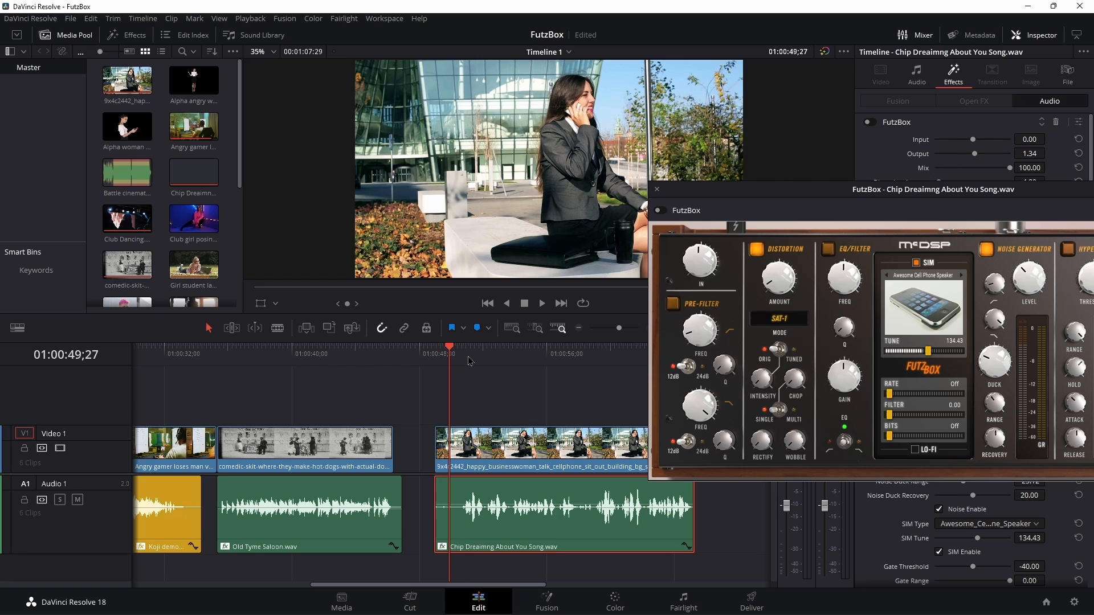
{"action": "key", "text": "space"}
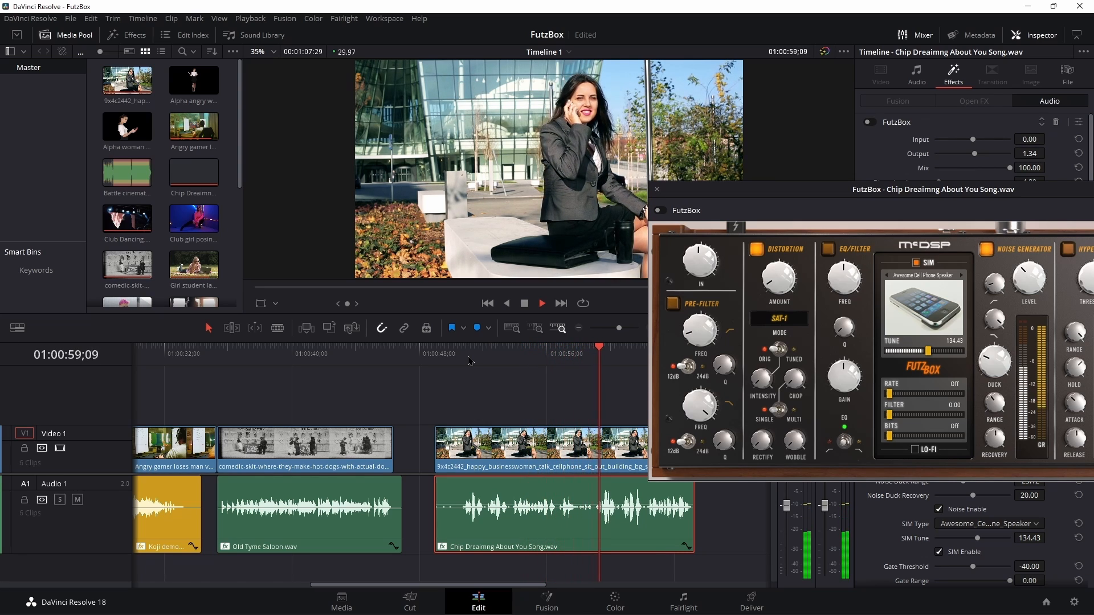
{"action": "key", "text": "space"}
{"action": "left_click", "coordinate": [459, 350]}
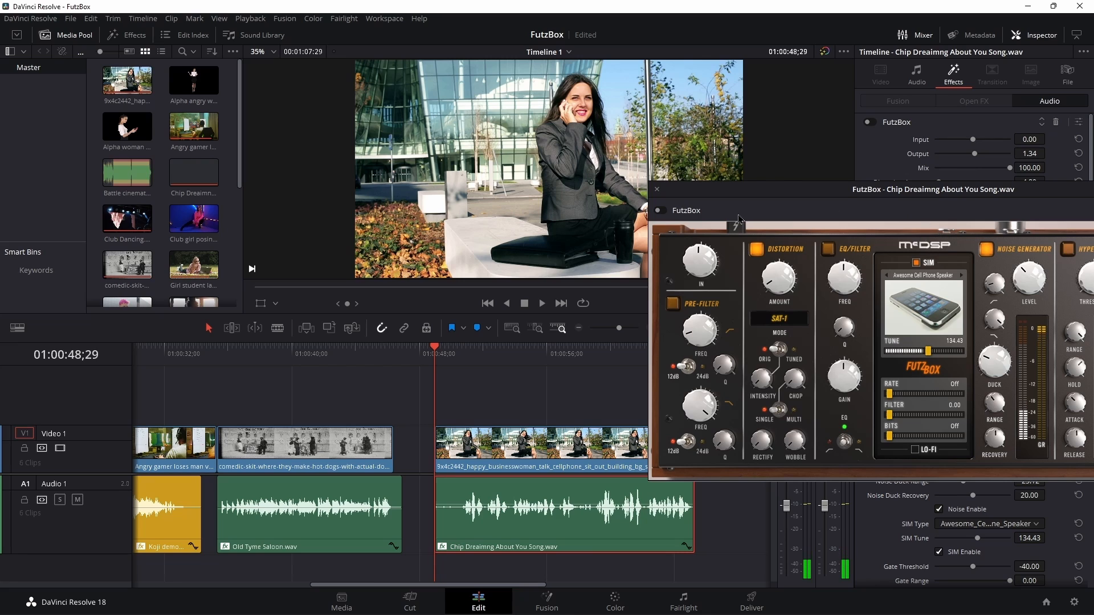
Enable FutzBox on Chip Dreaimng About You Song.wav with the SIM tune at 150.41, and move its window fully into view.
{"action": "left_click", "coordinate": [661, 210]}
{"action": "left_click_drag", "start_coordinate": [828, 194], "coordinate": [491, 126]}
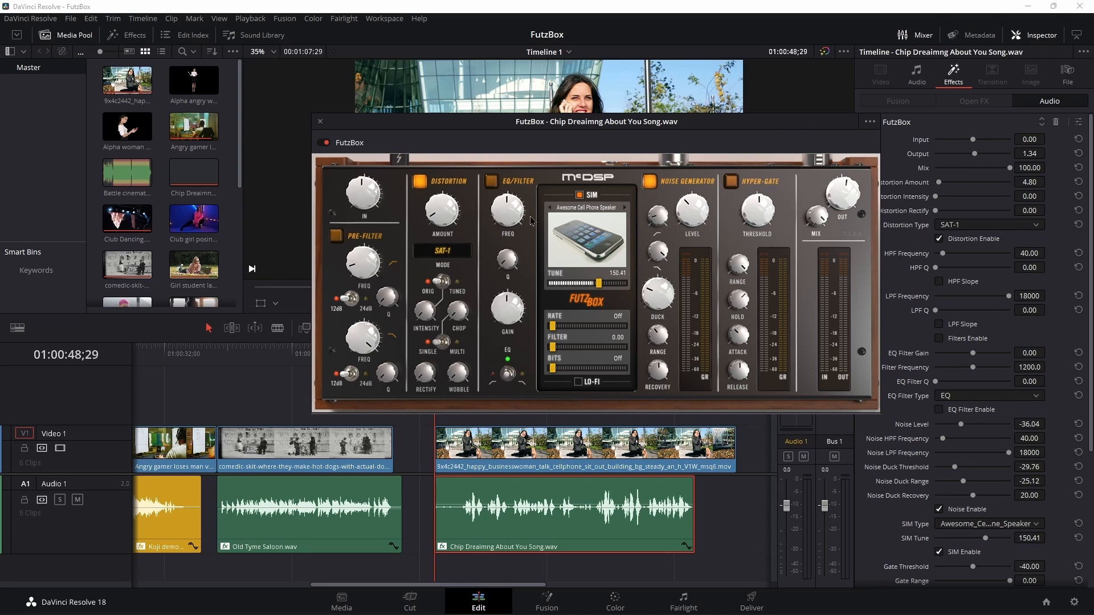
{"action": "left_click_drag", "start_coordinate": [589, 122], "coordinate": [822, 255]}
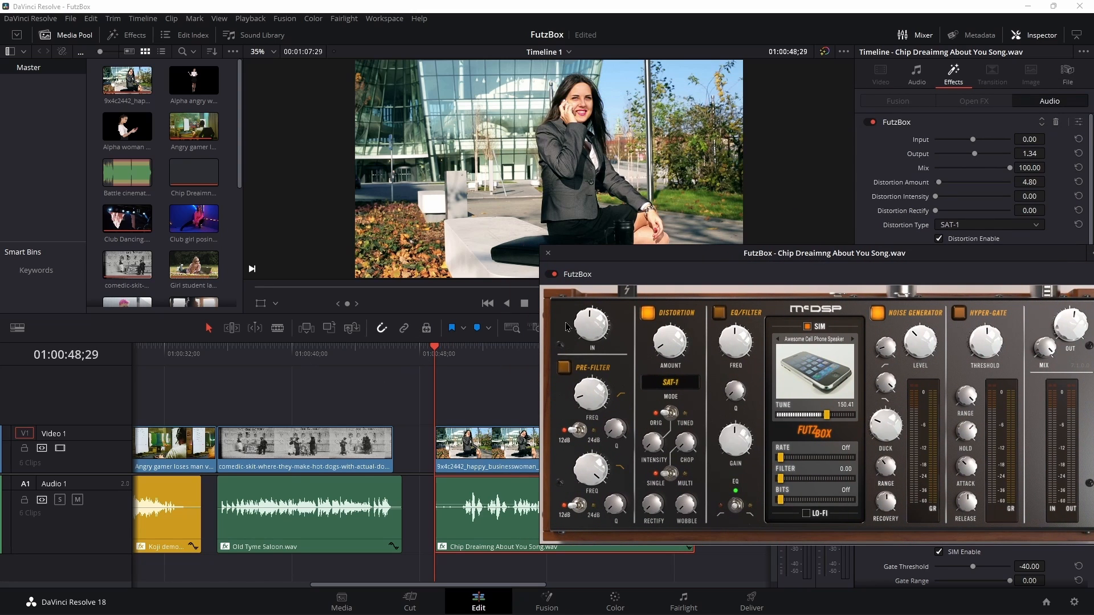
{"action": "left_click_drag", "start_coordinate": [648, 266], "coordinate": [583, 164]}
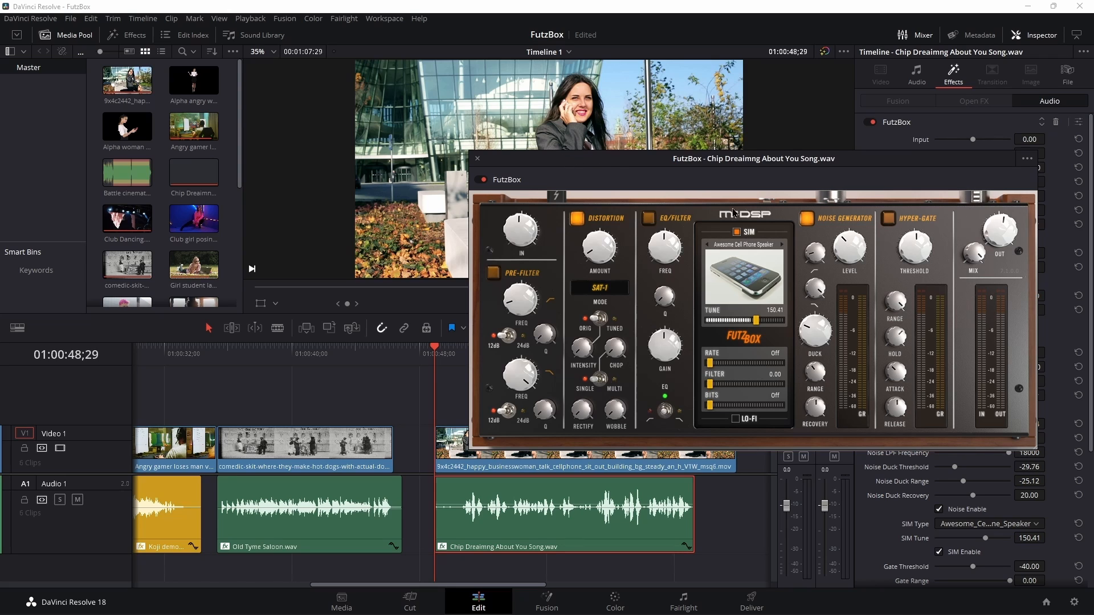
Browse the SIM library's categories and models in FutzBox, keeping Awesome Cell Phone Speaker selected.
{"action": "left_click", "coordinate": [758, 245]}
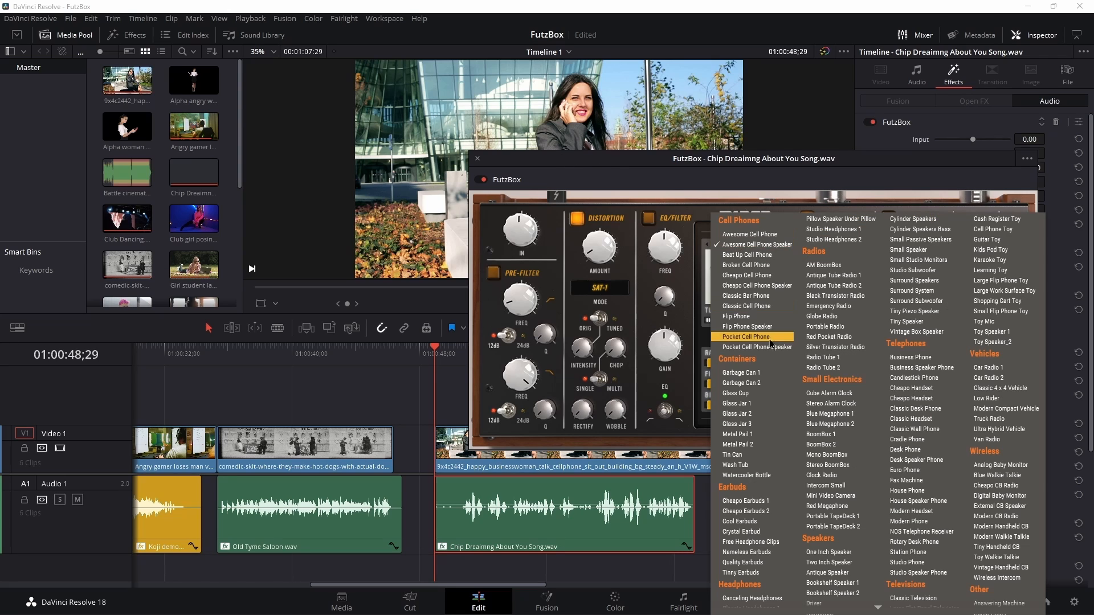
{"action": "left_click", "coordinate": [662, 205]}
{"action": "left_click", "coordinate": [738, 246]}
{"action": "left_click", "coordinate": [665, 173]}
Move the FutzBox window off the preview, play the cellphone clip with the effect active, and bring the window back to the centre.
{"action": "left_click_drag", "start_coordinate": [626, 168], "coordinate": [786, 337]}
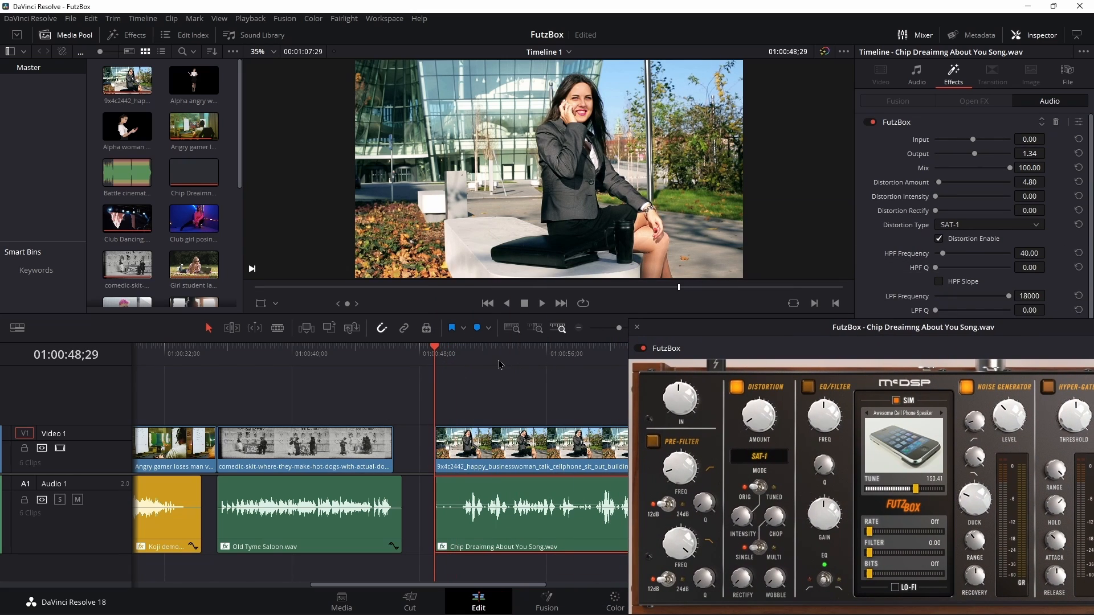
{"action": "key", "text": "space"}
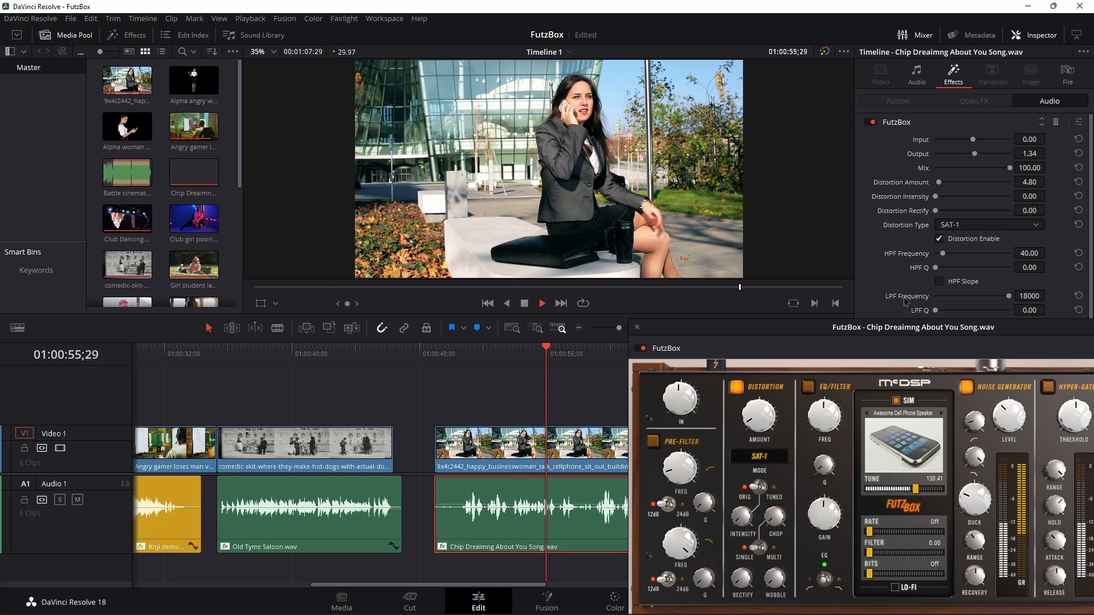
{"action": "left_click_drag", "start_coordinate": [946, 340], "coordinate": [391, 263]}
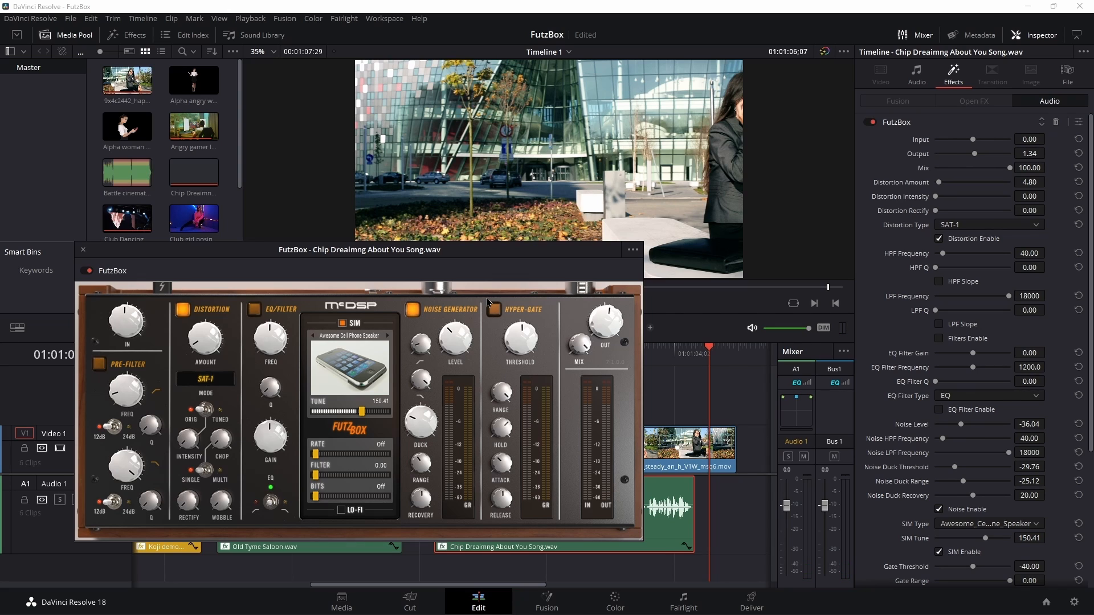
{"action": "left_click_drag", "start_coordinate": [511, 255], "coordinate": [705, 139]}
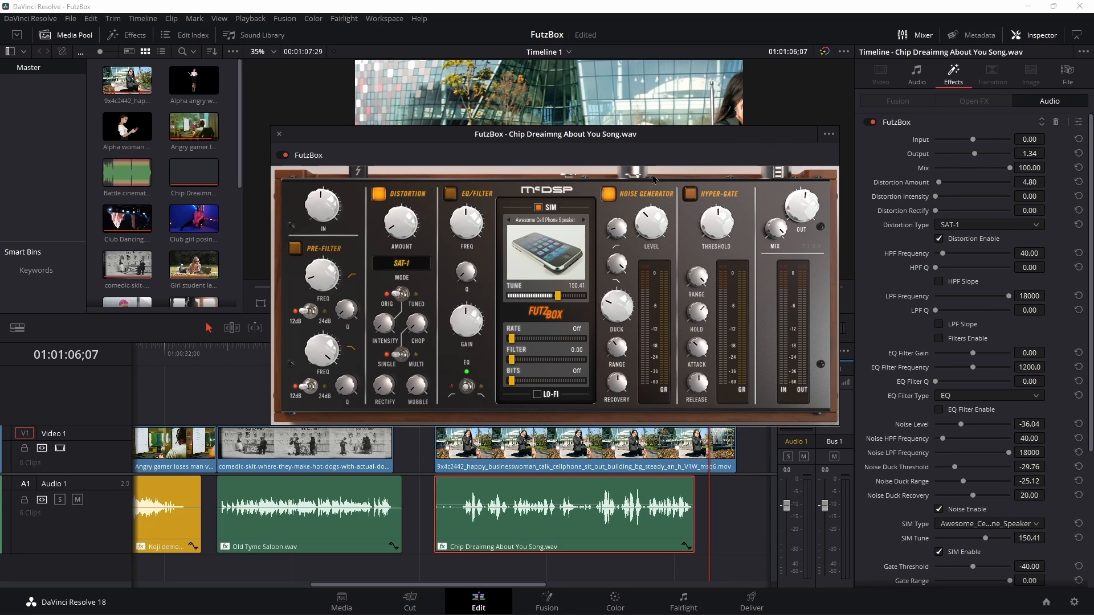
Switch to the web browser and look through McDSP's FutzBox product page down to the Features section.
{"action": "left_click", "coordinate": [551, 603]}
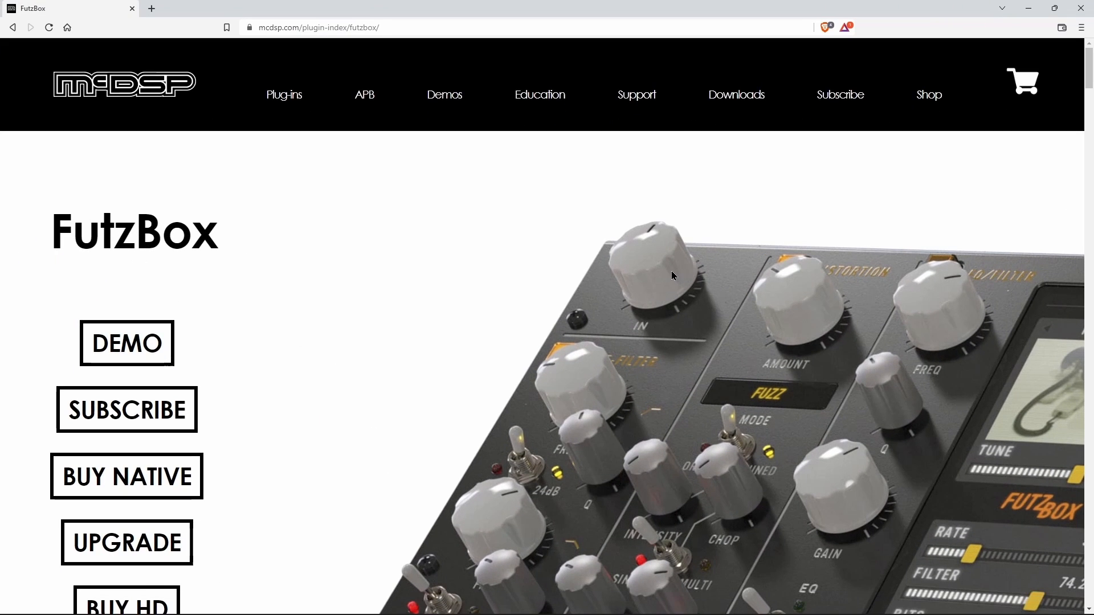
{"action": "scroll", "coordinate": [672, 271], "scroll_direction": "down", "scroll_amount": 10}
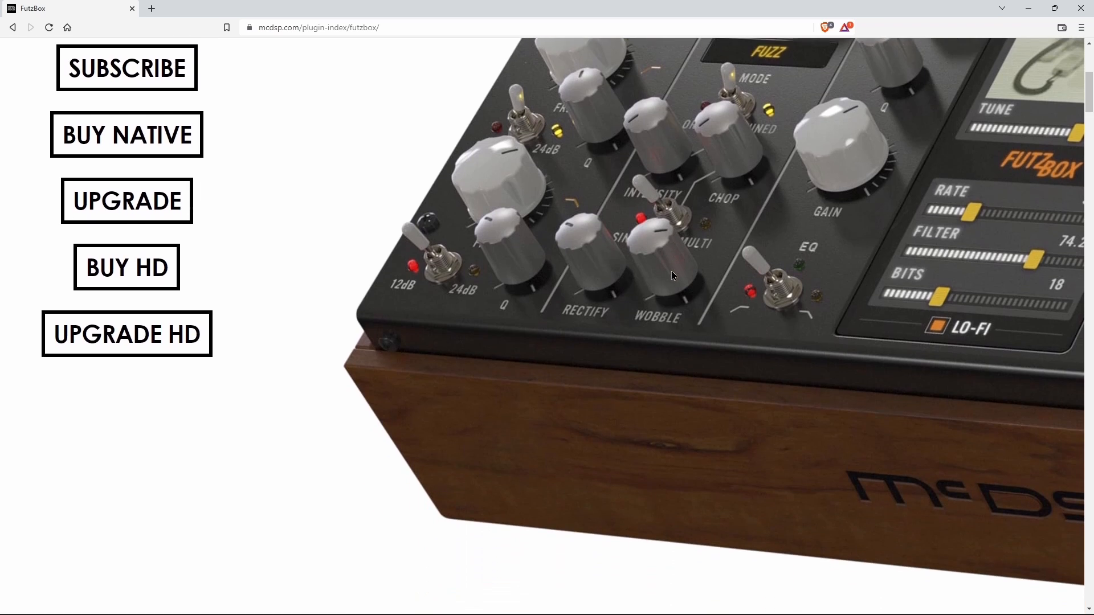
{"action": "scroll", "coordinate": [671, 276], "scroll_direction": "down", "scroll_amount": 3}
{"action": "scroll", "coordinate": [673, 275], "scroll_direction": "down", "scroll_amount": 20}
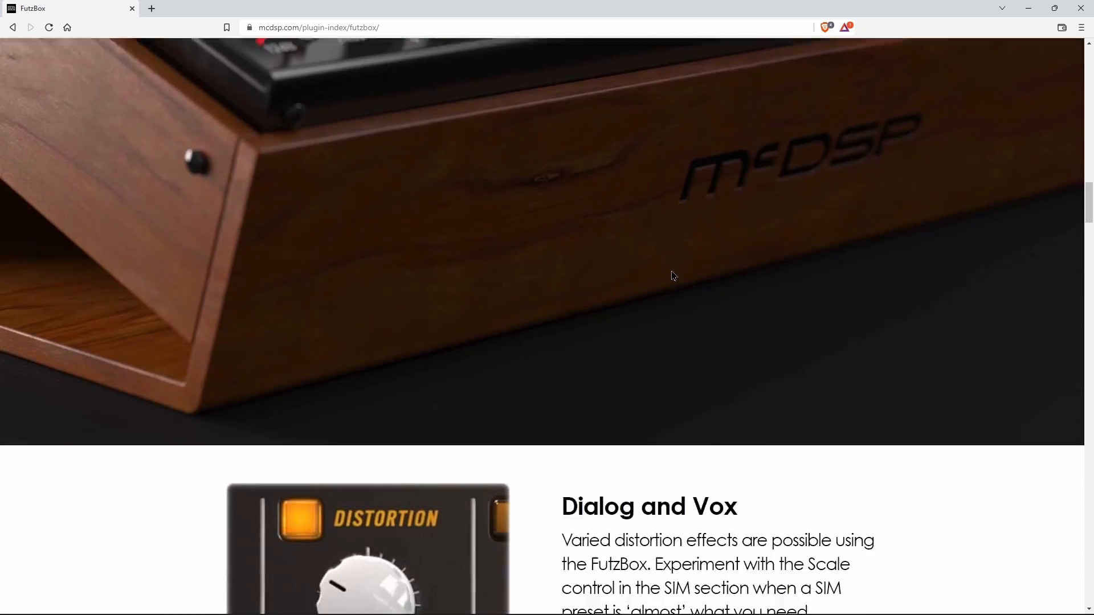
{"action": "scroll", "coordinate": [672, 276], "scroll_direction": "down", "scroll_amount": 15}
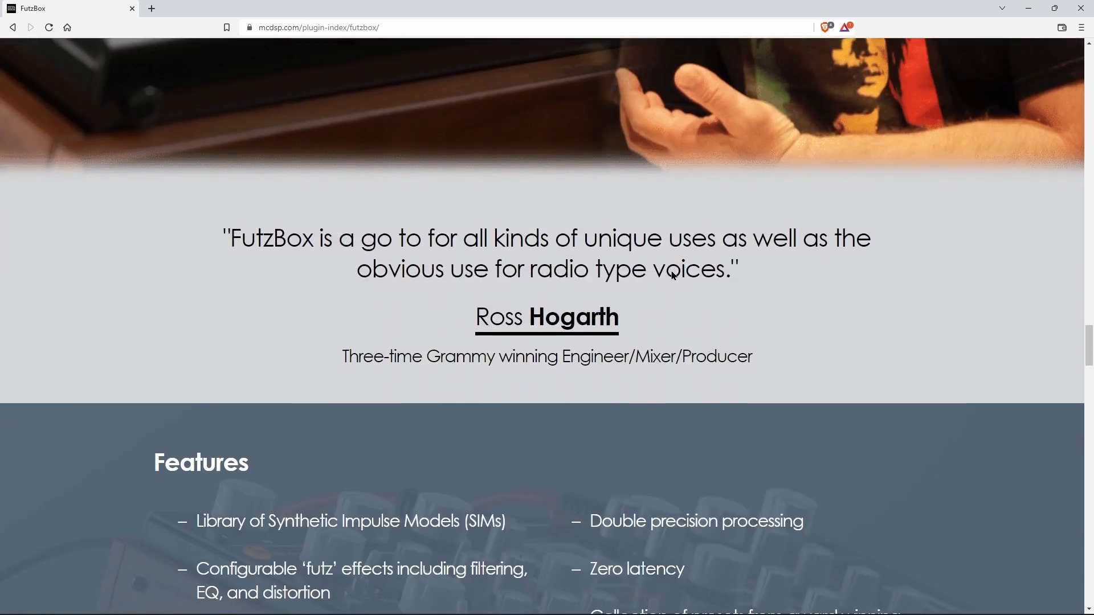
Go back to the start of the FutzBox product page and review its demo, subscription, purchase and upgrade options.
{"action": "left_click_drag", "start_coordinate": [1086, 373], "coordinate": [1092, 33]}
{"action": "scroll", "coordinate": [703, 264], "scroll_direction": "down", "scroll_amount": 3}
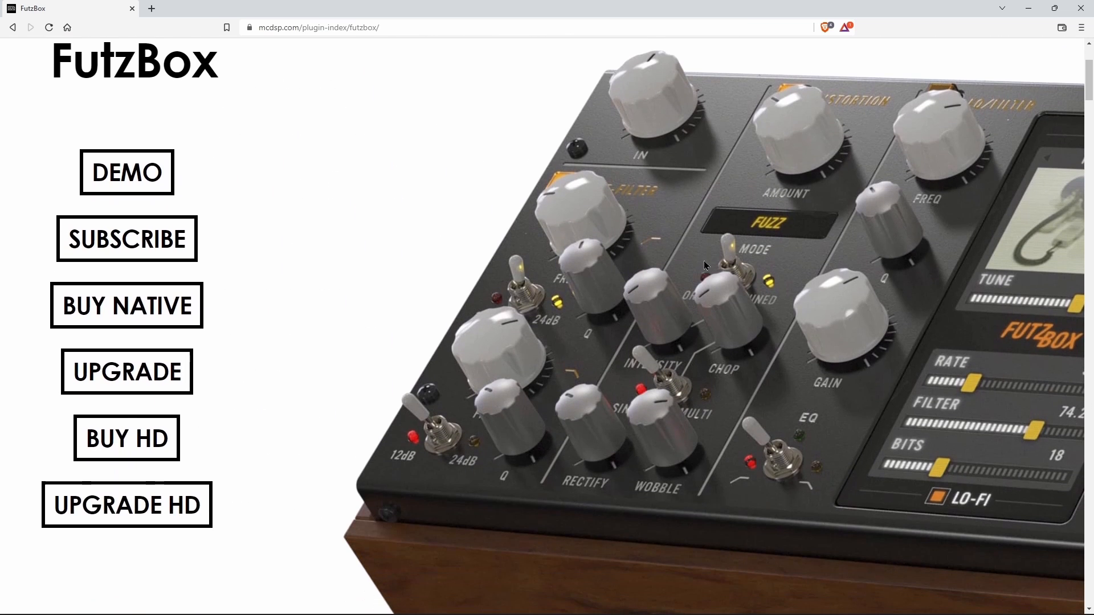
{"action": "scroll", "coordinate": [703, 261], "scroll_direction": "up", "scroll_amount": 3}
{"action": "scroll", "coordinate": [94, 165], "scroll_direction": "down", "scroll_amount": 2}
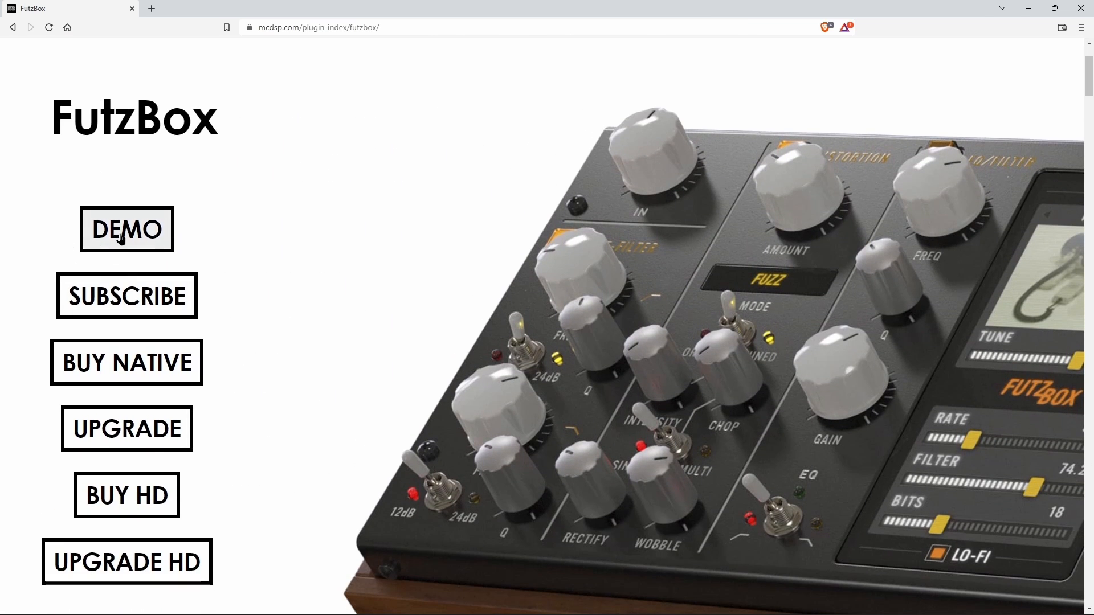
{"action": "scroll", "coordinate": [818, 215], "scroll_direction": "up", "scroll_amount": 2}
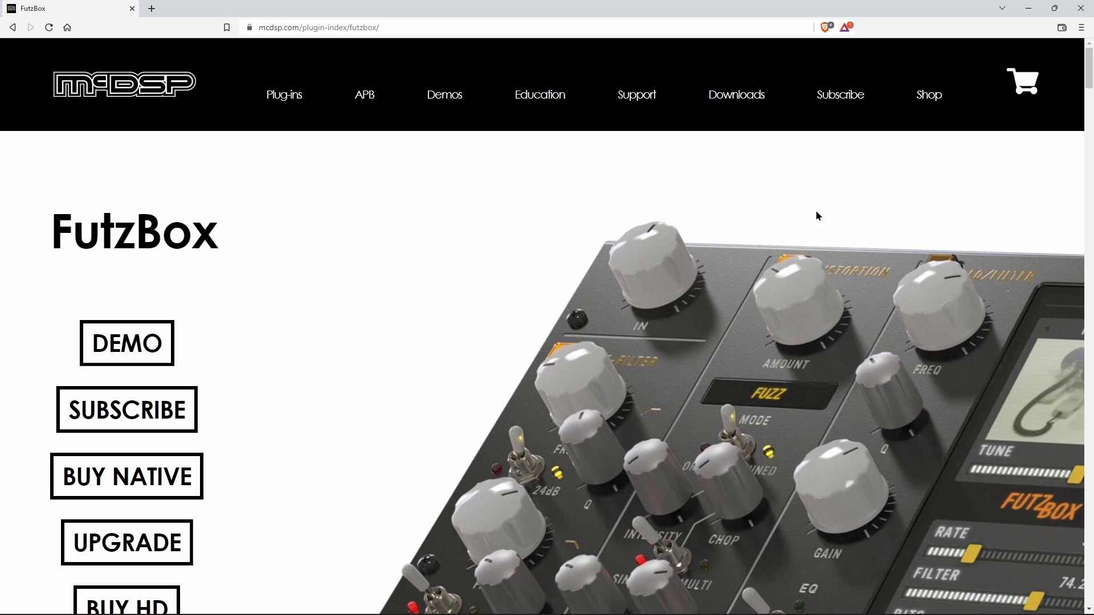
Return to DaVinci Resolve, move the FutzBox window aside and replay the businesswoman cellphone clip from its start with the effect on.
{"action": "left_click", "coordinate": [1029, 10]}
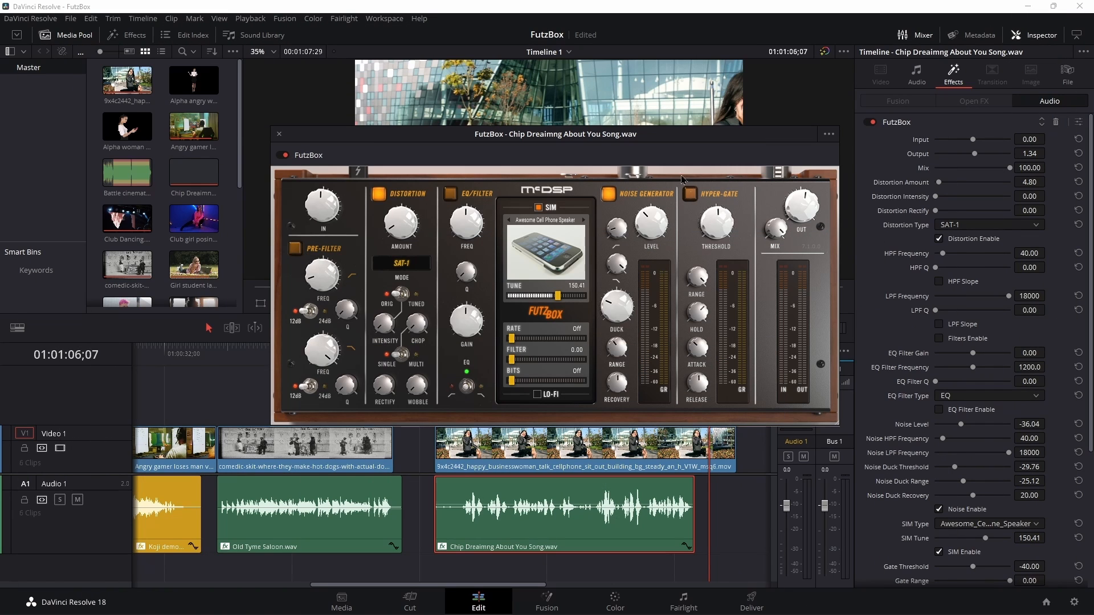
{"action": "left_click_drag", "start_coordinate": [699, 138], "coordinate": [869, 157]}
{"action": "left_click", "coordinate": [436, 349]}
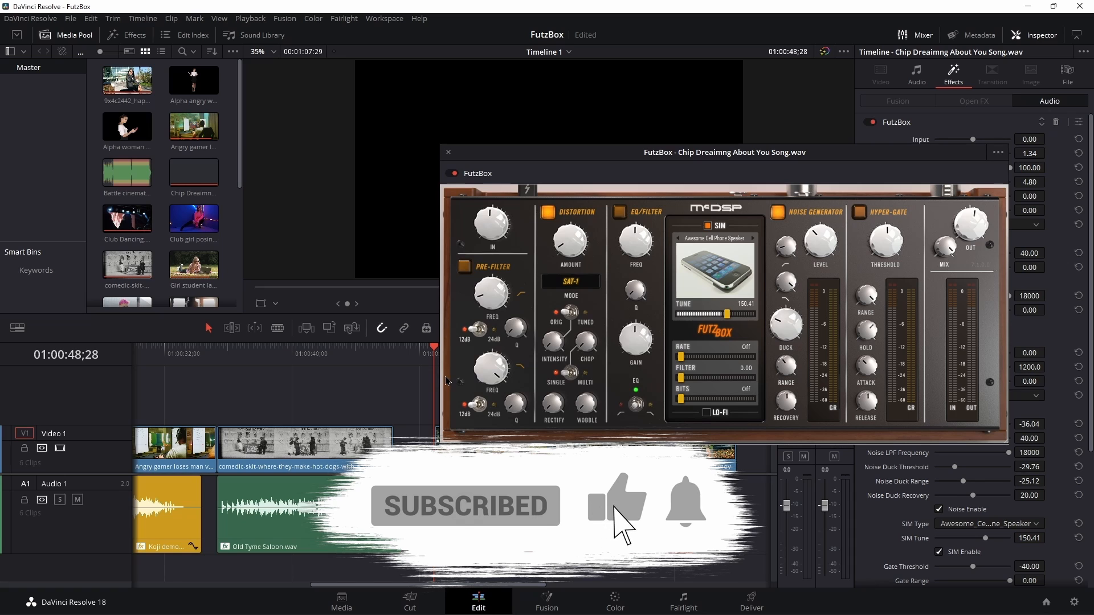
{"action": "key", "text": "space"}
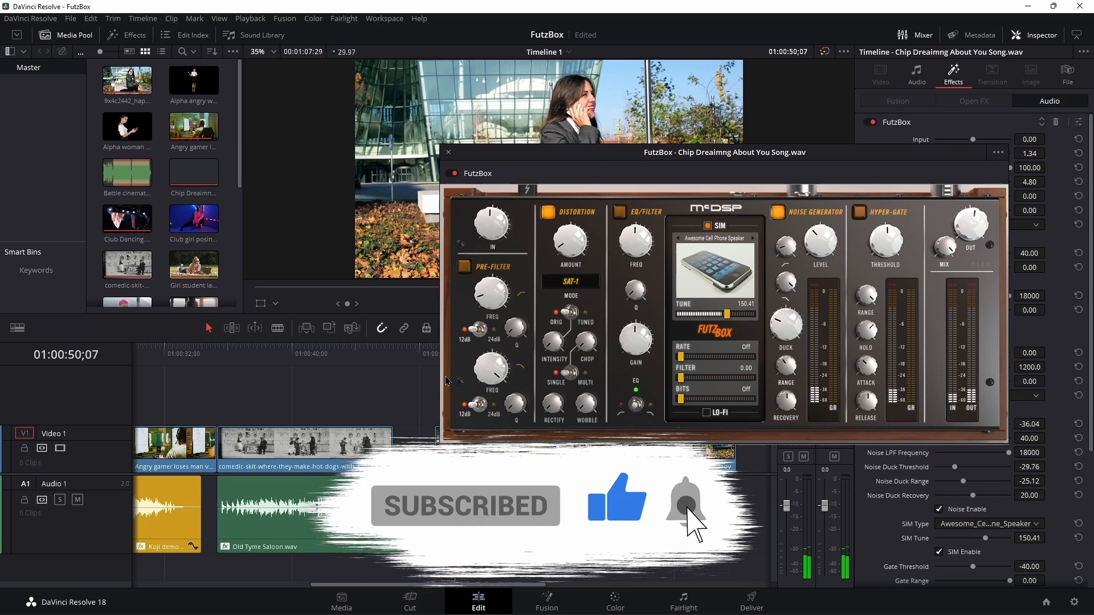